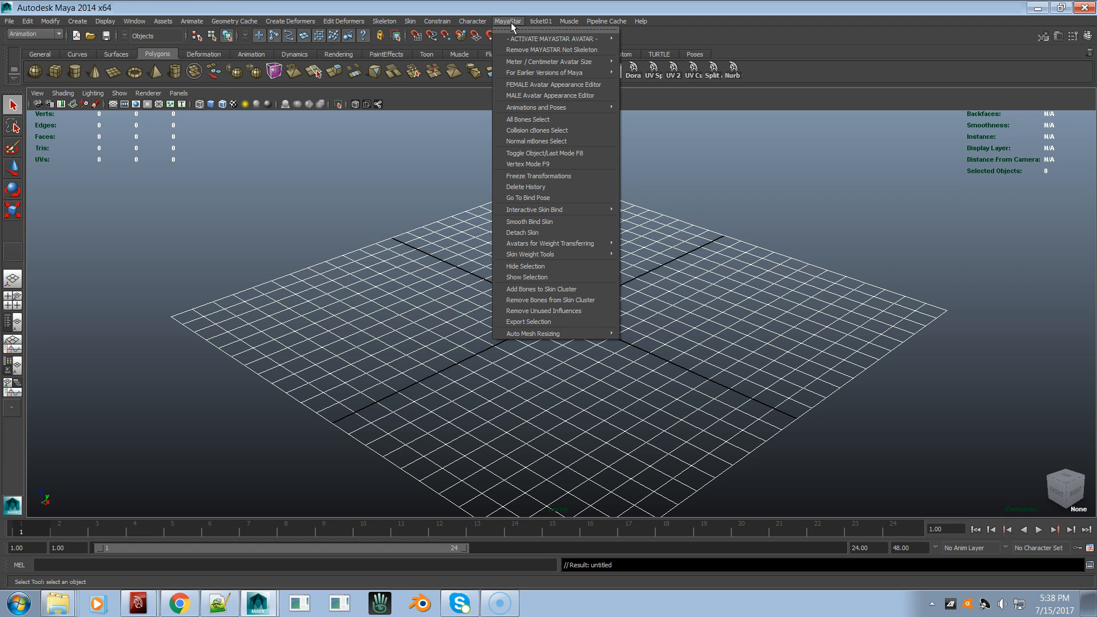
Step: Detach the MayaStar menu as a floating window and place it over the viewport
{"action": "left_click", "coordinate": [512, 30]}
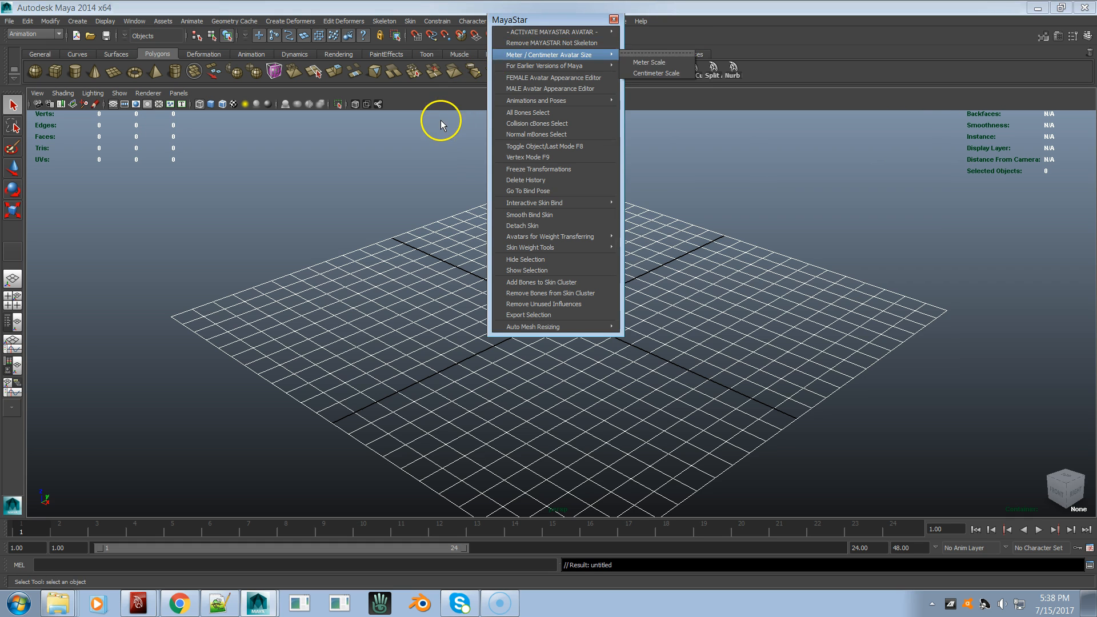
{"action": "left_click_drag", "start_coordinate": [545, 18], "coordinate": [369, 132]}
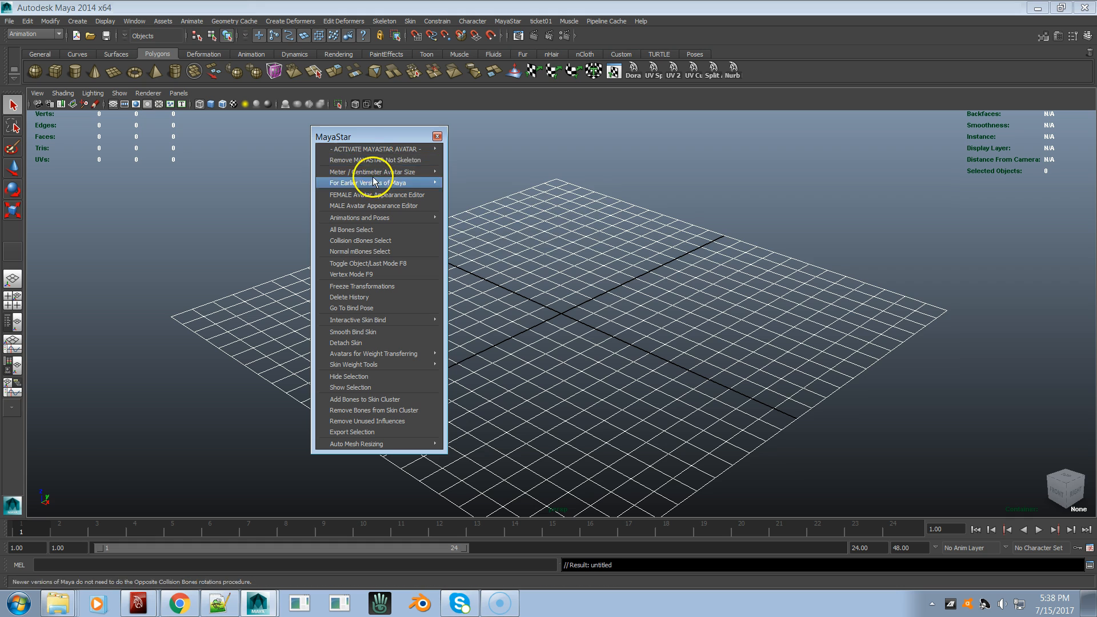
Step: Try to run ANIMATE (Original) FEMALE from the MayaStar animation tools without an activated avatar
{"action": "mouse_move", "coordinate": [376, 152]}
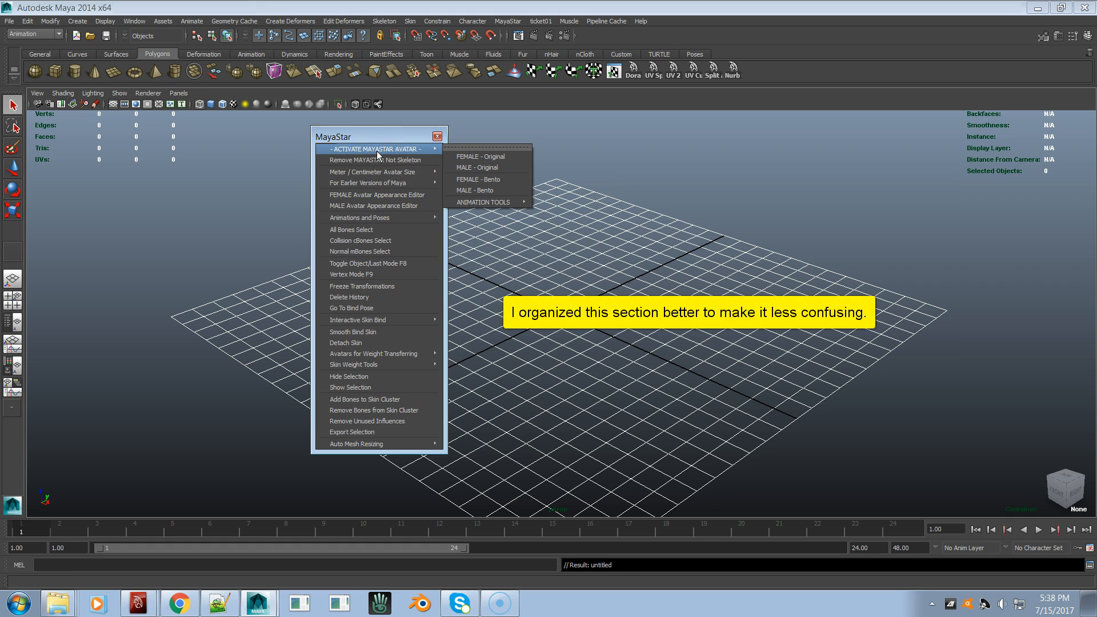
{"action": "left_click", "coordinate": [490, 188]}
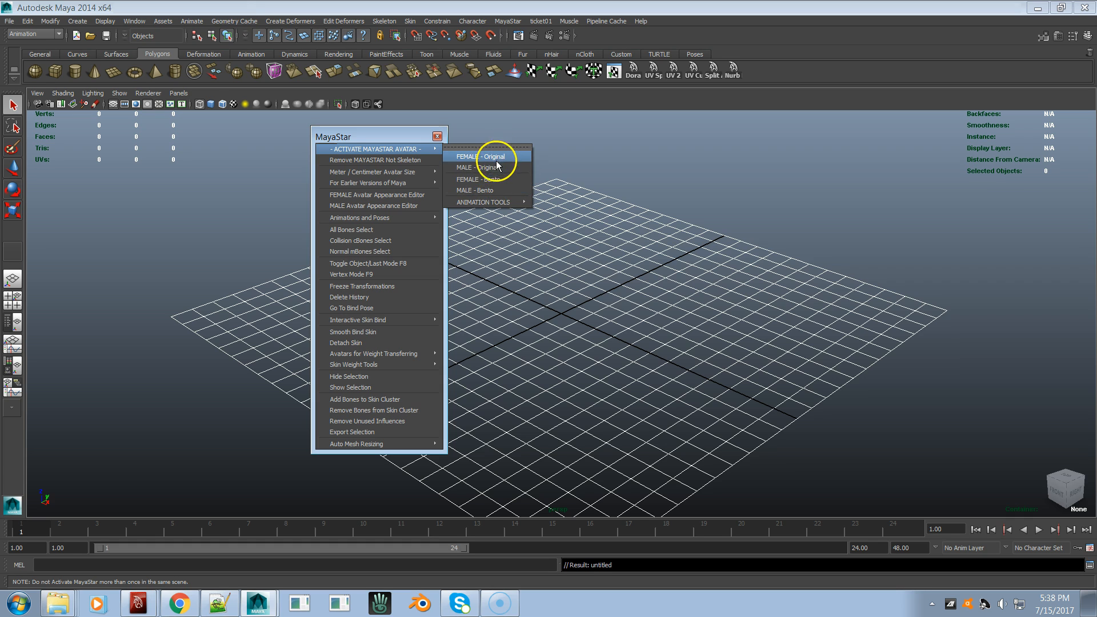
{"action": "left_click", "coordinate": [490, 203]}
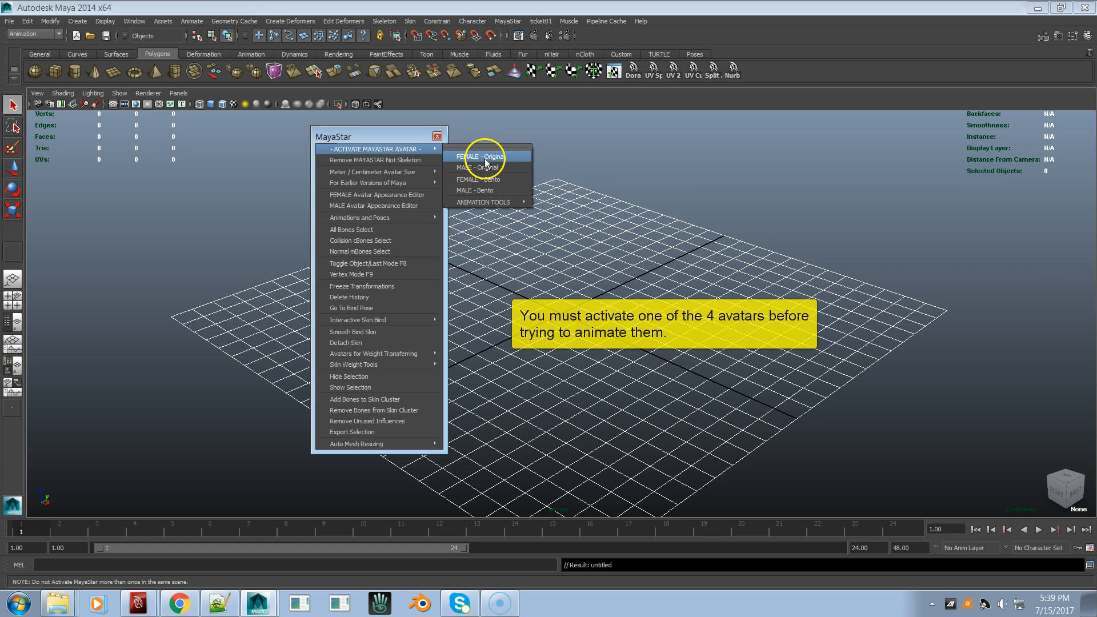
{"action": "mouse_move", "coordinate": [509, 202]}
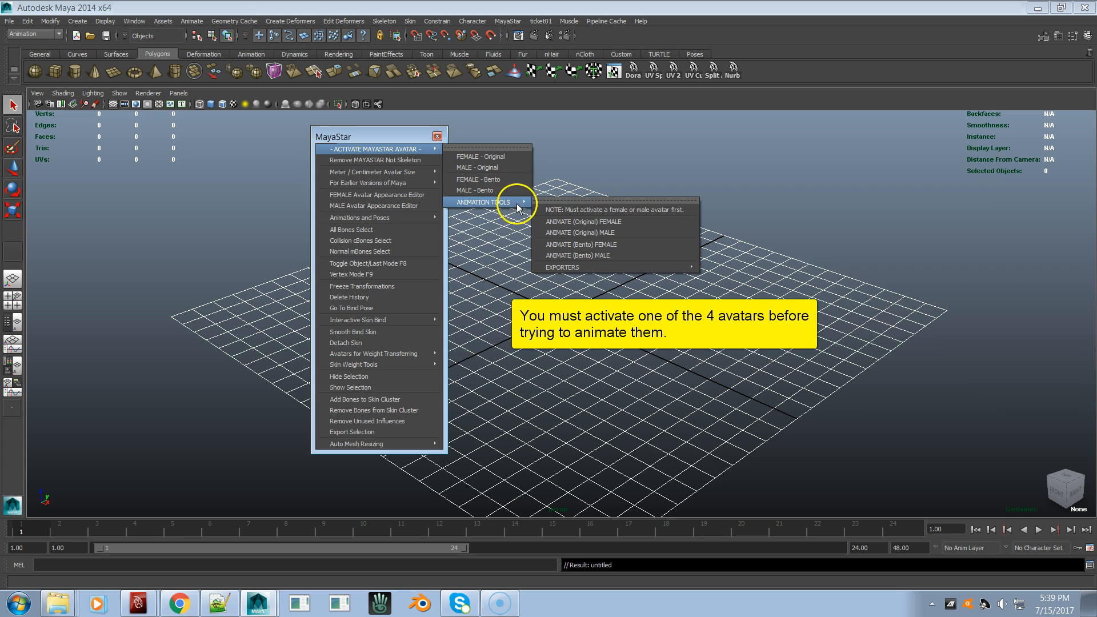
{"action": "left_click", "coordinate": [630, 221]}
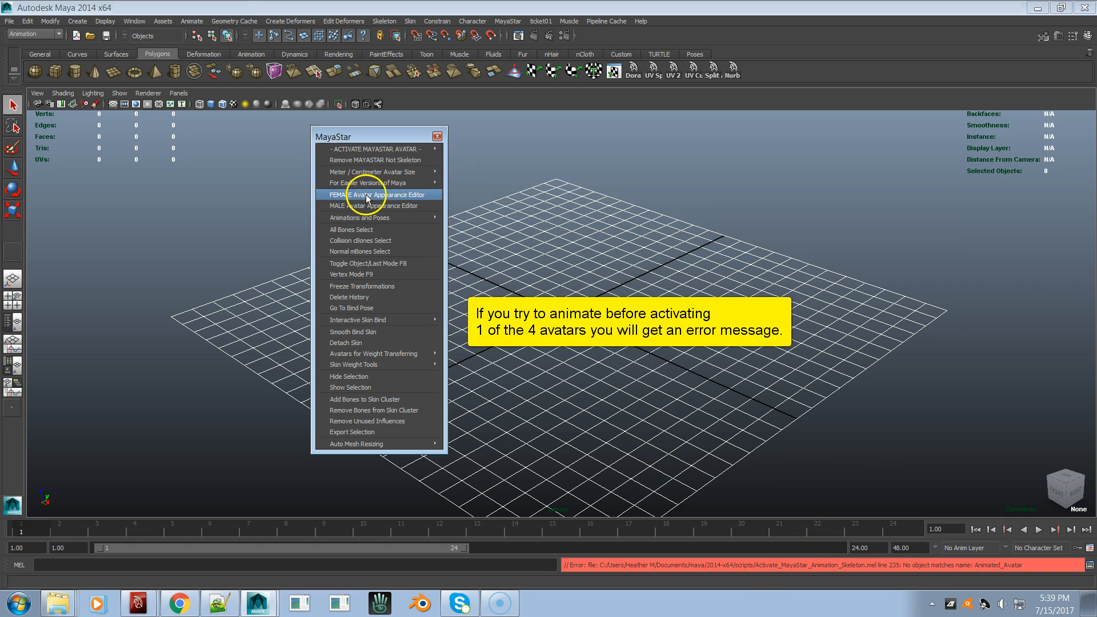
Step: Examine the MayaStar animation tools, the BVH Export 1.5 and 1.6 exporters, and the Meter / Centimeter Avatar Size options
{"action": "mouse_move", "coordinate": [496, 202]}
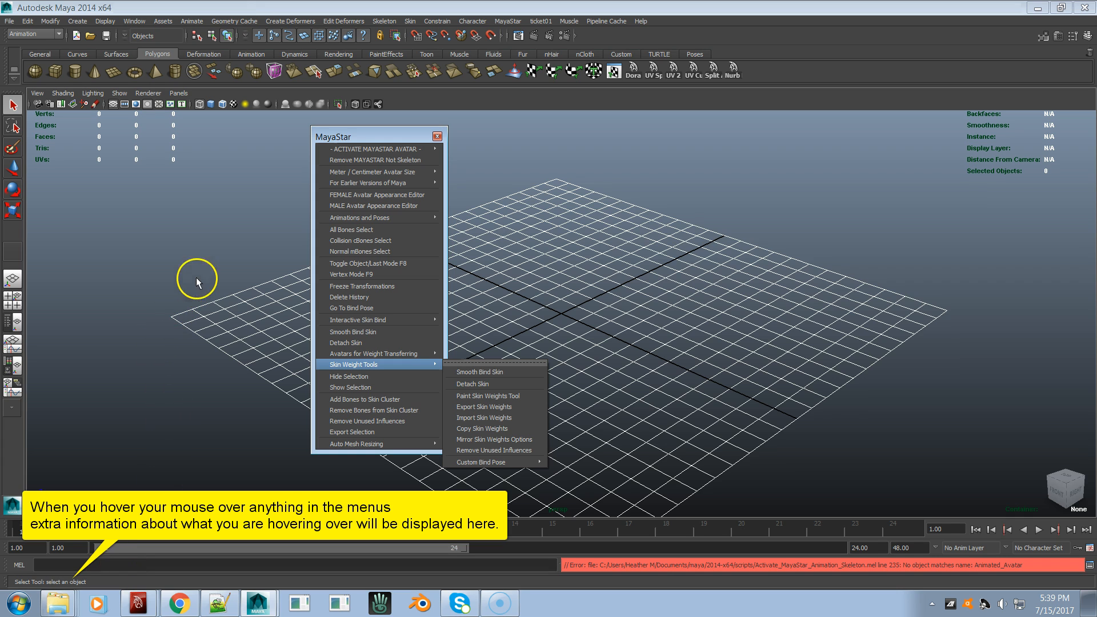
{"action": "mouse_move", "coordinate": [425, 148]}
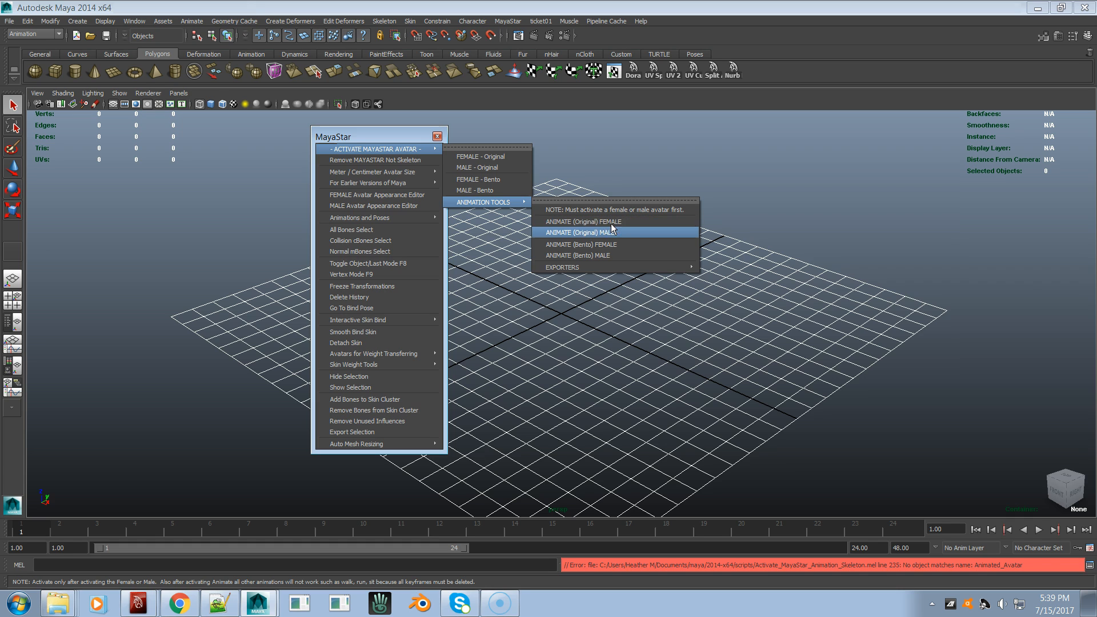
{"action": "left_click", "coordinate": [608, 265]}
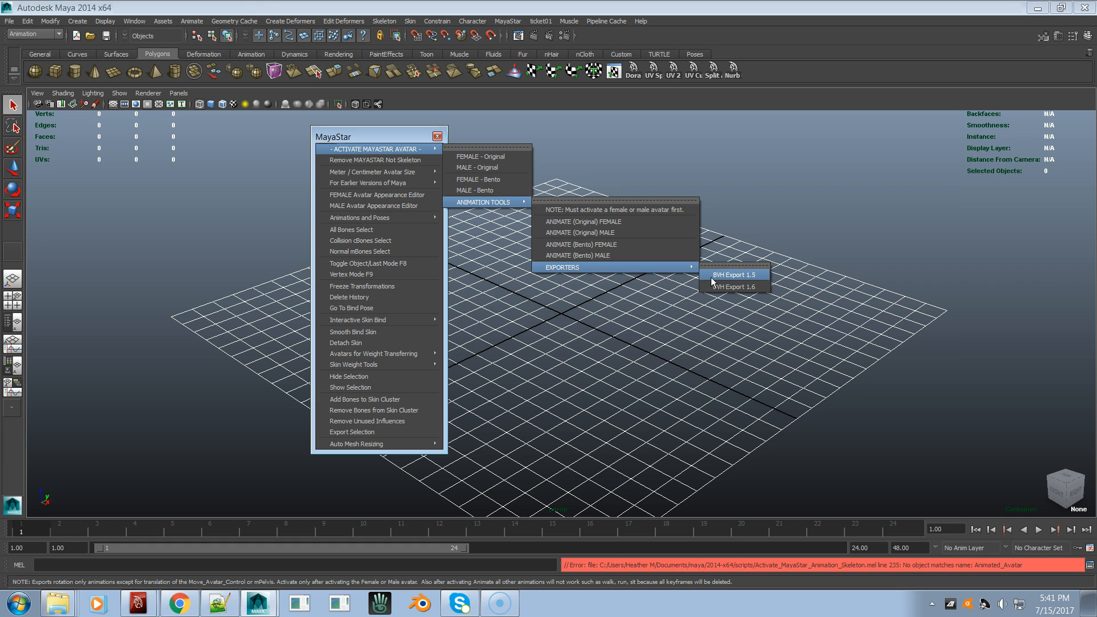
{"action": "left_click", "coordinate": [710, 276]}
{"action": "left_click", "coordinate": [752, 277]}
{"action": "left_click", "coordinate": [736, 276]}
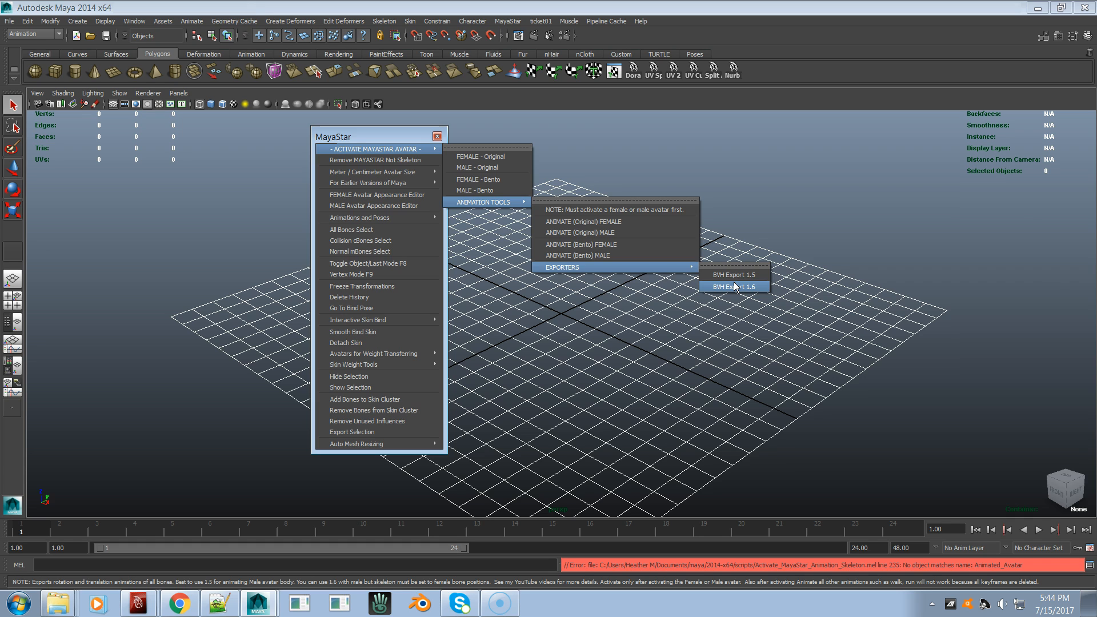
{"action": "left_click", "coordinate": [734, 284]}
{"action": "left_click", "coordinate": [365, 171]}
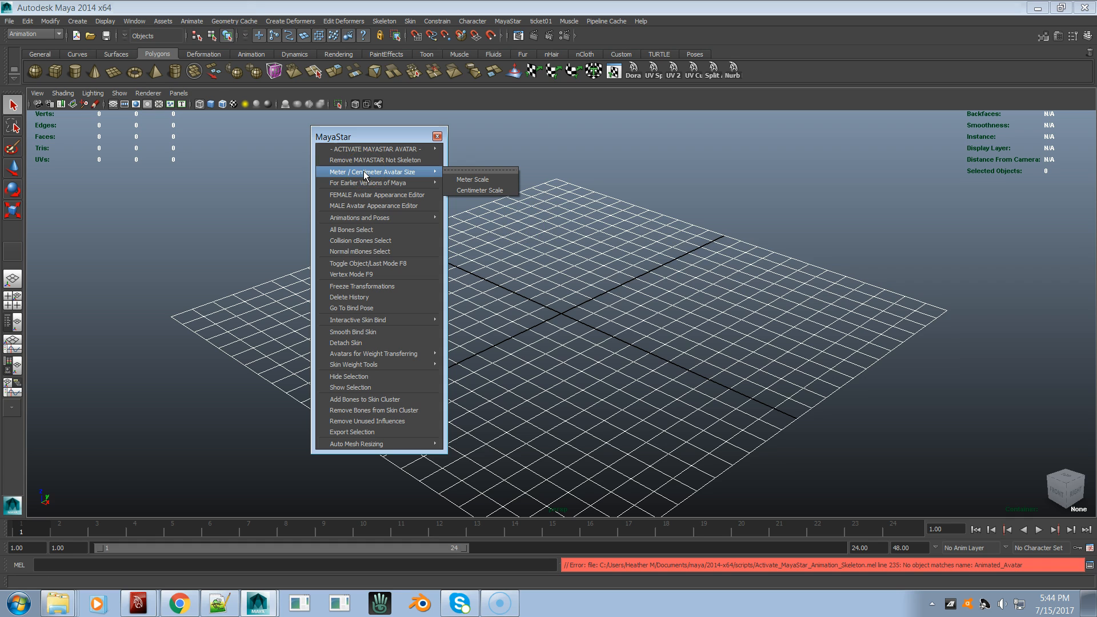
Step: Detach the Animations and Poses list, examine its pose entries including A-Pose, Idle Pose, Custom_1 and Custom_2, and close it
{"action": "left_click", "coordinate": [365, 217]}
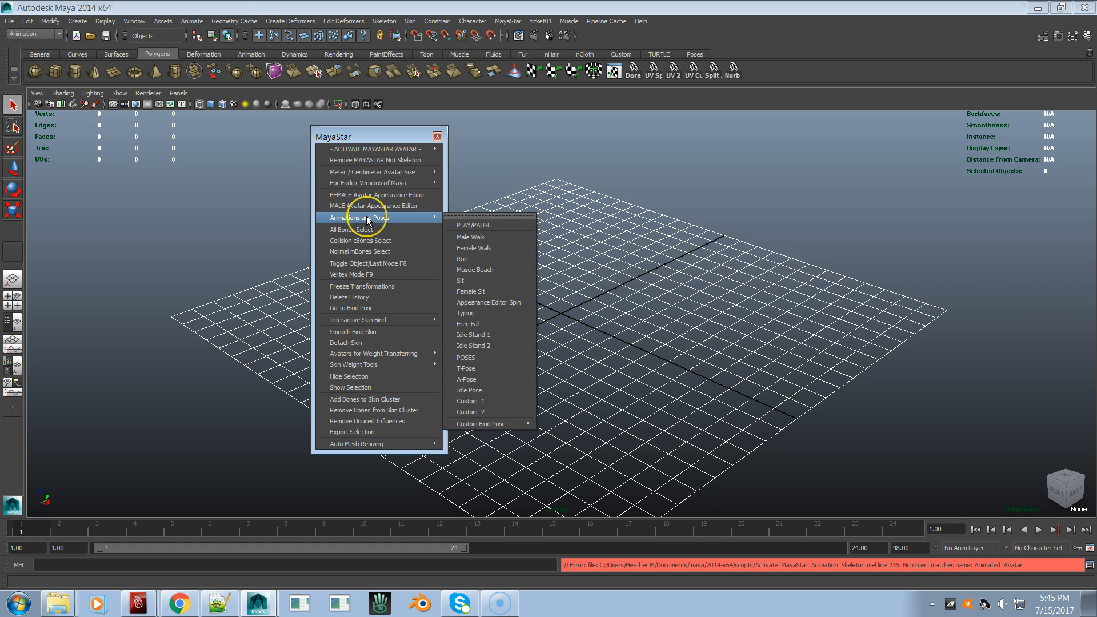
{"action": "left_click", "coordinate": [457, 215]}
{"action": "left_click_drag", "start_coordinate": [465, 206], "coordinate": [544, 149]}
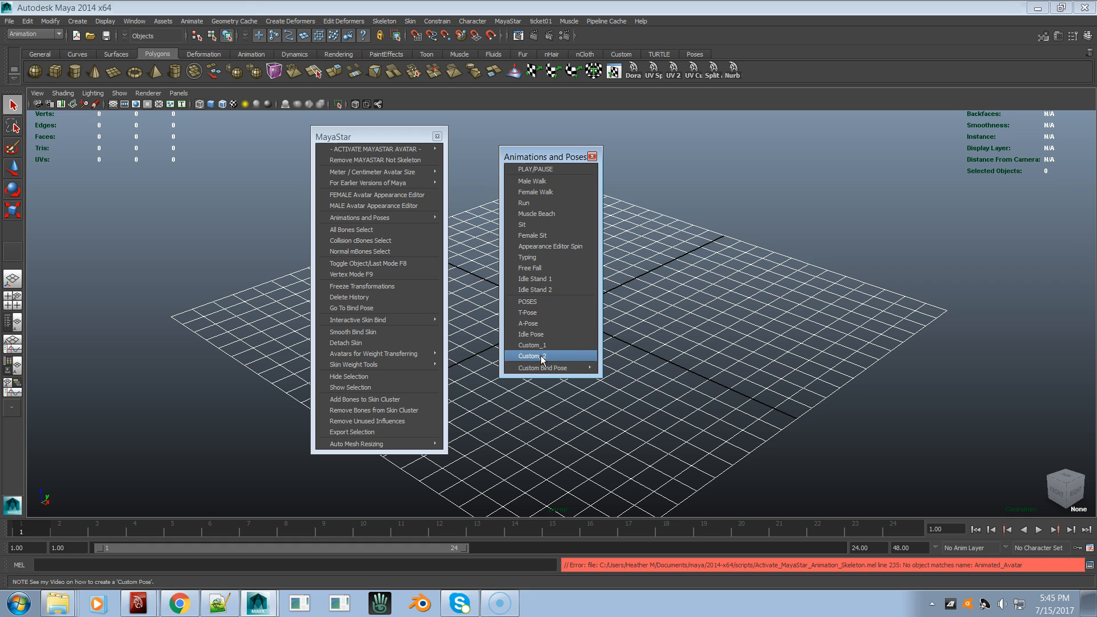
{"action": "left_click", "coordinate": [545, 323]}
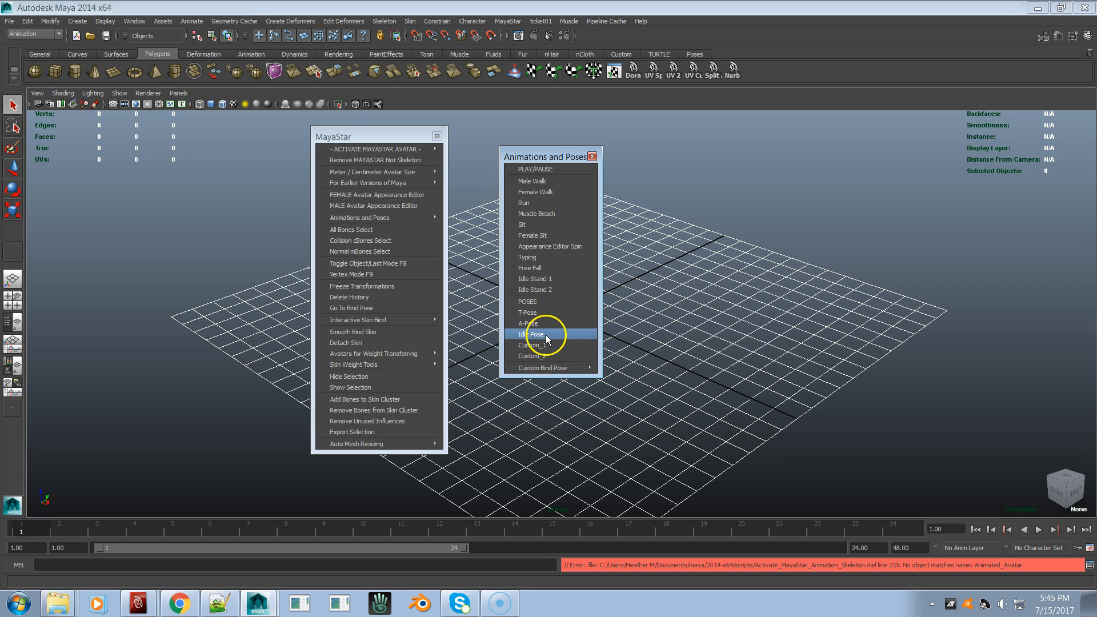
{"action": "left_click", "coordinate": [549, 335]}
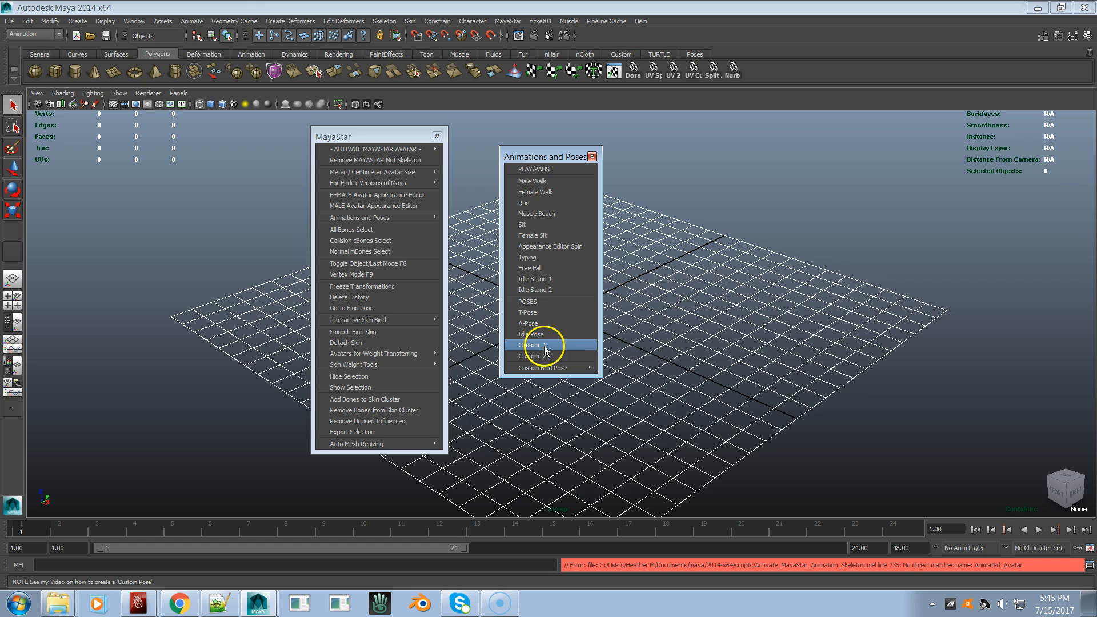
{"action": "left_click", "coordinate": [557, 324]}
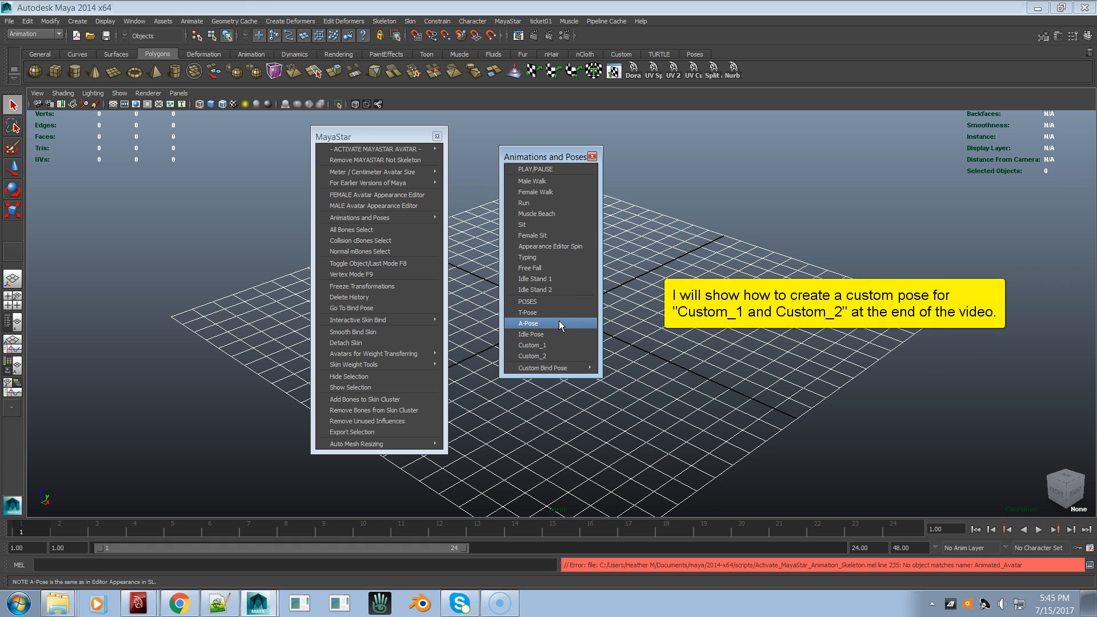
{"action": "left_click", "coordinate": [784, 56]}
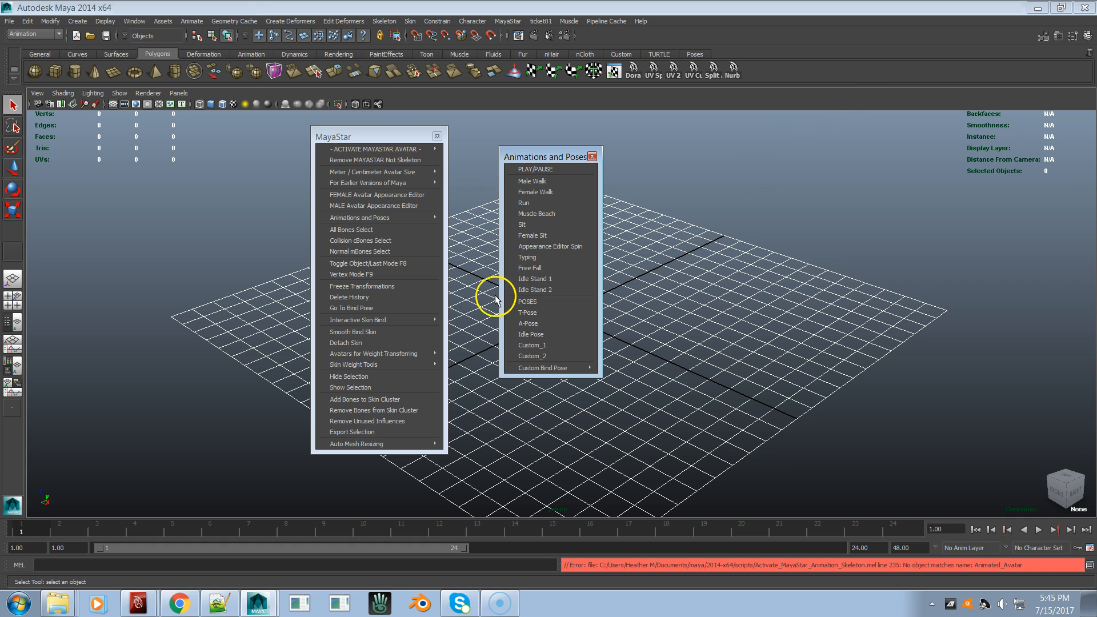
{"action": "mouse_move", "coordinate": [591, 366]}
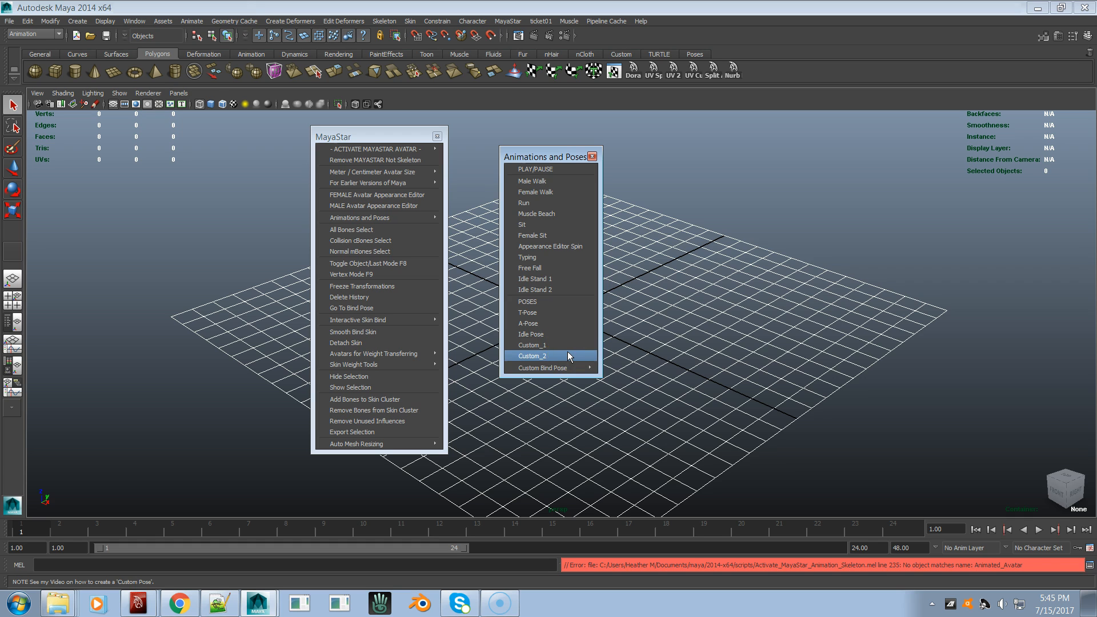
{"action": "left_click", "coordinate": [569, 345]}
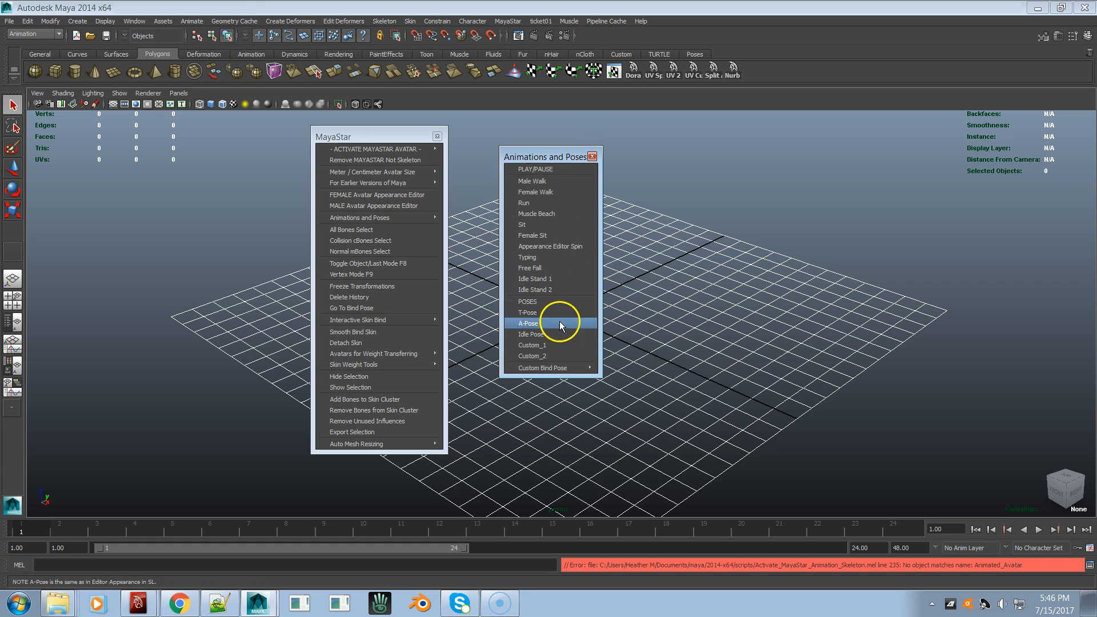
{"action": "left_click", "coordinate": [592, 156]}
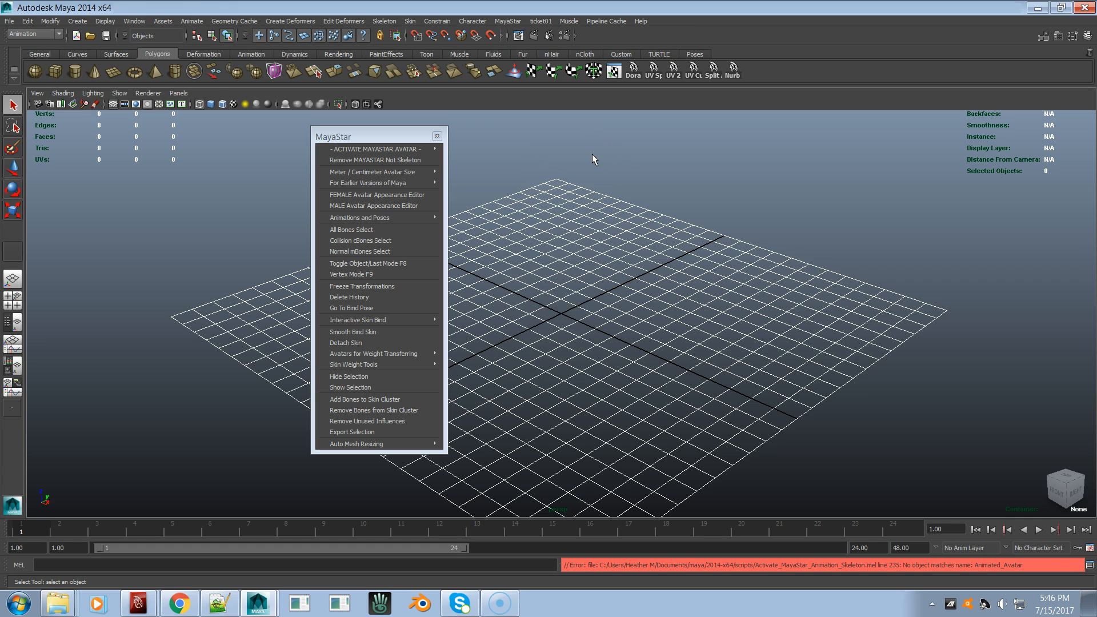
{"action": "left_click", "coordinate": [355, 229]}
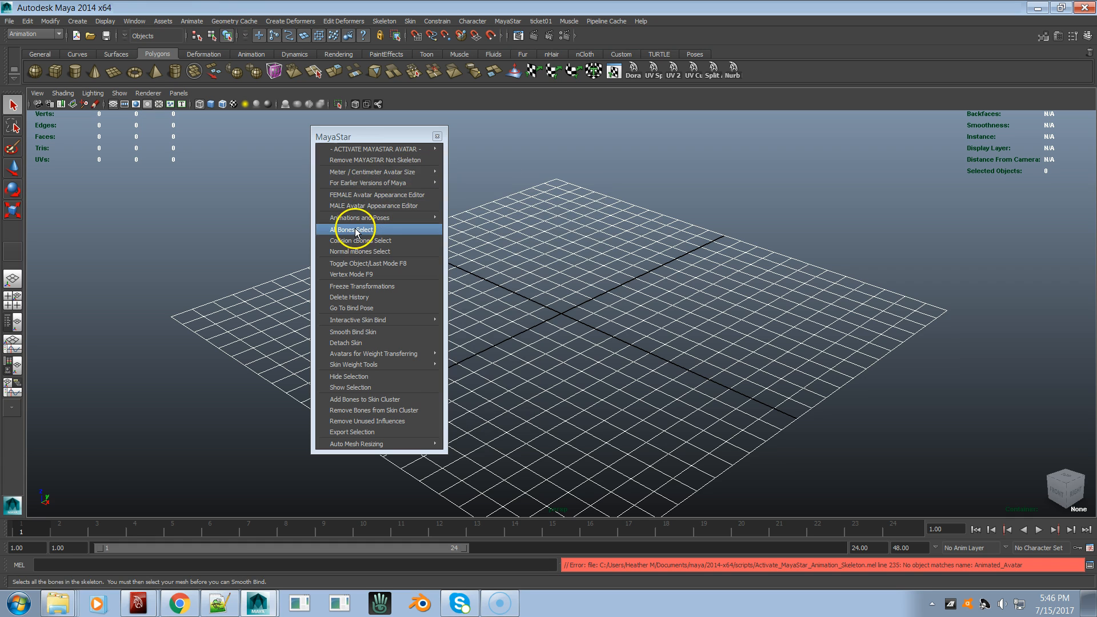
{"action": "left_click", "coordinate": [358, 229]}
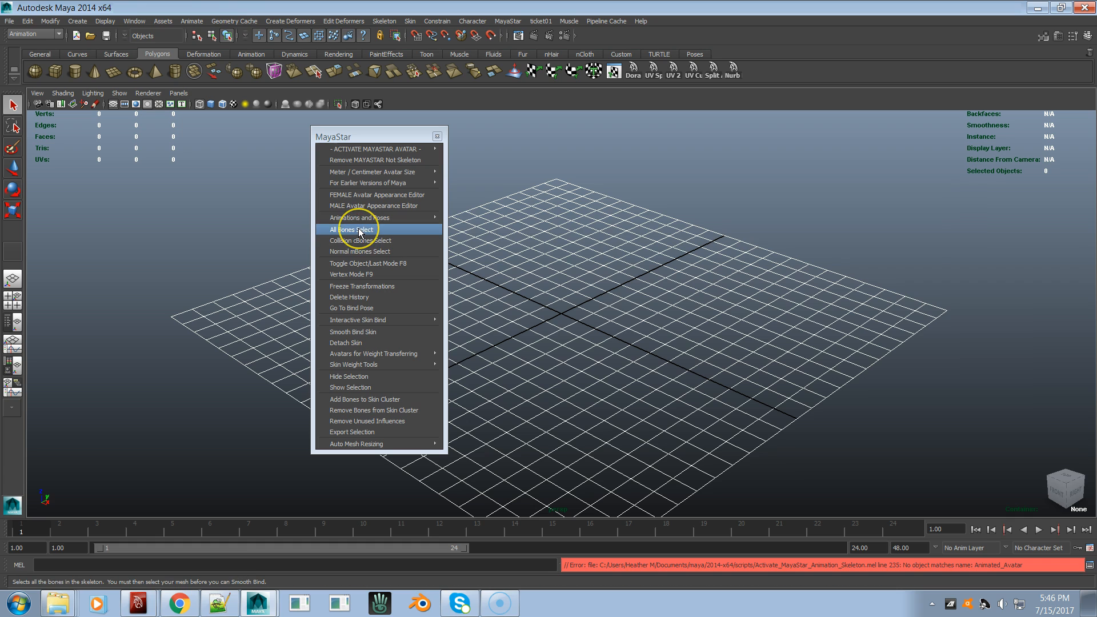
{"action": "left_click", "coordinate": [354, 229]}
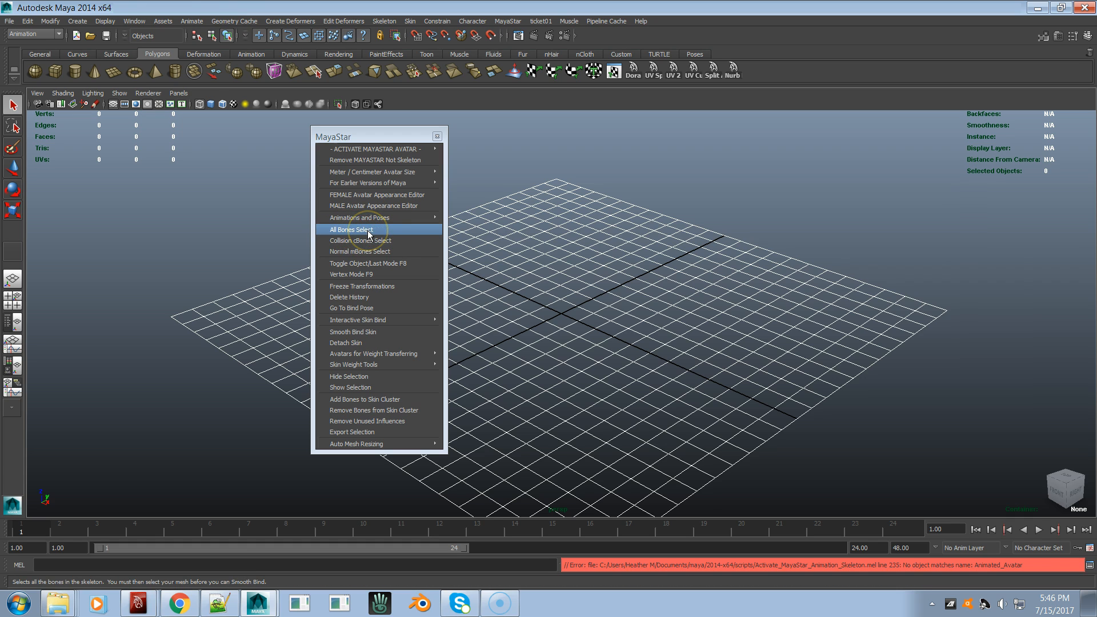
{"action": "left_click", "coordinate": [353, 230]}
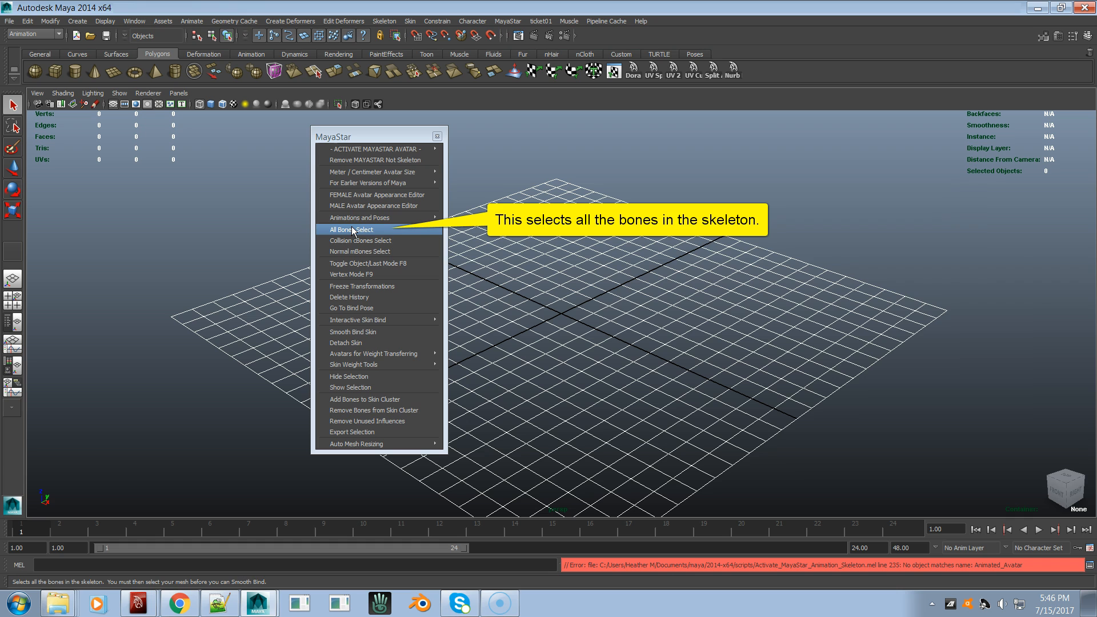
Step: Activate the FEMALE - Original MayaStar avatar in the scene
{"action": "mouse_move", "coordinate": [391, 150]}
{"action": "left_click", "coordinate": [502, 159]}
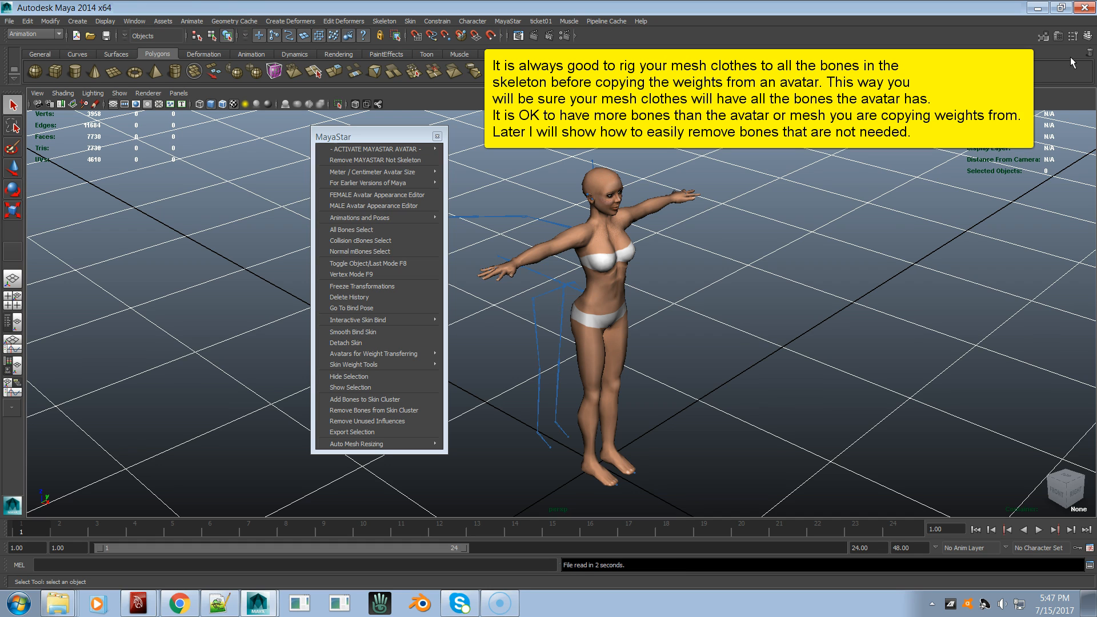
{"action": "left_click", "coordinate": [1022, 185]}
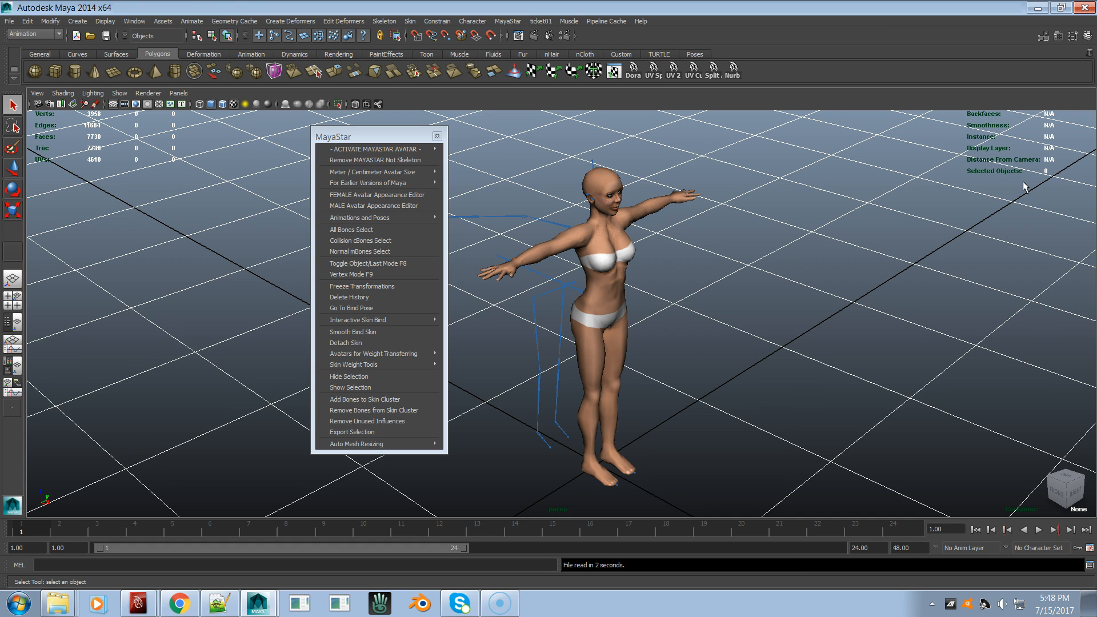
Step: Hide the avatar's mesh layers, leaving the Skeleton layer visible, and select all the bones in the skeleton
{"action": "left_click", "coordinate": [1088, 35]}
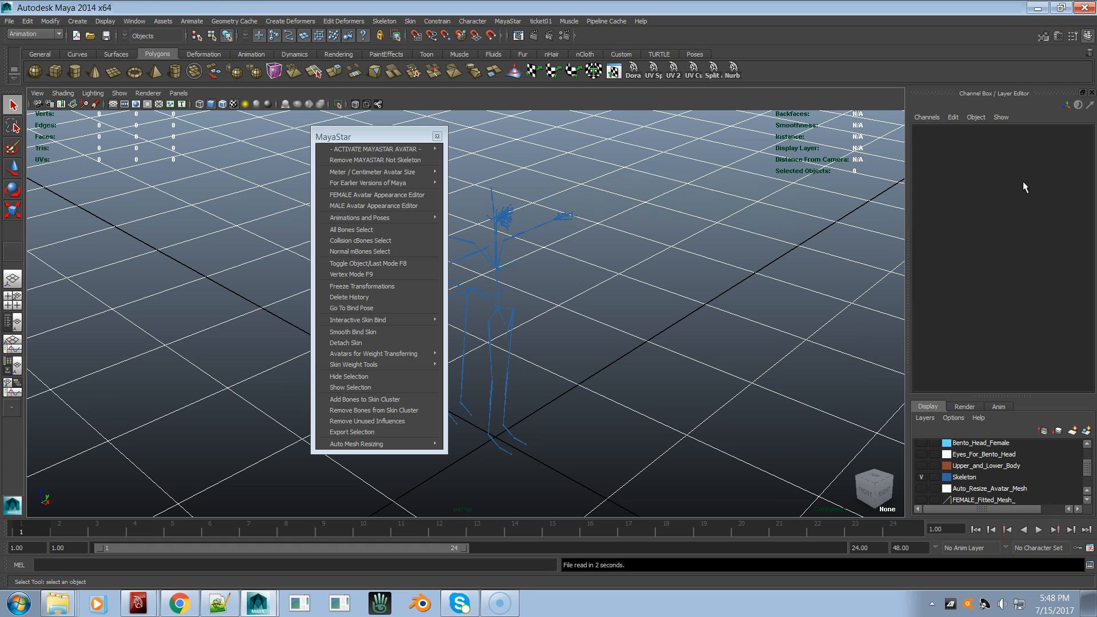
{"action": "left_click_drag", "start_coordinate": [657, 343], "coordinate": [542, 309], "text": "alt"}
{"action": "middle_click_drag", "start_coordinate": [542, 308], "coordinate": [566, 303], "text": "alt"}
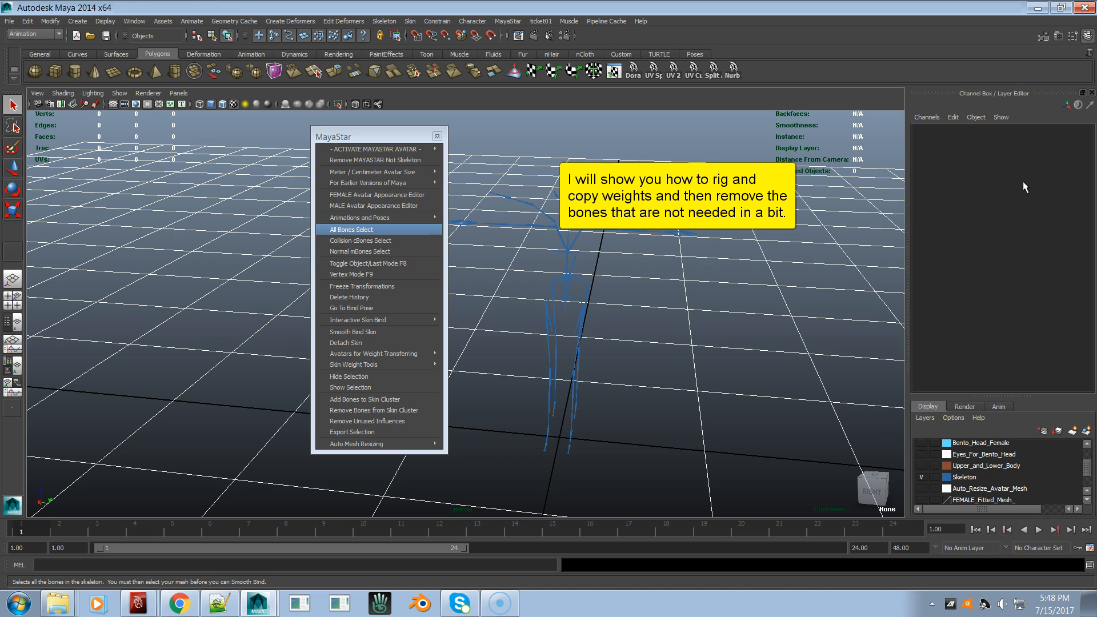
{"action": "left_click", "coordinate": [352, 229]}
{"action": "left_click_drag", "start_coordinate": [572, 319], "coordinate": [674, 295], "text": "alt"}
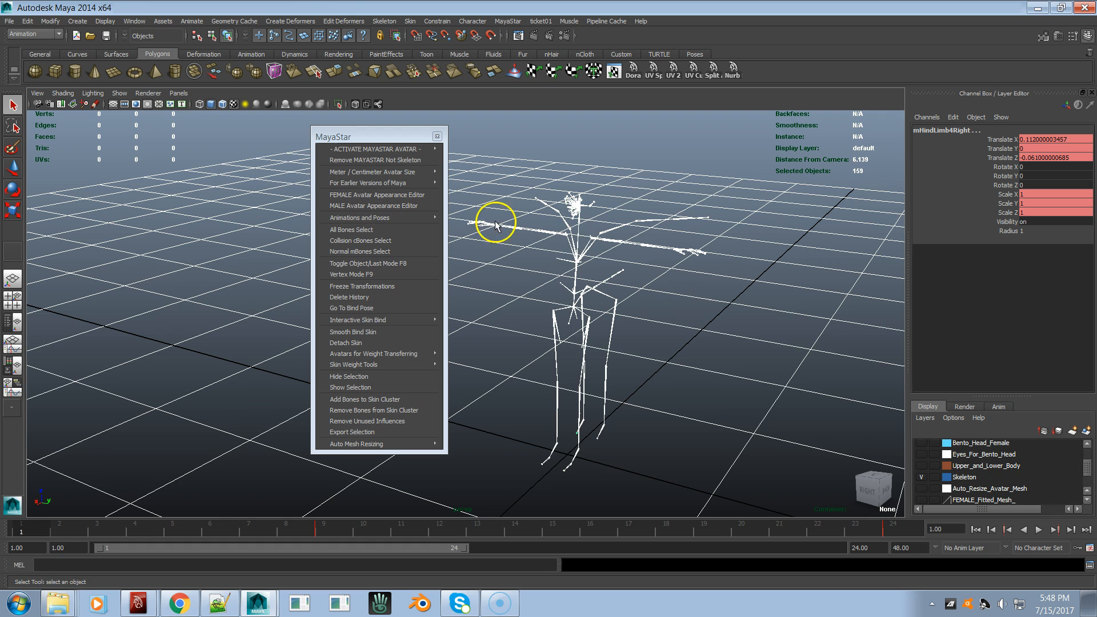
Step: Open the Outliner, expand the entire mPelvis hierarchy and examine the selected bones down to the hind limbs
{"action": "left_click", "coordinate": [133, 22]}
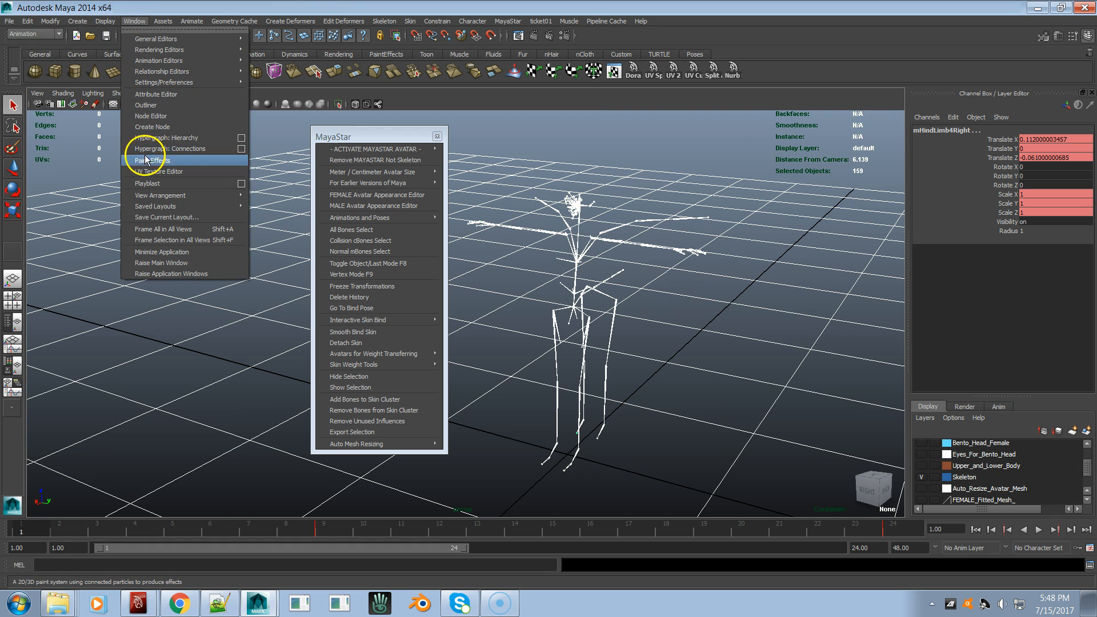
{"action": "left_click", "coordinate": [154, 109]}
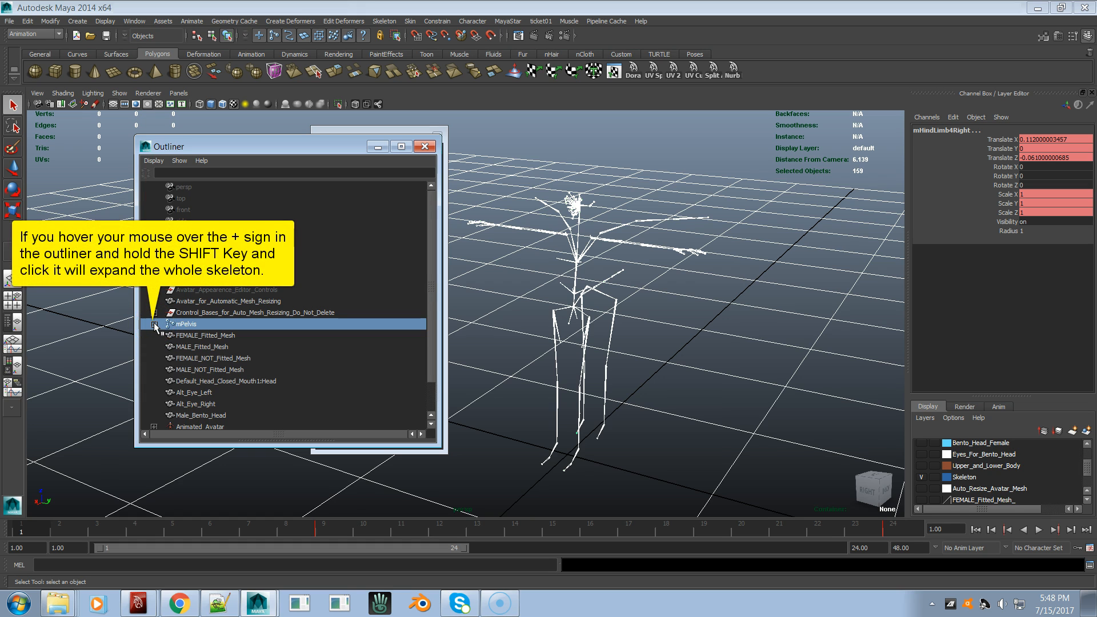
{"action": "left_click", "coordinate": [155, 324], "text": "shift"}
{"action": "scroll", "coordinate": [176, 313], "scroll_direction": "down", "scroll_amount": 7}
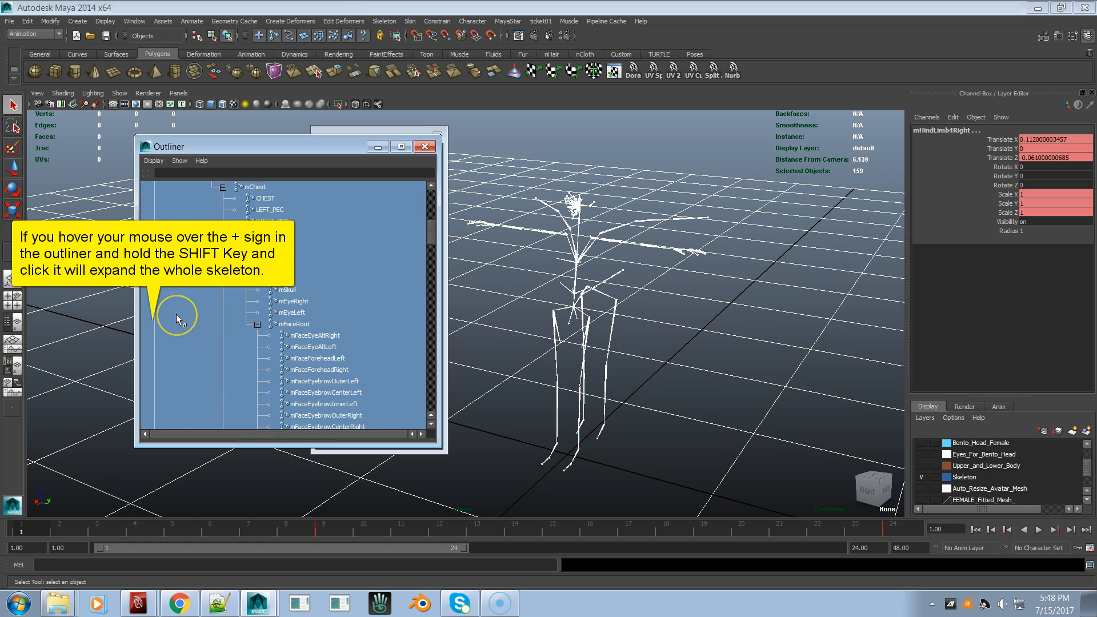
{"action": "scroll", "coordinate": [226, 302], "scroll_direction": "down", "scroll_amount": 15}
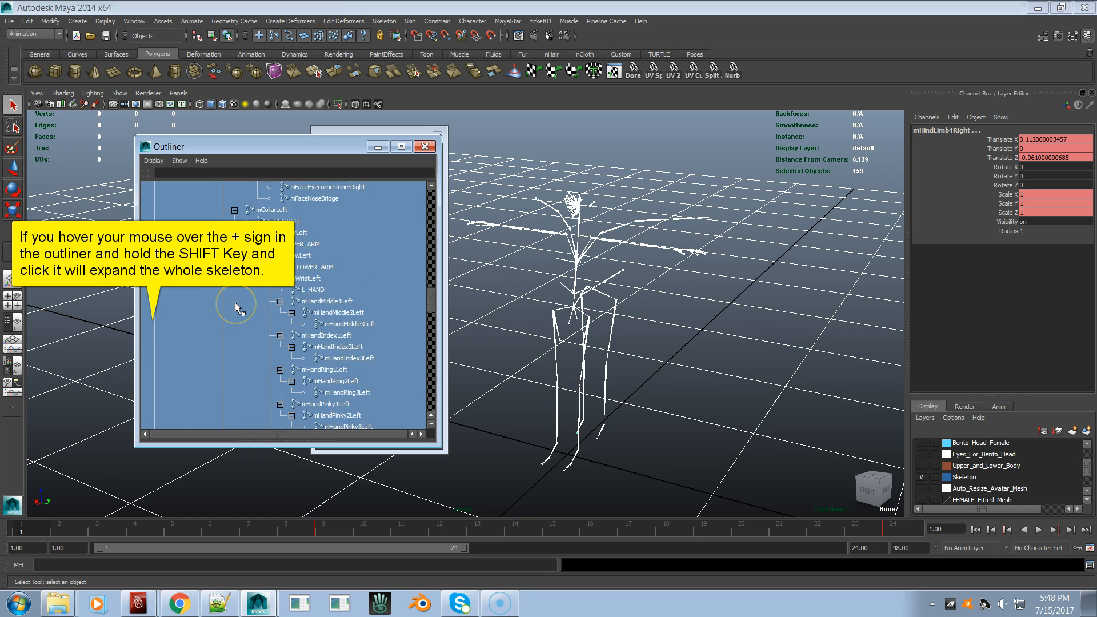
{"action": "scroll", "coordinate": [235, 303], "scroll_direction": "down", "scroll_amount": 15}
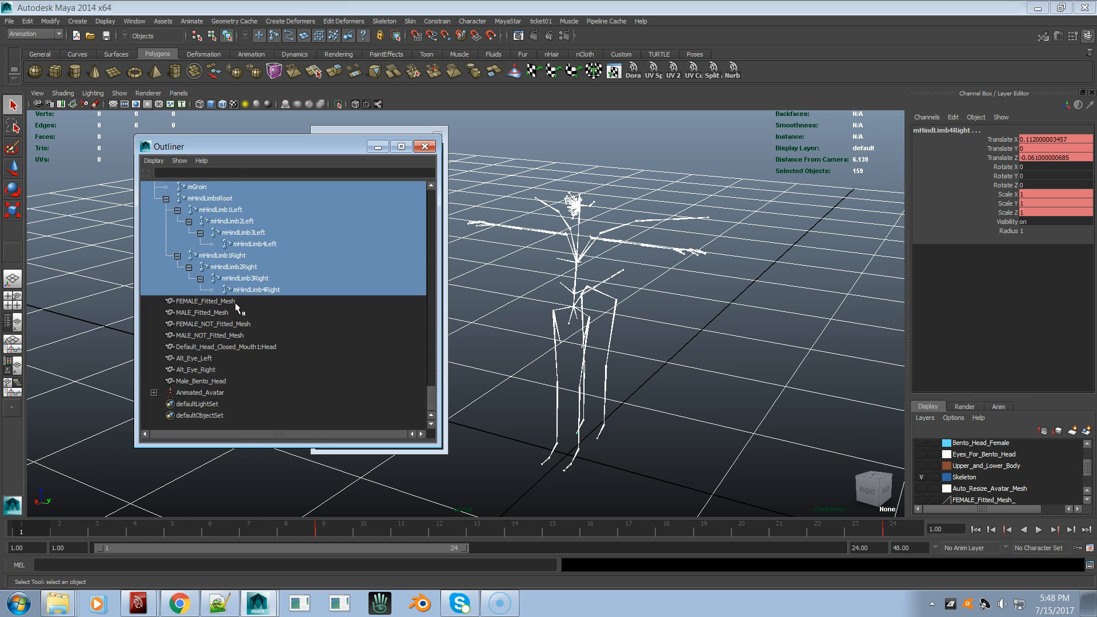
Step: Clear the bone selection and move the detached MayaStar menu clear of the Outliner, to the far side of the skeleton
{"action": "left_click", "coordinate": [820, 310]}
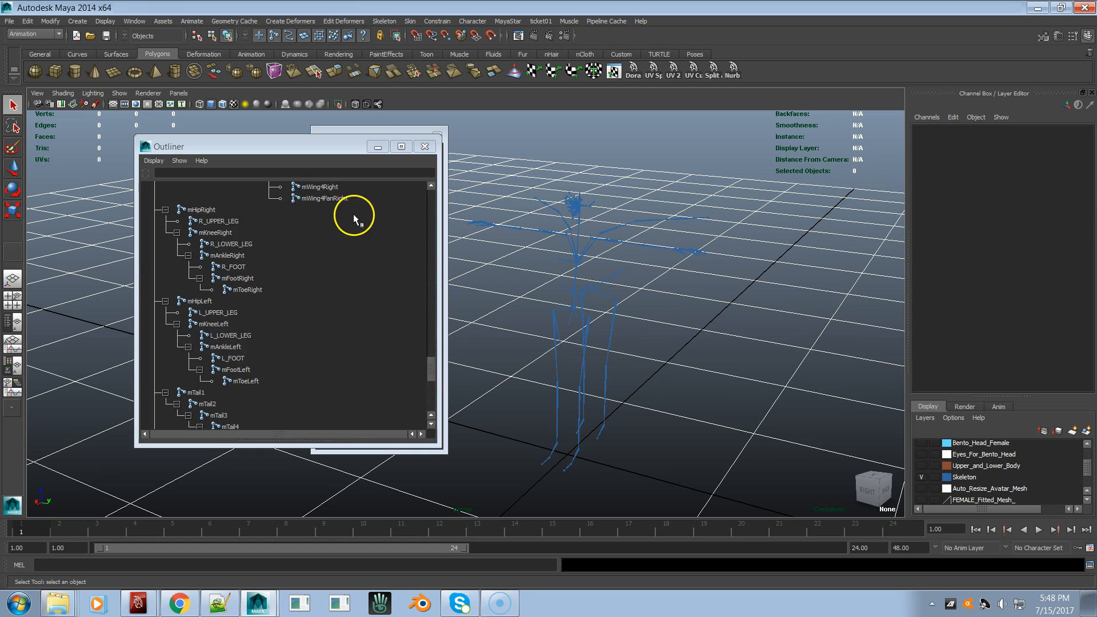
{"action": "left_click", "coordinate": [345, 131]}
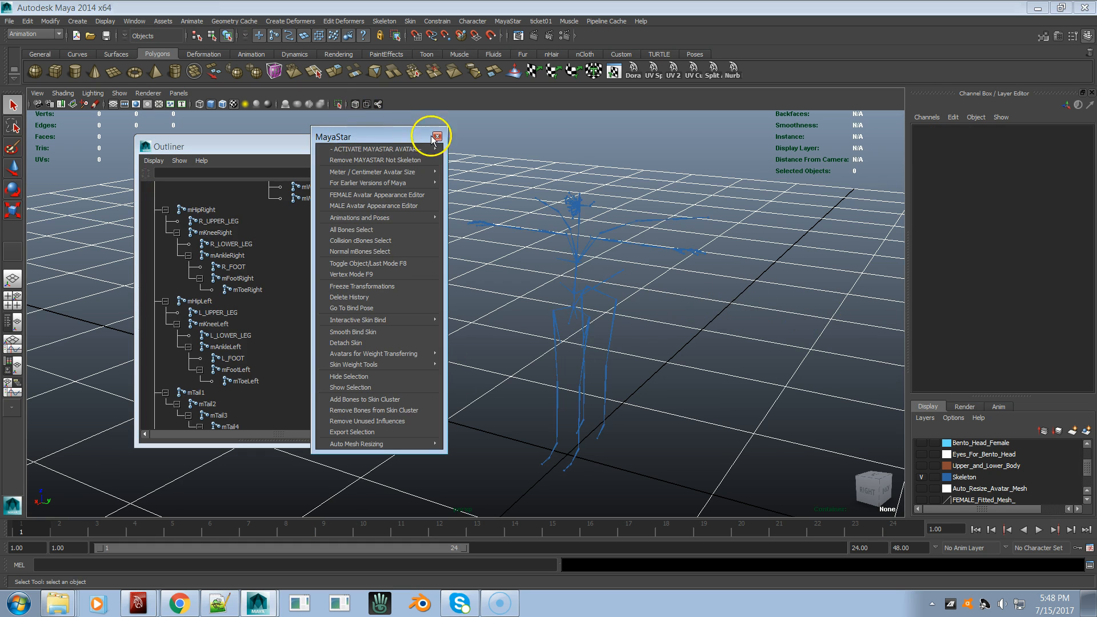
{"action": "left_click", "coordinate": [403, 137]}
{"action": "left_click_drag", "start_coordinate": [377, 137], "coordinate": [728, 147]}
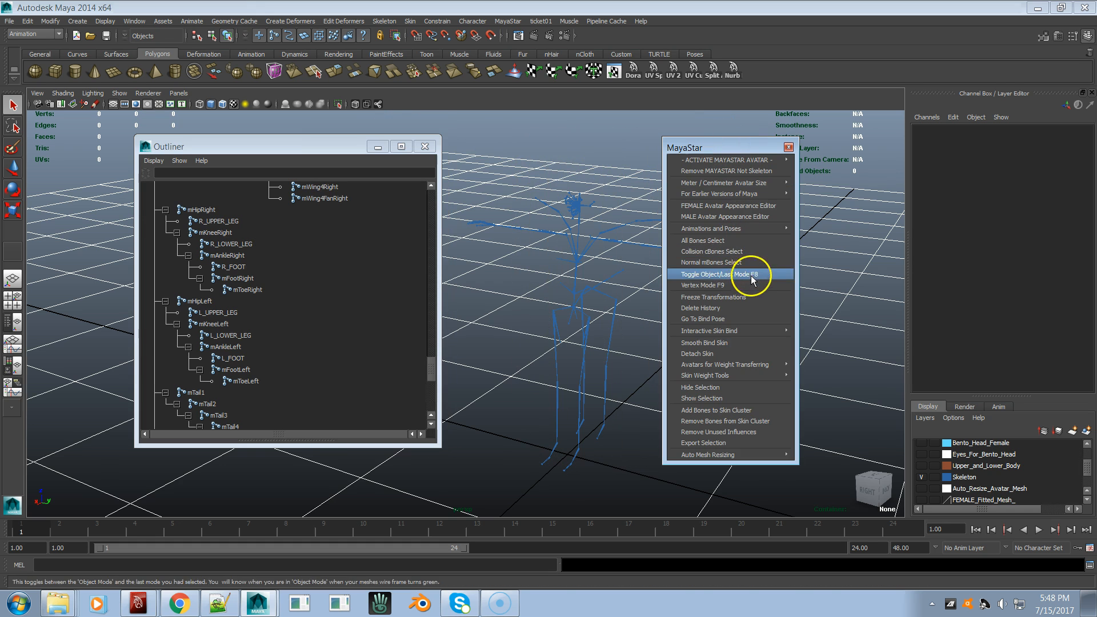
Step: Select all the skeleton's bones with All Bones Select and review the highlighted bones in the Outliner up to mPelvis
{"action": "left_click", "coordinate": [746, 242]}
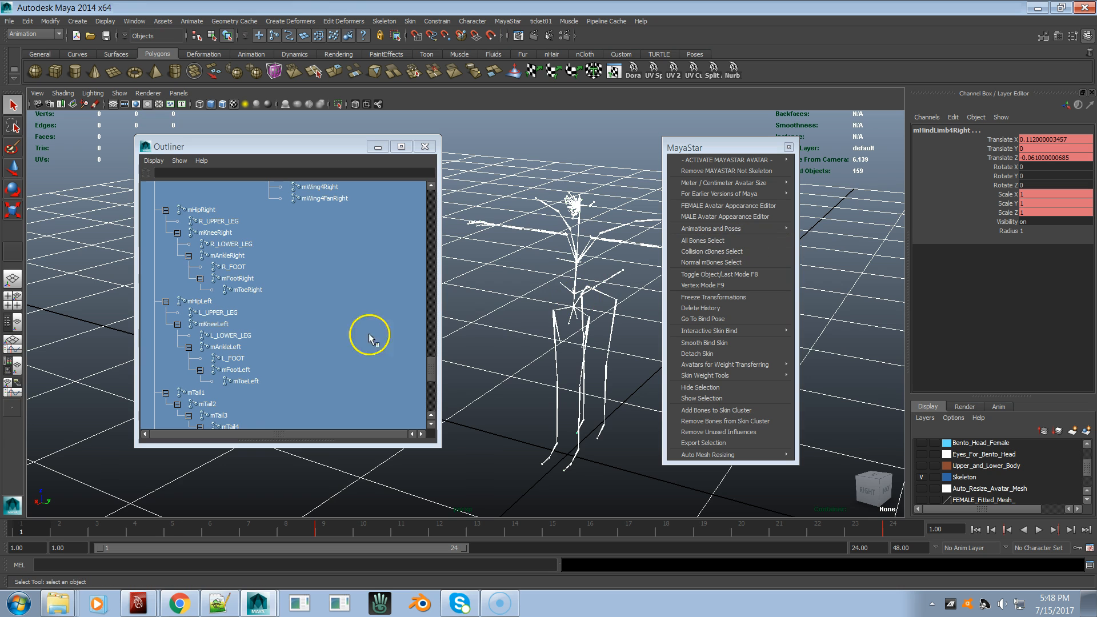
{"action": "scroll", "coordinate": [266, 315], "scroll_direction": "up", "scroll_amount": 6}
{"action": "scroll", "coordinate": [269, 316], "scroll_direction": "up", "scroll_amount": 10}
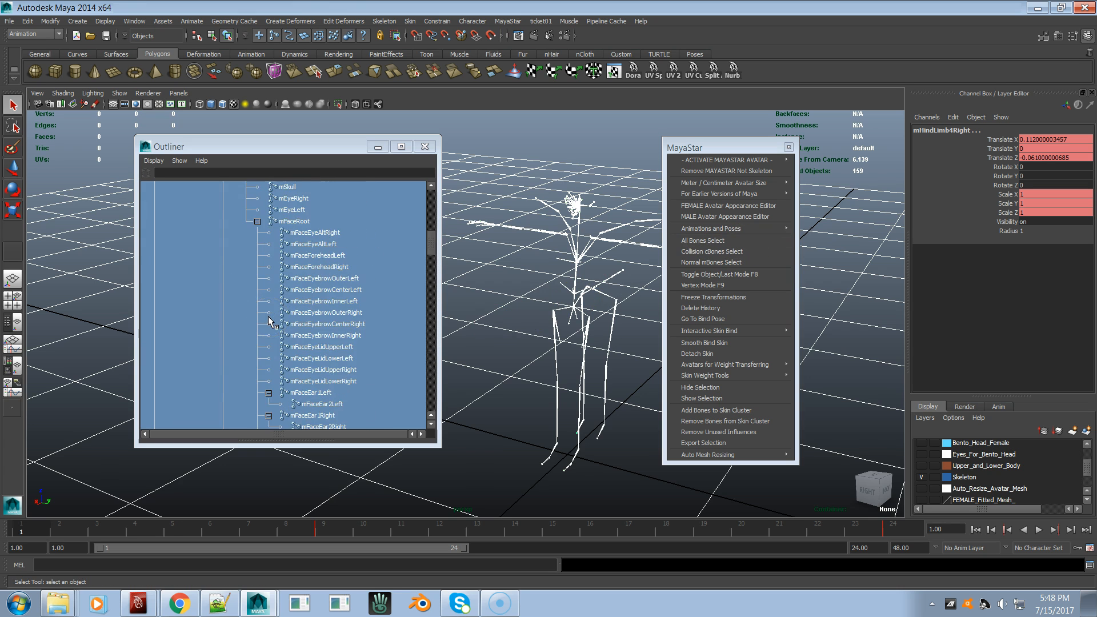
{"action": "scroll", "coordinate": [268, 316], "scroll_direction": "down", "scroll_amount": 15}
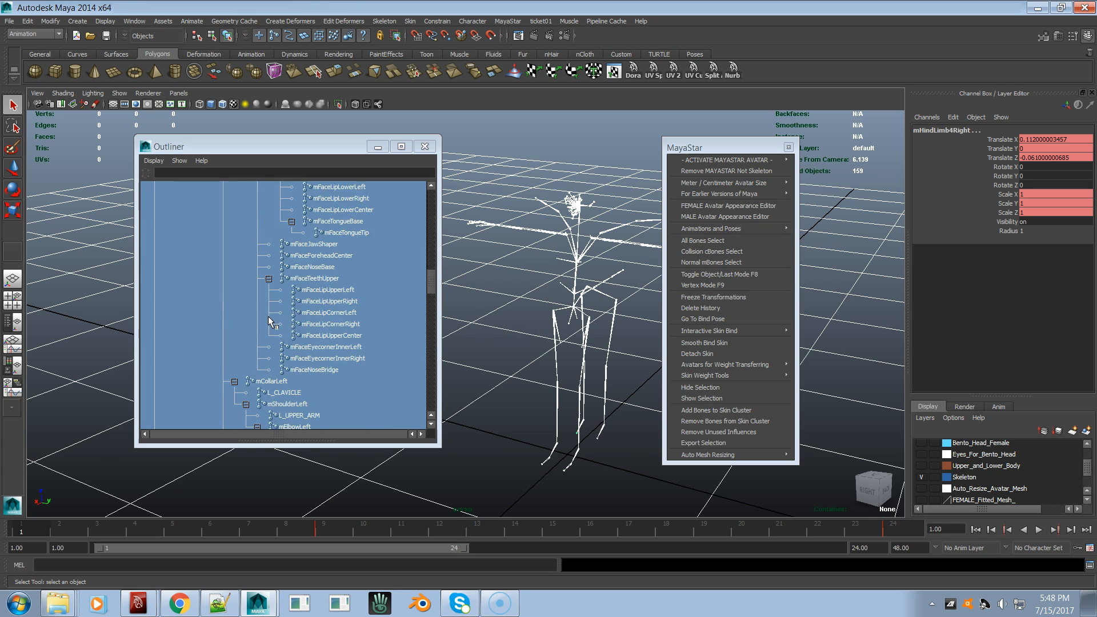
{"action": "scroll", "coordinate": [268, 316], "scroll_direction": "up", "scroll_amount": 10}
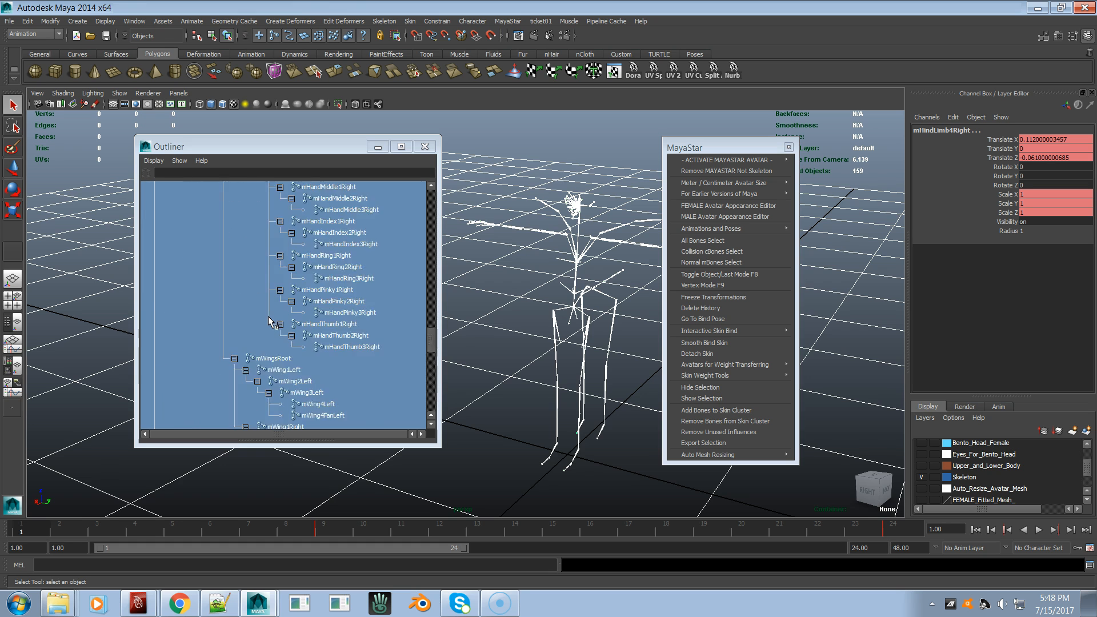
{"action": "scroll", "coordinate": [269, 316], "scroll_direction": "up", "scroll_amount": 10}
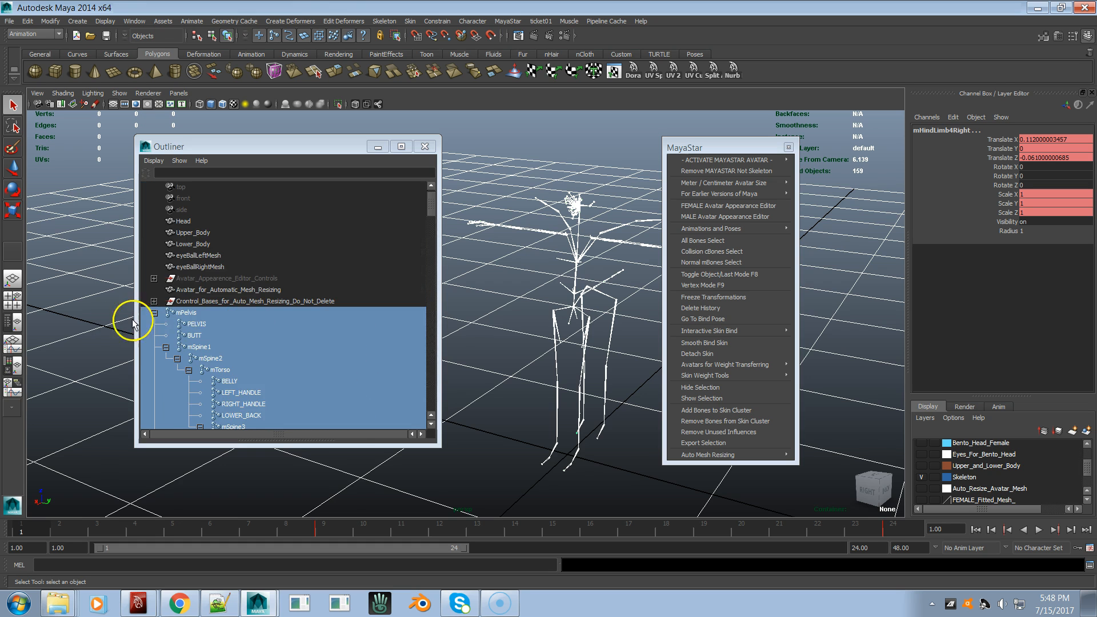
Step: Select only mPelvis in the Outliner, extend the selection to its whole hierarchy and check the highlighted bones
{"action": "left_click", "coordinate": [184, 313]}
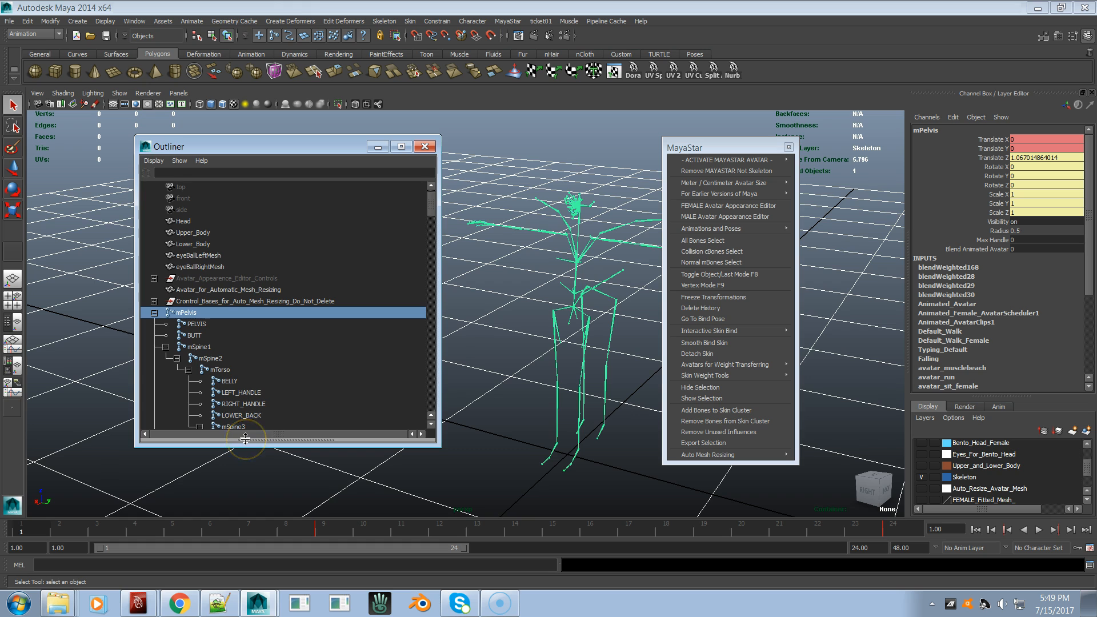
{"action": "right_click", "coordinate": [531, 123]}
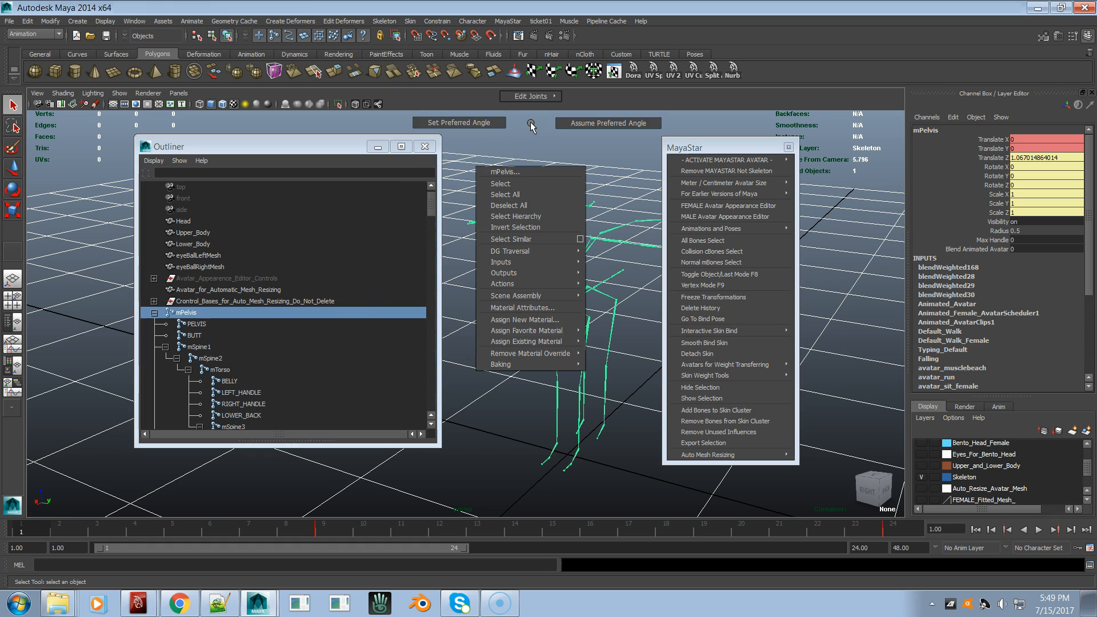
{"action": "left_click", "coordinate": [516, 217]}
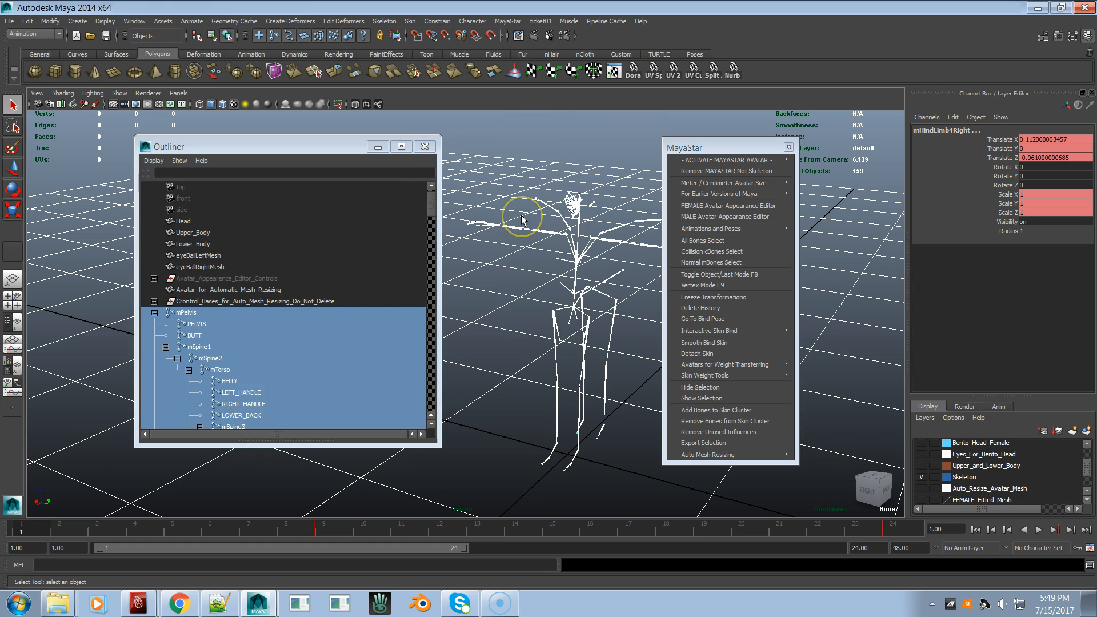
{"action": "scroll", "coordinate": [318, 375], "scroll_direction": "down", "scroll_amount": 12}
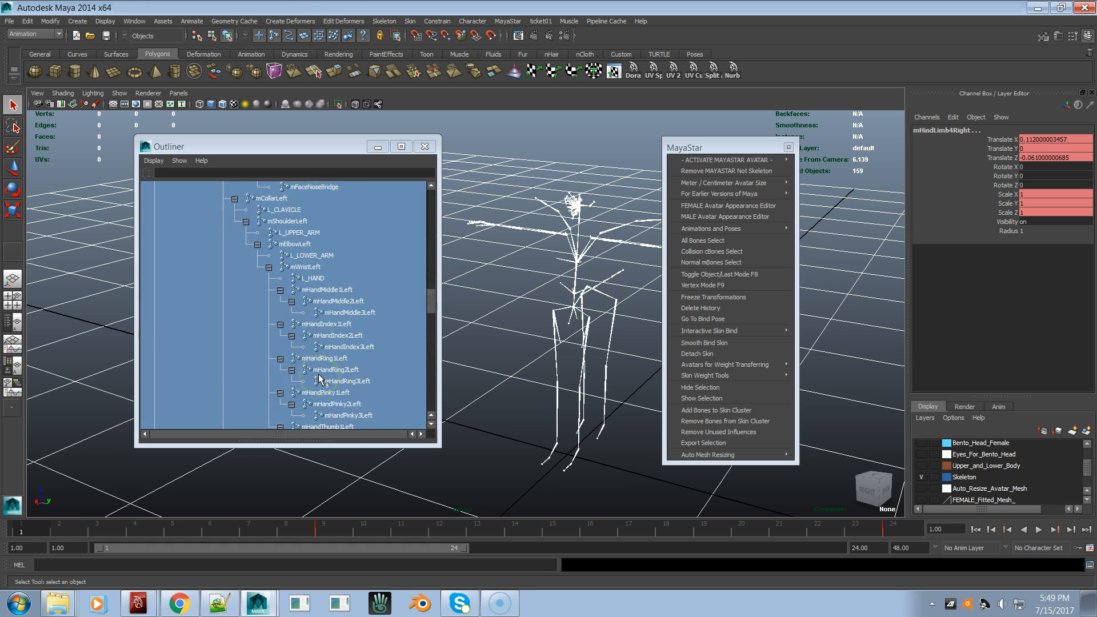
{"action": "scroll", "coordinate": [318, 378], "scroll_direction": "up", "scroll_amount": 12}
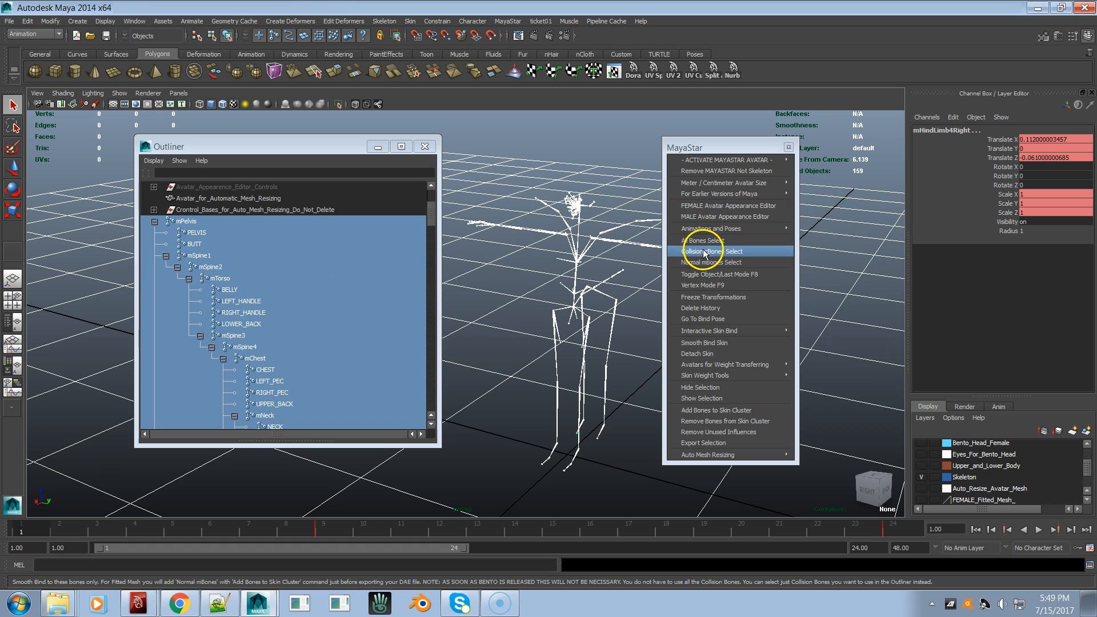
Step: Clear the hierarchy selection and reselect the skeleton with All Bones Select, repeating the deselection and reselection once
{"action": "left_click", "coordinate": [532, 277]}
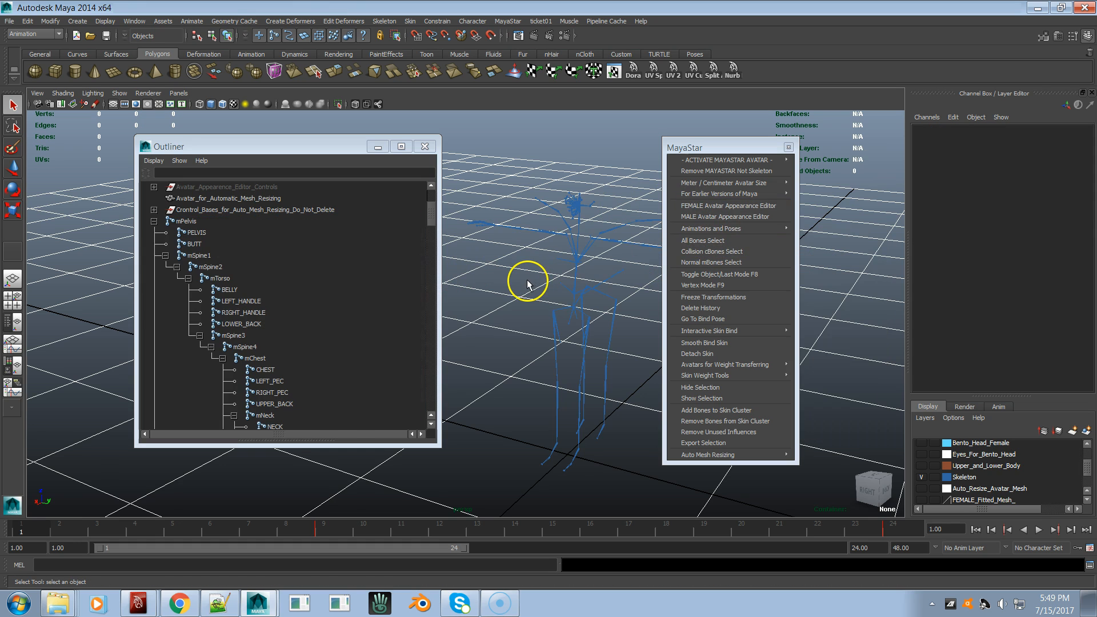
{"action": "left_click", "coordinate": [703, 244]}
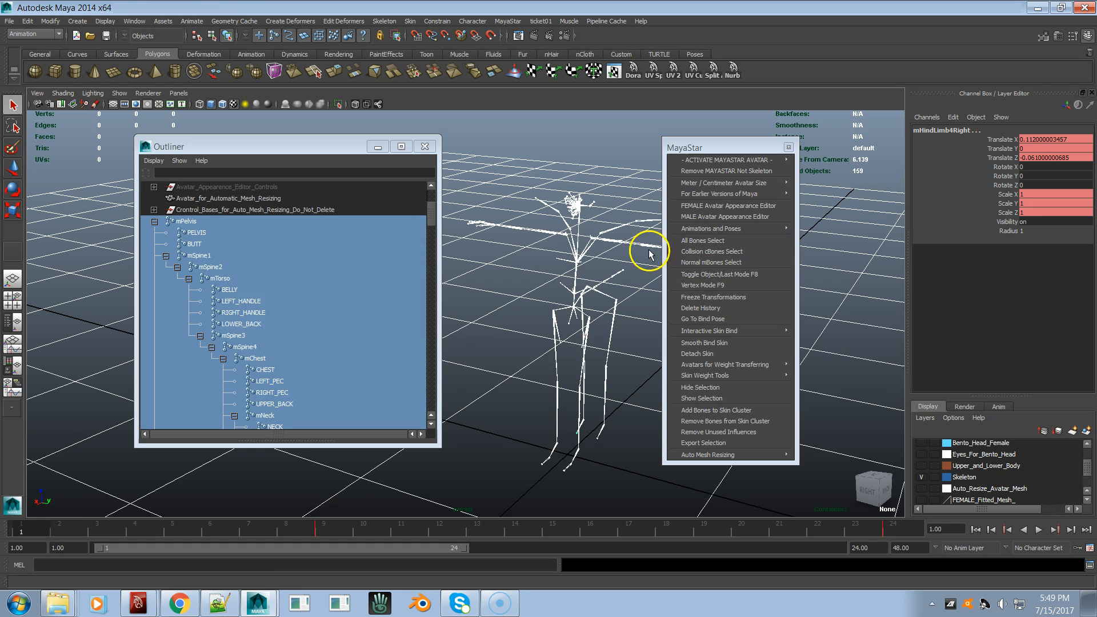
{"action": "left_click", "coordinate": [536, 261]}
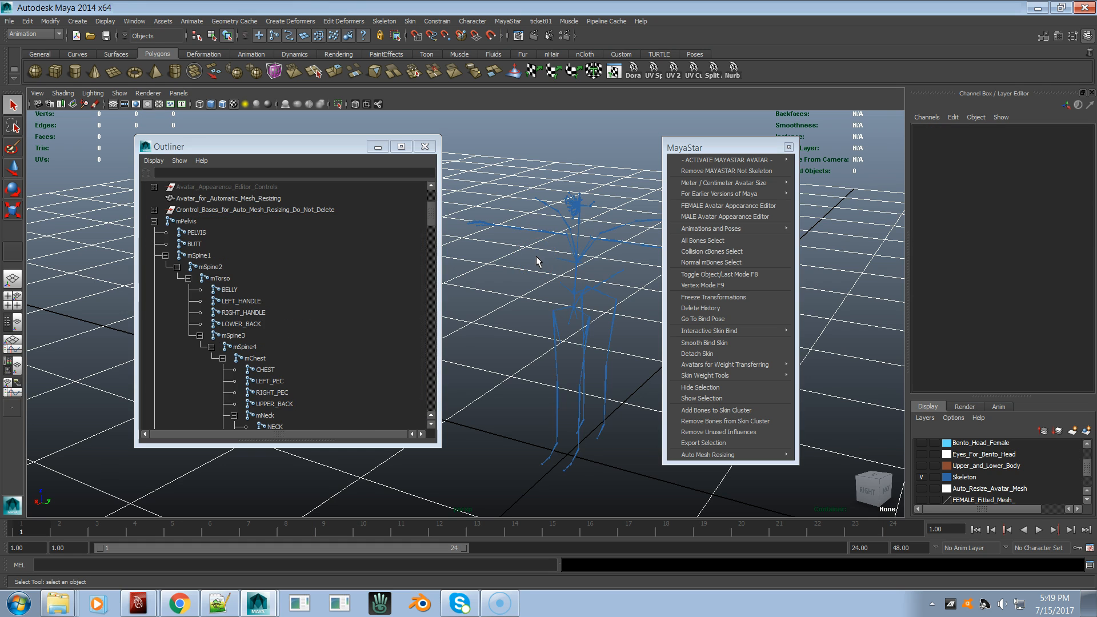
{"action": "left_click", "coordinate": [697, 241]}
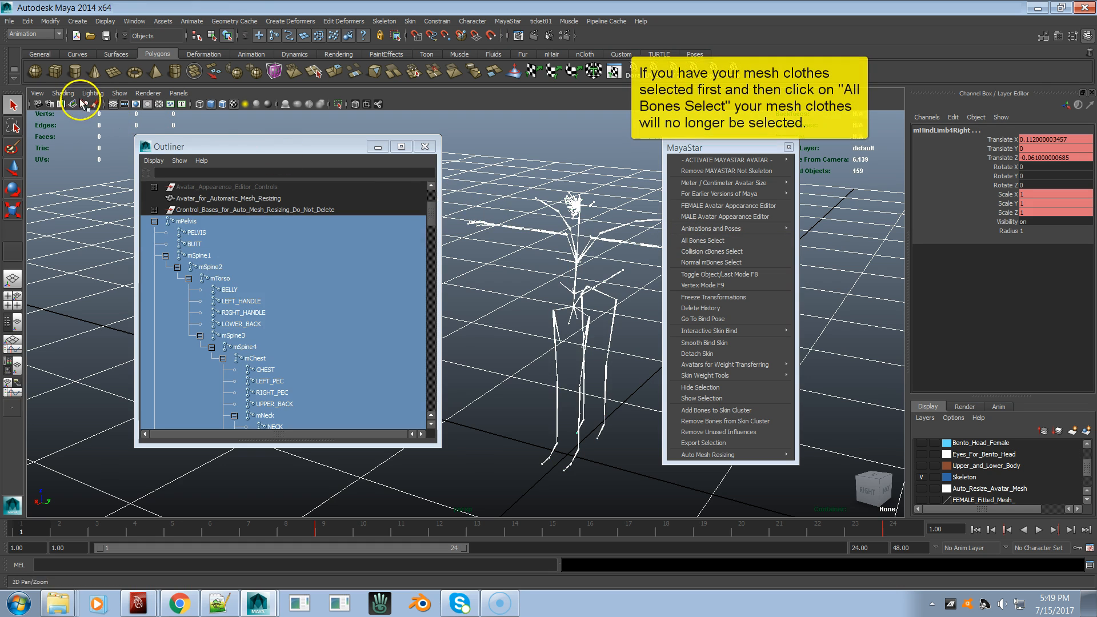
Step: Create a polygon sphere as stand-in mesh clothing and move it over the skeleton's torso, to about 0.005, 0.023, 1.27
{"action": "left_click", "coordinate": [35, 73]}
{"action": "left_click_drag", "start_coordinate": [506, 443], "coordinate": [533, 476]}
{"action": "key", "text": "w"}
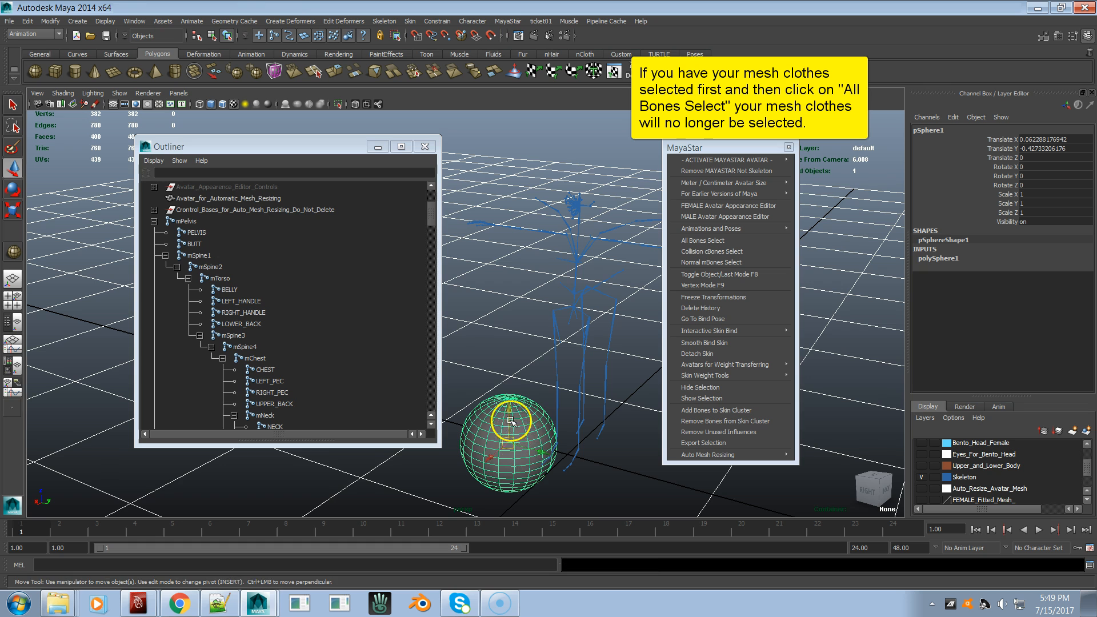
{"action": "left_click_drag", "start_coordinate": [505, 401], "coordinate": [558, 237]}
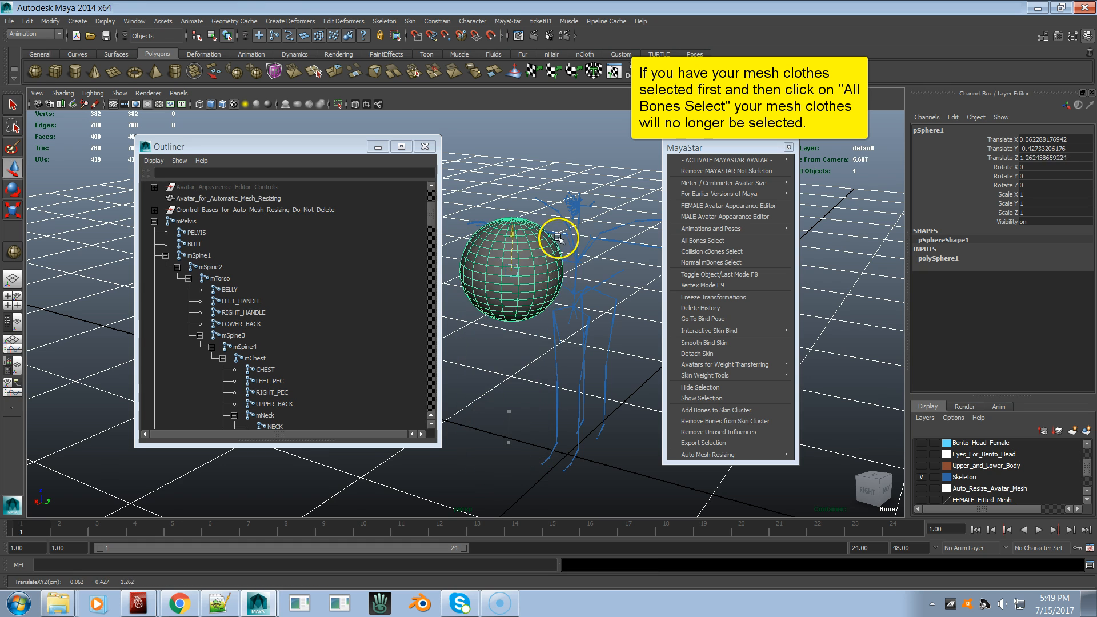
{"action": "left_click", "coordinate": [571, 280]}
{"action": "left_click", "coordinate": [543, 265]}
{"action": "left_click_drag", "start_coordinate": [542, 265], "coordinate": [568, 310]}
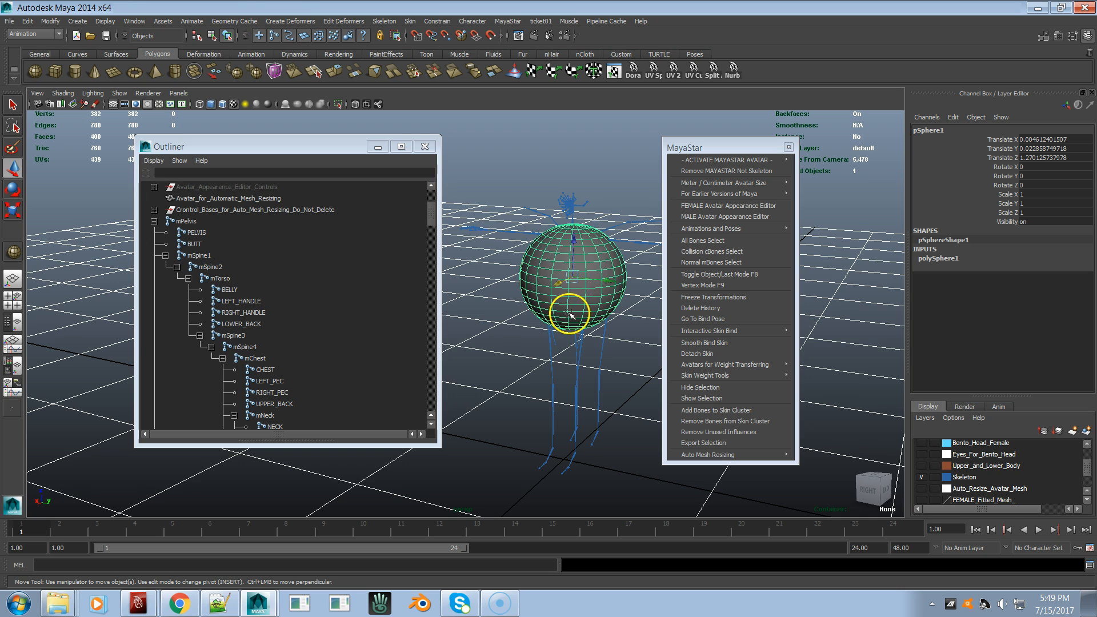
Step: Select all the bones, add the sphere to the selection, and clear the selection
{"action": "left_click", "coordinate": [691, 241]}
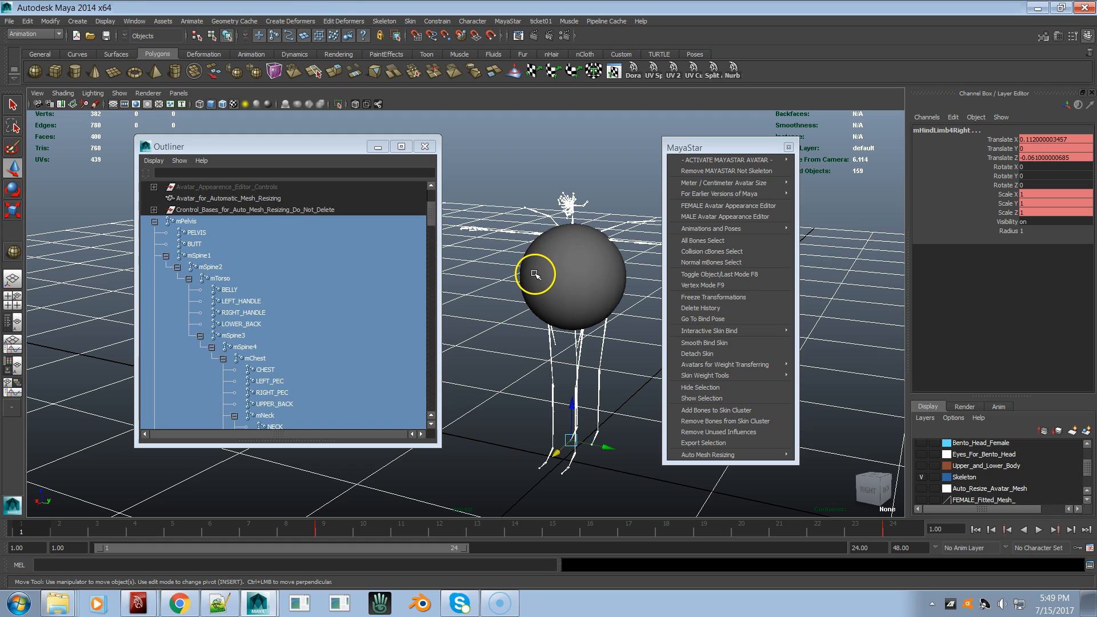
{"action": "left_click", "coordinate": [535, 300], "text": "shift"}
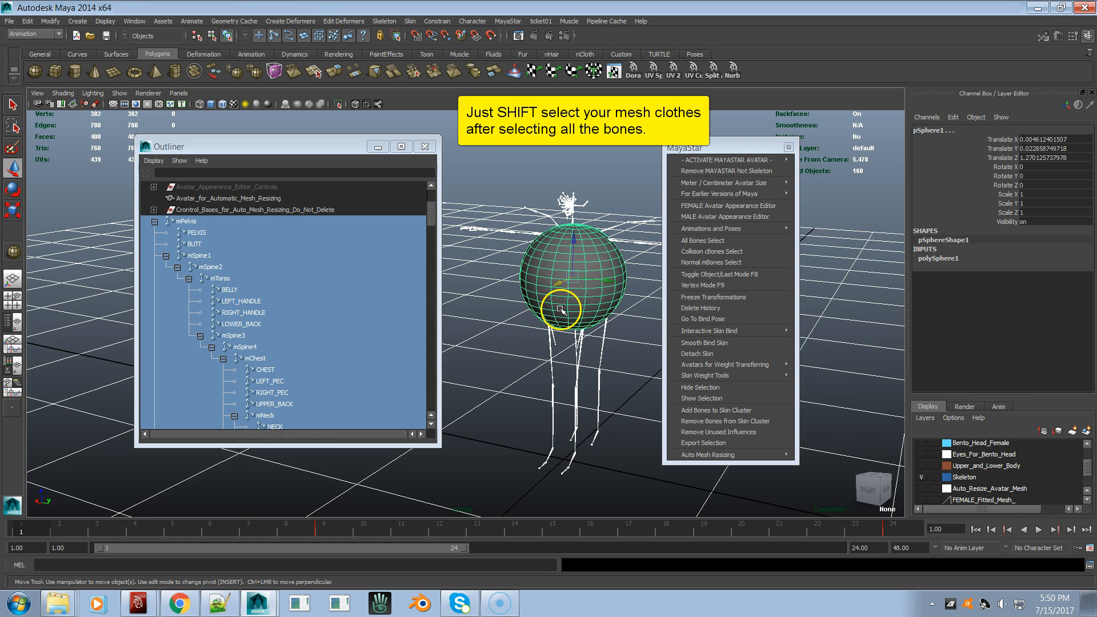
{"action": "left_click", "coordinate": [525, 346]}
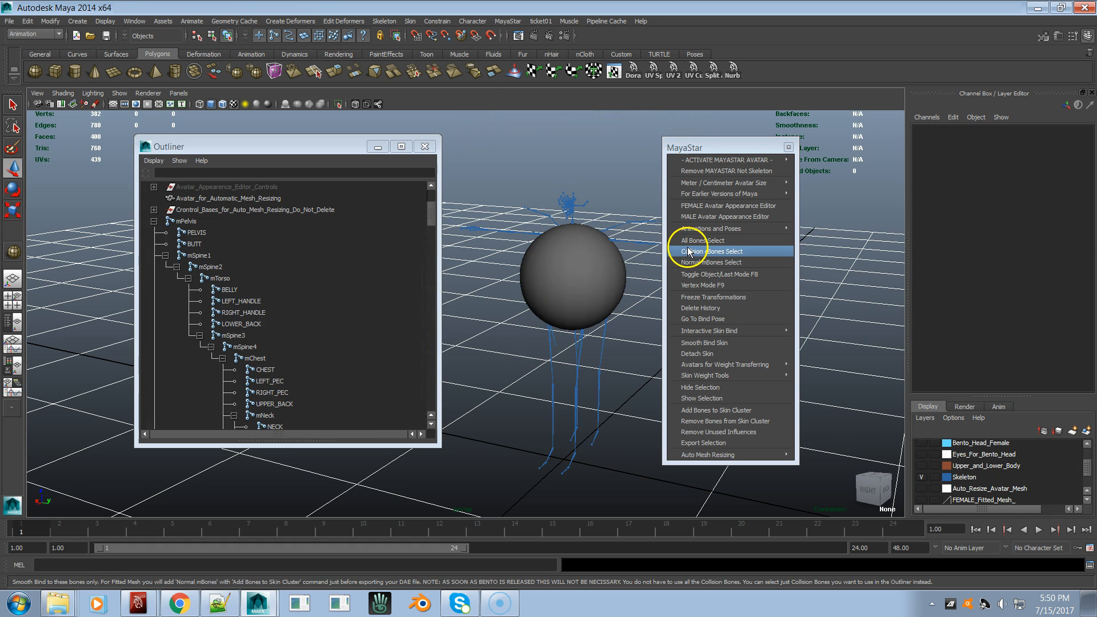
Step: Select the sphere first, run All Bones Select, and clear the selection
{"action": "left_click", "coordinate": [630, 288]}
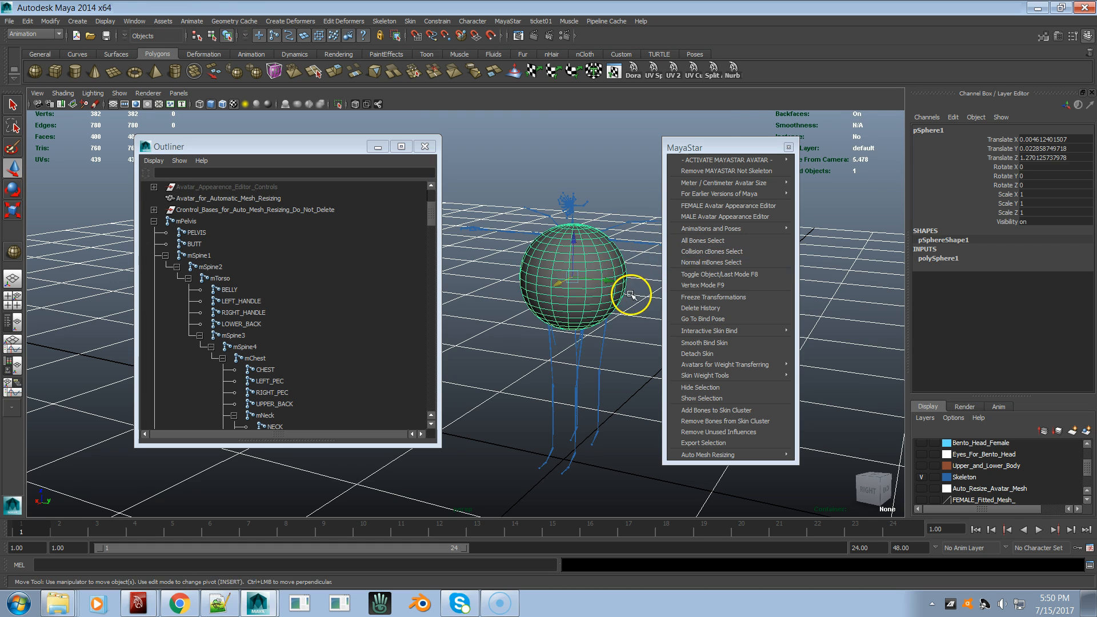
{"action": "left_click", "coordinate": [696, 241]}
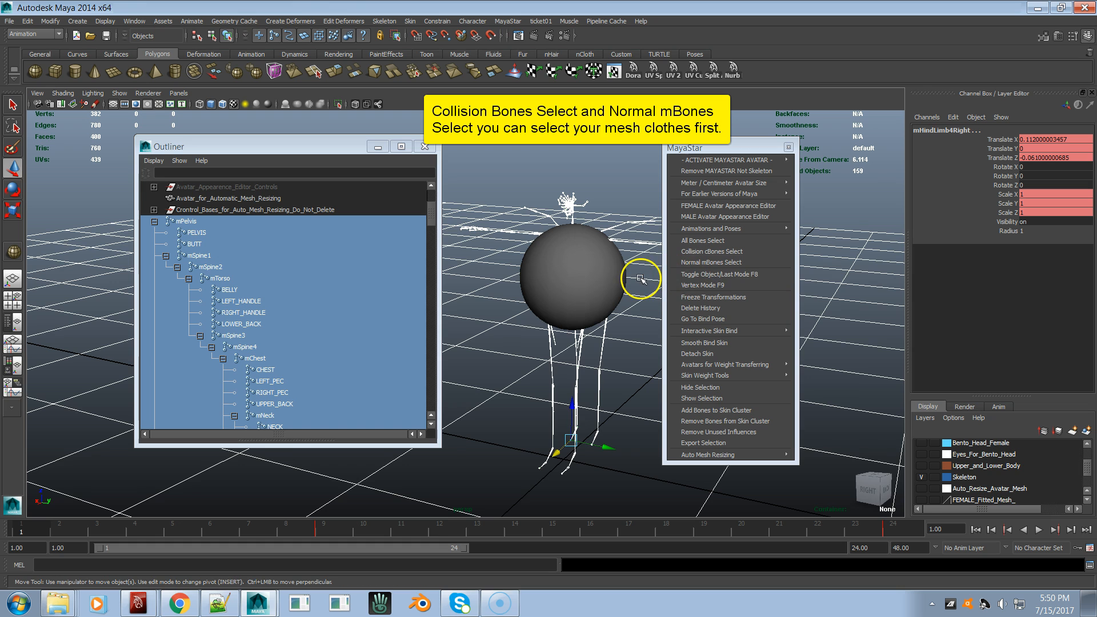
{"action": "left_click", "coordinate": [504, 298]}
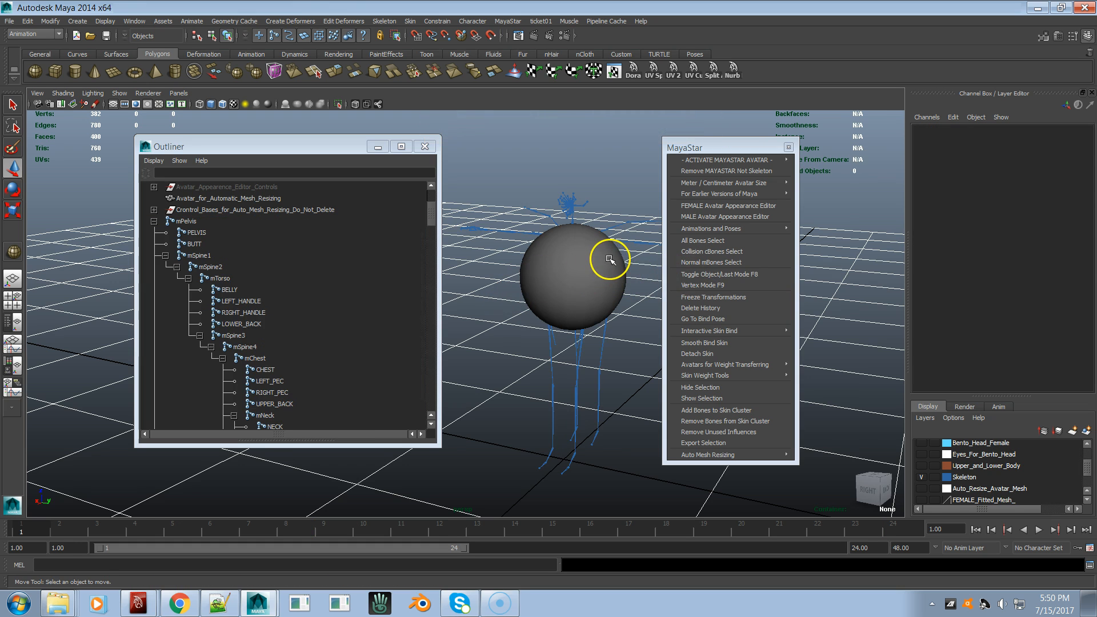
Step: Select the sphere first and add the collision bones with Collision cBones Select, doing this twice and clearing the selection each time
{"action": "left_click", "coordinate": [610, 260]}
{"action": "left_click", "coordinate": [690, 253]}
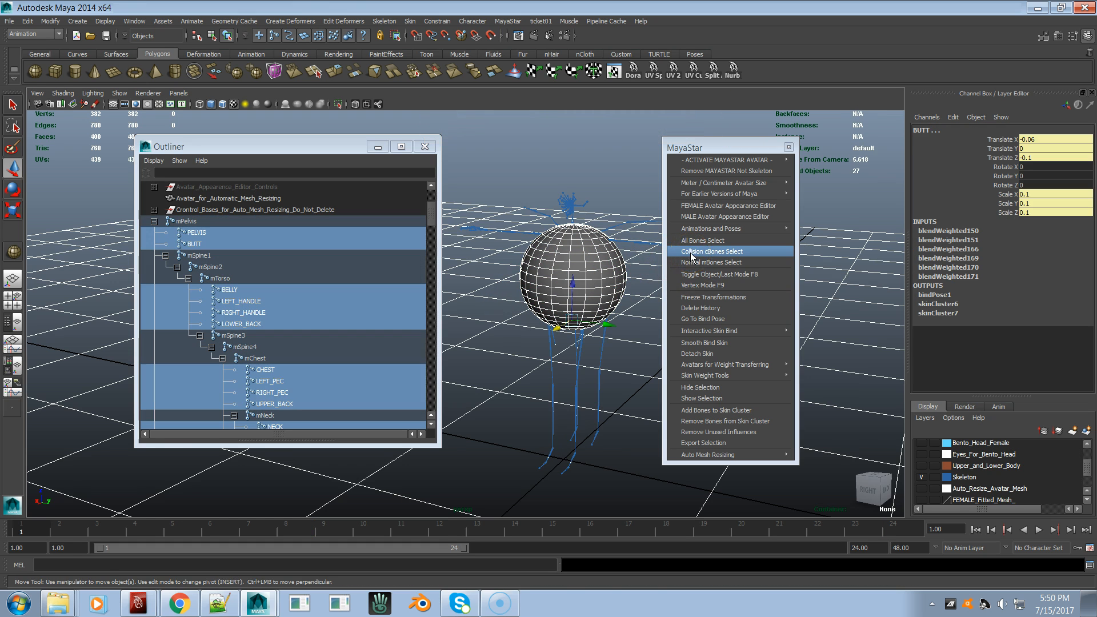
{"action": "left_click", "coordinate": [488, 276]}
{"action": "left_click", "coordinate": [603, 267]}
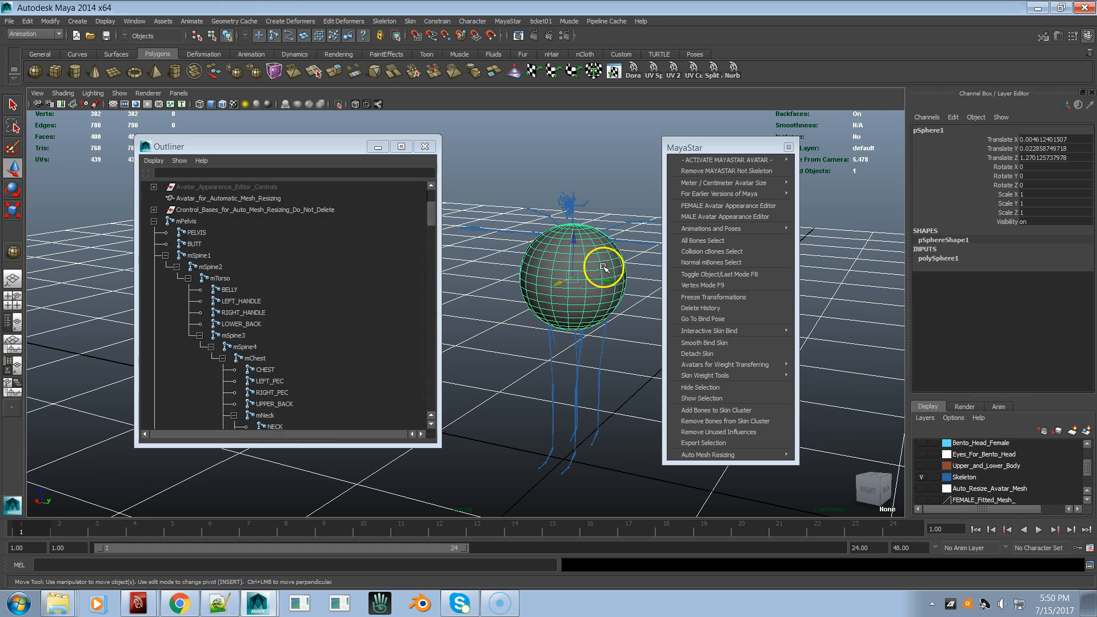
{"action": "left_click", "coordinate": [705, 252]}
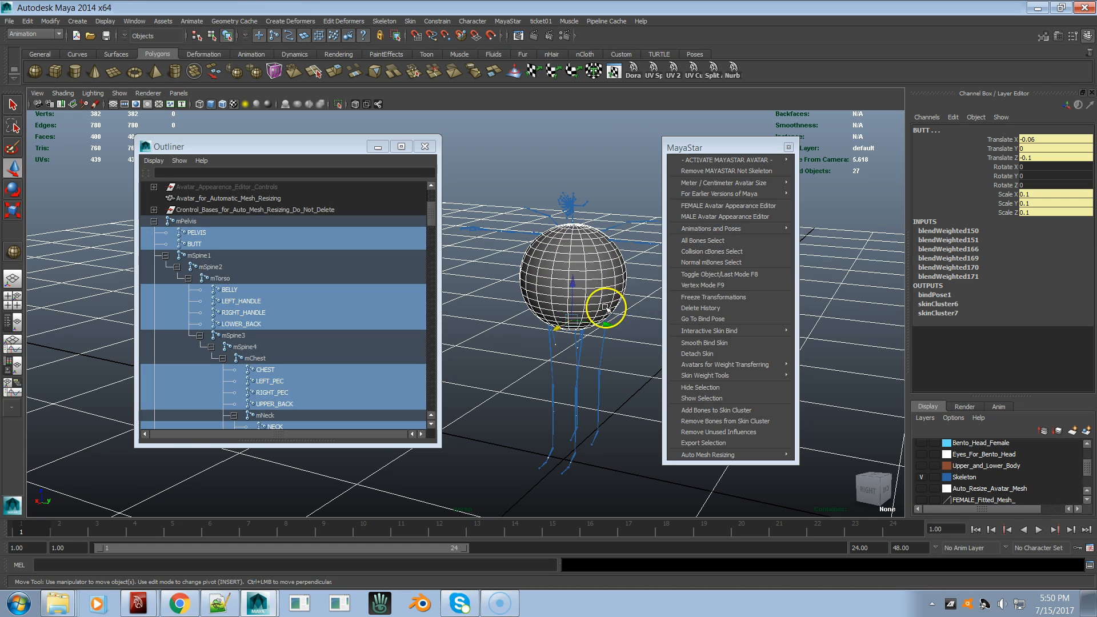
{"action": "left_click", "coordinate": [514, 346]}
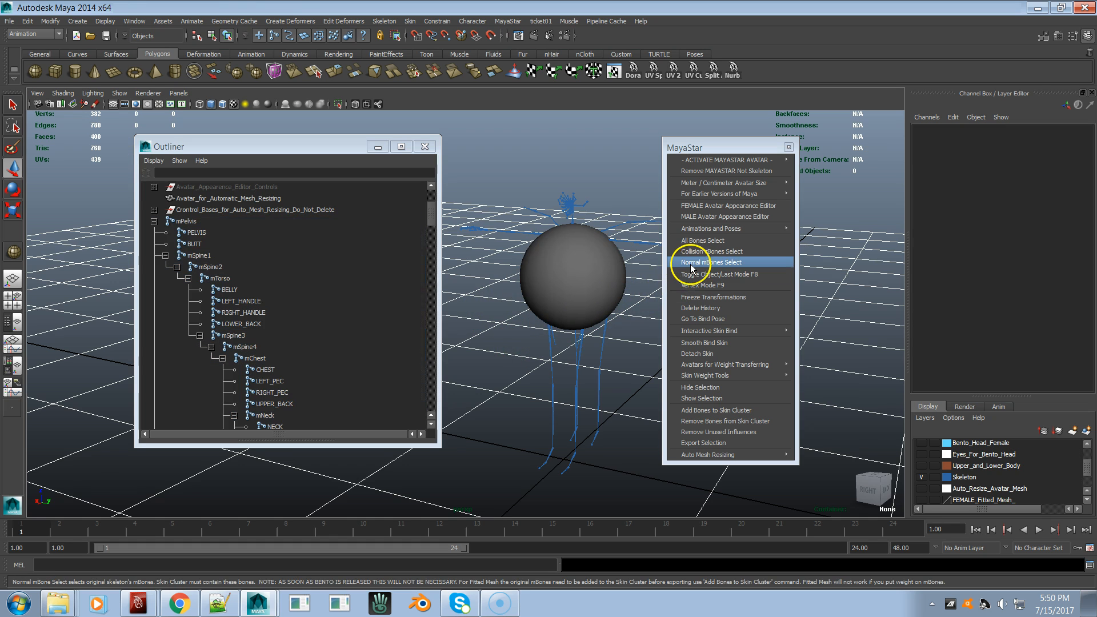
Step: Select the sphere first, add the normal bones with Normal mBones Select, and clear the selection
{"action": "left_click", "coordinate": [619, 278]}
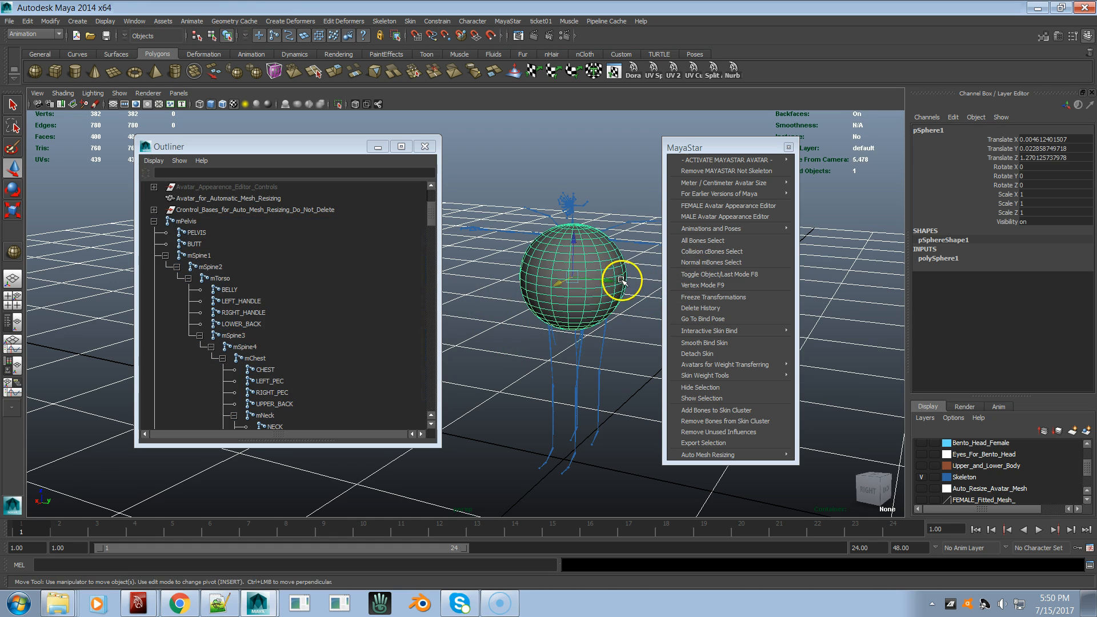
{"action": "left_click", "coordinate": [684, 263]}
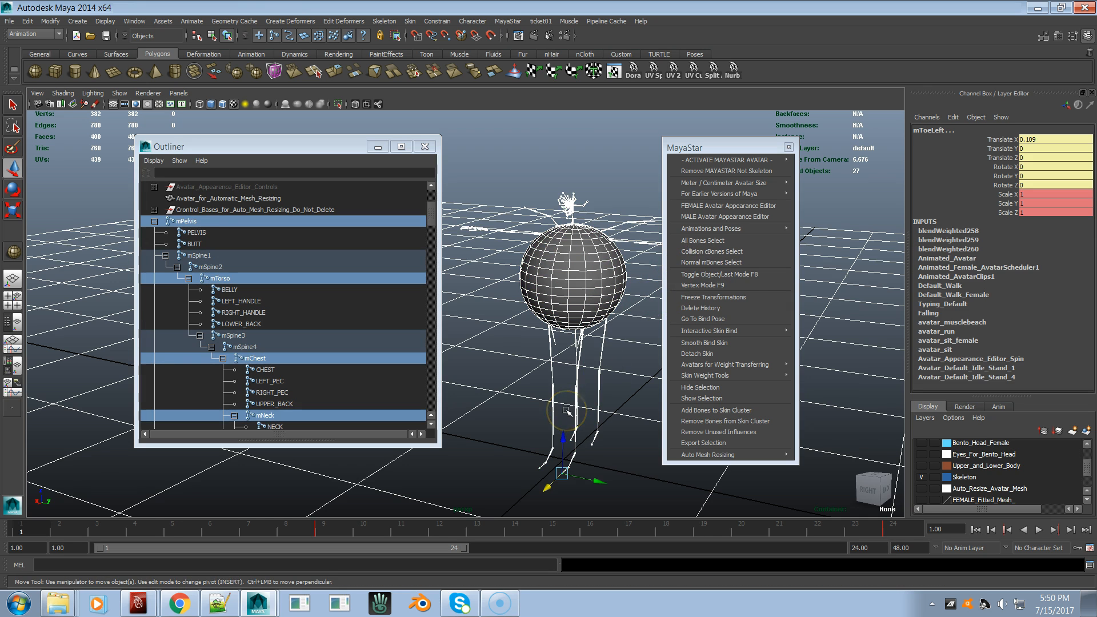
{"action": "left_click", "coordinate": [500, 370]}
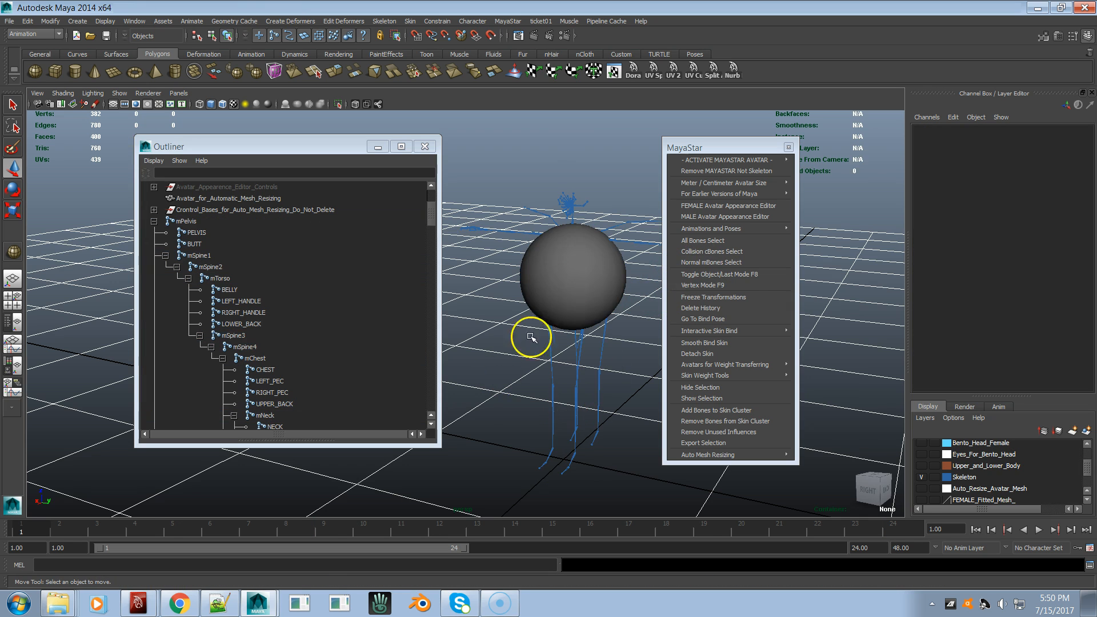
Step: Run All Bones Select with the sphere selected, add the sphere to the bone selection, and clear the selection
{"action": "left_click", "coordinate": [604, 294]}
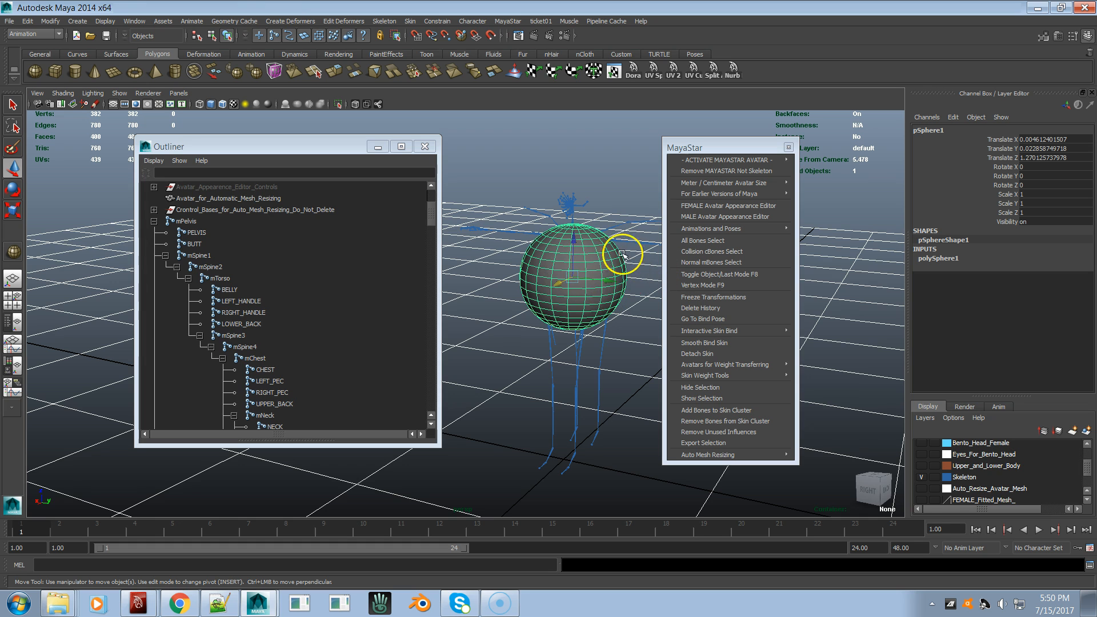
{"action": "left_click", "coordinate": [725, 242]}
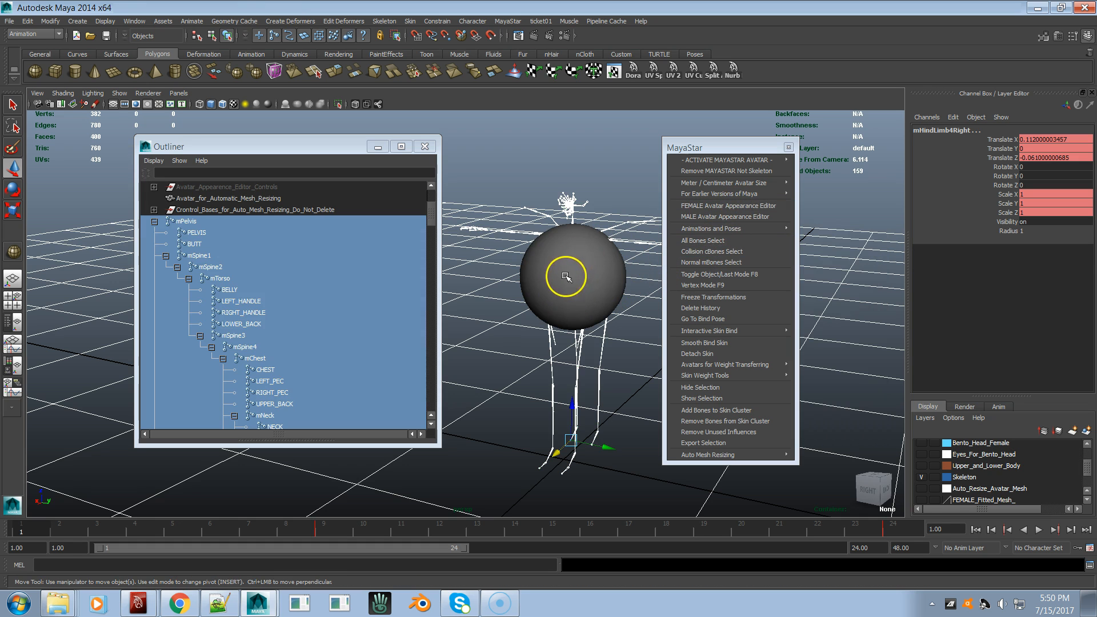
{"action": "left_click", "coordinate": [600, 309]}
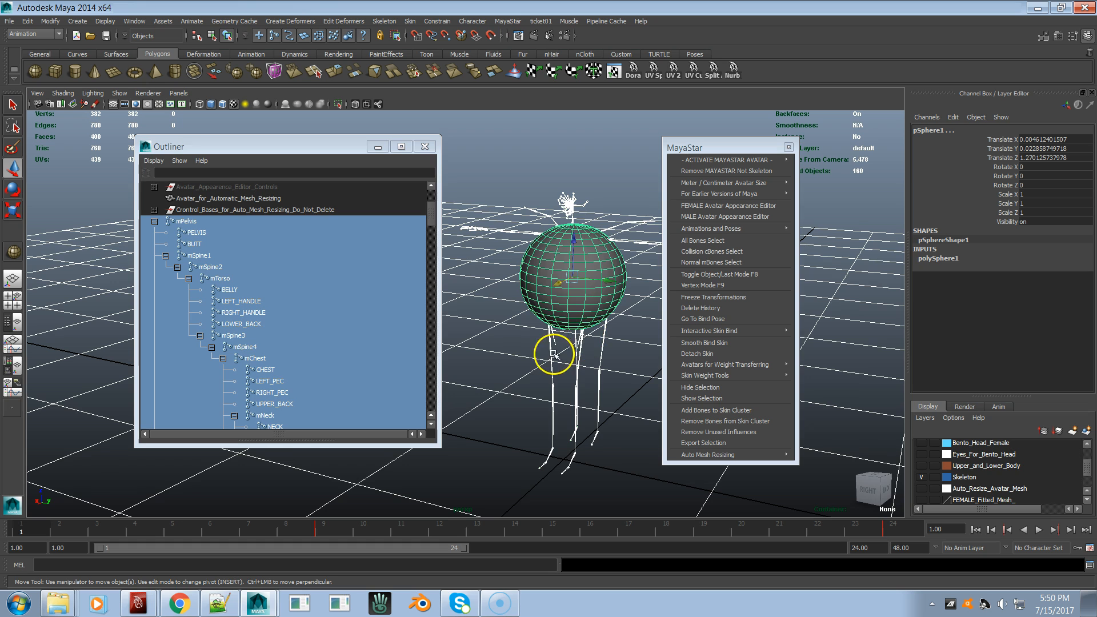
{"action": "left_click", "coordinate": [522, 387]}
Step: Select the sphere and delete it, leaving only the skeleton in the view
{"action": "left_click", "coordinate": [600, 275]}
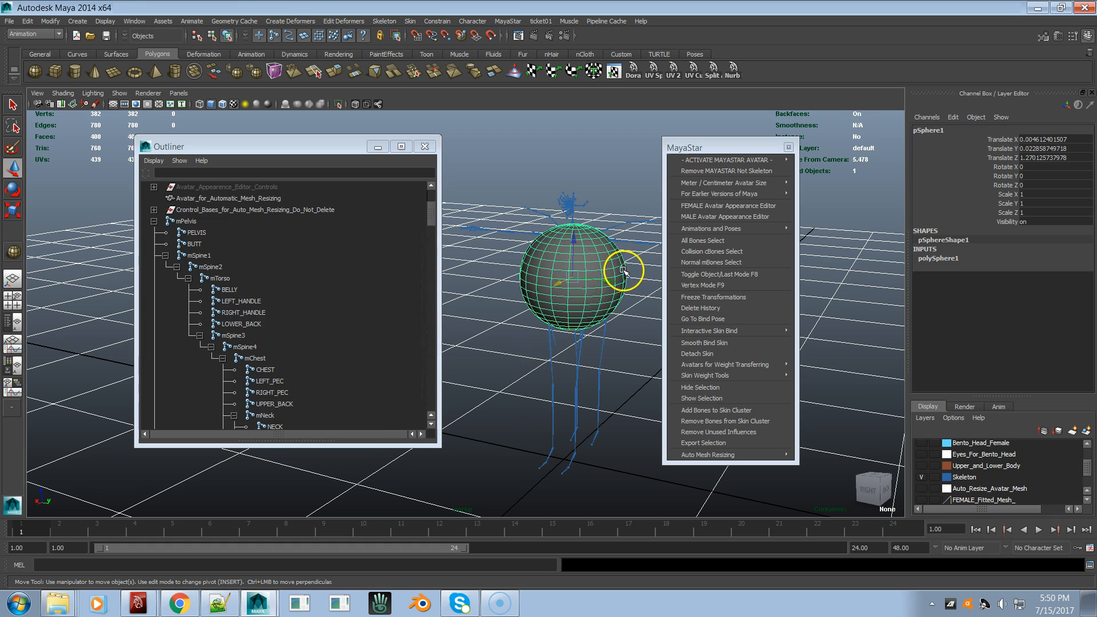
{"action": "left_click_drag", "start_coordinate": [609, 284], "coordinate": [463, 257]}
{"action": "key", "text": "Delete"}
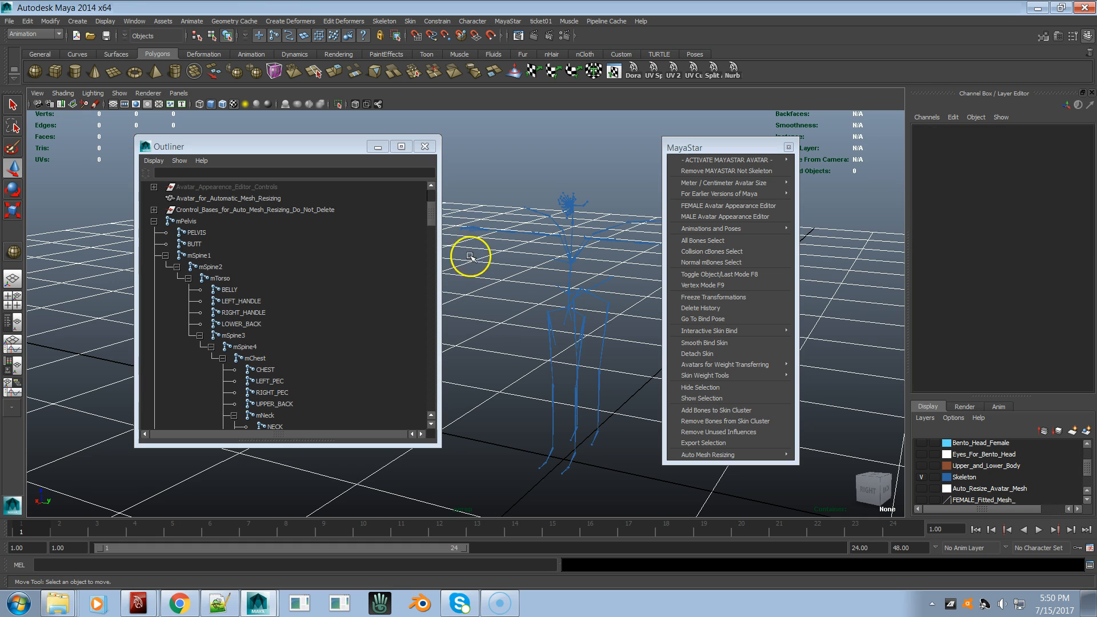
Step: Run Collision cBones Select, review which bones are highlighted in the Outliner, and clear the selection
{"action": "left_click", "coordinate": [713, 253]}
{"action": "right_click_drag", "start_coordinate": [584, 292], "coordinate": [769, 300], "text": "alt"}
{"action": "middle_click_drag", "start_coordinate": [585, 299], "coordinate": [472, 274], "text": "alt"}
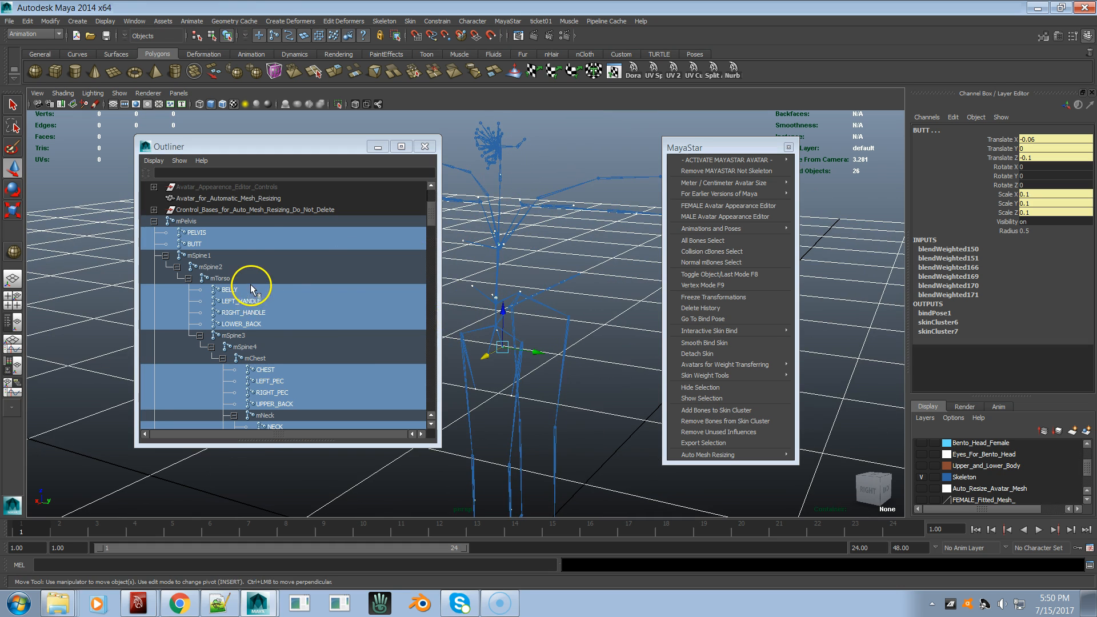
{"action": "scroll", "coordinate": [251, 291], "scroll_direction": "down", "scroll_amount": 15}
{"action": "scroll", "coordinate": [252, 292], "scroll_direction": "down", "scroll_amount": 12}
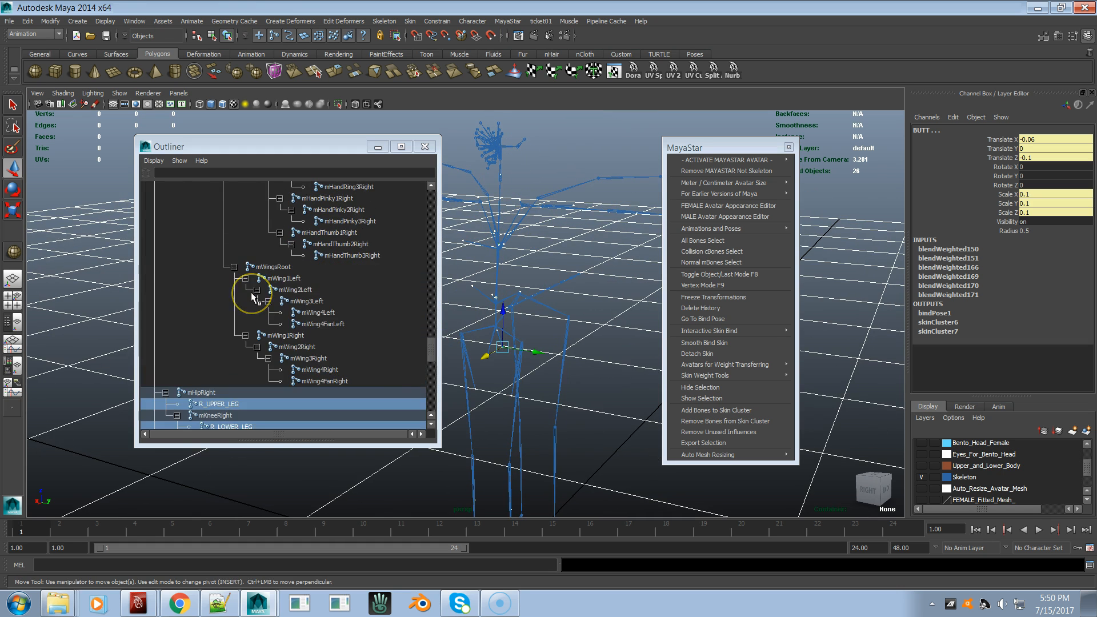
{"action": "scroll", "coordinate": [252, 293], "scroll_direction": "up", "scroll_amount": 20}
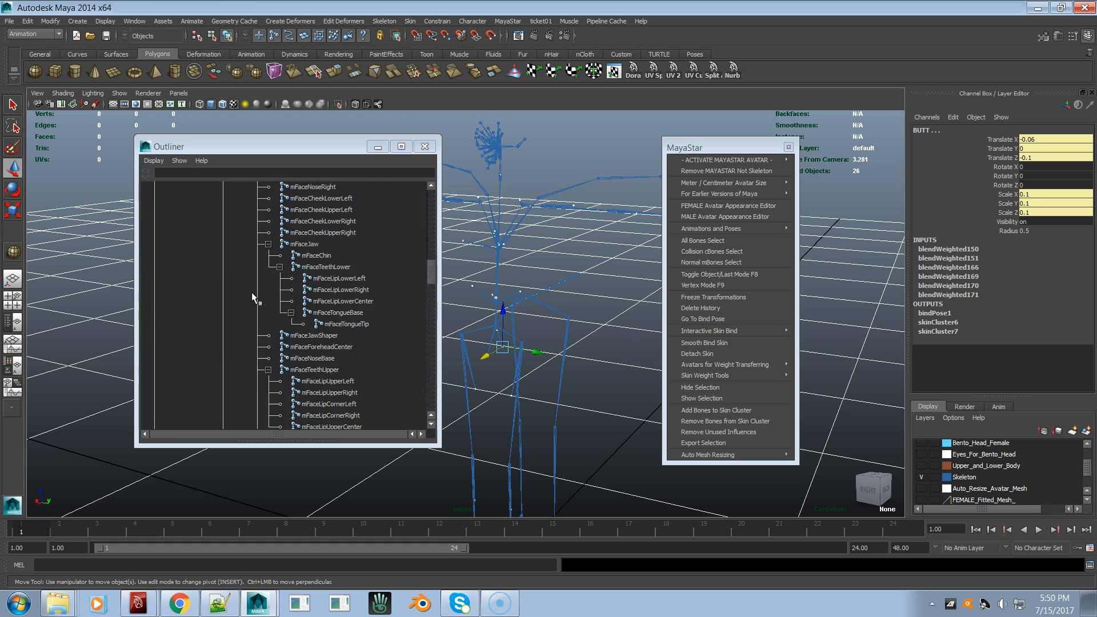
{"action": "left_click", "coordinate": [563, 239]}
Step: Run Normal mBones Select and review the highlighted original skeleton bones in the Outliner and on the figure
{"action": "mouse_move", "coordinate": [593, 263]}
{"action": "right_mouse_down", "text": "alt"}
{"action": "mouse_move", "coordinate": [458, 282]}
{"action": "mouse_move", "coordinate": [554, 247]}
{"action": "mouse_move", "coordinate": [588, 252]}
{"action": "right_mouse_up", "text": "alt"}
{"action": "left_click", "coordinate": [708, 264]}
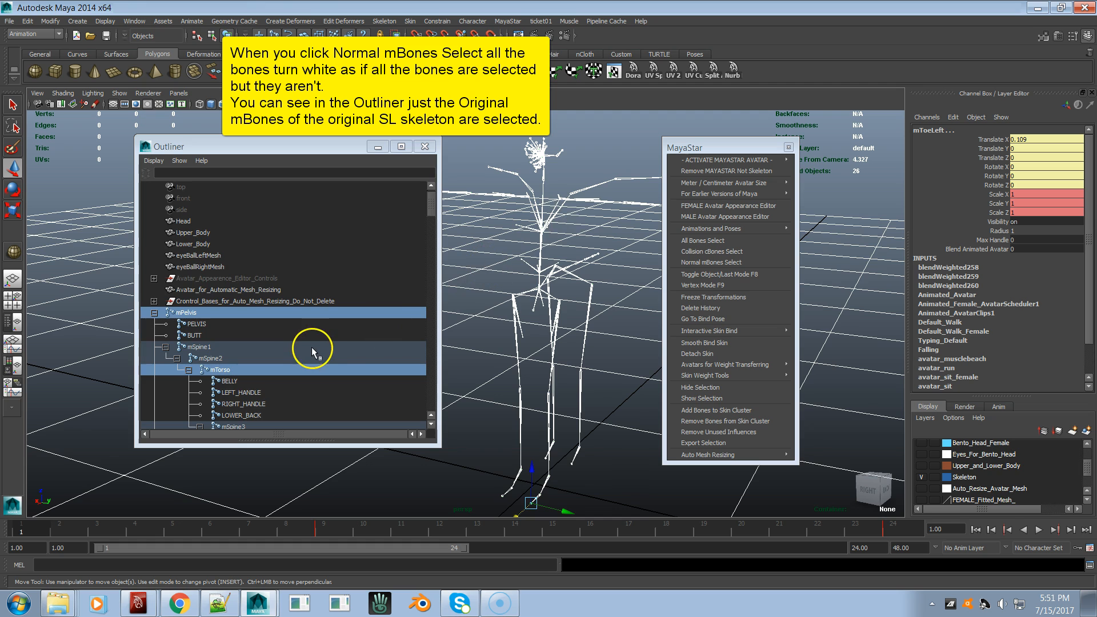
{"action": "scroll", "coordinate": [298, 343], "scroll_direction": "down", "scroll_amount": 5}
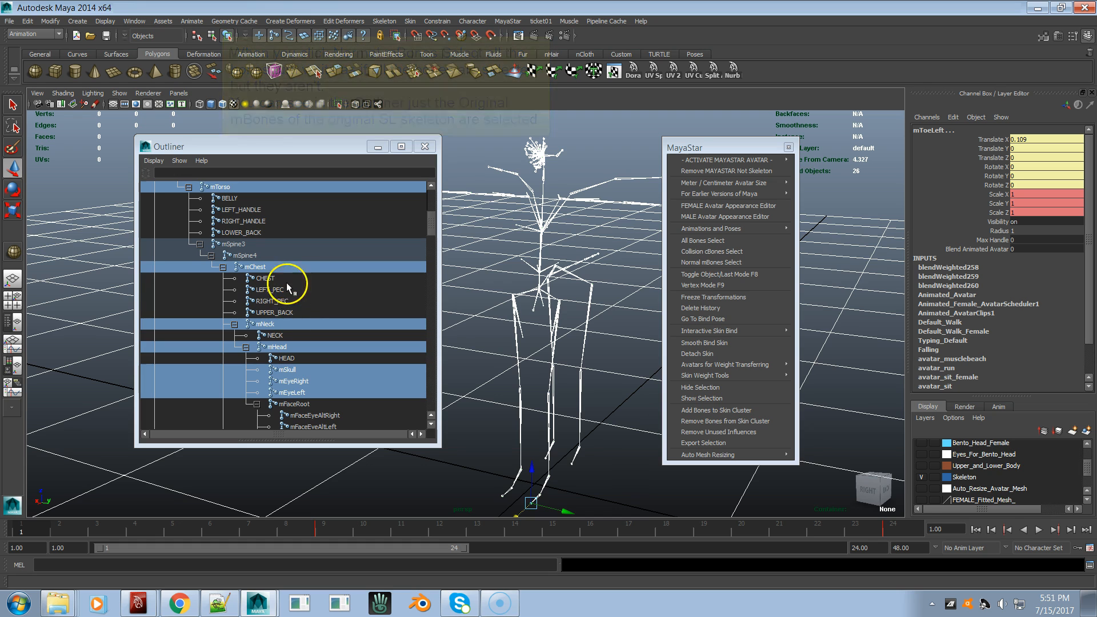
{"action": "scroll", "coordinate": [279, 273], "scroll_direction": "up", "scroll_amount": 3}
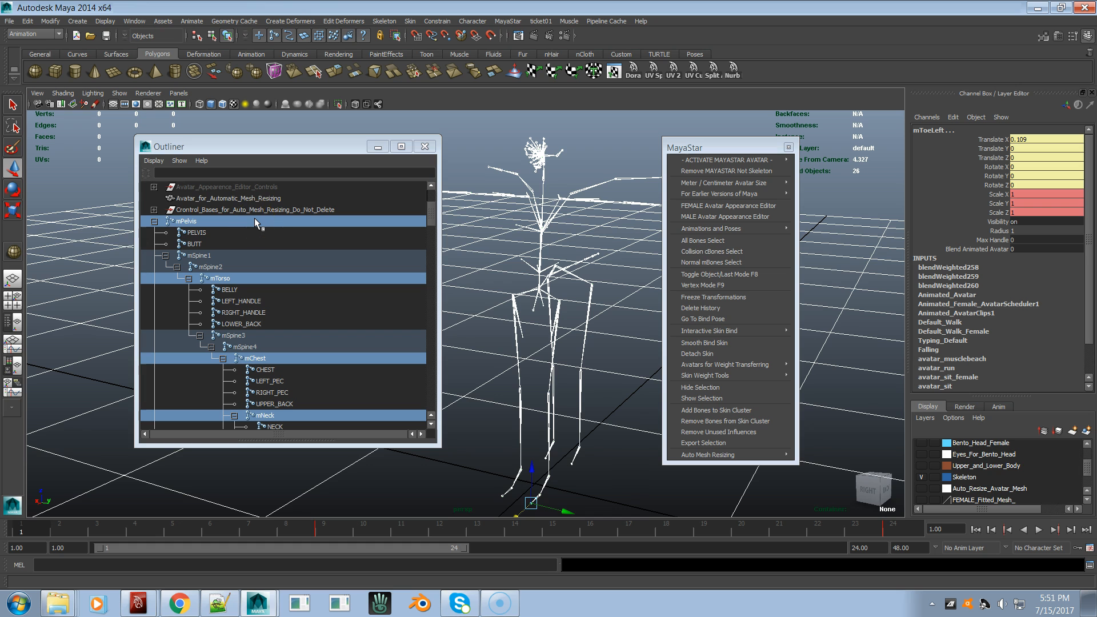
{"action": "right_click_drag", "start_coordinate": [516, 305], "coordinate": [607, 306], "text": "alt"}
{"action": "right_click_drag", "start_coordinate": [538, 314], "coordinate": [371, 330], "text": "alt"}
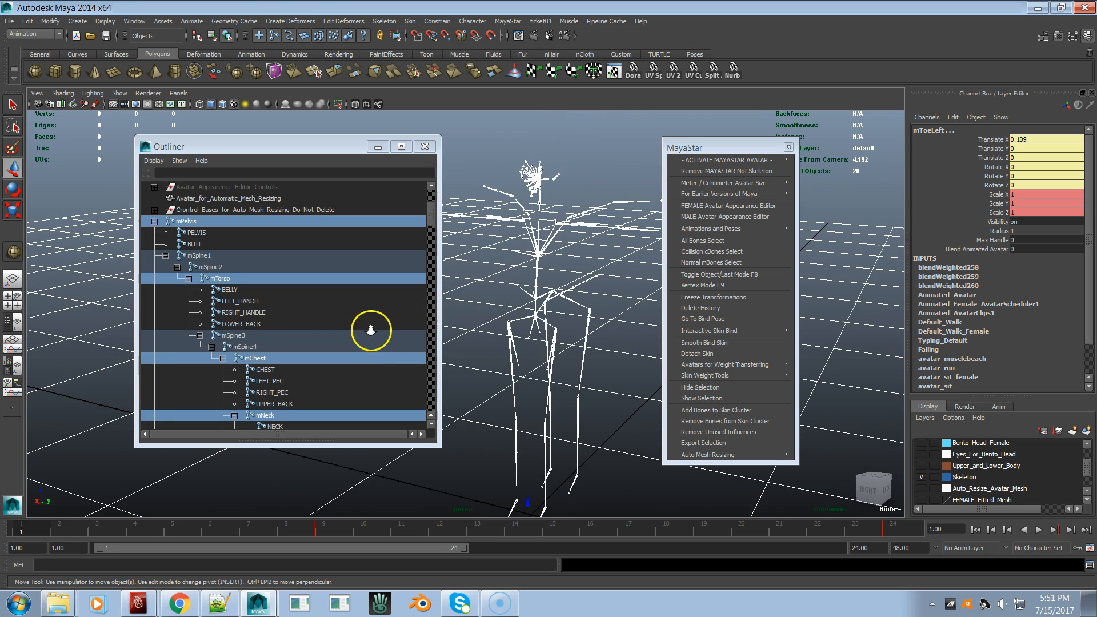
{"action": "middle_click_drag", "start_coordinate": [560, 337], "coordinate": [564, 298], "text": "alt"}
{"action": "right_click_drag", "start_coordinate": [563, 286], "coordinate": [451, 338], "text": "alt"}
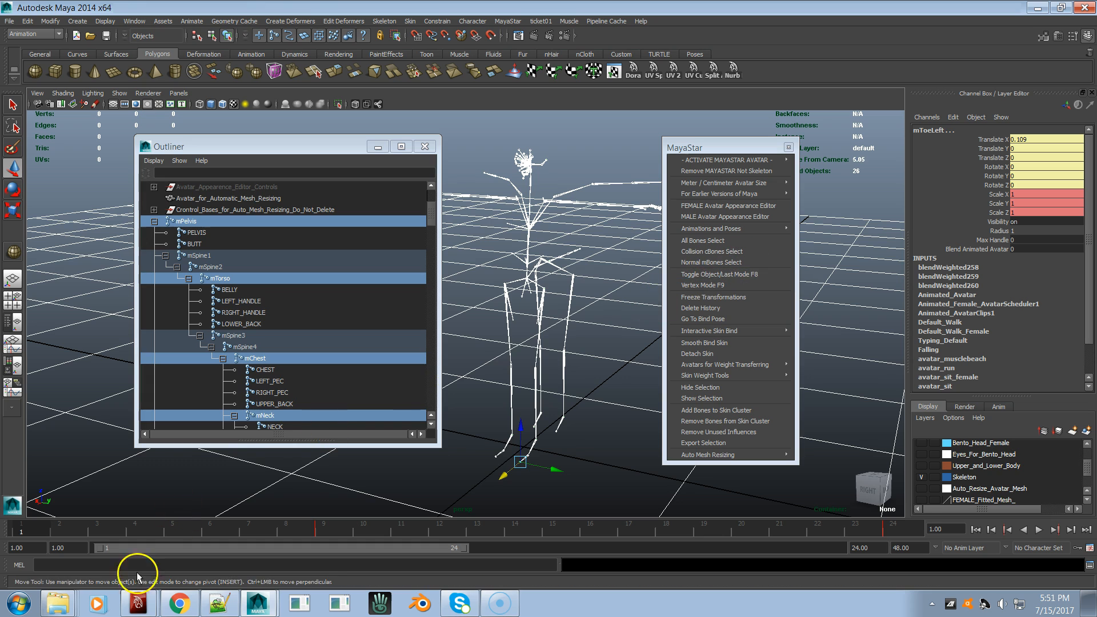
Step: Add the collision bones to the normal bone selection and examine the whole Outliner hierarchy for selected and unselected bones
{"action": "left_click", "coordinate": [720, 252]}
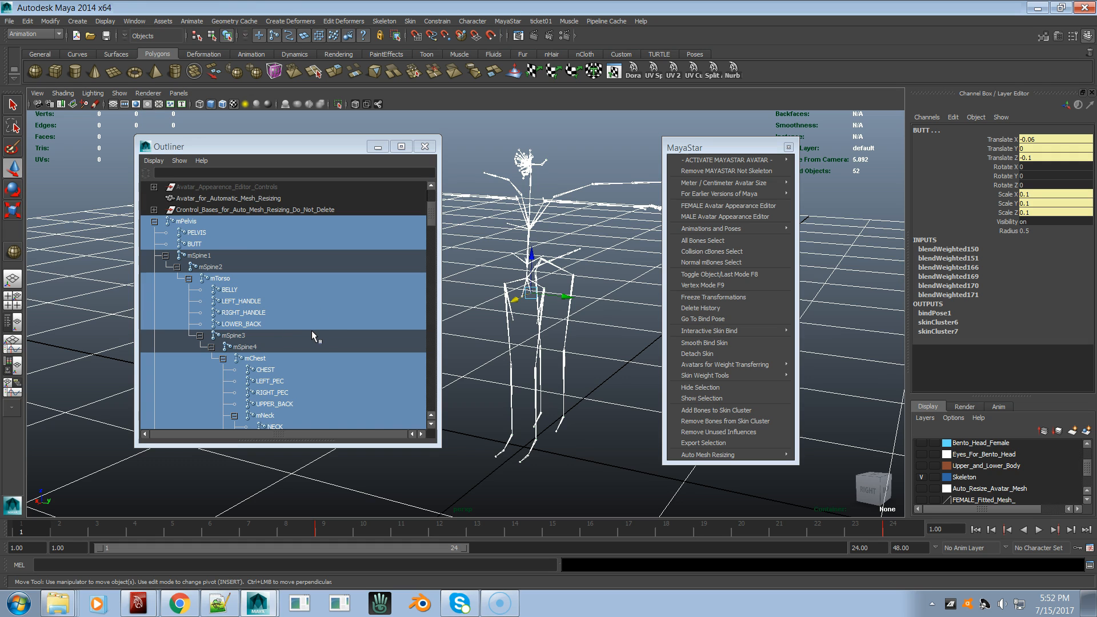
{"action": "scroll", "coordinate": [311, 330], "scroll_direction": "down", "scroll_amount": 5}
{"action": "scroll", "coordinate": [295, 323], "scroll_direction": "up", "scroll_amount": 5}
{"action": "scroll", "coordinate": [320, 345], "scroll_direction": "down", "scroll_amount": 10}
{"action": "scroll", "coordinate": [311, 244], "scroll_direction": "down", "scroll_amount": 10}
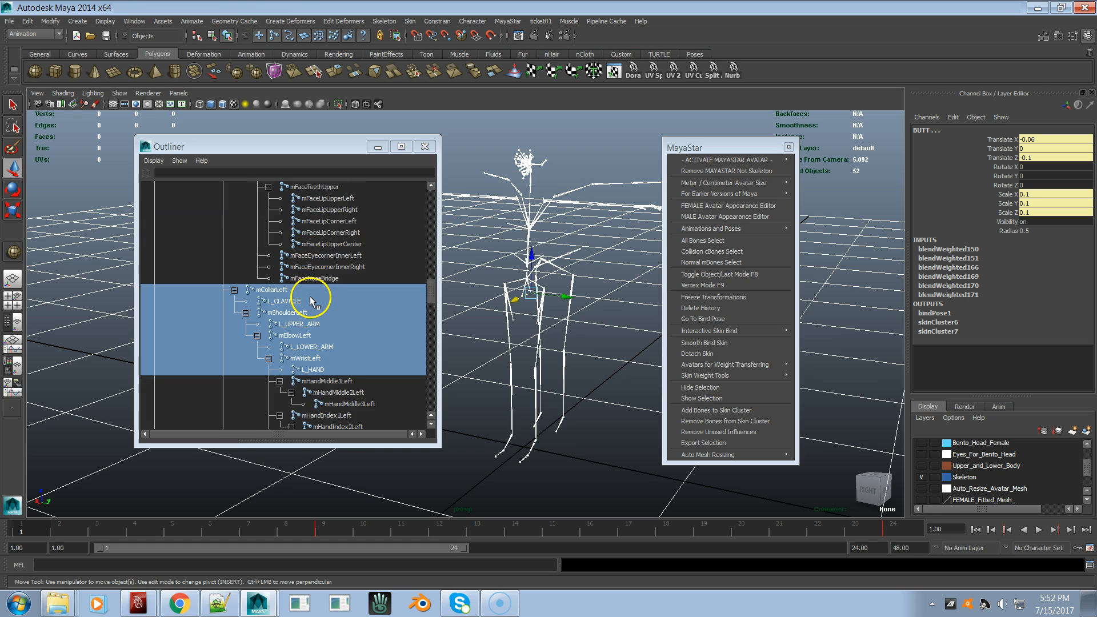
{"action": "scroll", "coordinate": [307, 293], "scroll_direction": "down", "scroll_amount": 3}
{"action": "scroll", "coordinate": [314, 301], "scroll_direction": "down", "scroll_amount": 8}
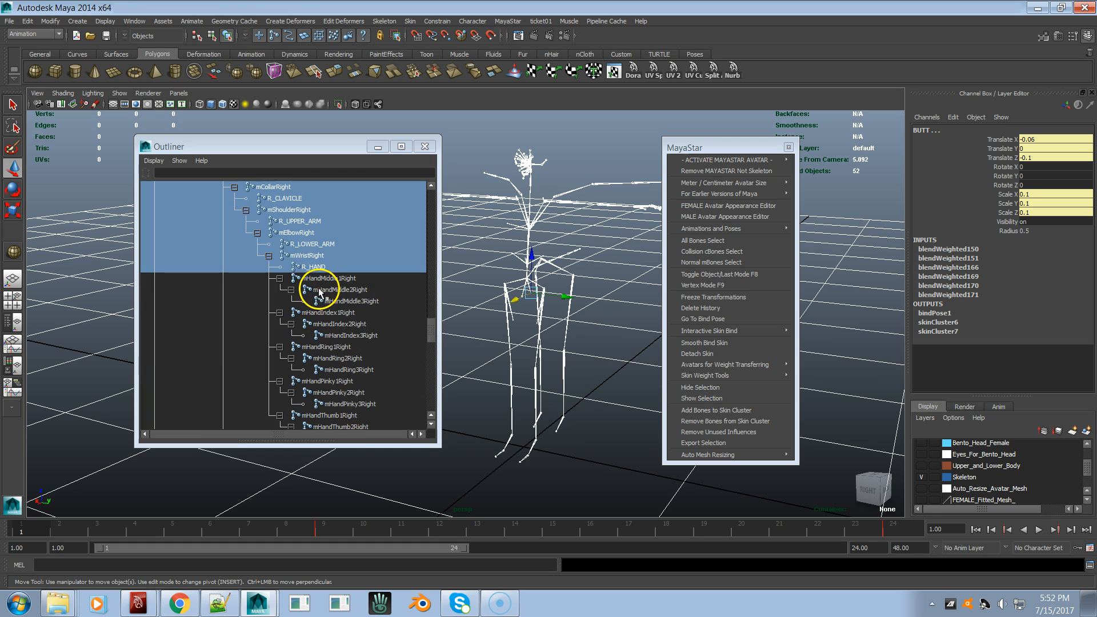
{"action": "scroll", "coordinate": [319, 292], "scroll_direction": "down", "scroll_amount": 6}
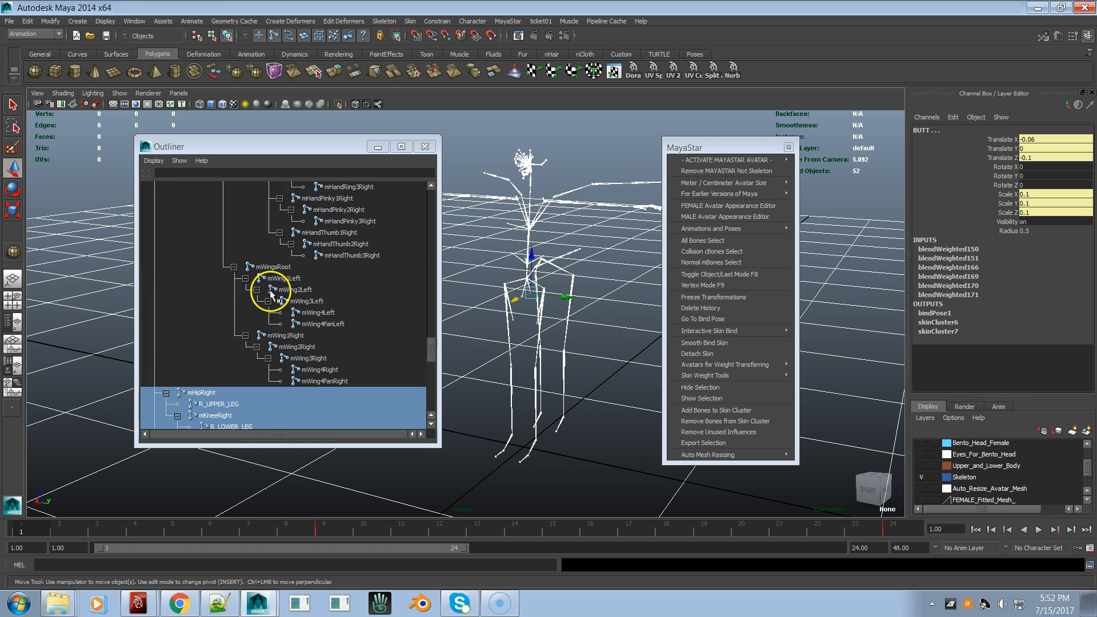
{"action": "scroll", "coordinate": [321, 331], "scroll_direction": "down", "scroll_amount": 9}
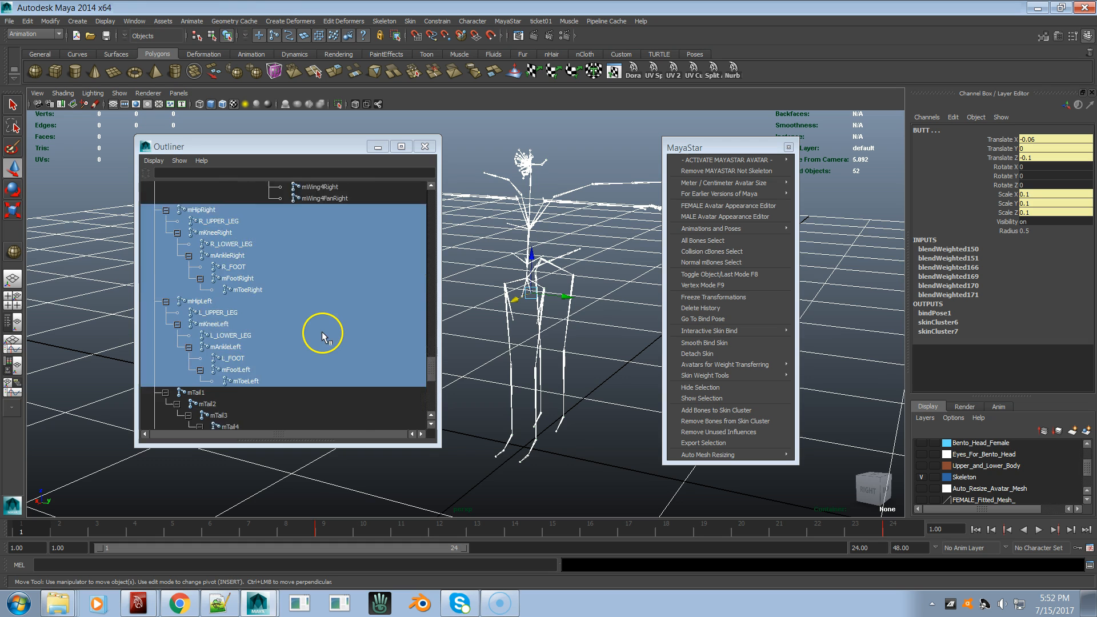
{"action": "scroll", "coordinate": [279, 357], "scroll_direction": "down", "scroll_amount": 5}
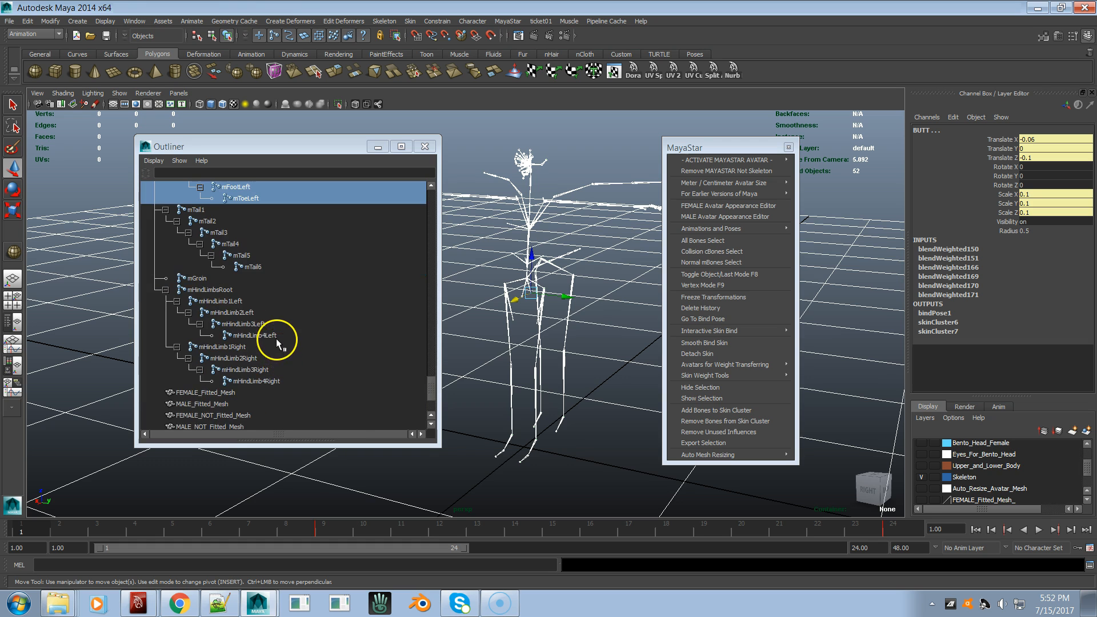
{"action": "scroll", "coordinate": [304, 286], "scroll_direction": "up", "scroll_amount": 20}
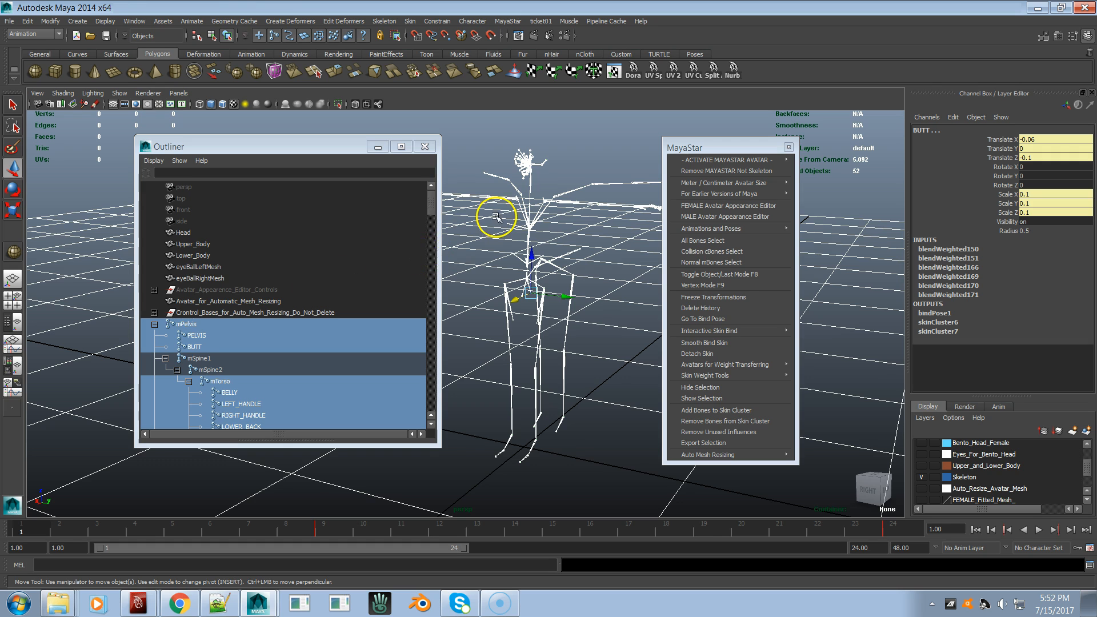
Step: Run All Bones Select, check the highlighted bones in the Outliner, and move the Outliner away from the skeleton
{"action": "left_click", "coordinate": [704, 242]}
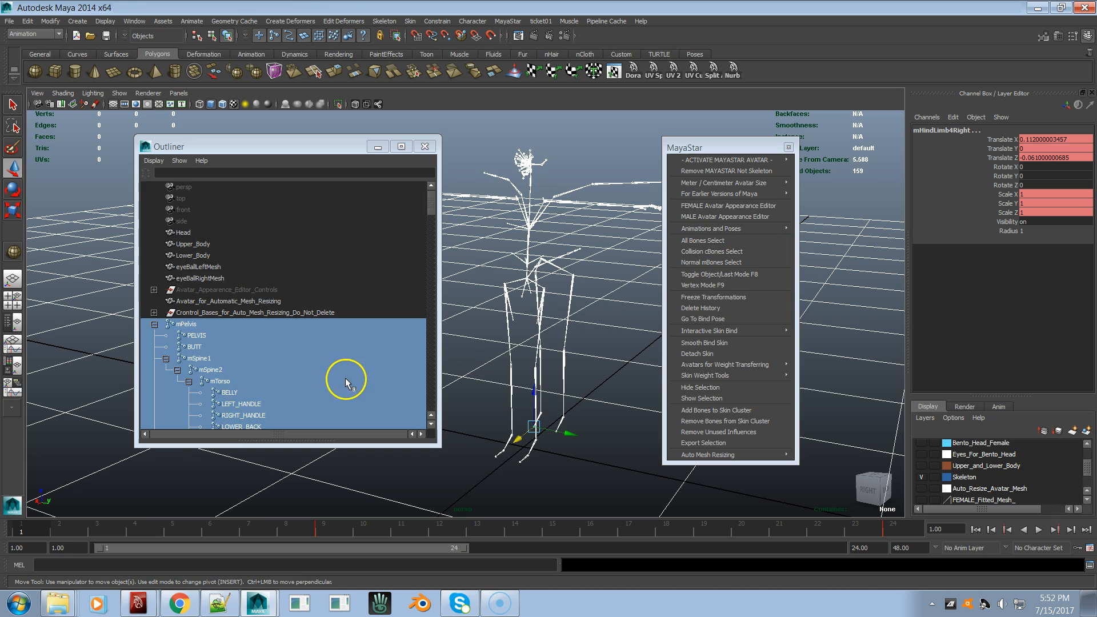
{"action": "scroll", "coordinate": [343, 377], "scroll_direction": "down", "scroll_amount": 10}
{"action": "scroll", "coordinate": [345, 377], "scroll_direction": "up", "scroll_amount": 10}
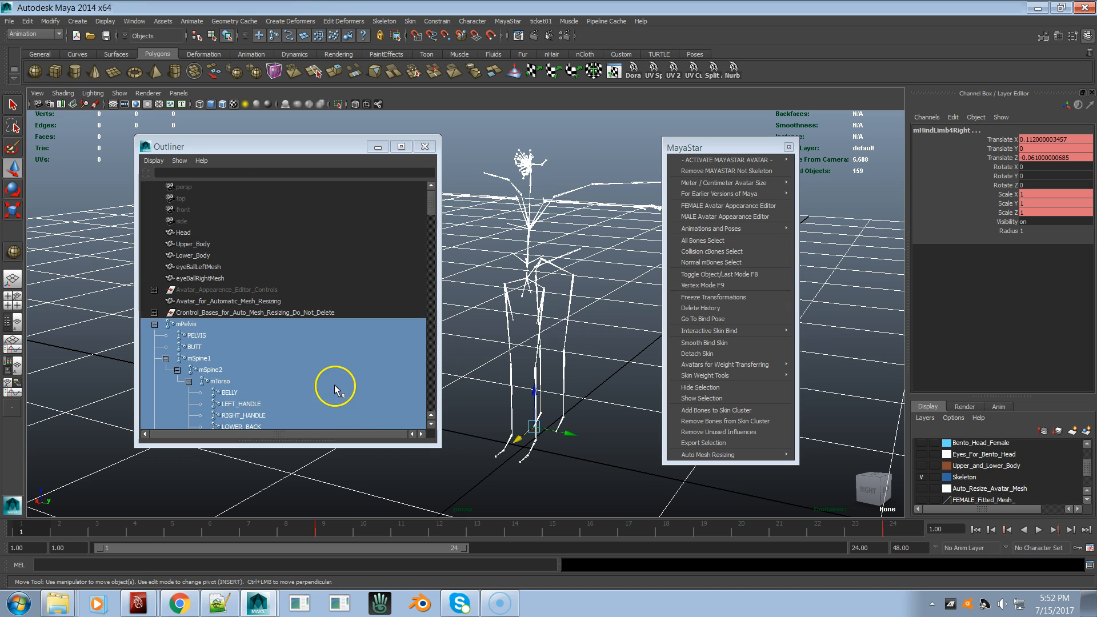
{"action": "left_click", "coordinate": [711, 241]}
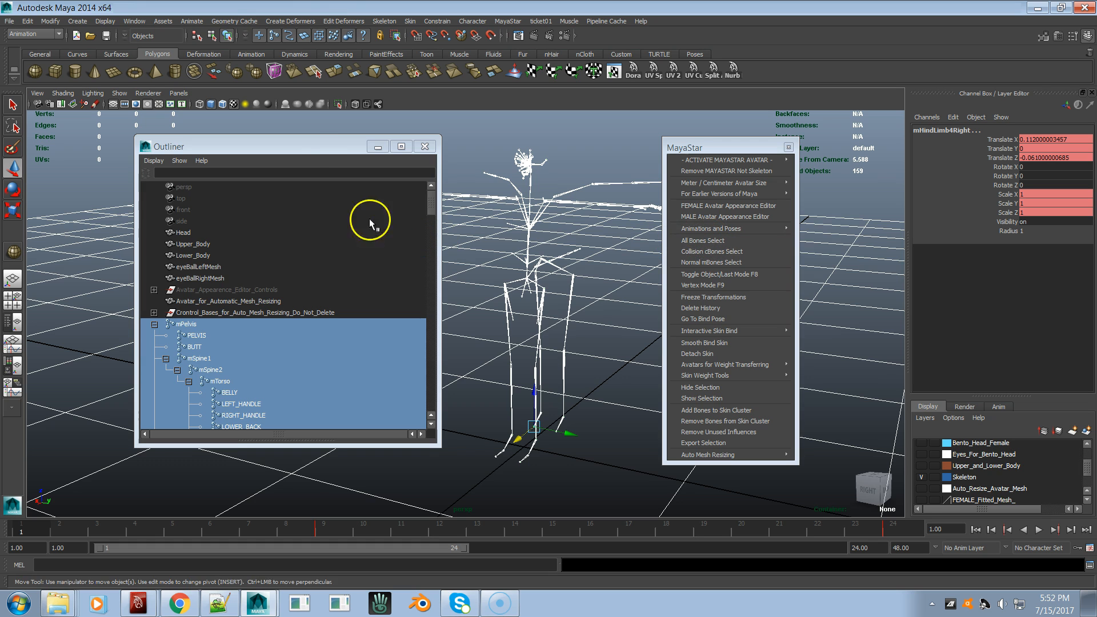
{"action": "left_click_drag", "start_coordinate": [310, 146], "coordinate": [266, 155]}
{"action": "left_click", "coordinate": [436, 225]}
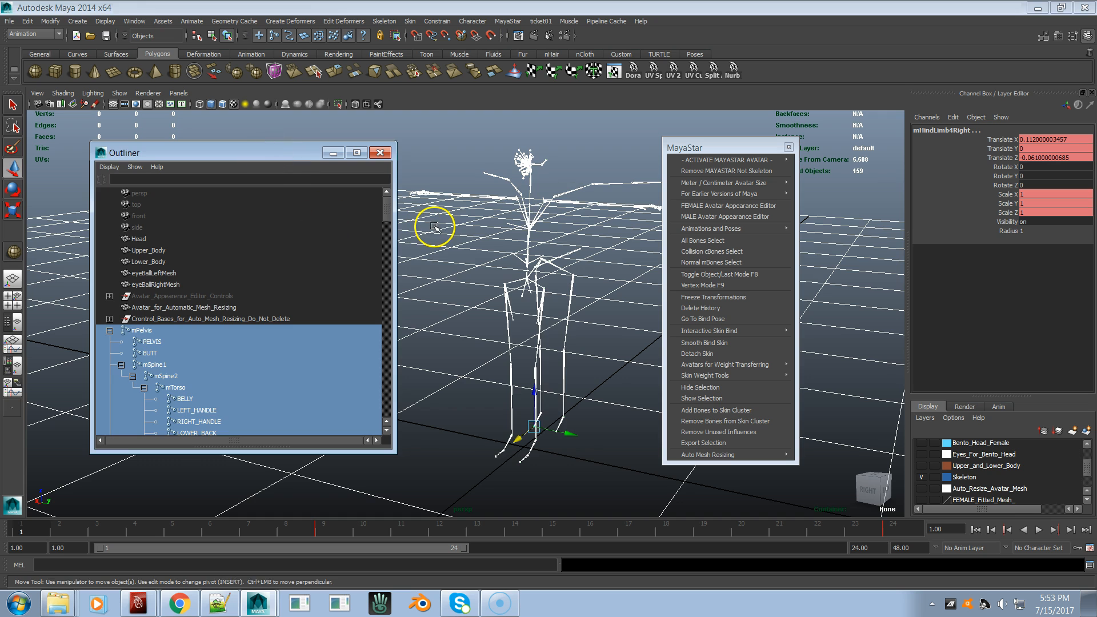
Step: Undo the bone selections and the sphere's deletion until the sphere is back in the scene around the skeleton
{"action": "key", "text": "ctrl+z"}
{"action": "key", "text": "ctrl+z"}
{"action": "key", "text": "ctrl+z"}
{"action": "key", "text": "ctrl+z"}
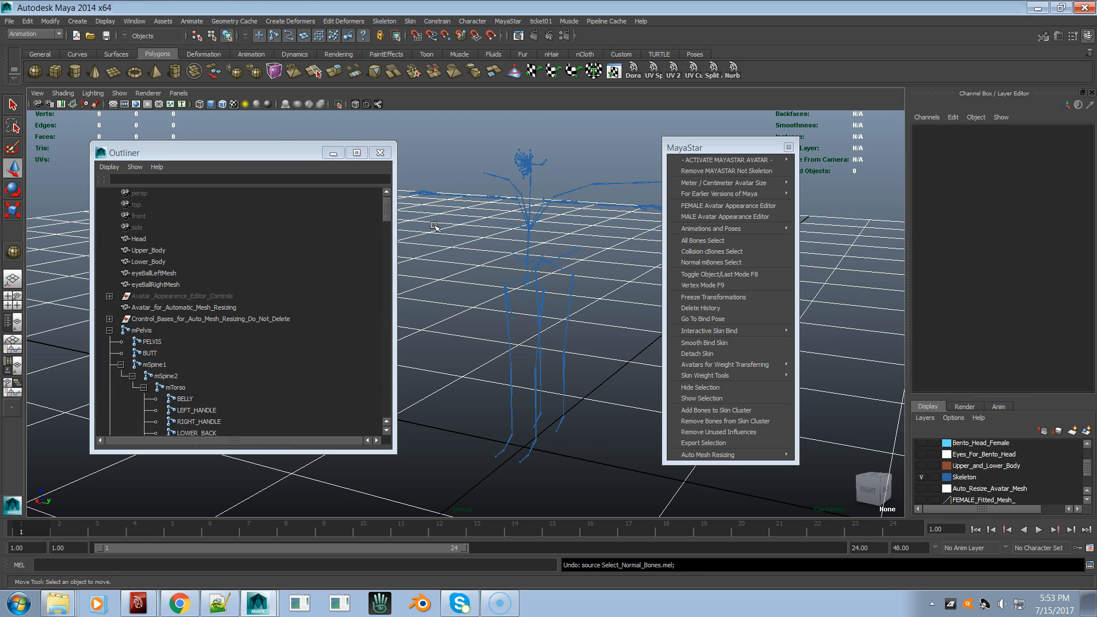
{"action": "middle_click_drag", "start_coordinate": [409, 233], "coordinate": [569, 248]}
{"action": "left_click_drag", "start_coordinate": [570, 247], "coordinate": [542, 290], "text": "alt"}
{"action": "middle_click_drag", "start_coordinate": [487, 312], "coordinate": [491, 309]}
{"action": "left_click_drag", "start_coordinate": [491, 309], "coordinate": [573, 339], "text": "alt"}
{"action": "middle_click_drag", "start_coordinate": [573, 340], "coordinate": [558, 349], "text": "alt"}
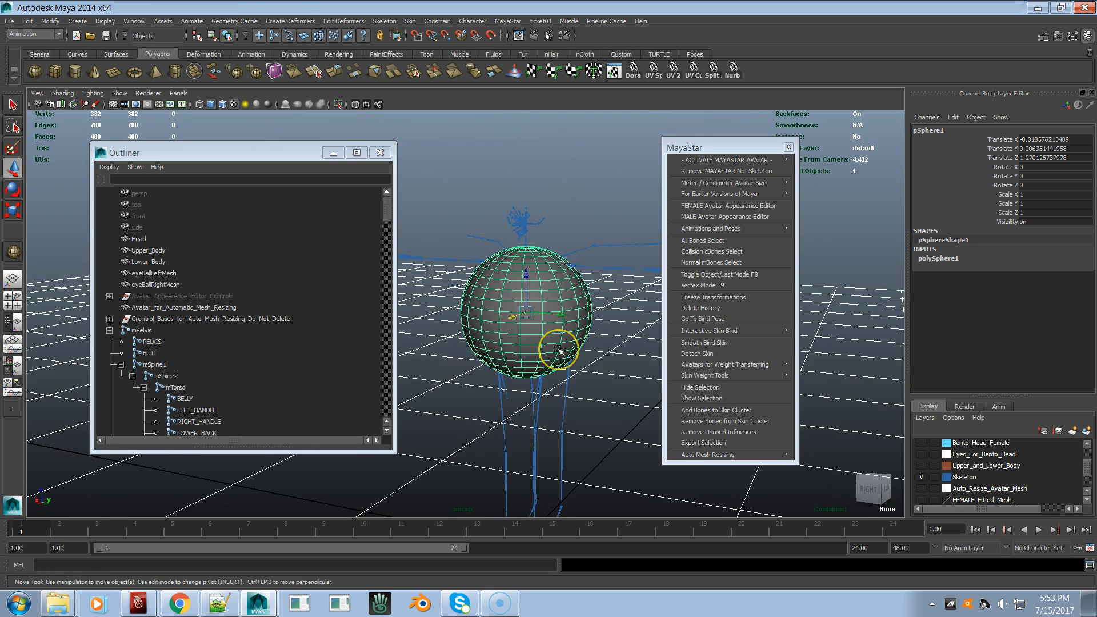
Step: Freeze the sphere's transformations and delete its construction history
{"action": "left_click", "coordinate": [934, 454]}
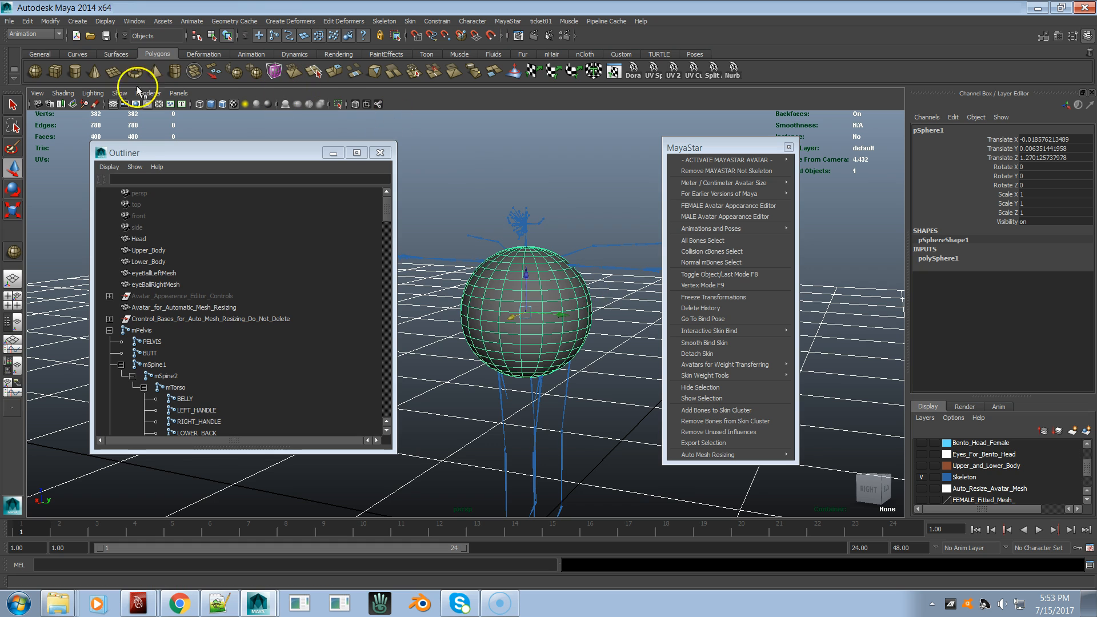
{"action": "left_click", "coordinate": [724, 298]}
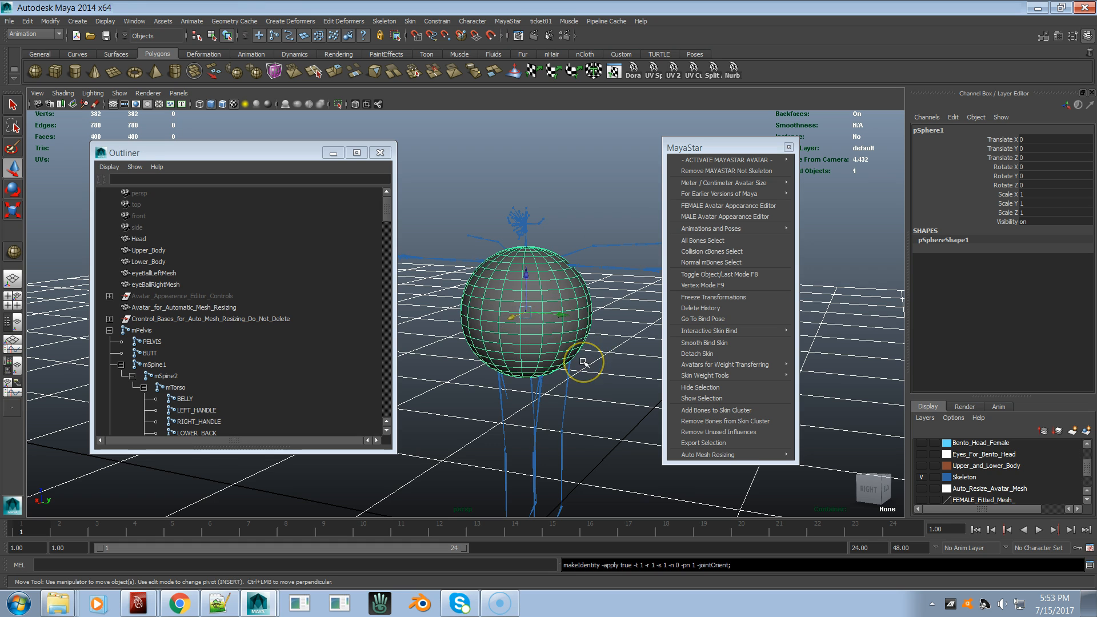
Step: Select all the bones, add the sphere to the selection, and bind them with Smooth Bind Skin
{"action": "left_click", "coordinate": [705, 251]}
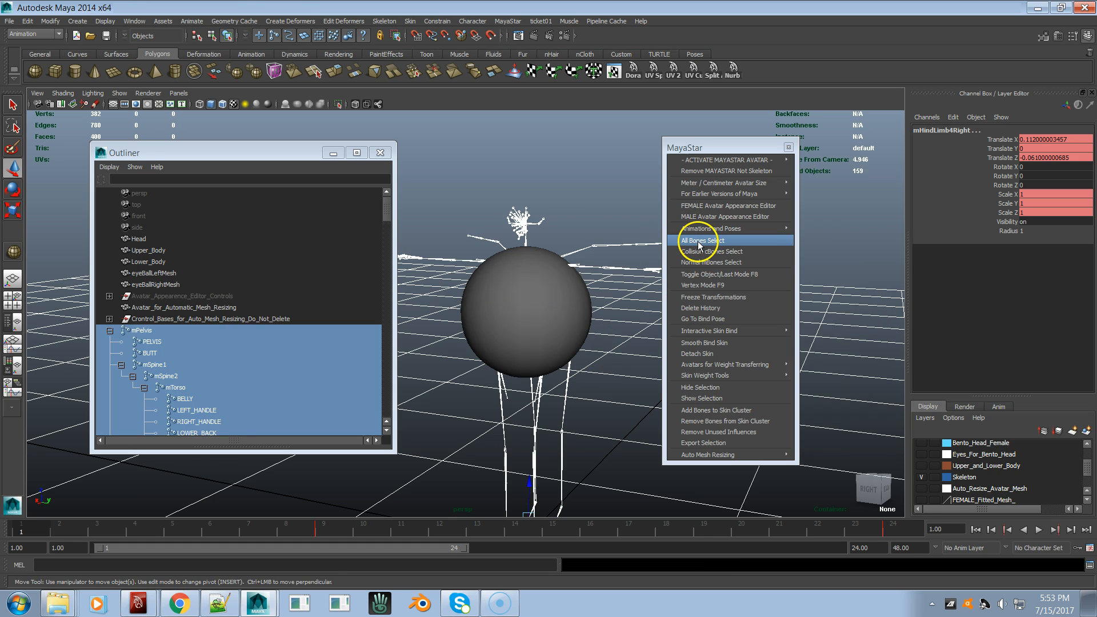
{"action": "left_click", "coordinate": [586, 312]}
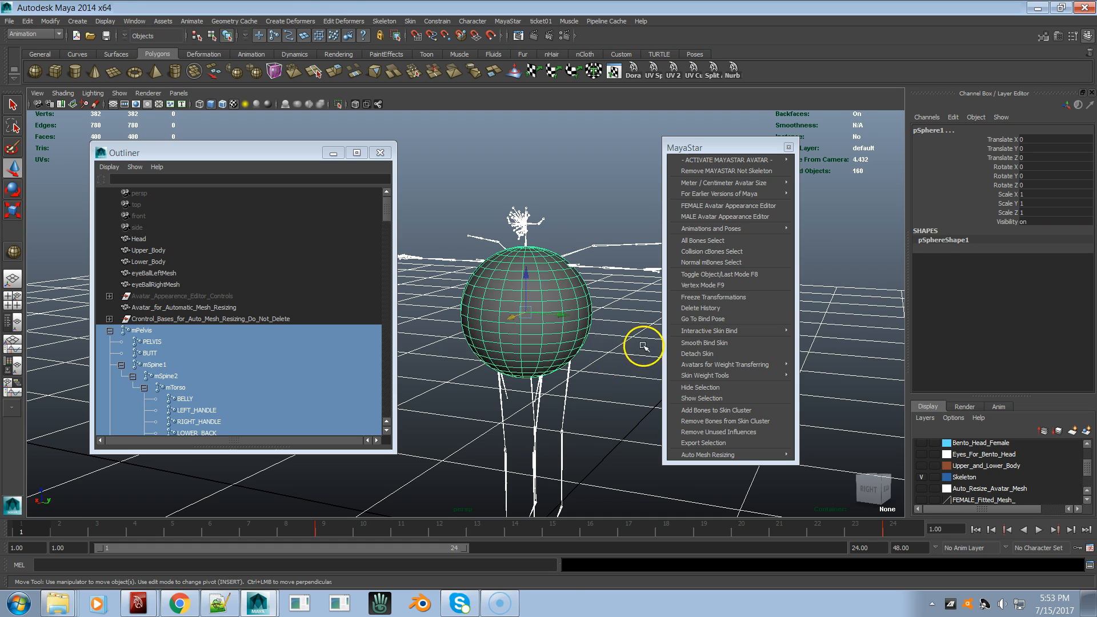
{"action": "left_click", "coordinate": [725, 343]}
{"action": "left_click", "coordinate": [779, 281]}
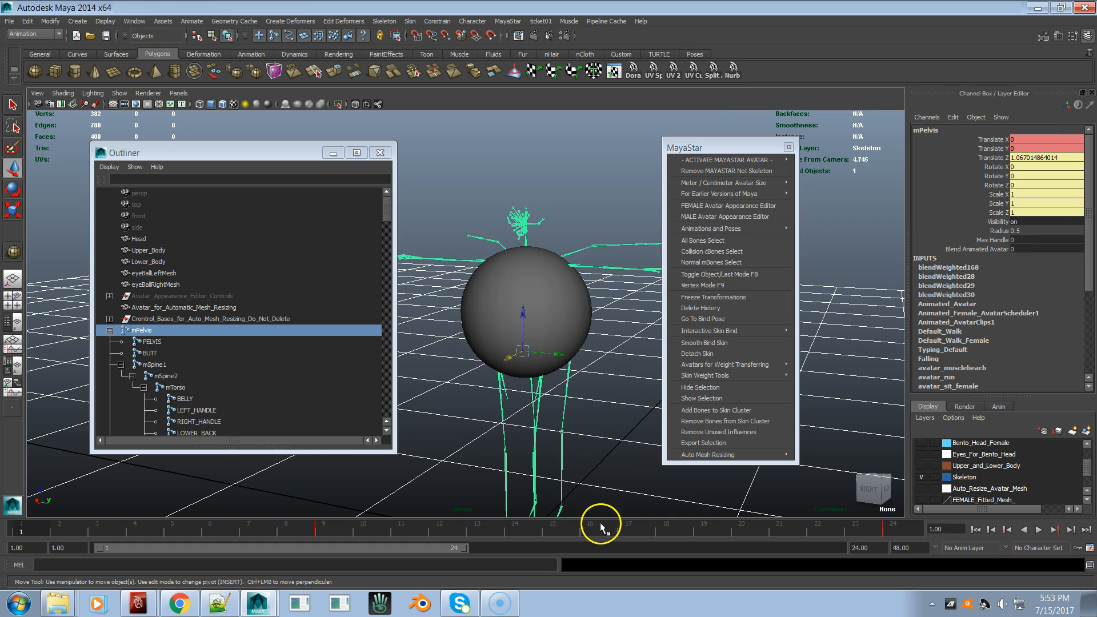
Step: Start and stop the animation playback, returning to frame 1, and make the FEMALE_Fitted_Mesh_ layer visible
{"action": "key", "text": "alt+v"}
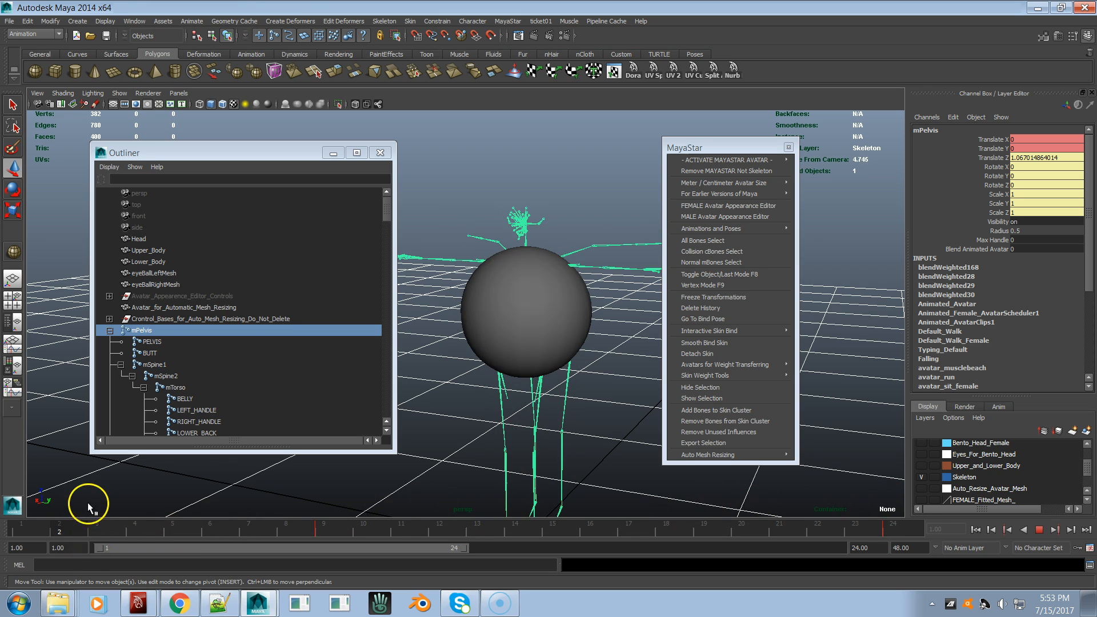
{"action": "left_click", "coordinate": [40, 526]}
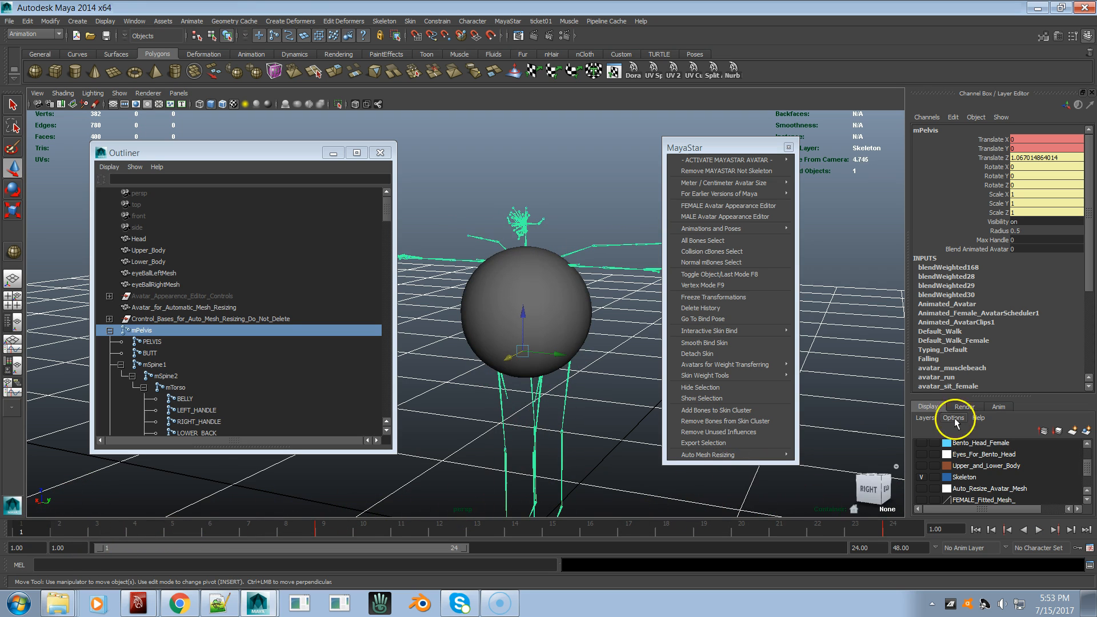
{"action": "scroll", "coordinate": [1085, 468], "scroll_direction": "down", "scroll_amount": 2}
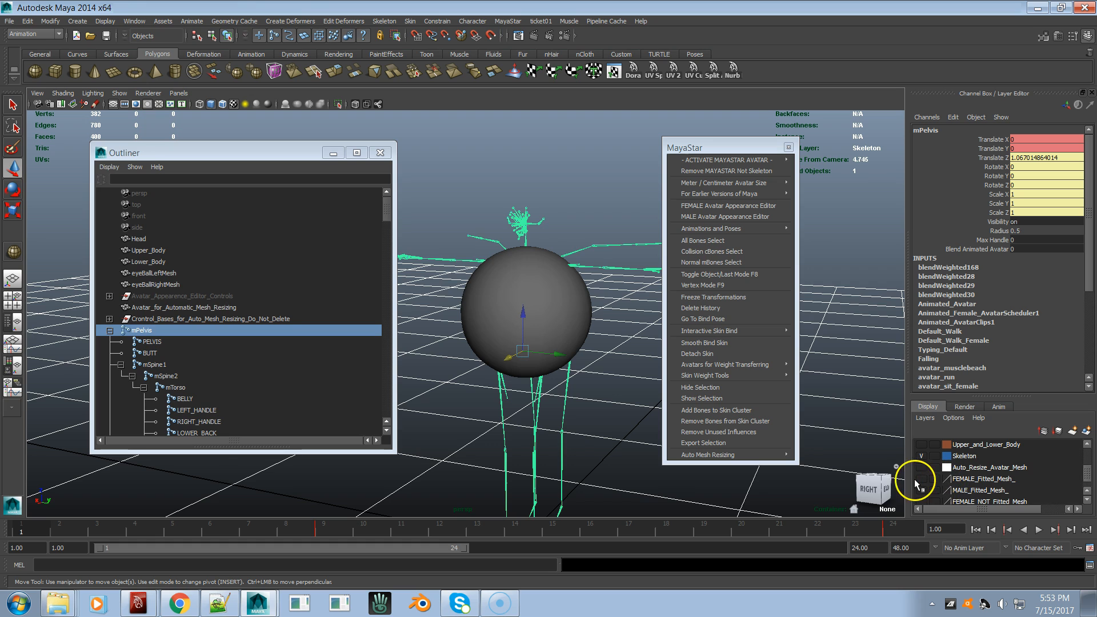
{"action": "left_click", "coordinate": [921, 479]}
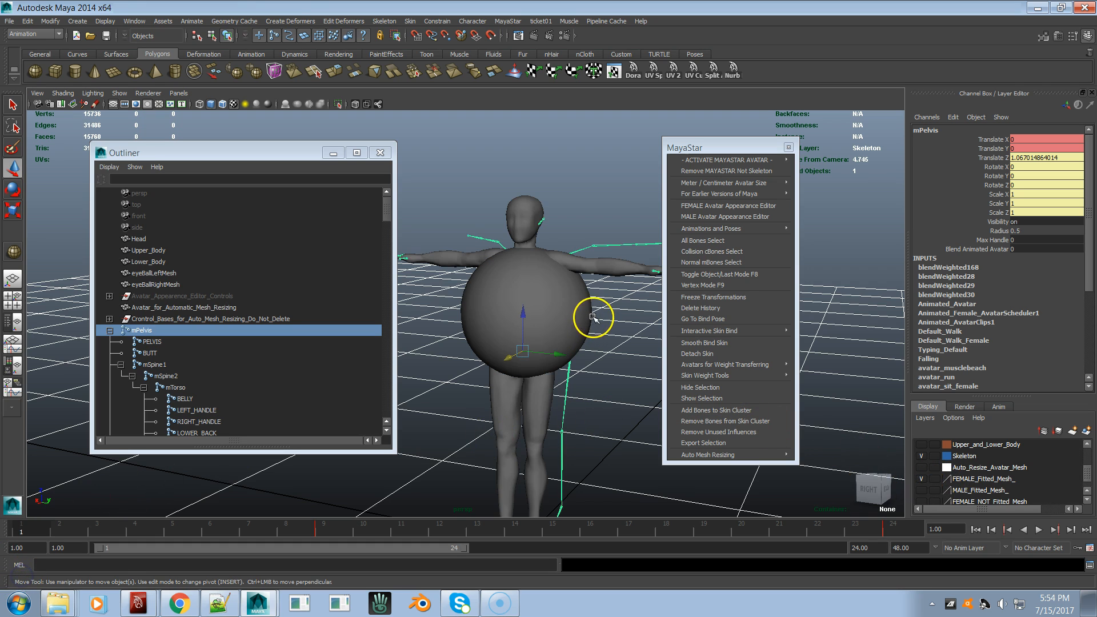
Step: Select the female fitted mesh and hide the Skeleton layer
{"action": "left_click", "coordinate": [614, 276]}
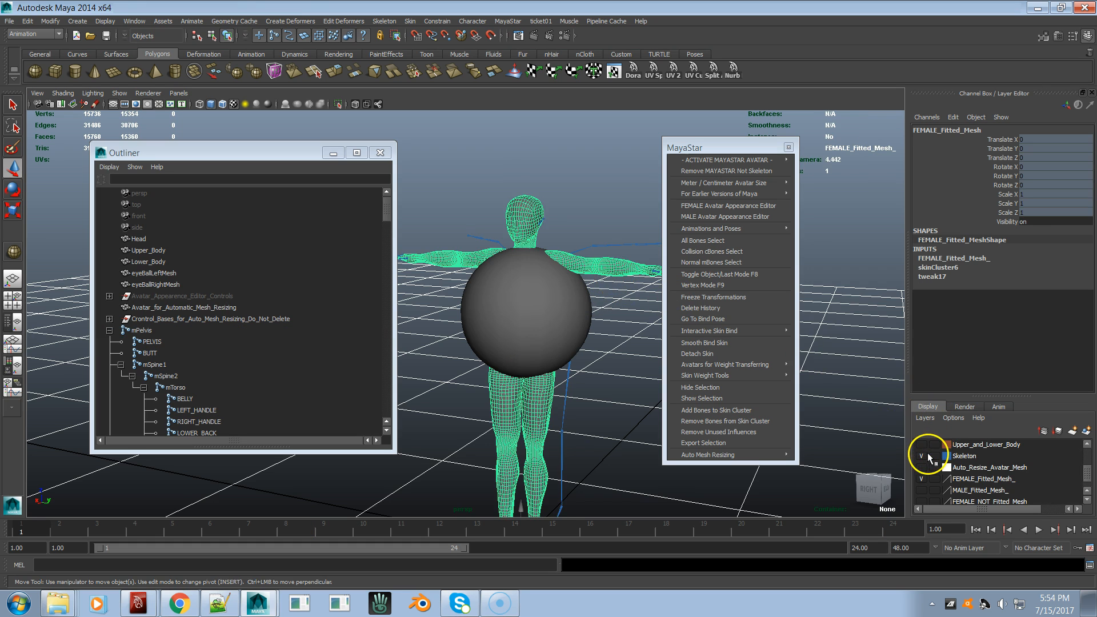
{"action": "left_click", "coordinate": [922, 453]}
{"action": "left_click", "coordinate": [737, 363]}
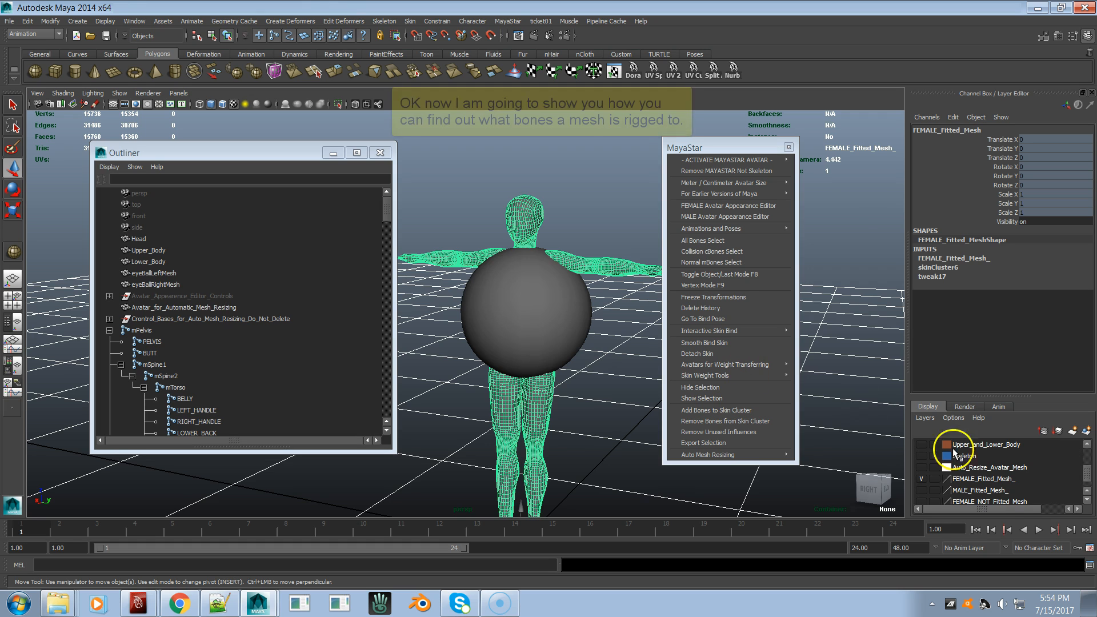
Step: Open the Script Editor and clear its history
{"action": "left_click", "coordinate": [1091, 566]}
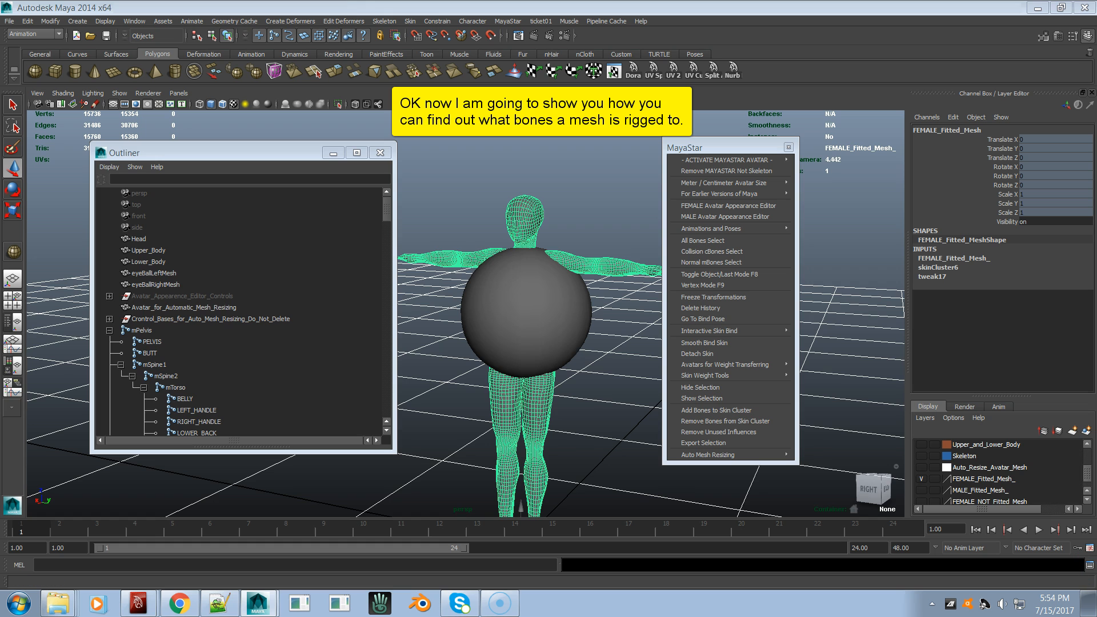
{"action": "left_click_drag", "start_coordinate": [1096, 139], "coordinate": [266, 73]}
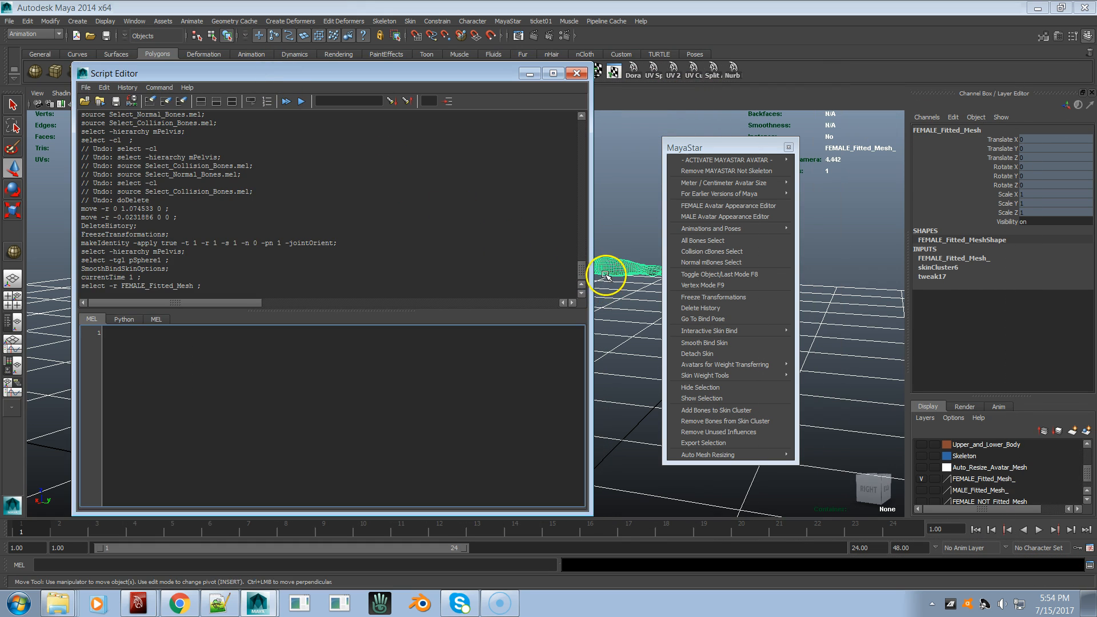
{"action": "right_click_drag", "start_coordinate": [264, 207], "coordinate": [267, 262]}
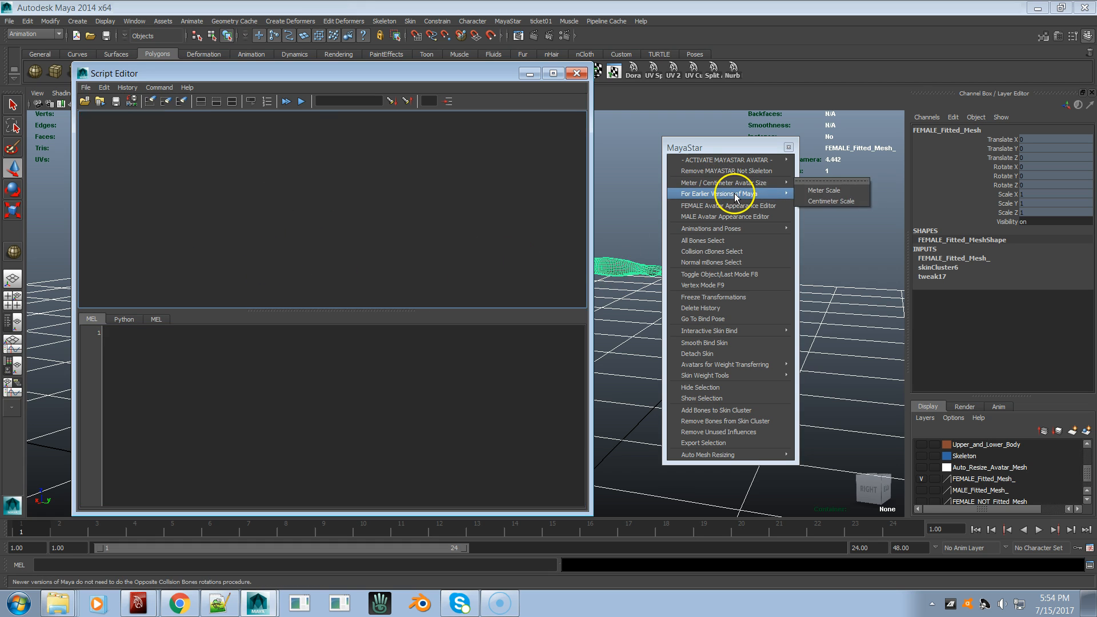
Step: Run SkinCluster Bone Names on the female fitted mesh and review the full list of bones it is rigged to
{"action": "mouse_move", "coordinate": [758, 197]}
{"action": "left_click", "coordinate": [874, 256]}
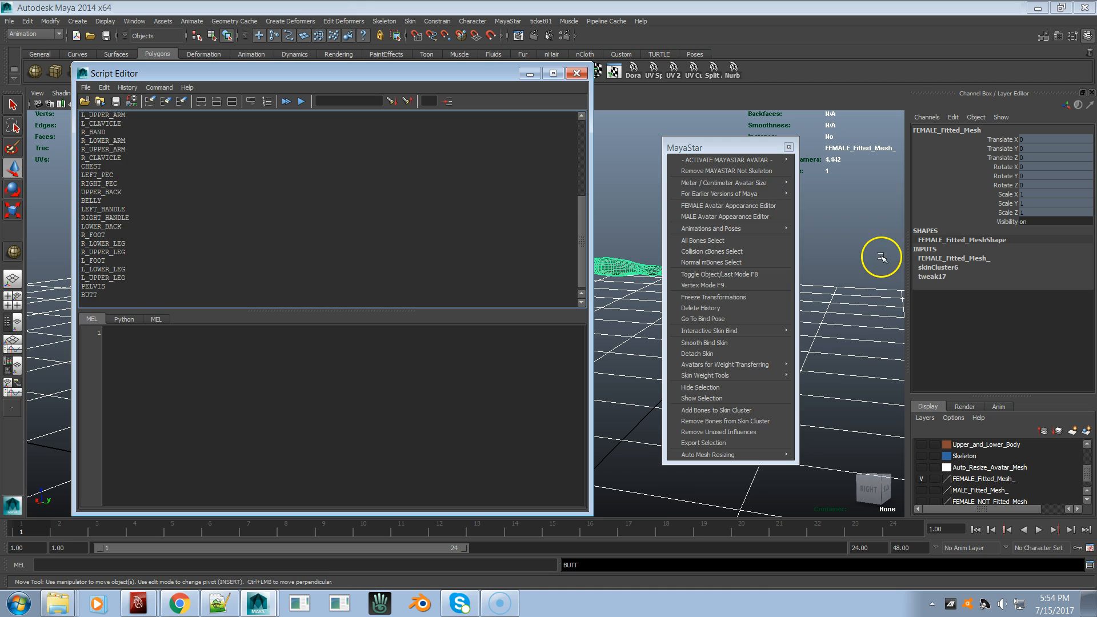
{"action": "scroll", "coordinate": [270, 228], "scroll_direction": "up", "scroll_amount": 6}
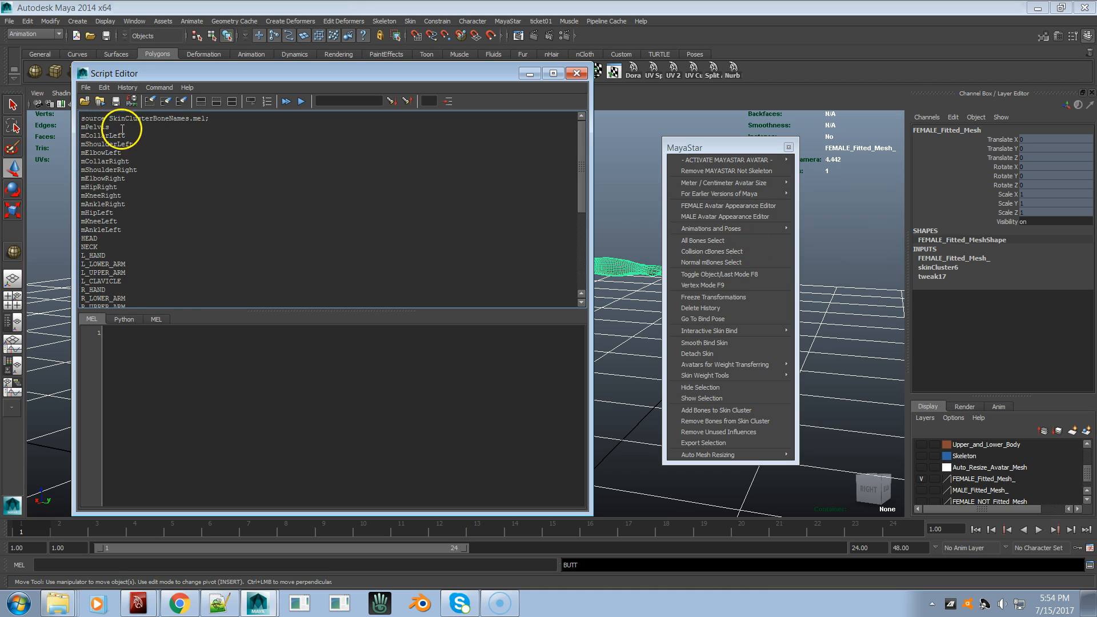
{"action": "scroll", "coordinate": [163, 167], "scroll_direction": "down", "scroll_amount": 6}
{"action": "scroll", "coordinate": [164, 167], "scroll_direction": "up", "scroll_amount": 6}
{"action": "scroll", "coordinate": [144, 159], "scroll_direction": "down", "scroll_amount": 6}
{"action": "scroll", "coordinate": [144, 161], "scroll_direction": "up", "scroll_amount": 6}
{"action": "scroll", "coordinate": [145, 162], "scroll_direction": "down", "scroll_amount": 6}
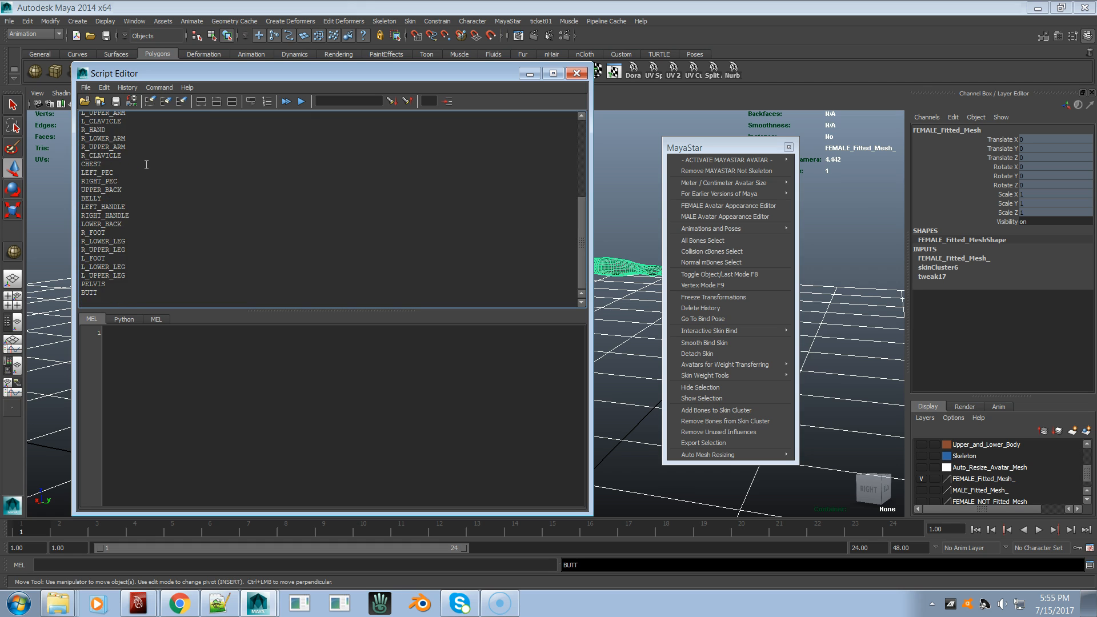
{"action": "scroll", "coordinate": [146, 164], "scroll_direction": "up", "scroll_amount": 6}
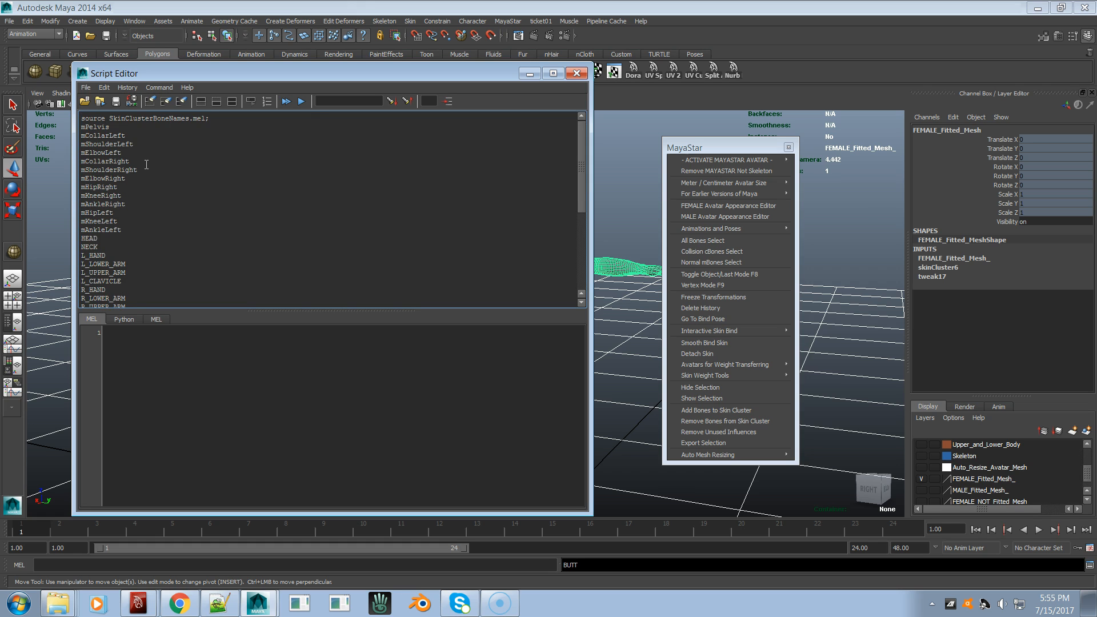
Step: Clear the Script Editor history and list the sphere's skin cluster bone names for review
{"action": "right_click_drag", "start_coordinate": [354, 184], "coordinate": [376, 252]}
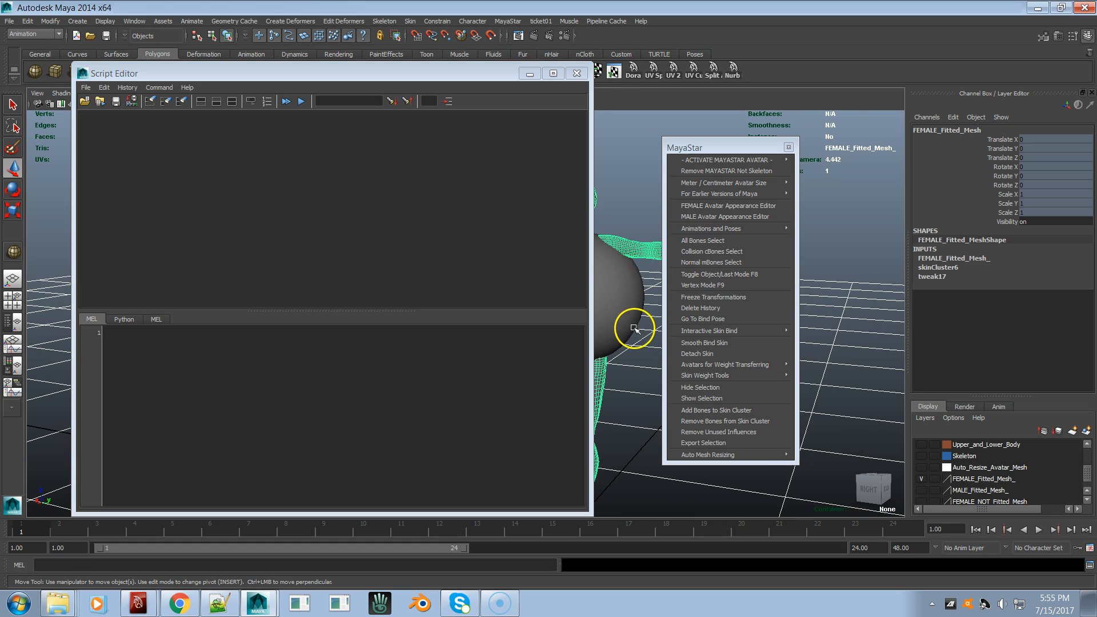
{"action": "left_click", "coordinate": [632, 326]}
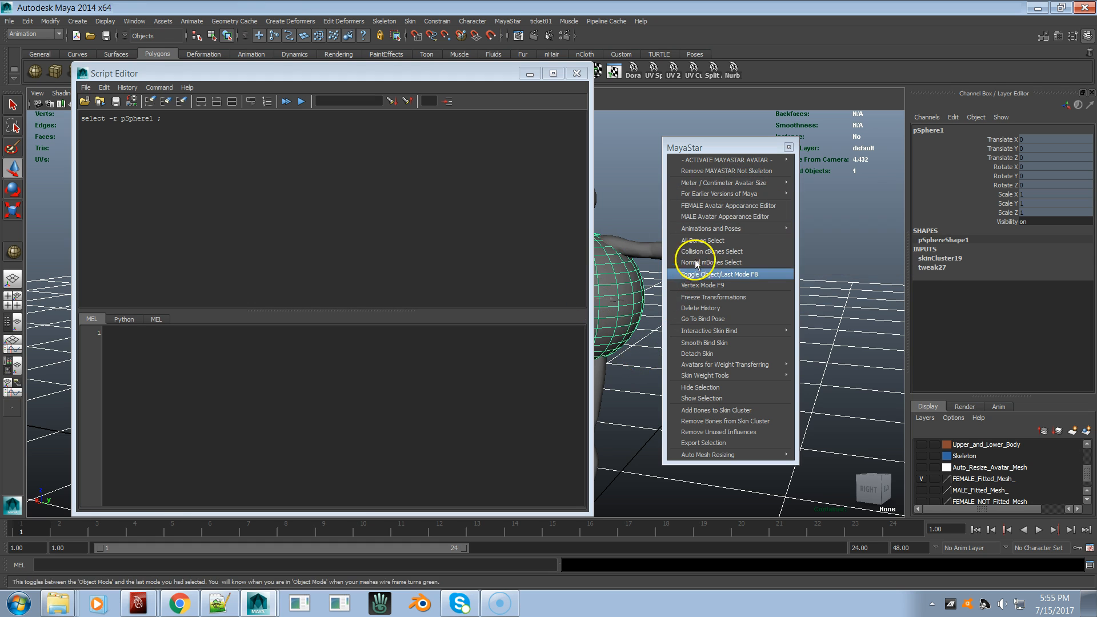
{"action": "mouse_move", "coordinate": [771, 195]}
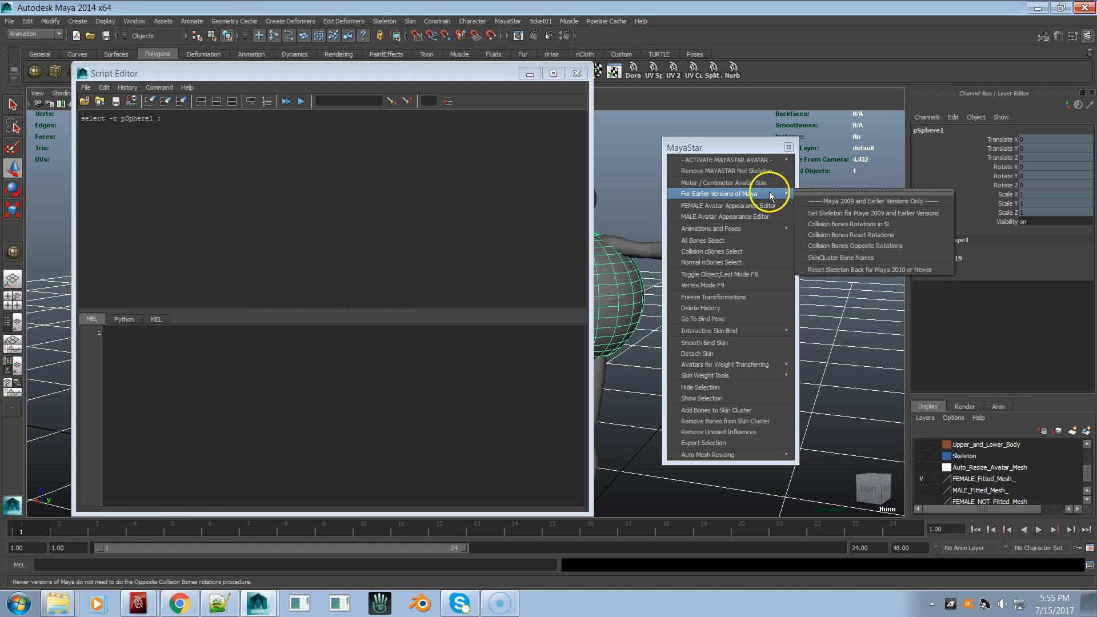
{"action": "left_click", "coordinate": [842, 258]}
{"action": "scroll", "coordinate": [273, 211], "scroll_direction": "up", "scroll_amount": 10}
{"action": "scroll", "coordinate": [273, 213], "scroll_direction": "up", "scroll_amount": 20}
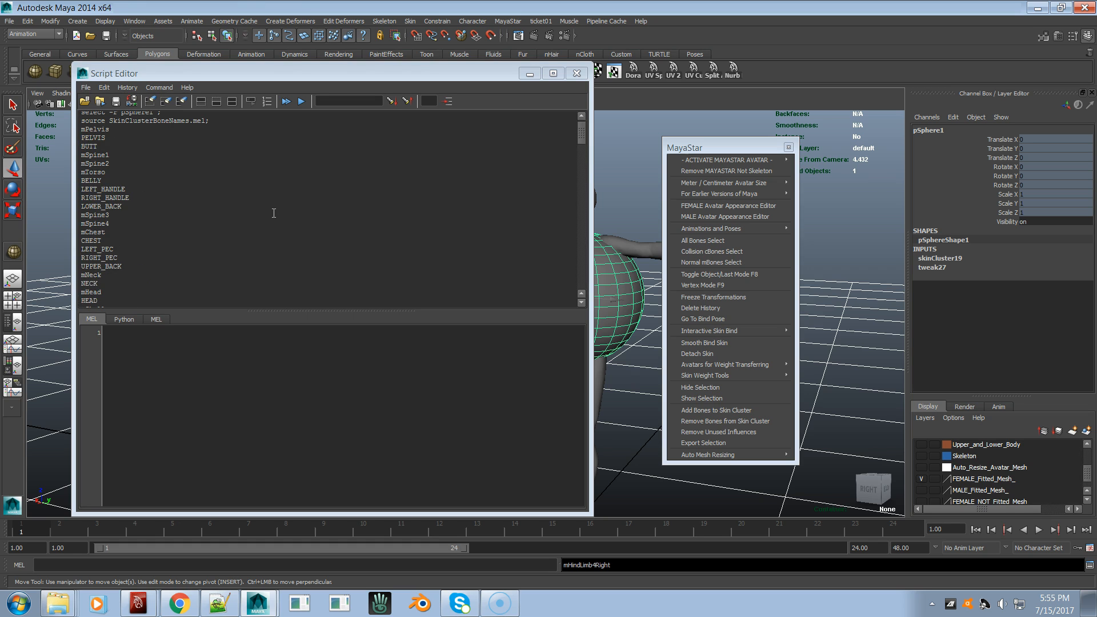
{"action": "scroll", "coordinate": [274, 213], "scroll_direction": "up", "scroll_amount": 1}
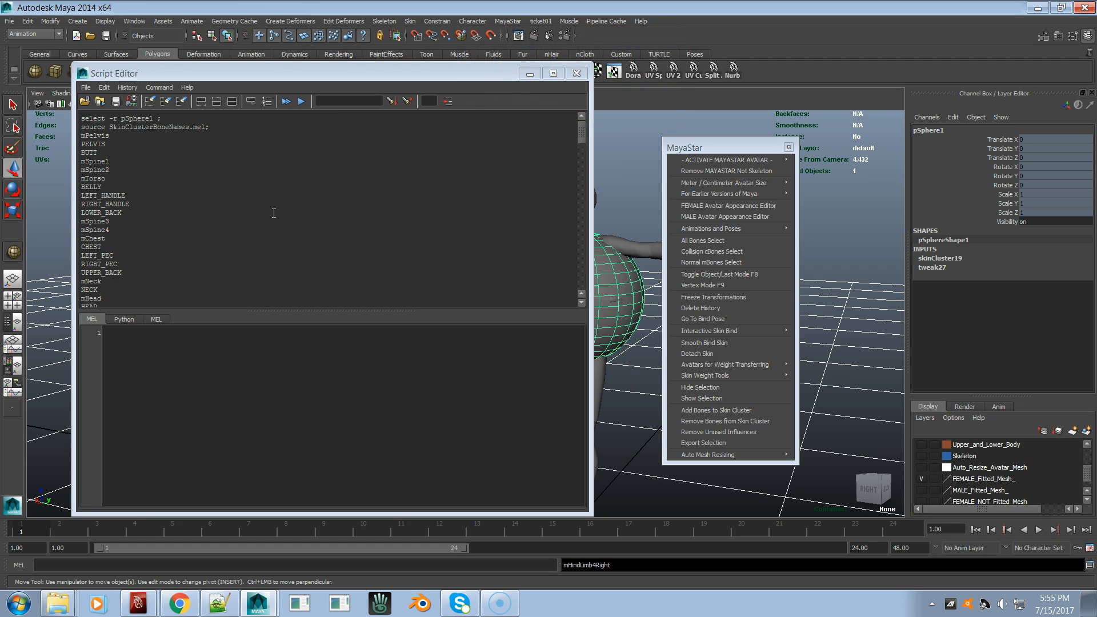
Step: Clear the Script Editor history, and select the female fitted mesh followed by the sphere in the viewport
{"action": "right_click_drag", "start_coordinate": [369, 185], "coordinate": [372, 254]}
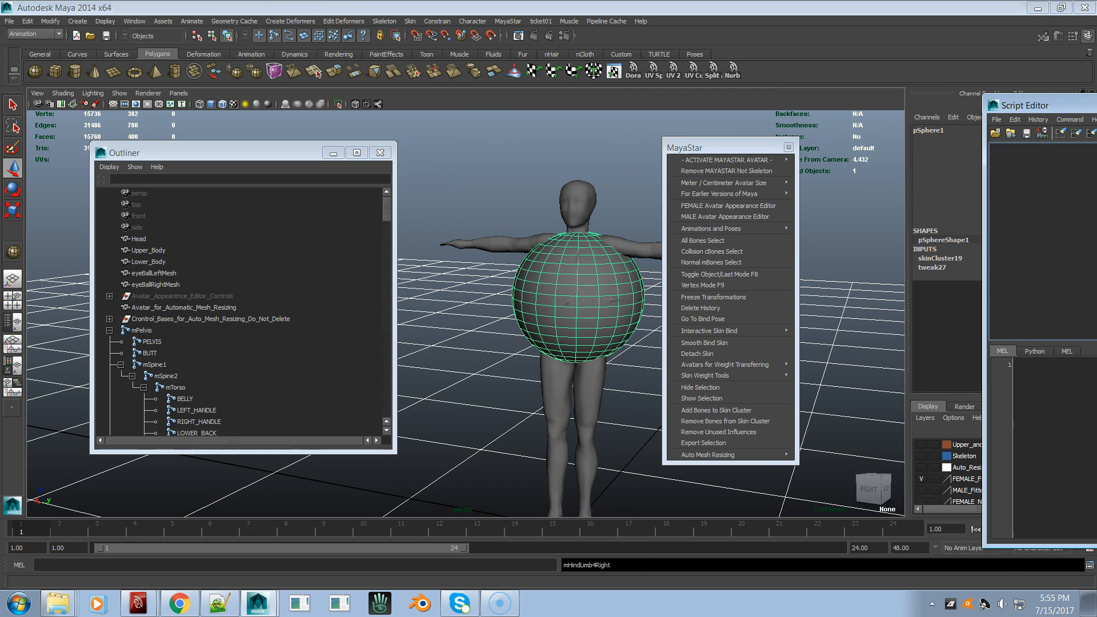
{"action": "left_click", "coordinate": [597, 194]}
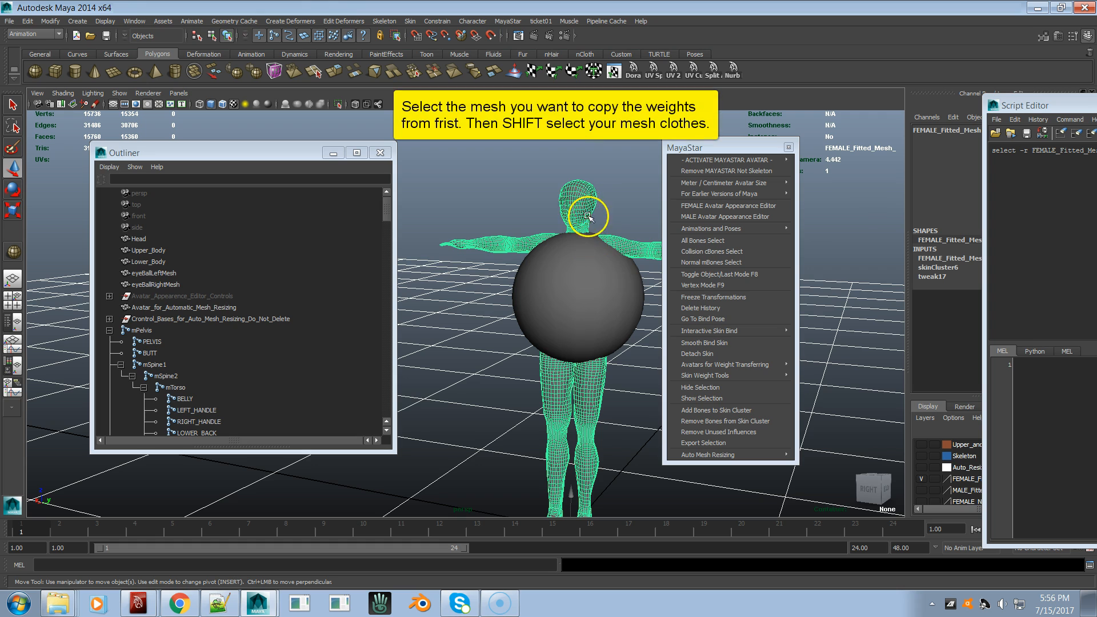
{"action": "left_click", "coordinate": [638, 308], "text": "shift"}
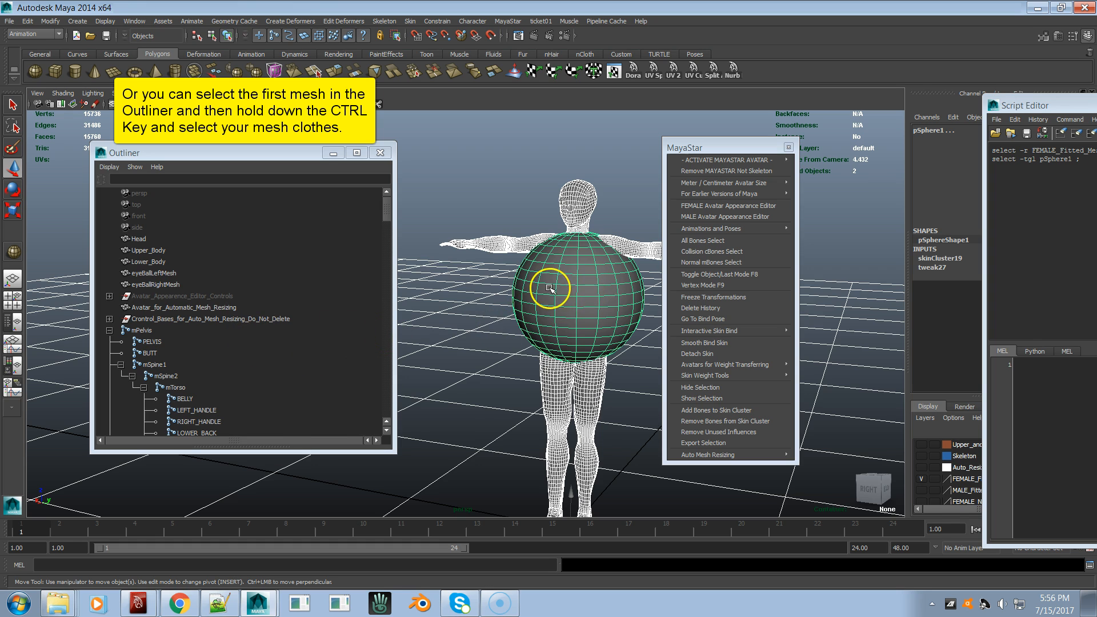
Step: Collapse the mPelvis hierarchy in the Outliner and select FEMALE_Fitted_Mesh followed by pSphere1 there
{"action": "scroll", "coordinate": [260, 305], "scroll_direction": "down", "scroll_amount": 5}
{"action": "scroll", "coordinate": [260, 305], "scroll_direction": "up", "scroll_amount": 5}
{"action": "left_click", "coordinate": [109, 330]}
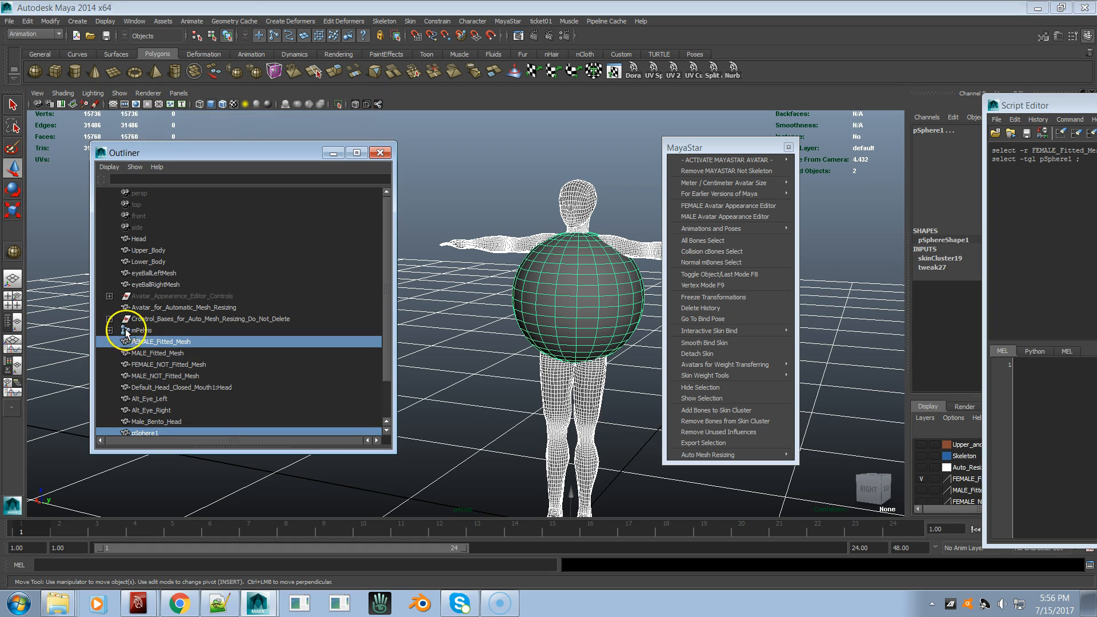
{"action": "scroll", "coordinate": [161, 345], "scroll_direction": "down", "scroll_amount": 2}
{"action": "left_click", "coordinate": [192, 296]}
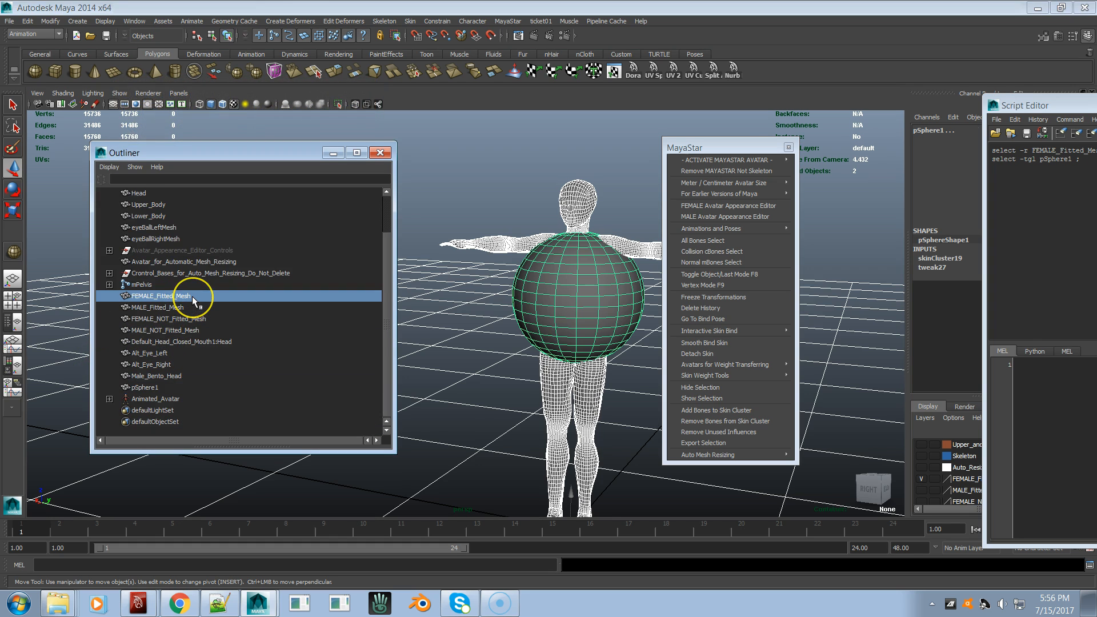
{"action": "left_click", "coordinate": [167, 387], "text": "ctrl"}
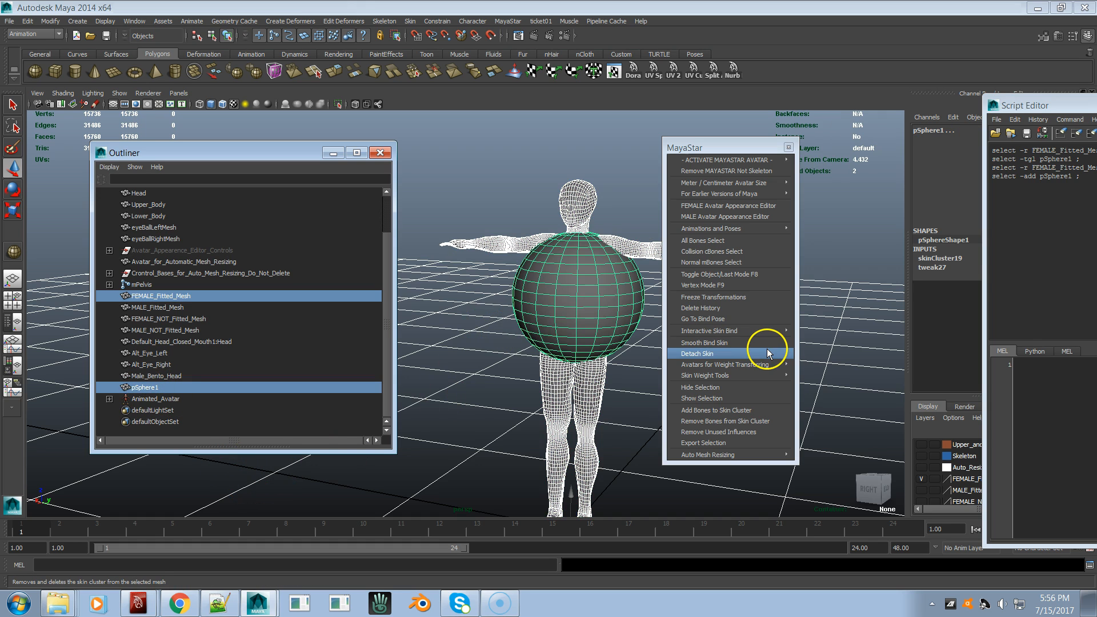
Step: Copy the skin weights from the female mesh to the sphere with reset default settings, and scrub the animation, ending at frame 1
{"action": "mouse_move", "coordinate": [759, 375]}
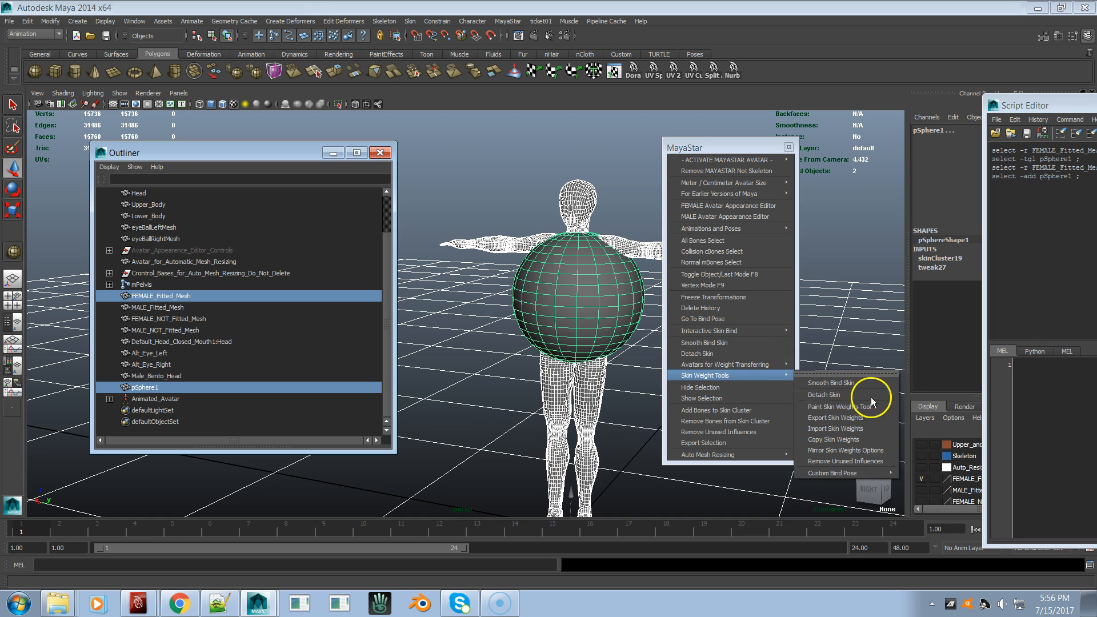
{"action": "left_click", "coordinate": [850, 438]}
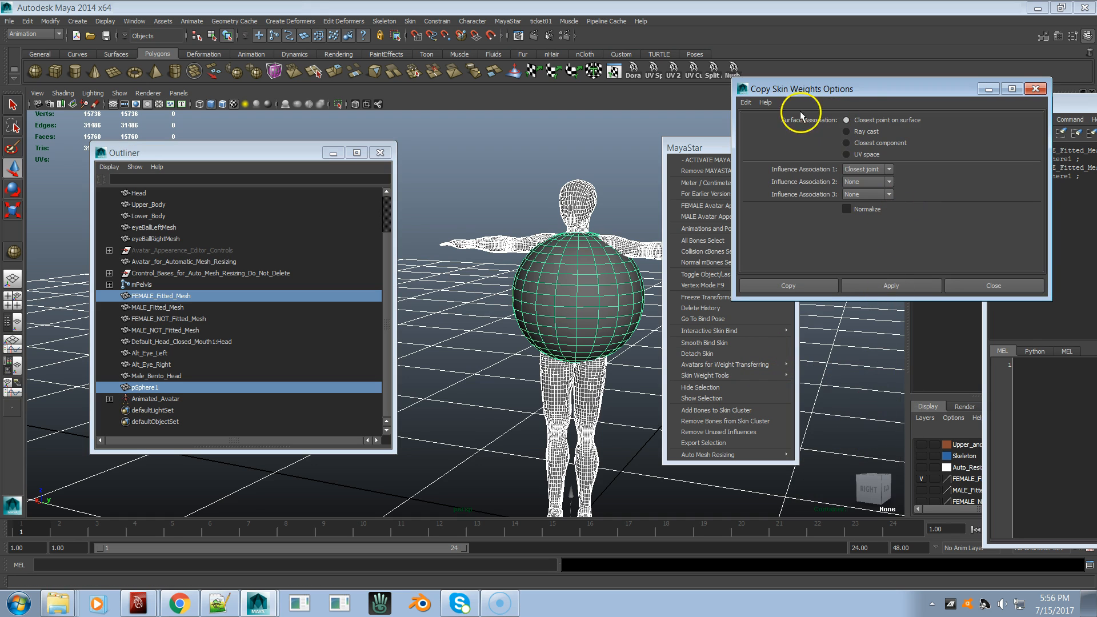
{"action": "left_click", "coordinate": [746, 102]}
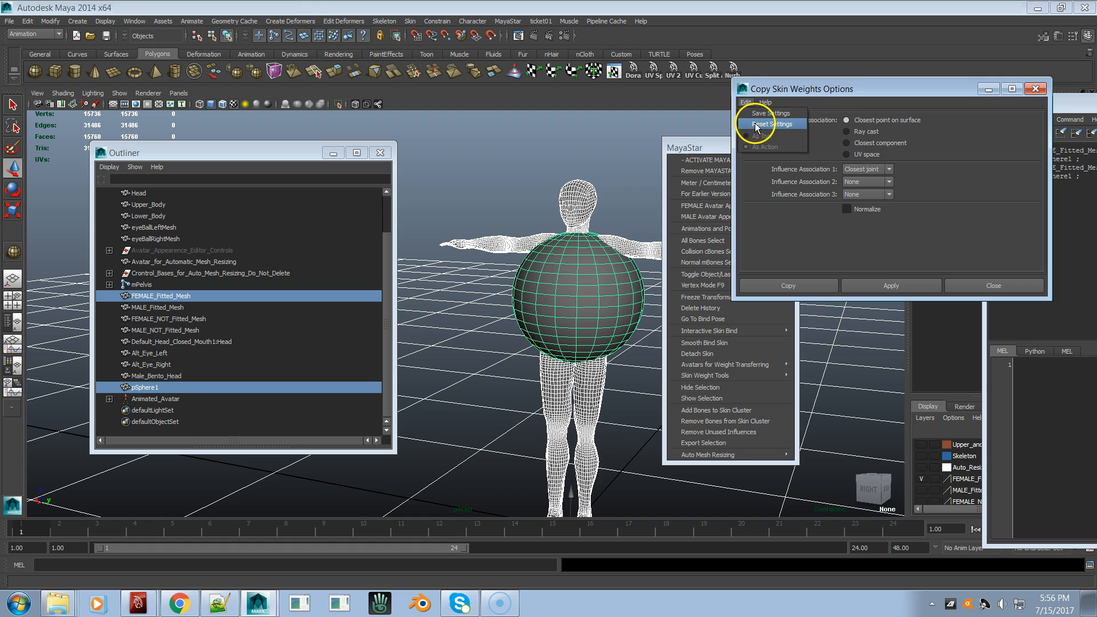
{"action": "left_click", "coordinate": [759, 124]}
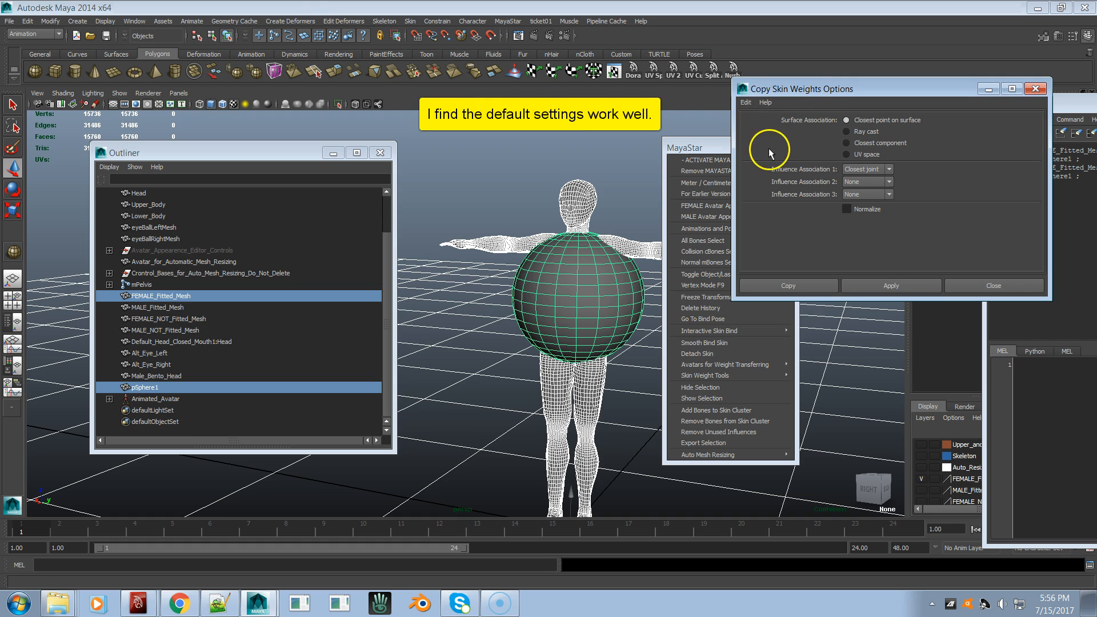
{"action": "left_click", "coordinate": [817, 285]}
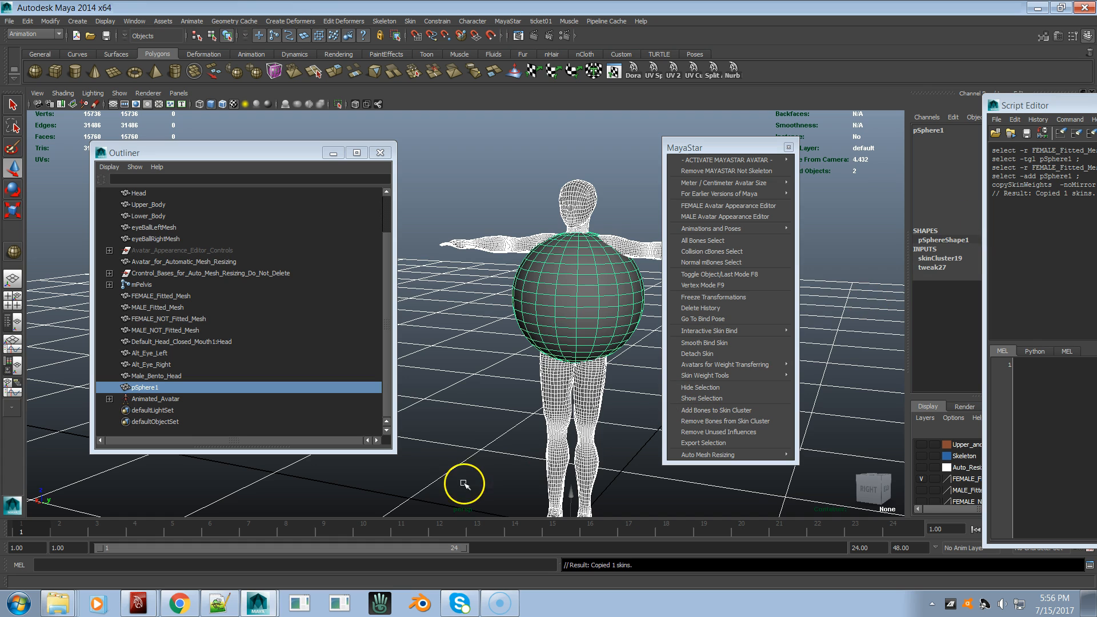
{"action": "left_click", "coordinate": [441, 489]}
{"action": "left_click_drag", "start_coordinate": [354, 526], "coordinate": [22, 533]}
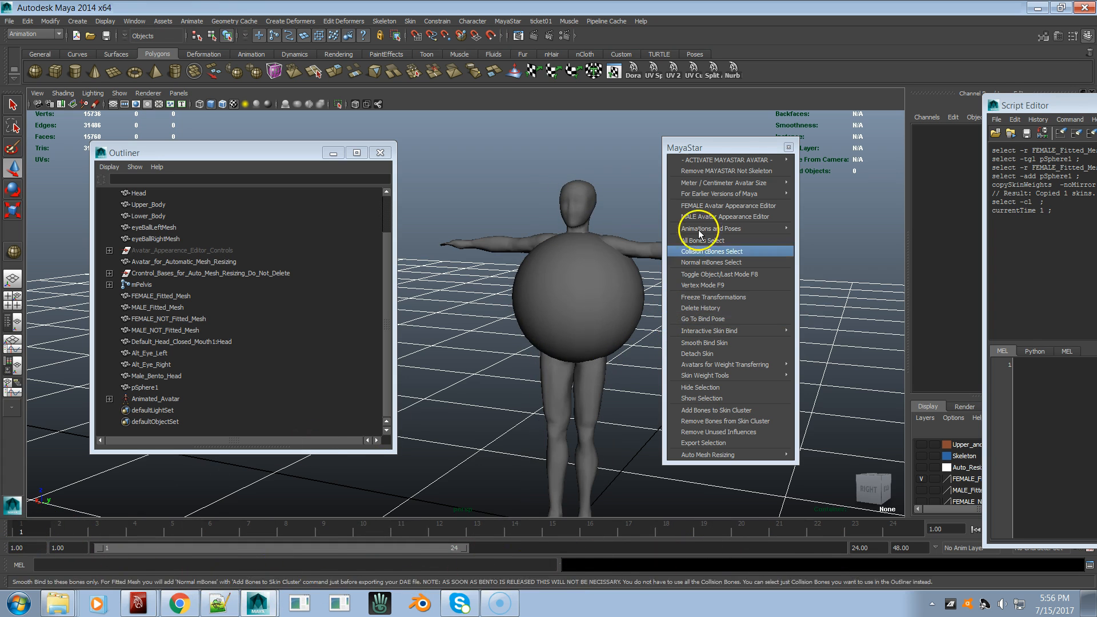
Step: Set the female avatar's torso Breast Size to 100 in the Appearance Editor to test how the sphere deforms
{"action": "left_click", "coordinate": [734, 206]}
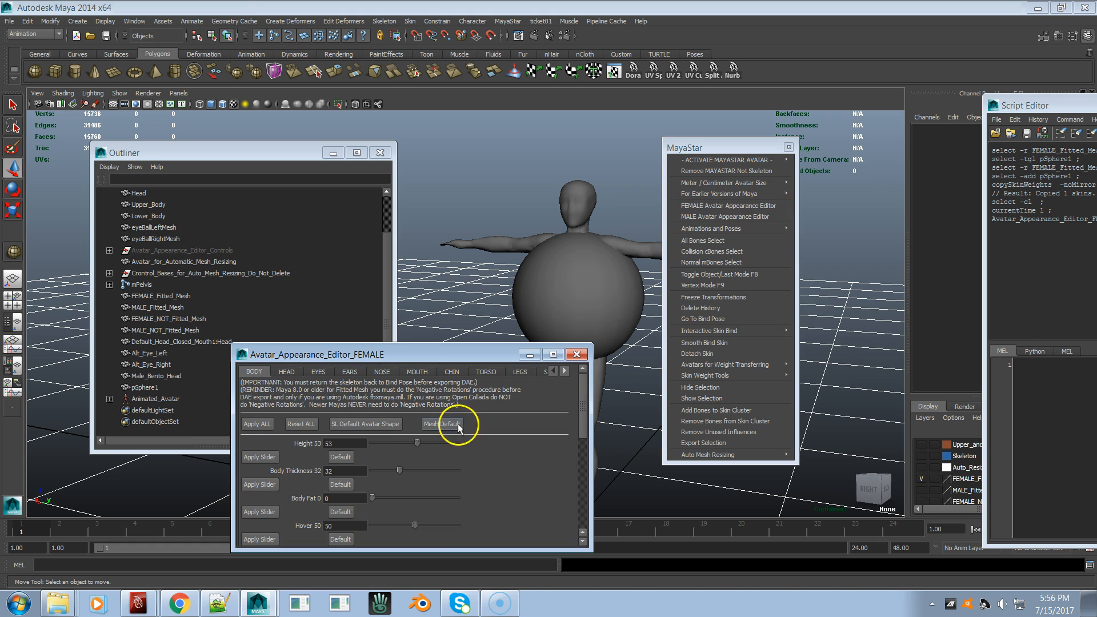
{"action": "left_click", "coordinate": [477, 371]}
{"action": "left_click_drag", "start_coordinate": [416, 520], "coordinate": [455, 504]}
{"action": "left_click_drag", "start_coordinate": [502, 298], "coordinate": [568, 314], "text": "alt"}
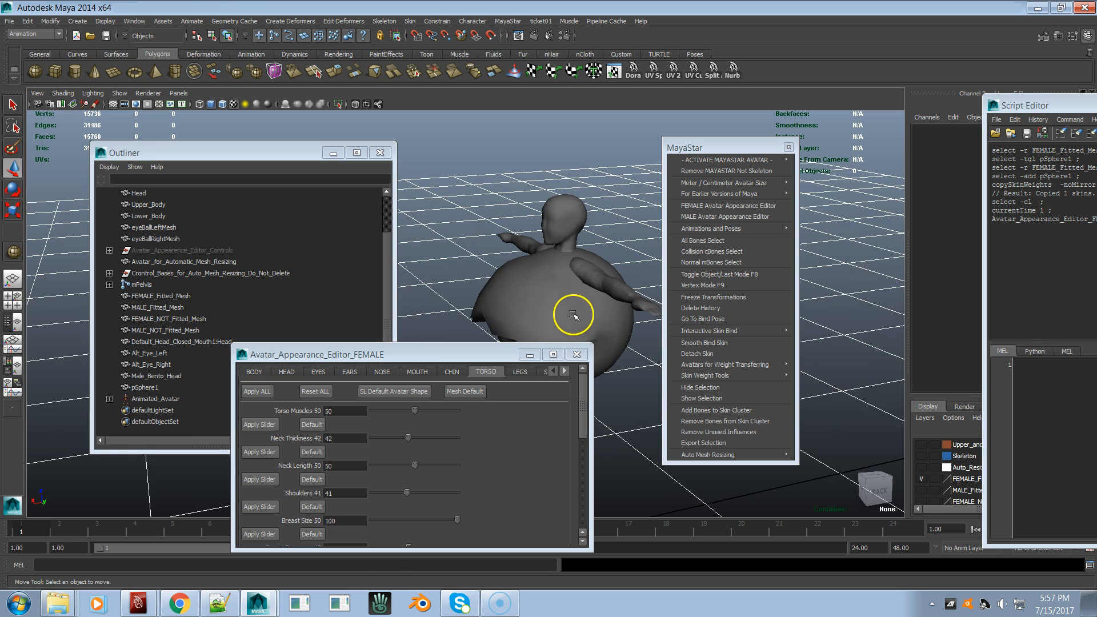
Step: Return Breast Size to 50, apply the mesh default shape, and move the Appearance Editor out of the way
{"action": "left_click_drag", "start_coordinate": [451, 527], "coordinate": [415, 538]}
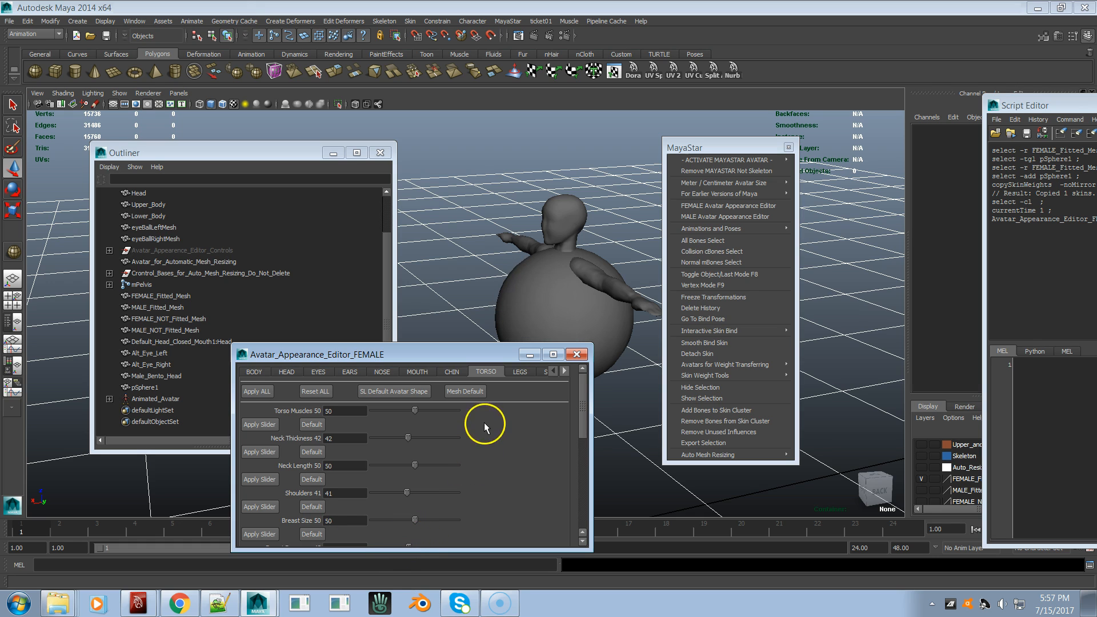
{"action": "left_click", "coordinate": [472, 391]}
{"action": "left_click_drag", "start_coordinate": [465, 353], "coordinate": [1096, 357]}
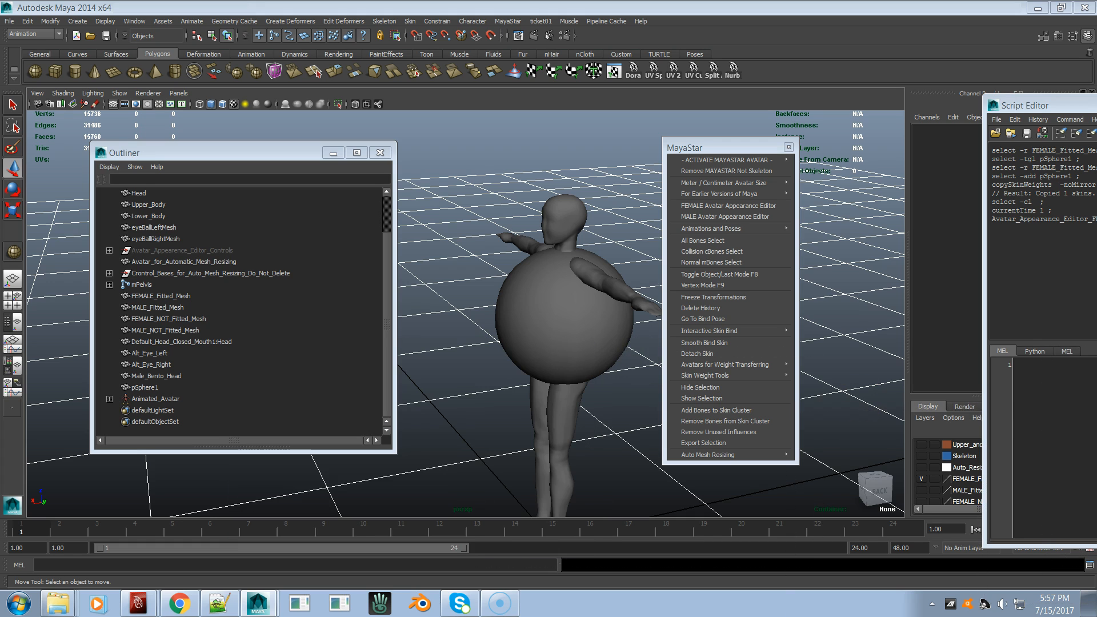
Step: Select pSphere1, clear the Script Editor history, and move the Script Editor aside to uncover the MayaStar window
{"action": "left_click_drag", "start_coordinate": [1096, 94], "coordinate": [875, 53]}
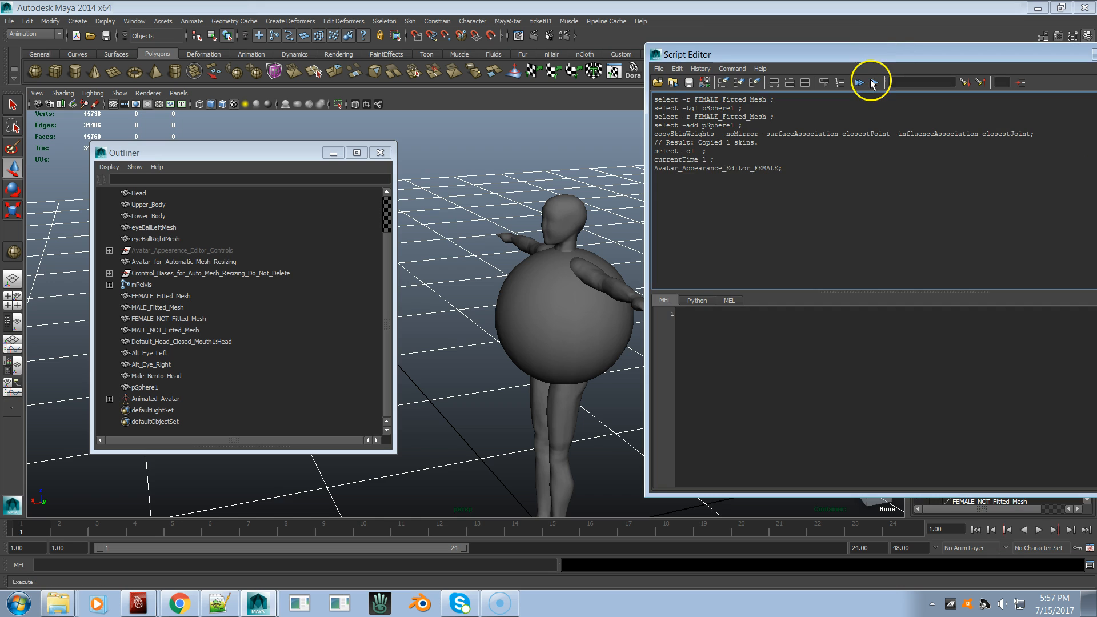
{"action": "left_click", "coordinate": [512, 288]}
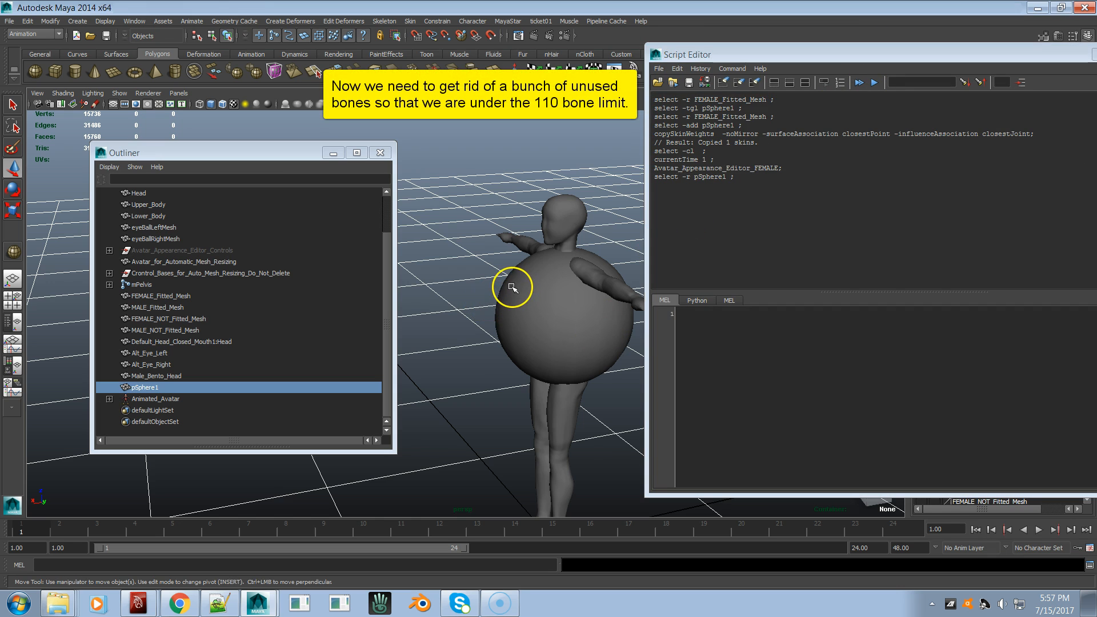
{"action": "right_click_drag", "start_coordinate": [767, 187], "coordinate": [771, 258]}
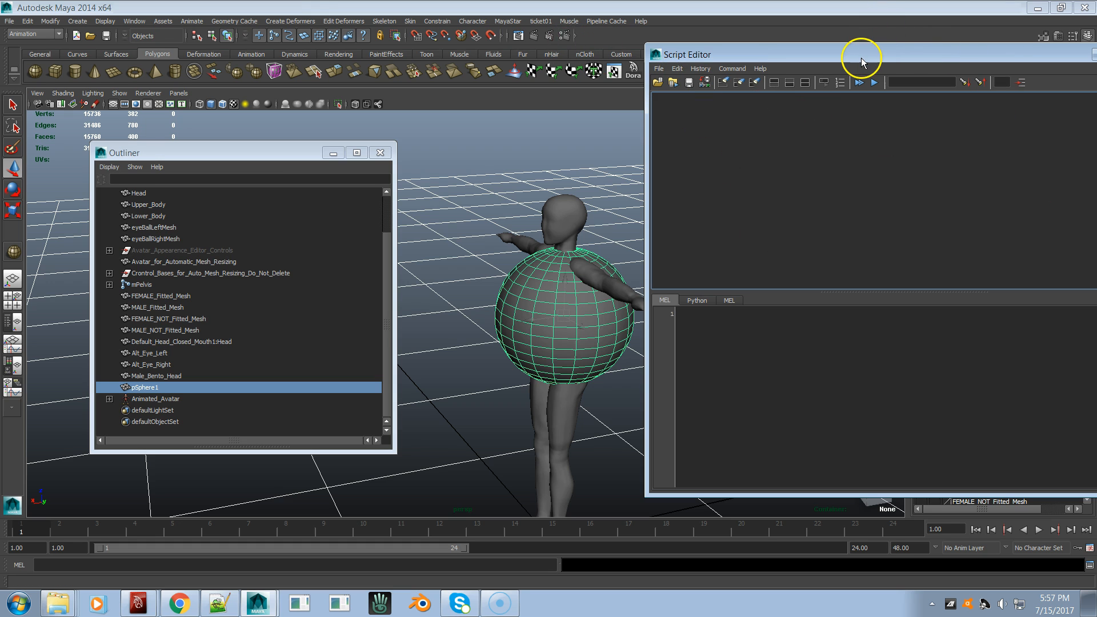
{"action": "left_click_drag", "start_coordinate": [861, 60], "coordinate": [1096, 102]}
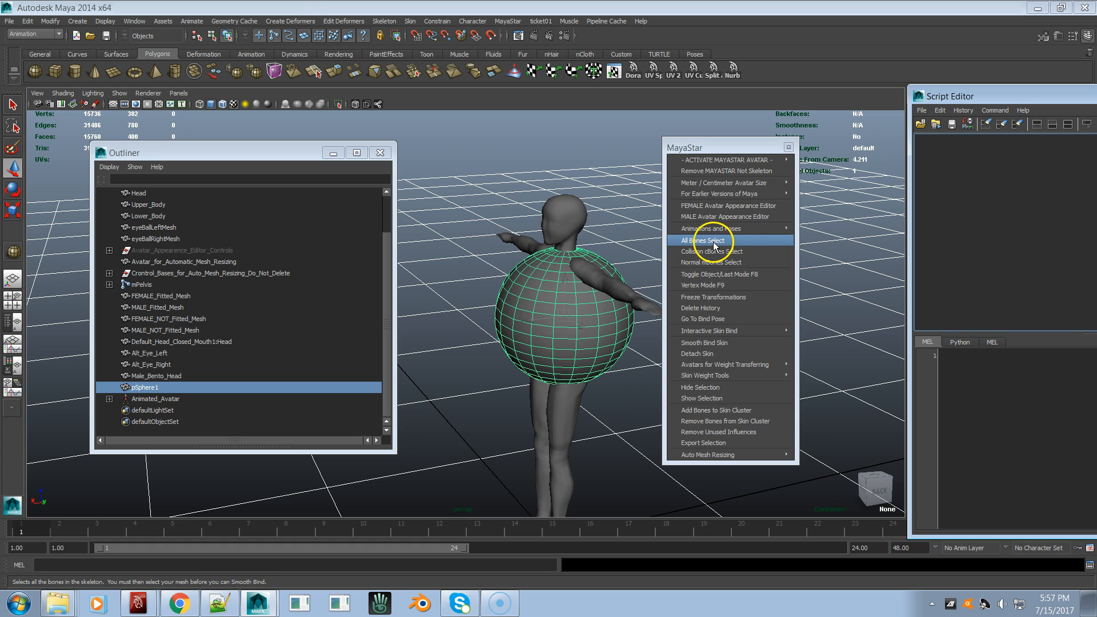
Step: List the sphere's SkinCluster bone names in the Script Editor, read through them, and clear the history
{"action": "mouse_move", "coordinate": [743, 194]}
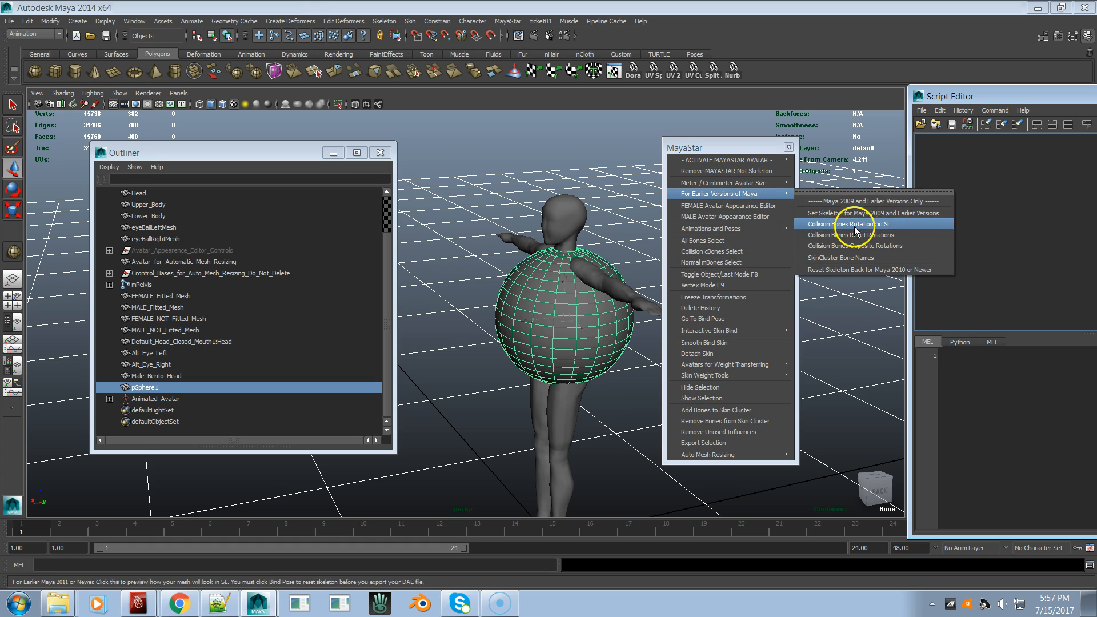
{"action": "left_click", "coordinate": [853, 259]}
{"action": "scroll", "coordinate": [949, 264], "scroll_direction": "up", "scroll_amount": 5}
{"action": "scroll", "coordinate": [949, 265], "scroll_direction": "up", "scroll_amount": 10}
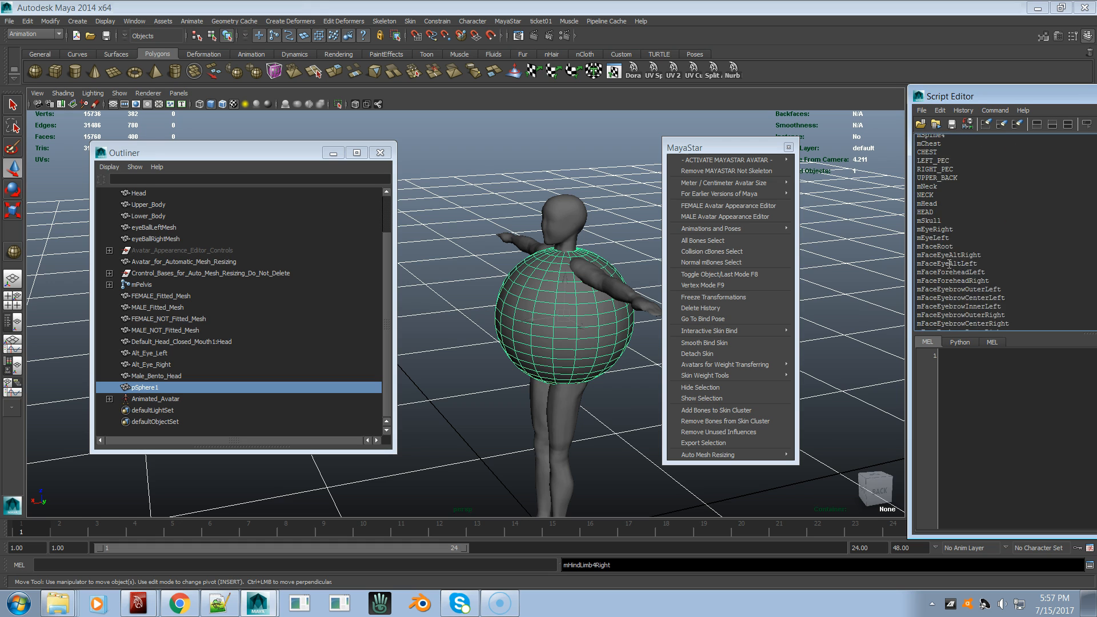
{"action": "right_click_drag", "start_coordinate": [972, 223], "coordinate": [965, 292]}
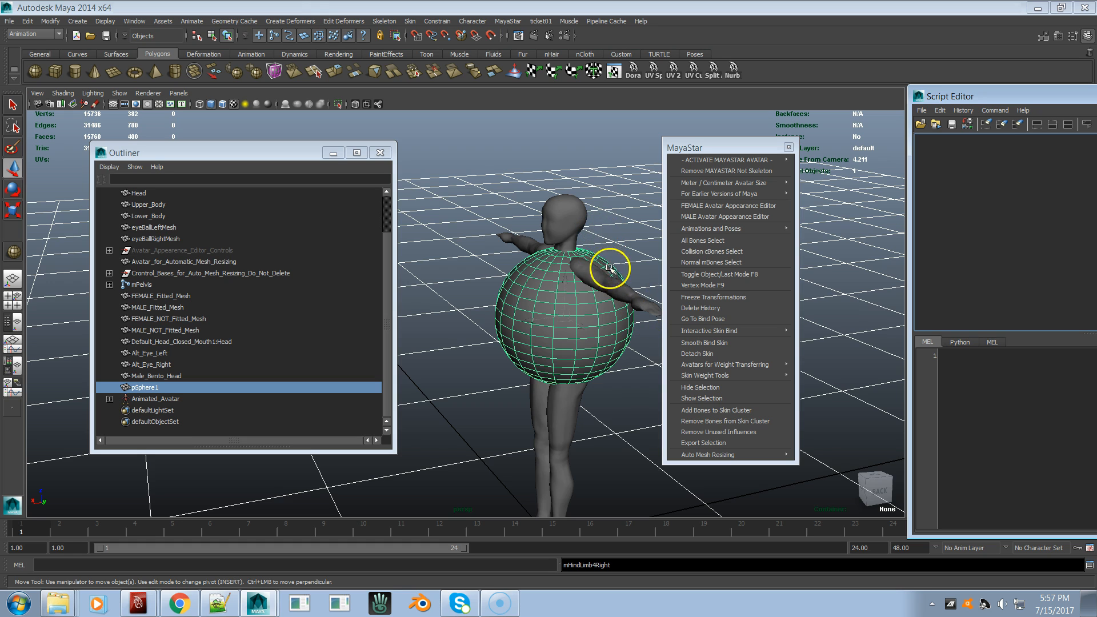
Step: Remove the unused influences from pSphere1, making sure the sphere is selected instead of FEMALE_Fitted_Mesh
{"action": "left_click", "coordinate": [643, 298]}
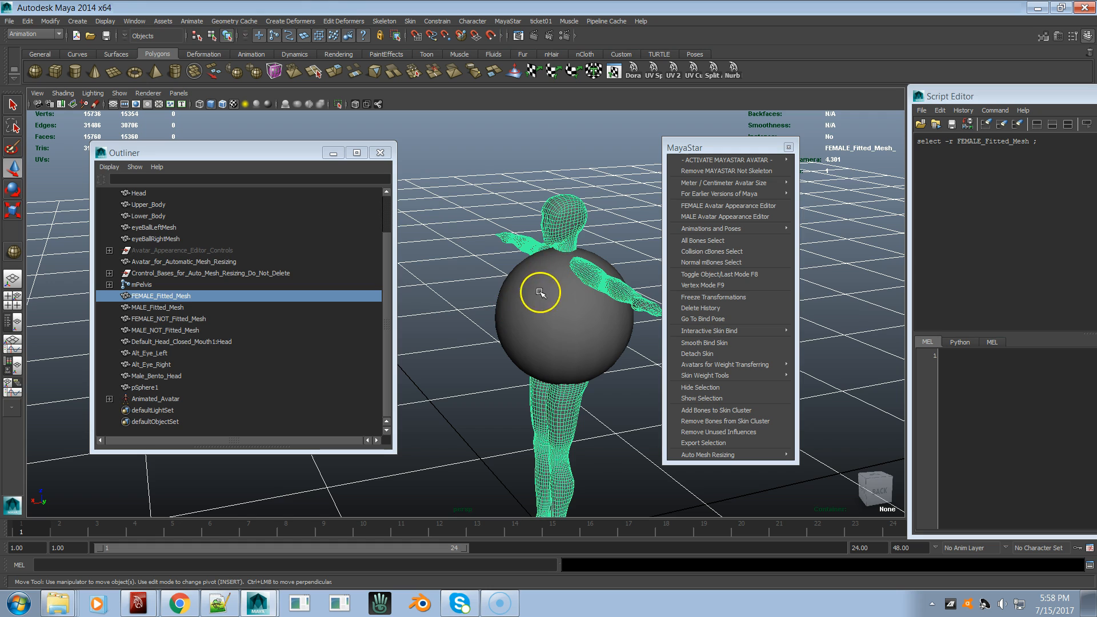
{"action": "left_click", "coordinate": [508, 281]}
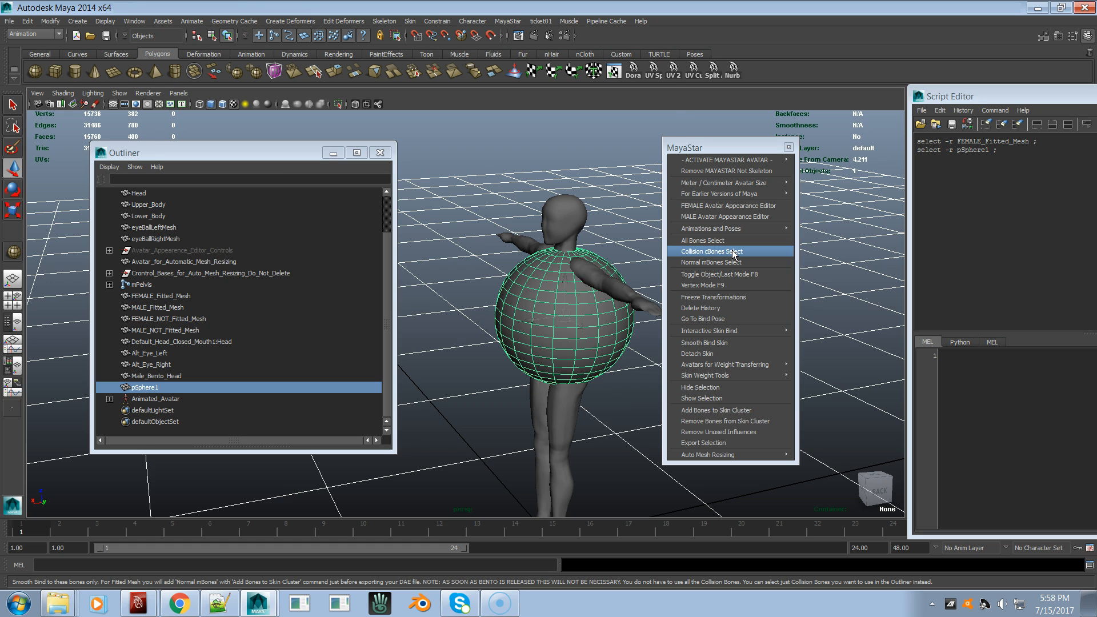
{"action": "mouse_move", "coordinate": [734, 379]}
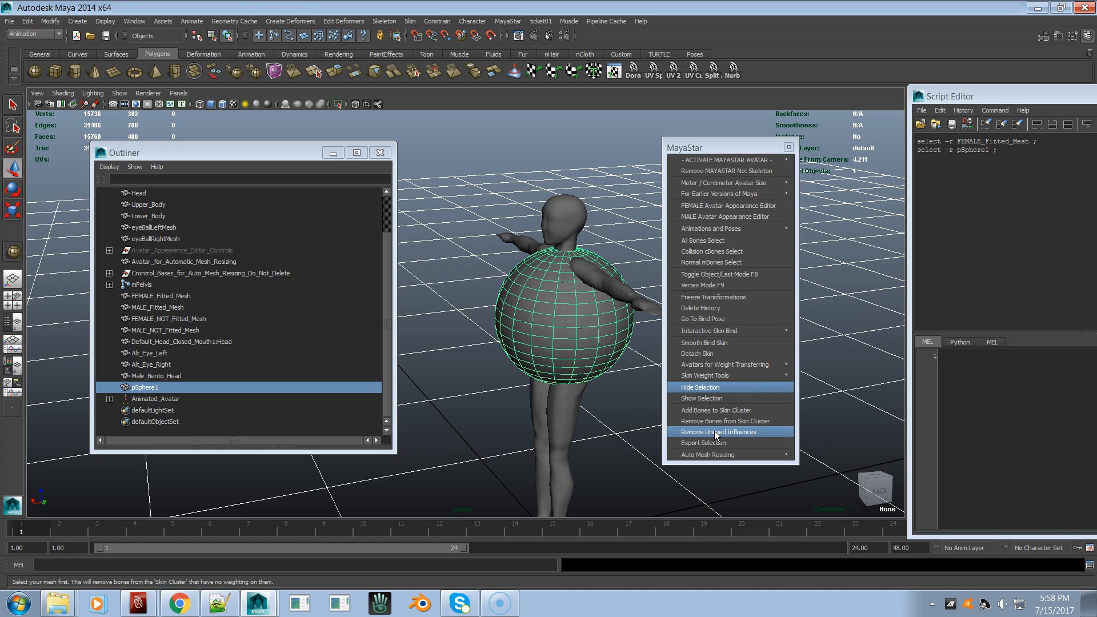
{"action": "left_click", "coordinate": [715, 432]}
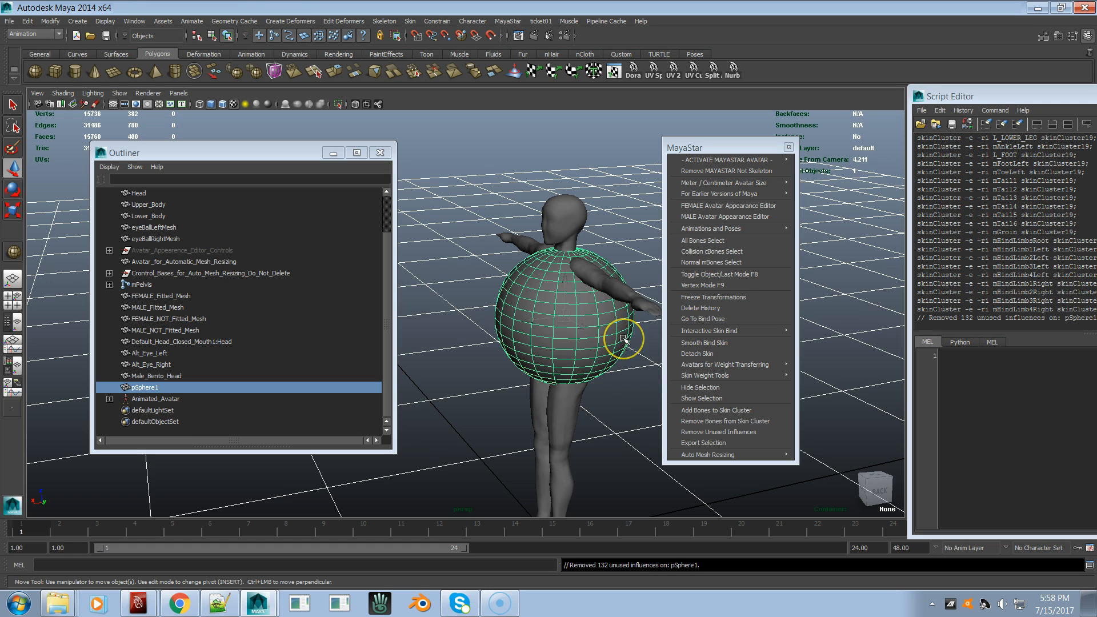
Step: Clear the Script Editor history, list the remaining SkinCluster bone names of pSphere1, and inspect the sphere on the avatar
{"action": "right_click_drag", "start_coordinate": [963, 213], "coordinate": [964, 284]}
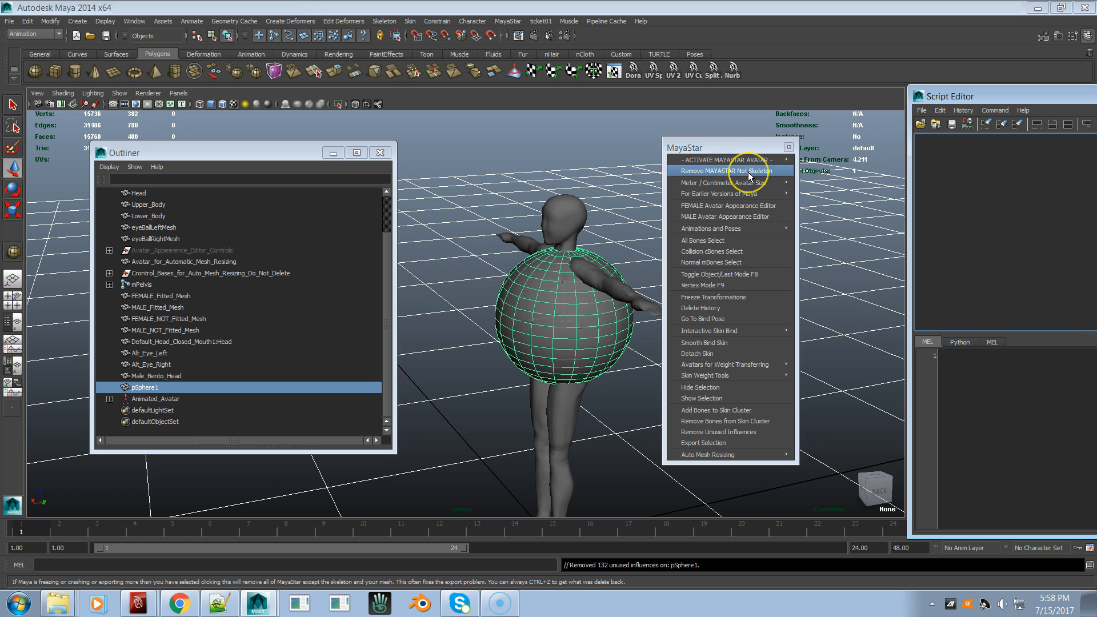
{"action": "mouse_move", "coordinate": [739, 196]}
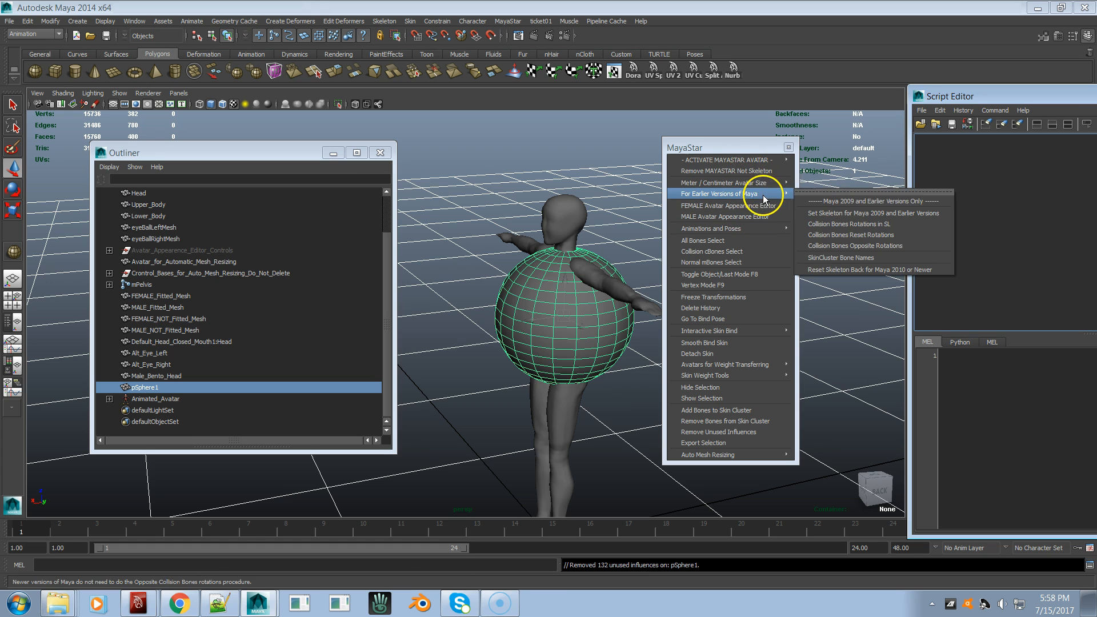
{"action": "left_click", "coordinate": [850, 258]}
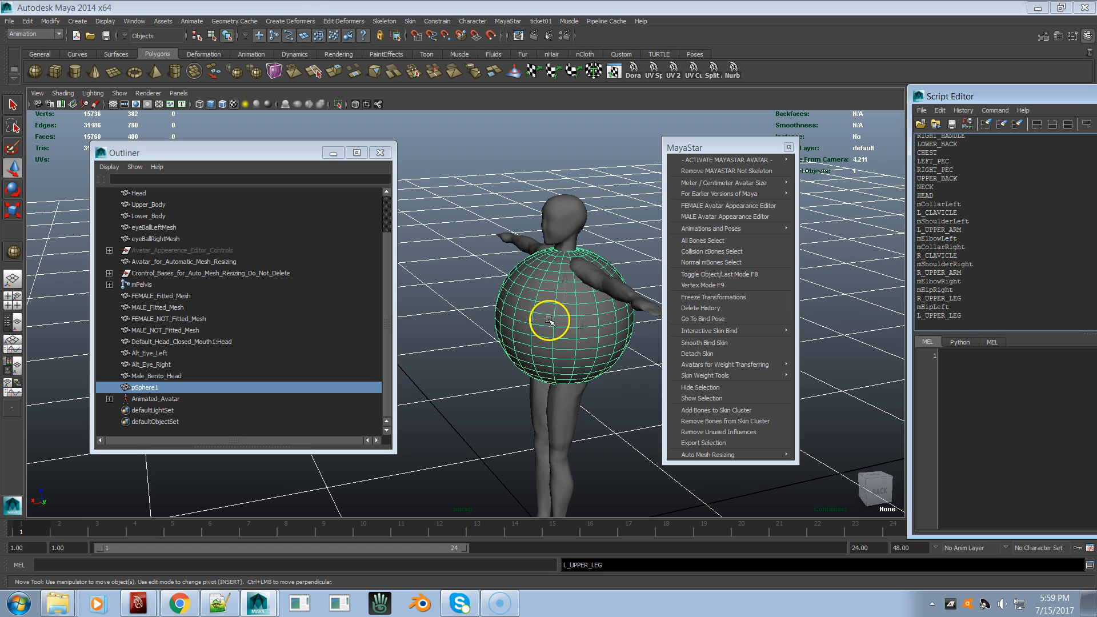
{"action": "left_click", "coordinate": [502, 289]}
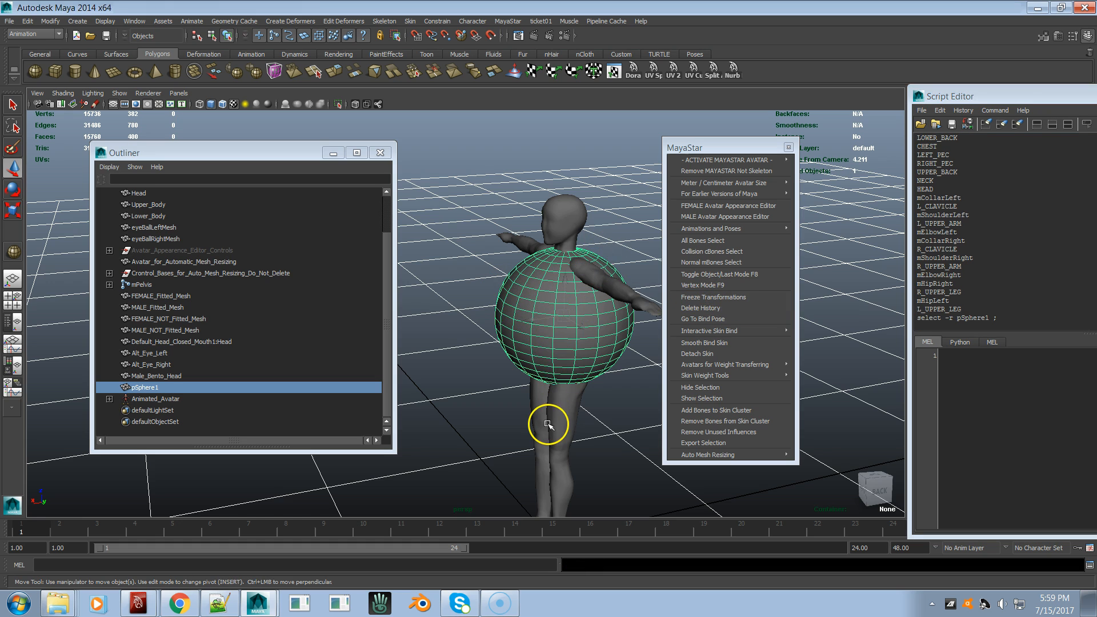
{"action": "scroll", "coordinate": [575, 362], "scroll_direction": "down", "scroll_amount": 2}
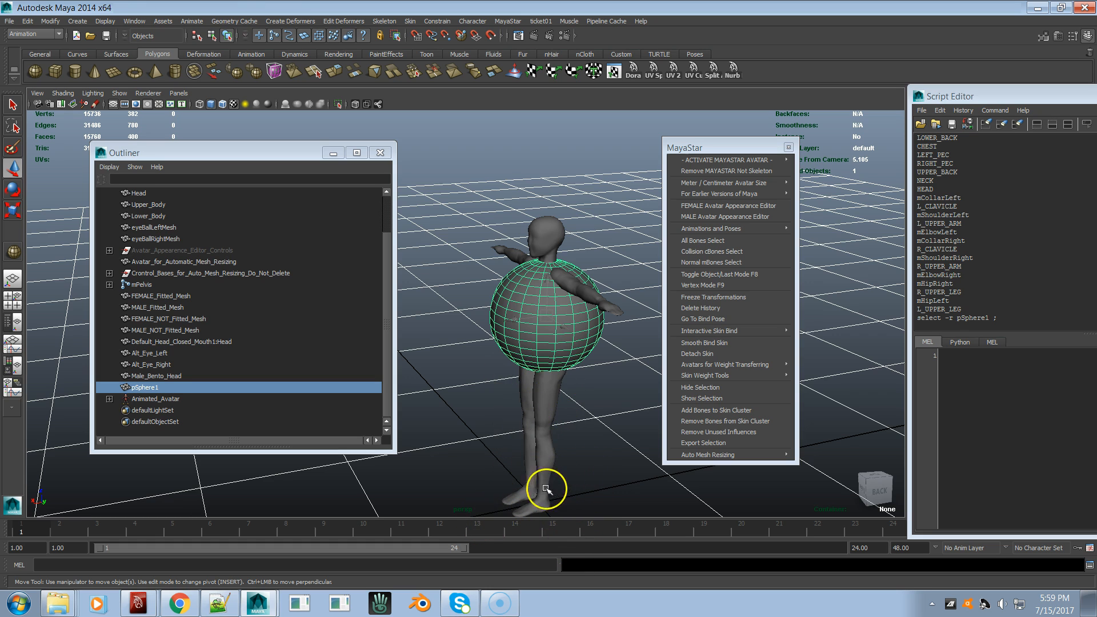
{"action": "scroll", "coordinate": [548, 465], "scroll_direction": "up", "scroll_amount": 3}
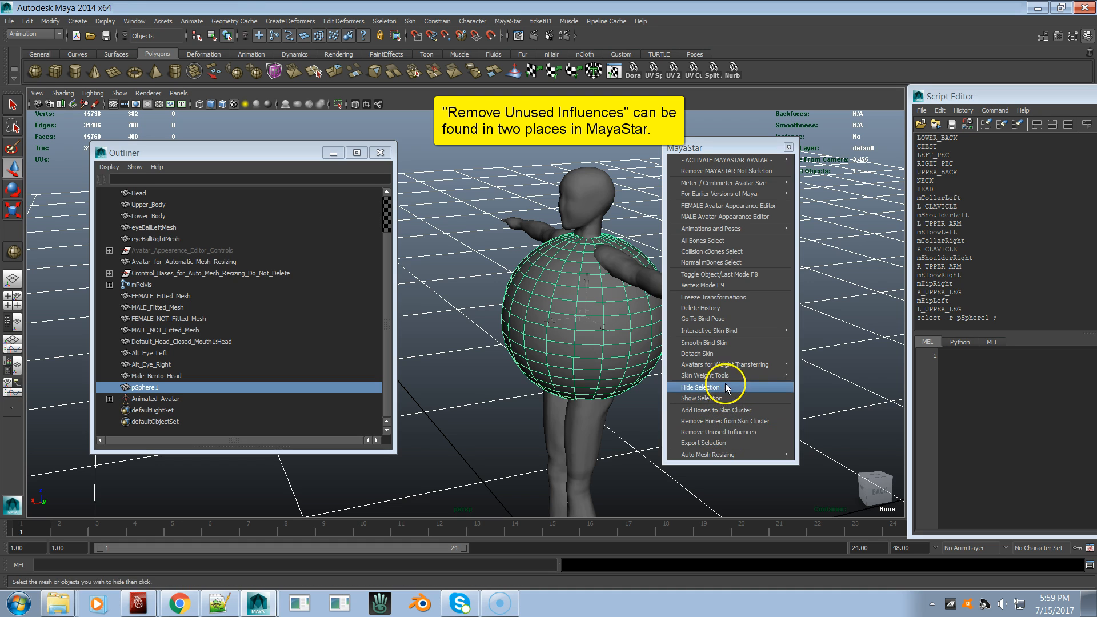
Step: Tear off Skin Weight Tools as a separate window, look at its Custom Bind Pose option, and close the window
{"action": "mouse_move", "coordinate": [731, 376]}
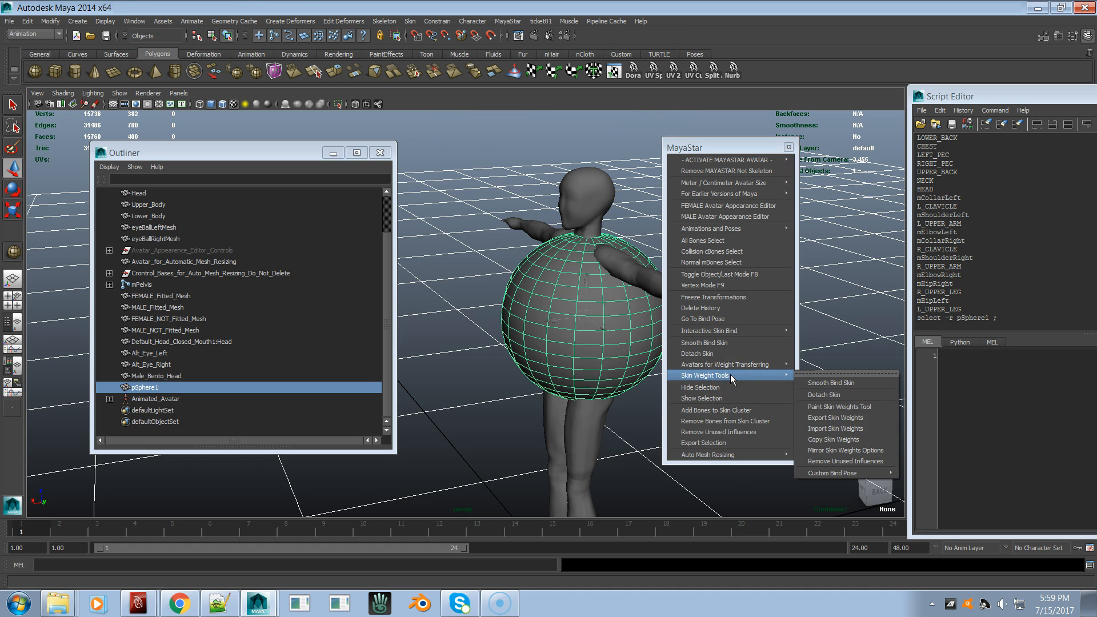
{"action": "left_click", "coordinate": [824, 373]}
{"action": "left_click_drag", "start_coordinate": [831, 368], "coordinate": [813, 274]}
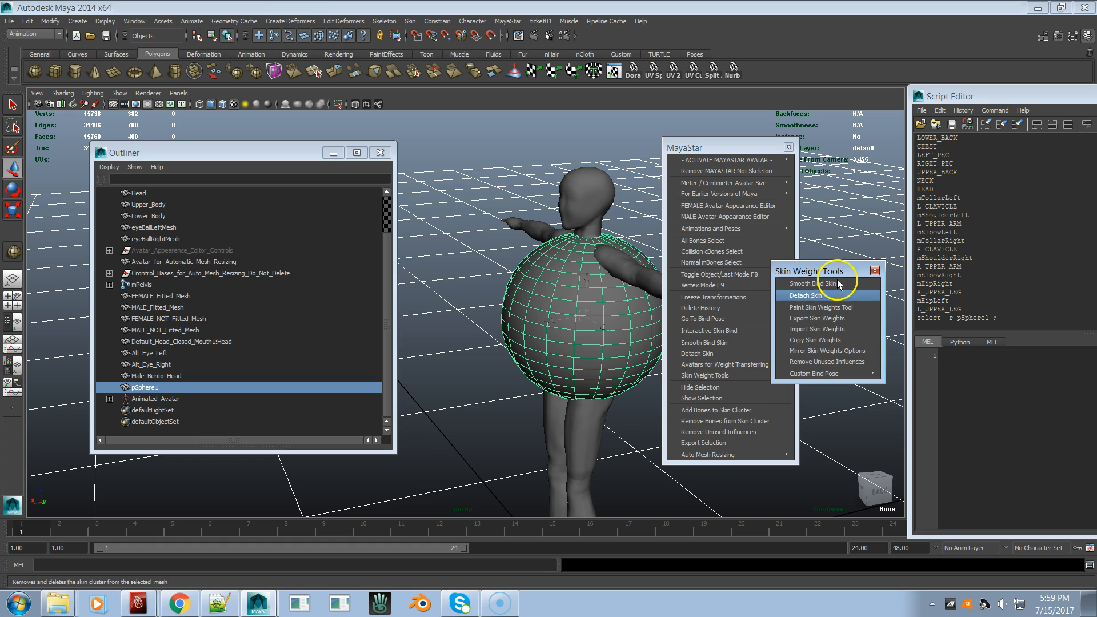
{"action": "left_click", "coordinate": [821, 374]}
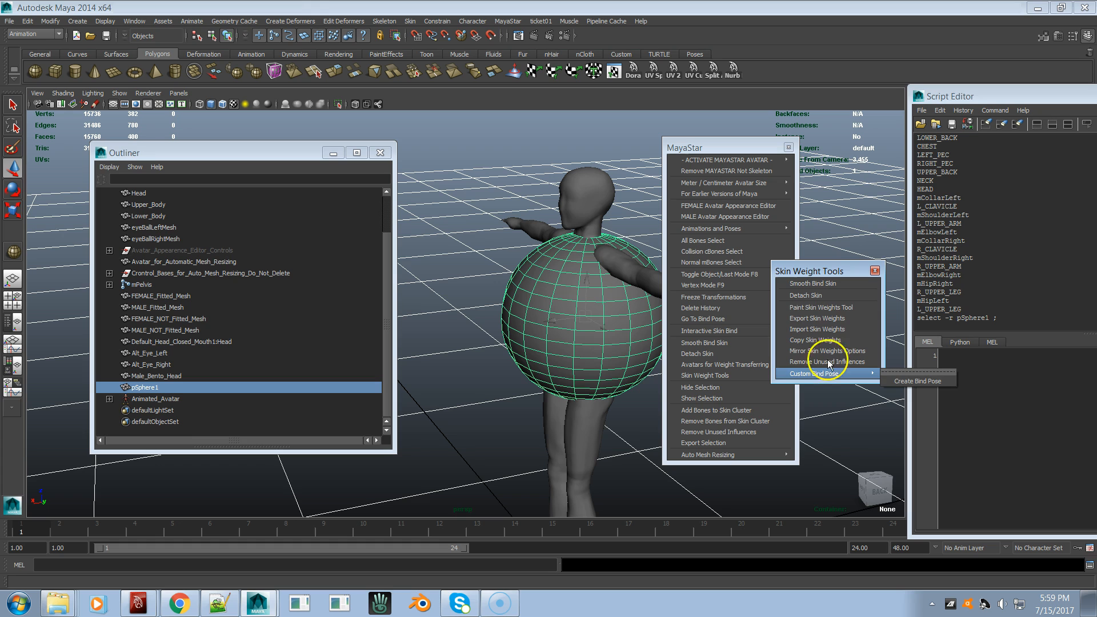
{"action": "left_click", "coordinate": [874, 271]}
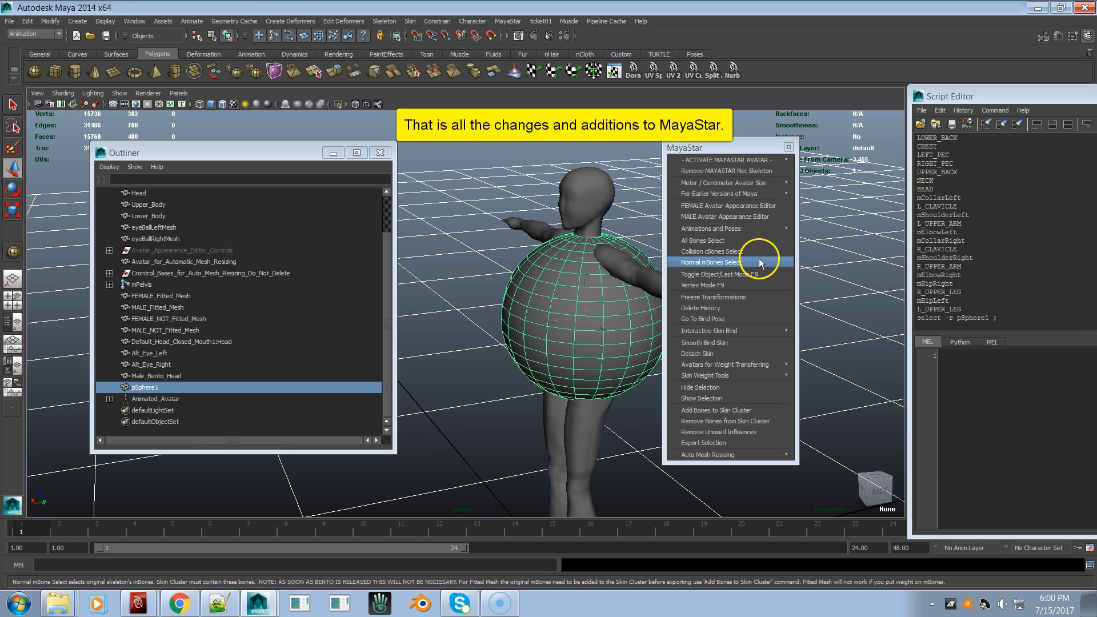
Step: Deselect the sphere and start a new scene without saving the current one
{"action": "mouse_move", "coordinate": [770, 155]}
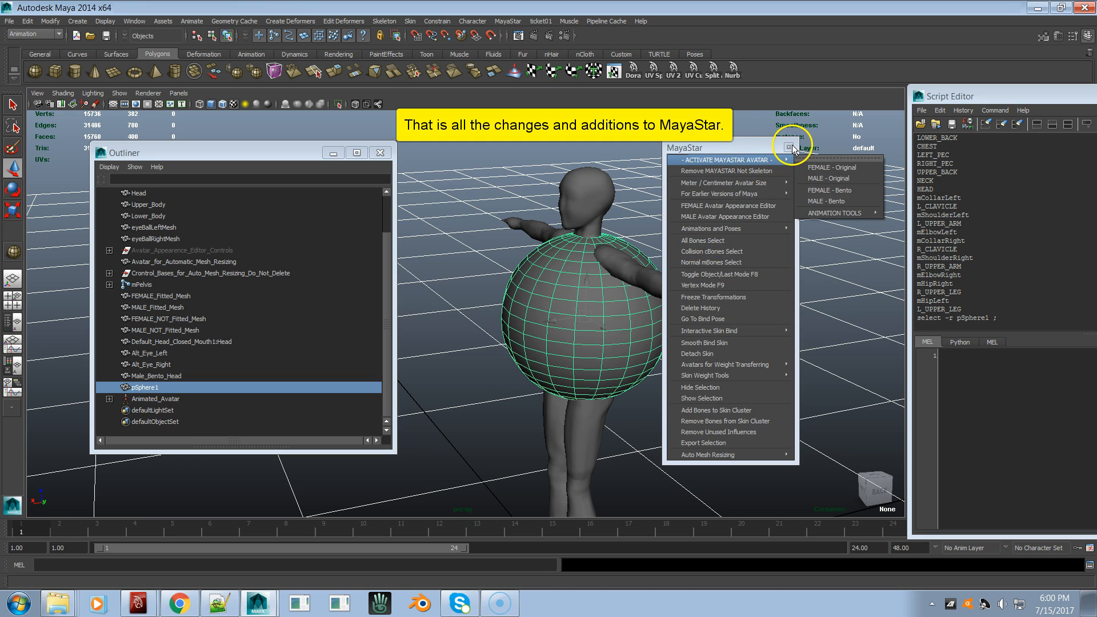
{"action": "left_click", "coordinate": [468, 195]}
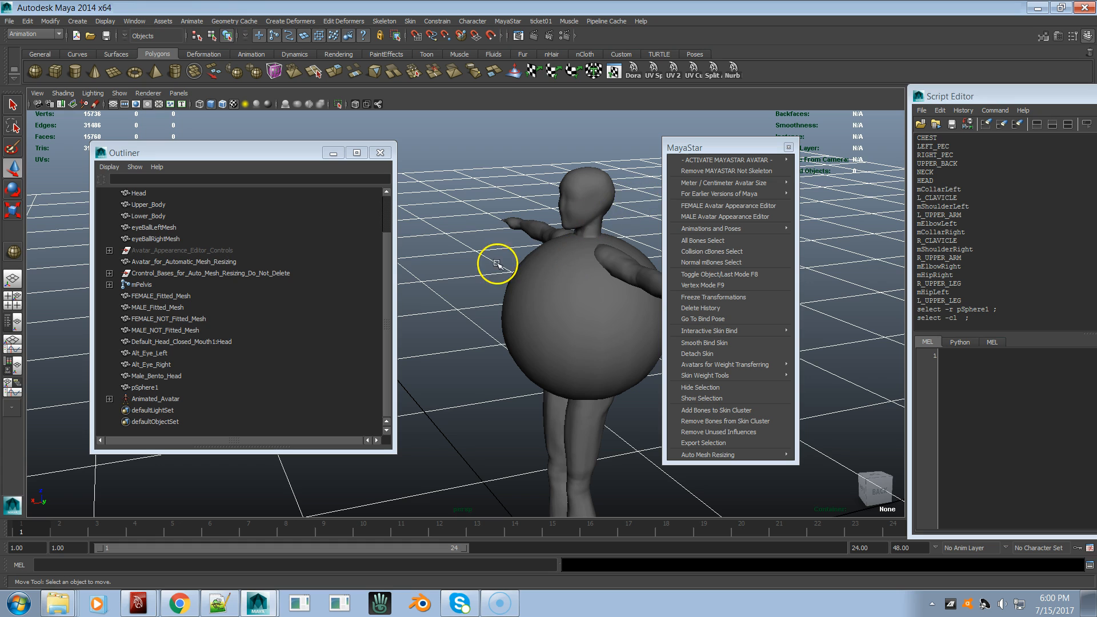
{"action": "left_click", "coordinate": [8, 22]}
{"action": "left_click", "coordinate": [18, 33]}
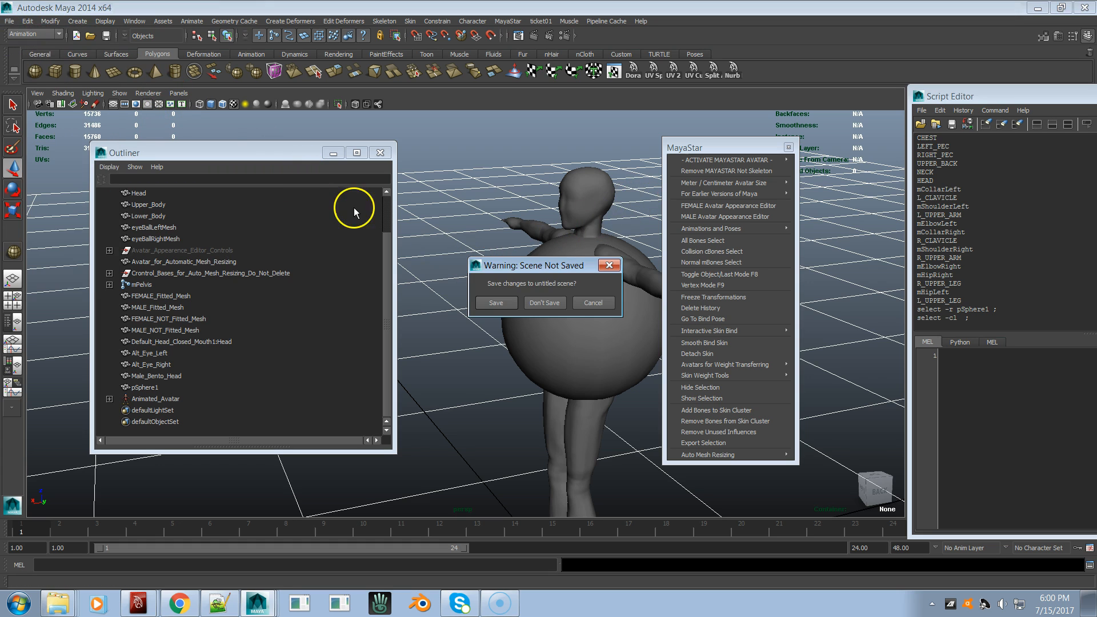
{"action": "left_click", "coordinate": [546, 302]}
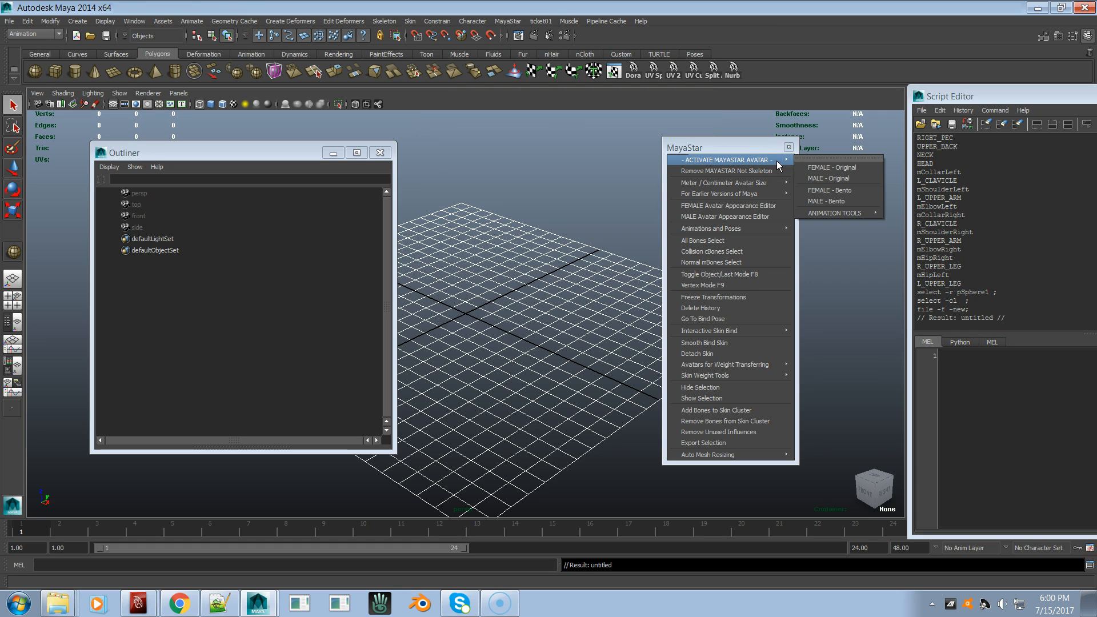
Step: Activate the MALE - Bento avatar, clear the Outliner and Script Editor out of the way, and select the L_CLAVICLE bone
{"action": "left_click", "coordinate": [832, 200]}
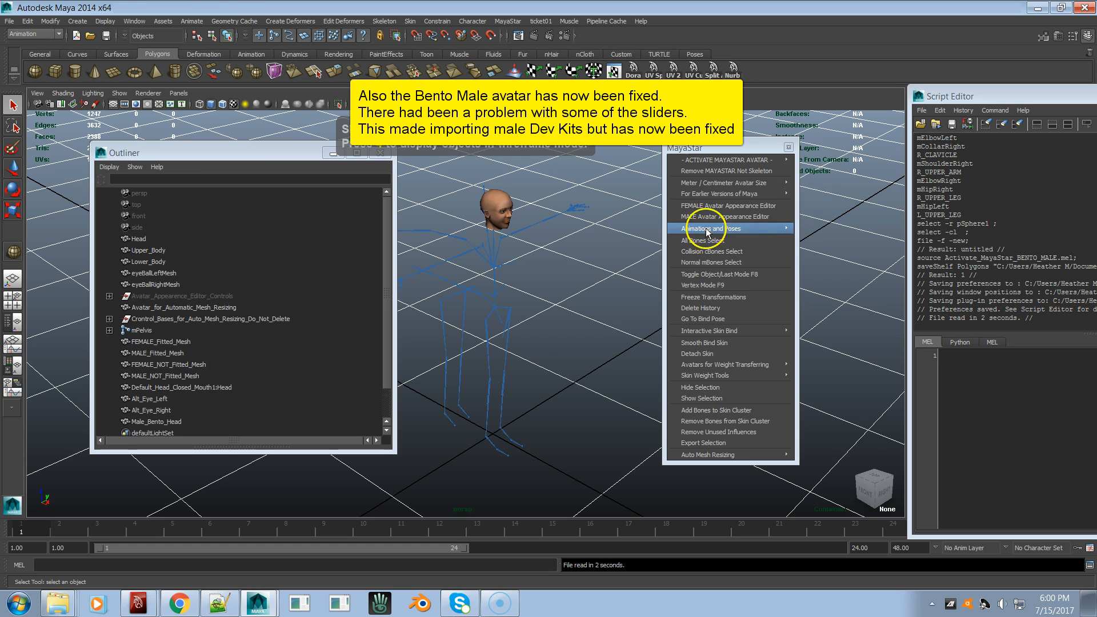
{"action": "left_click_drag", "start_coordinate": [271, 154], "coordinate": [205, 148]}
{"action": "right_click_drag", "start_coordinate": [427, 226], "coordinate": [725, 266], "text": "alt"}
{"action": "left_click_drag", "start_coordinate": [569, 281], "coordinate": [522, 272], "text": "alt"}
{"action": "middle_click_drag", "start_coordinate": [522, 272], "coordinate": [526, 347], "text": "alt"}
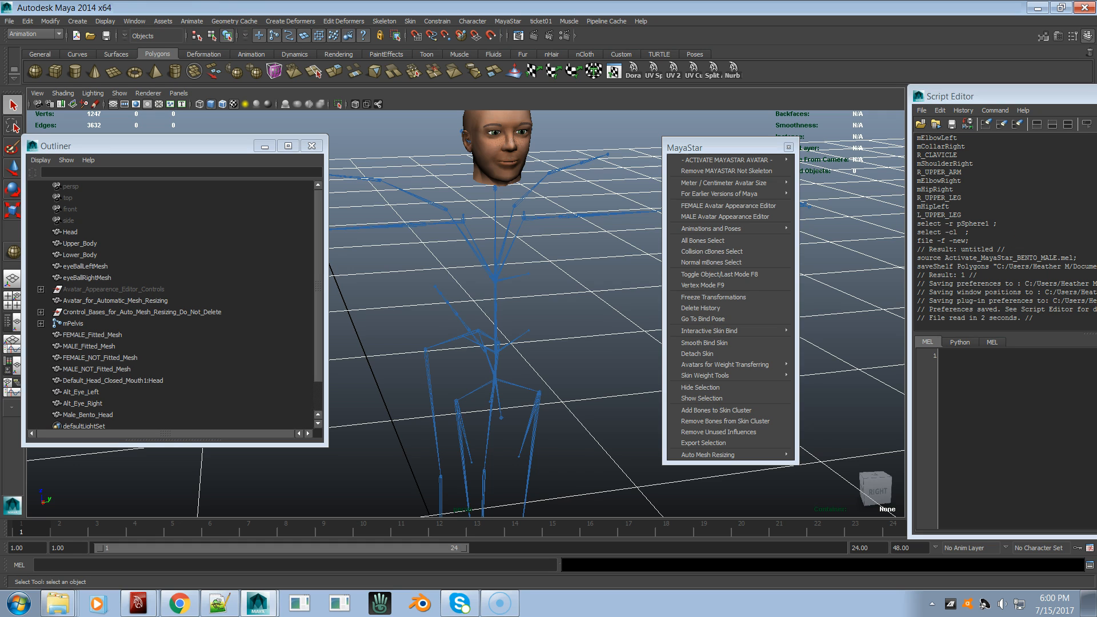
{"action": "left_click", "coordinate": [1096, 96]}
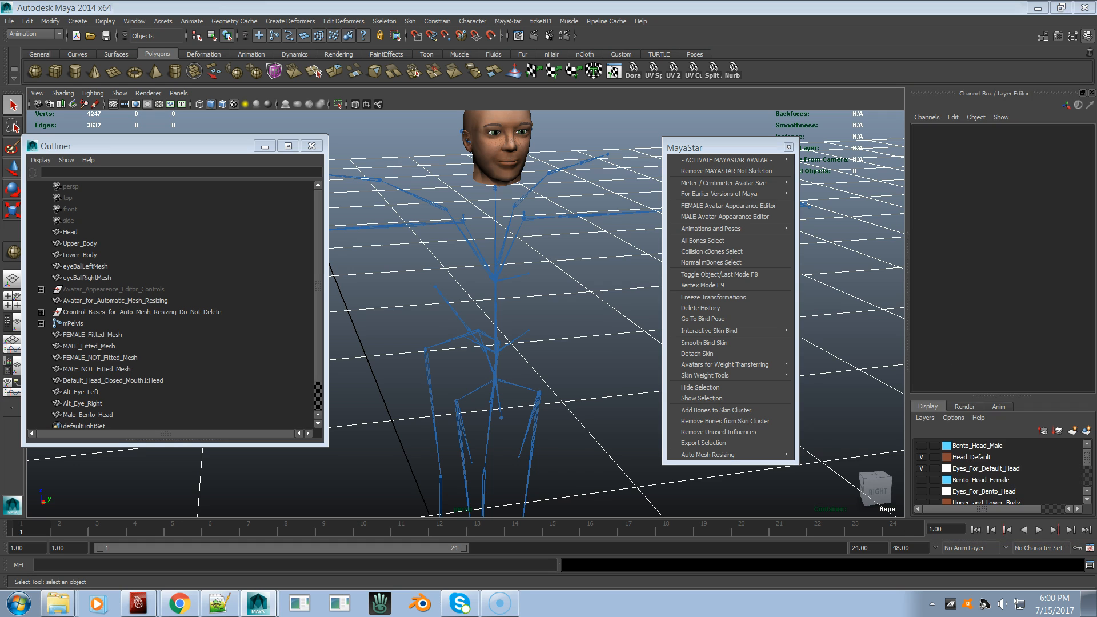
{"action": "left_click", "coordinate": [524, 214]}
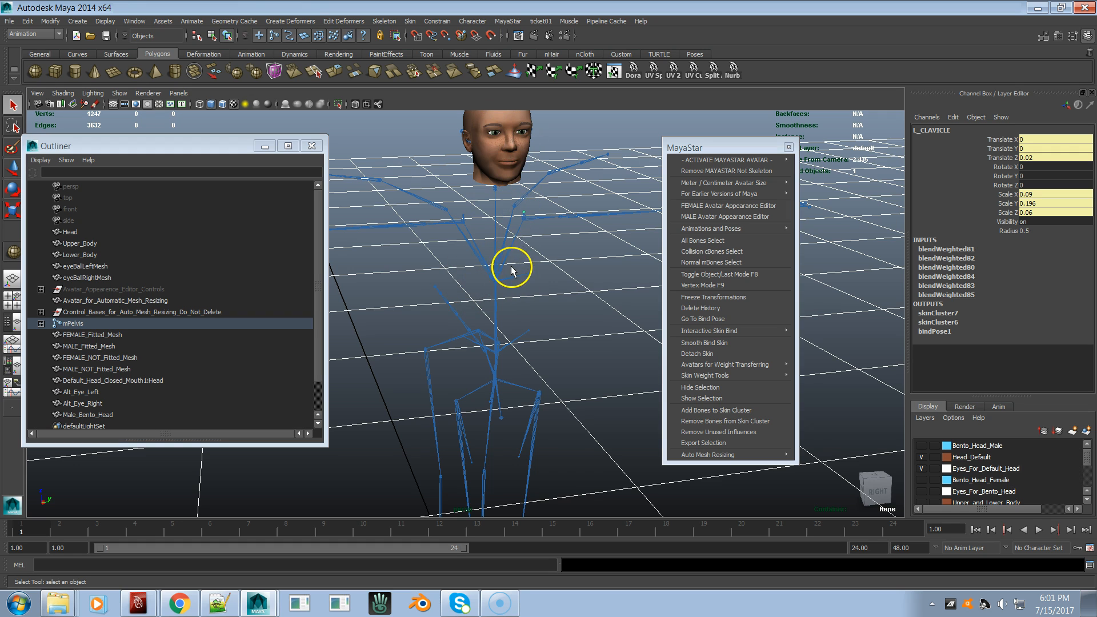
Step: Discard the male avatar scene by starting a new one without saving, and close the Outliner
{"action": "left_click", "coordinate": [9, 21]}
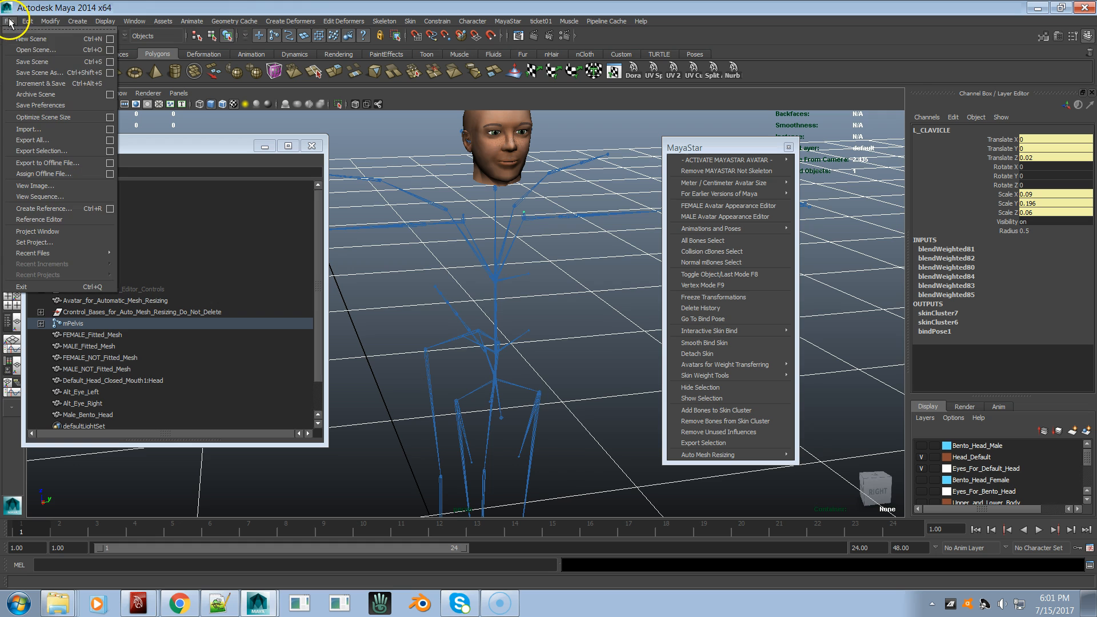
{"action": "left_click", "coordinate": [19, 33]}
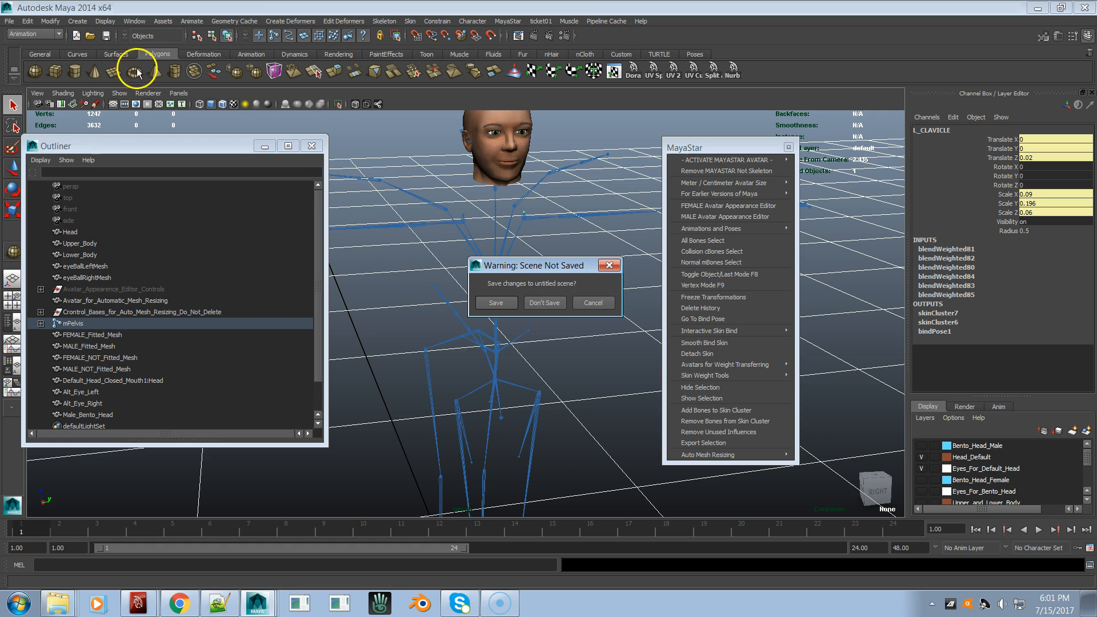
{"action": "left_click", "coordinate": [550, 302]}
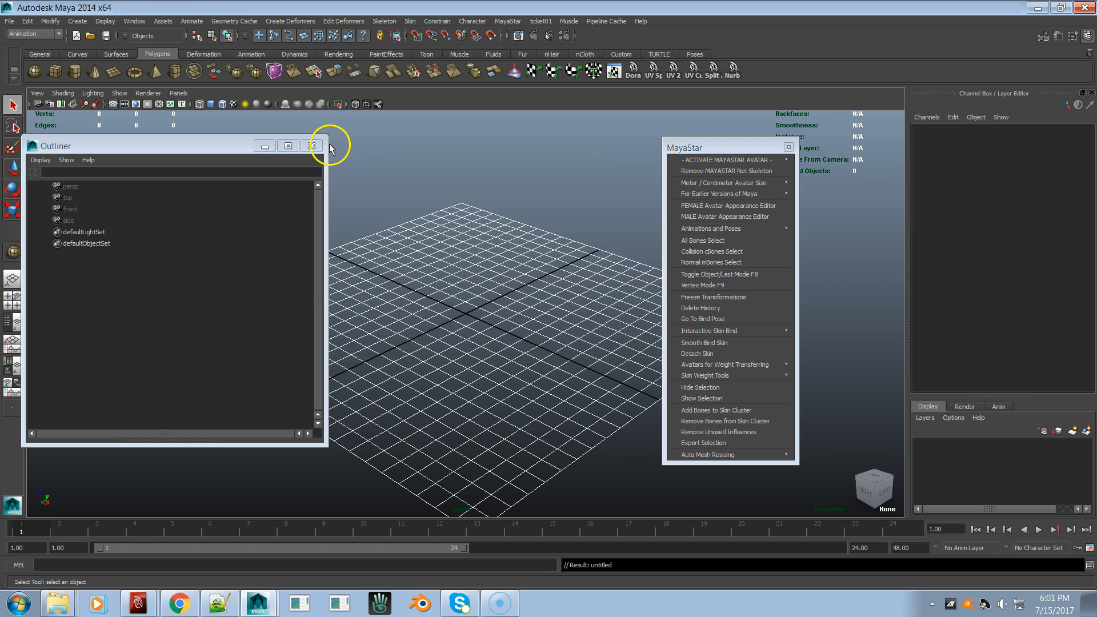
{"action": "left_click", "coordinate": [312, 146]}
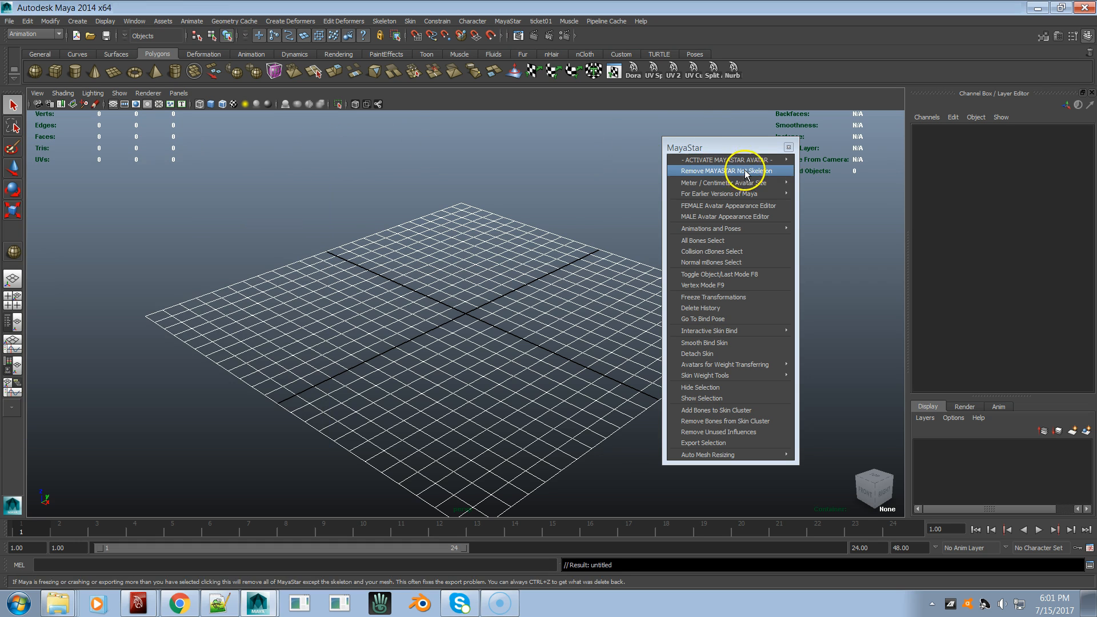
Step: Activate the FEMALE - Bento avatar in the empty scene
{"action": "mouse_move", "coordinate": [748, 160]}
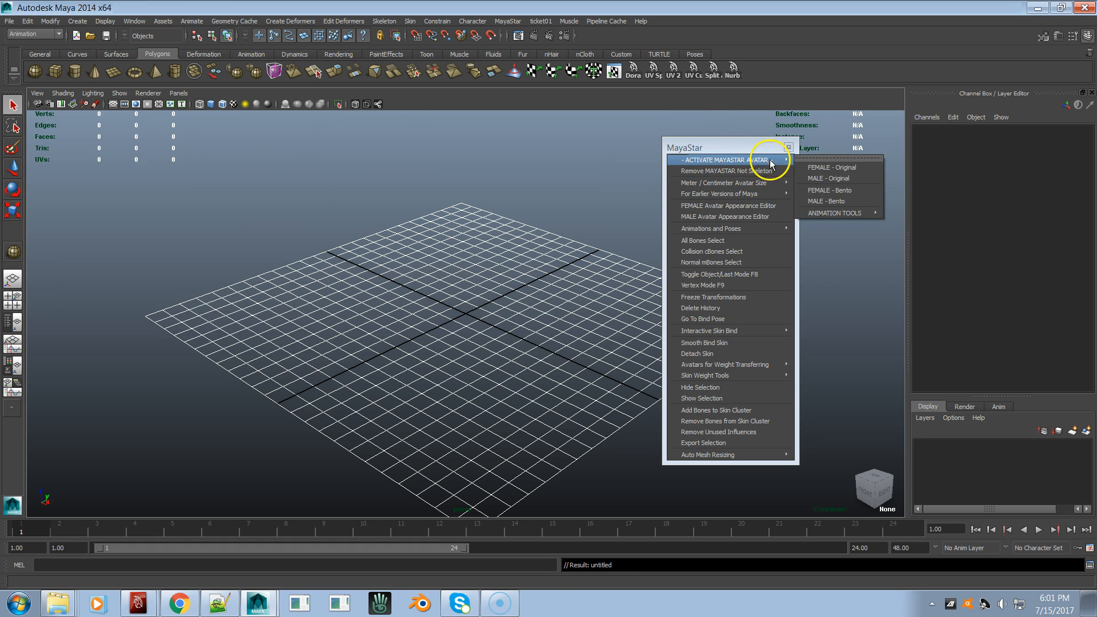
{"action": "left_click", "coordinate": [820, 191]}
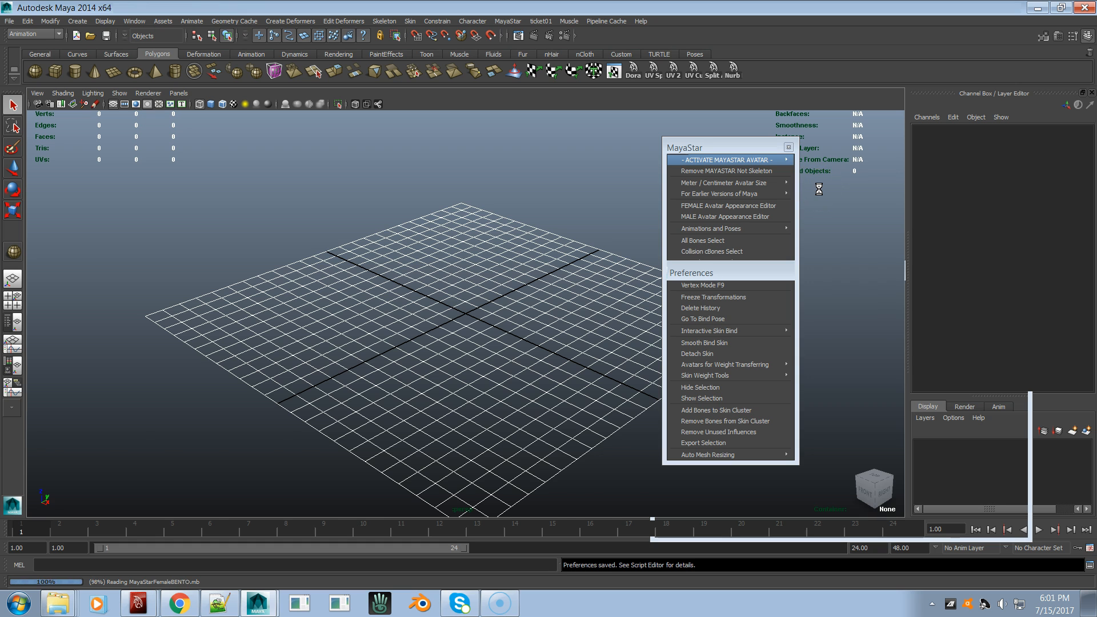
Step: Select the female avatar's left shoulder bone for rotating and detach the Animations and Poses list, placing it beside the avatar
{"action": "left_click_drag", "start_coordinate": [550, 283], "coordinate": [501, 280], "text": "alt"}
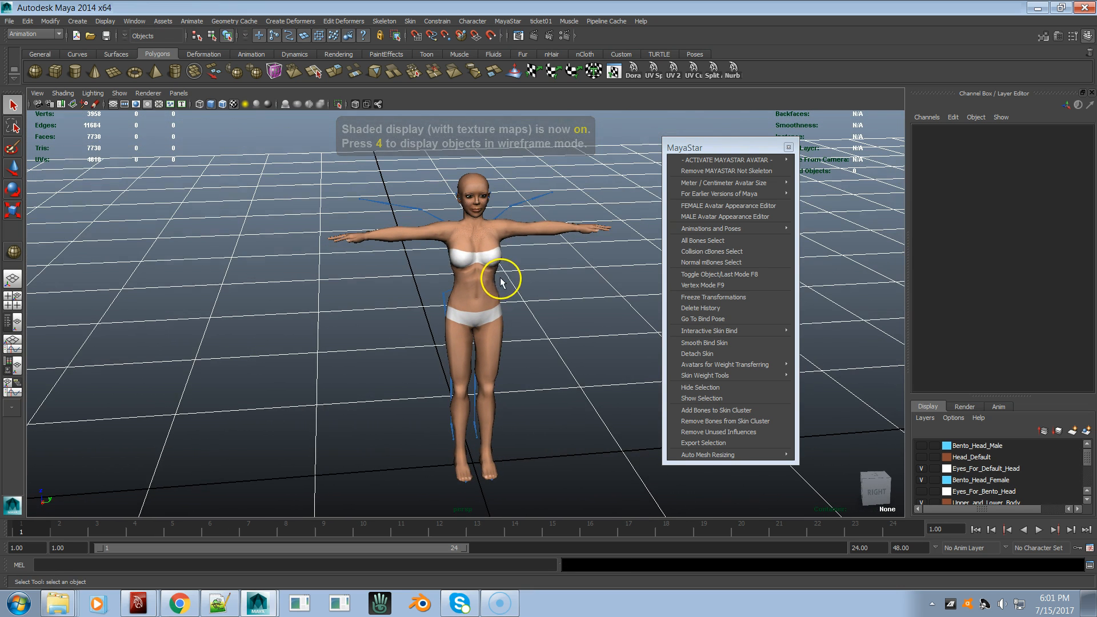
{"action": "left_click", "coordinate": [527, 251]}
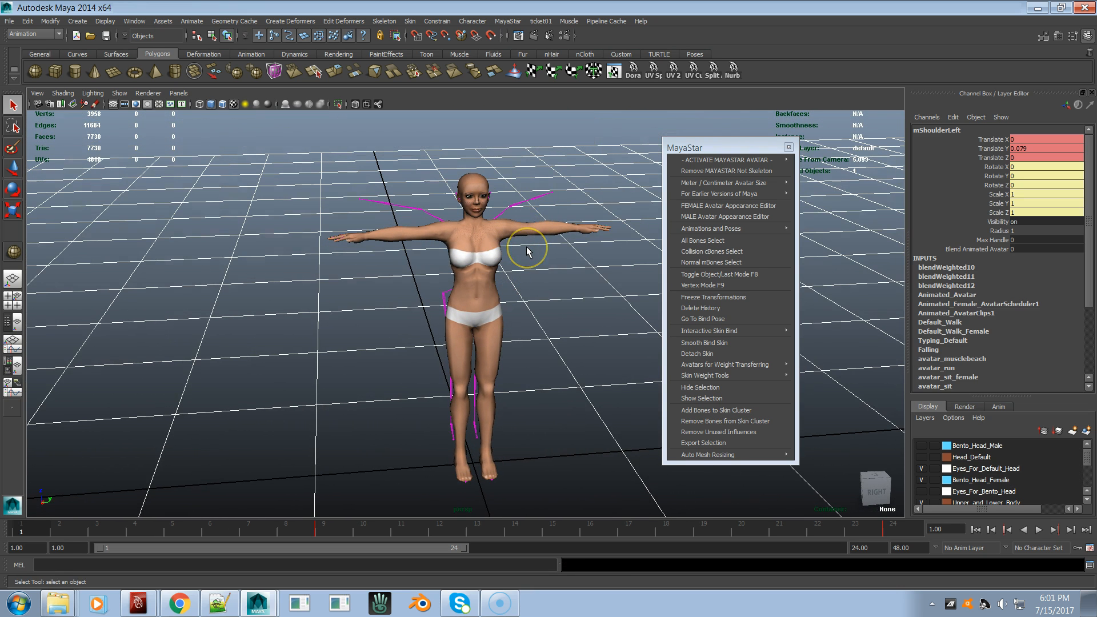
{"action": "key", "text": "e"}
{"action": "left_click_drag", "start_coordinate": [544, 261], "coordinate": [522, 272], "text": "alt"}
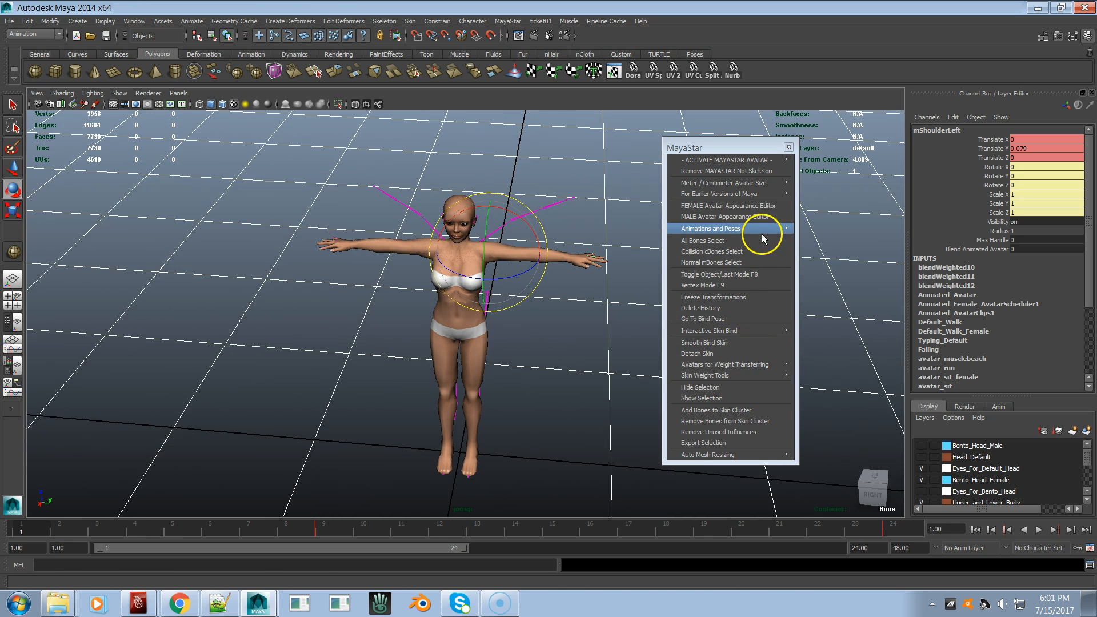
{"action": "mouse_move", "coordinate": [766, 228]}
{"action": "left_click", "coordinate": [807, 227]}
{"action": "left_click_drag", "start_coordinate": [788, 205], "coordinate": [209, 208]}
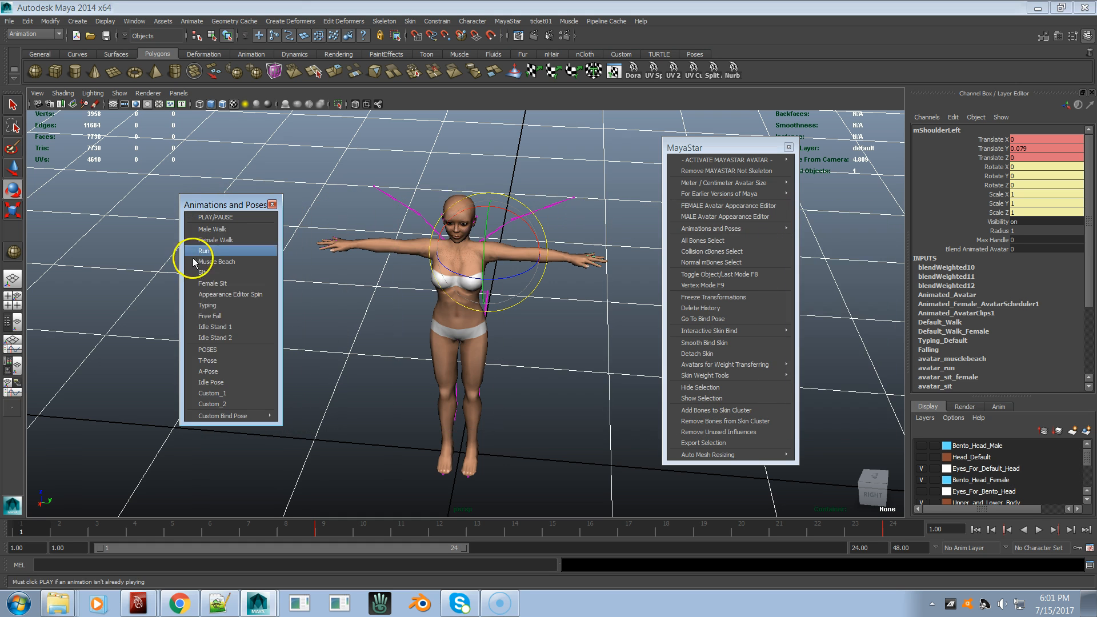
Step: Put the female avatar in the A-Pose and examine it from the side and the front
{"action": "left_click", "coordinate": [211, 371]}
{"action": "left_click_drag", "start_coordinate": [473, 386], "coordinate": [372, 341], "text": "alt"}
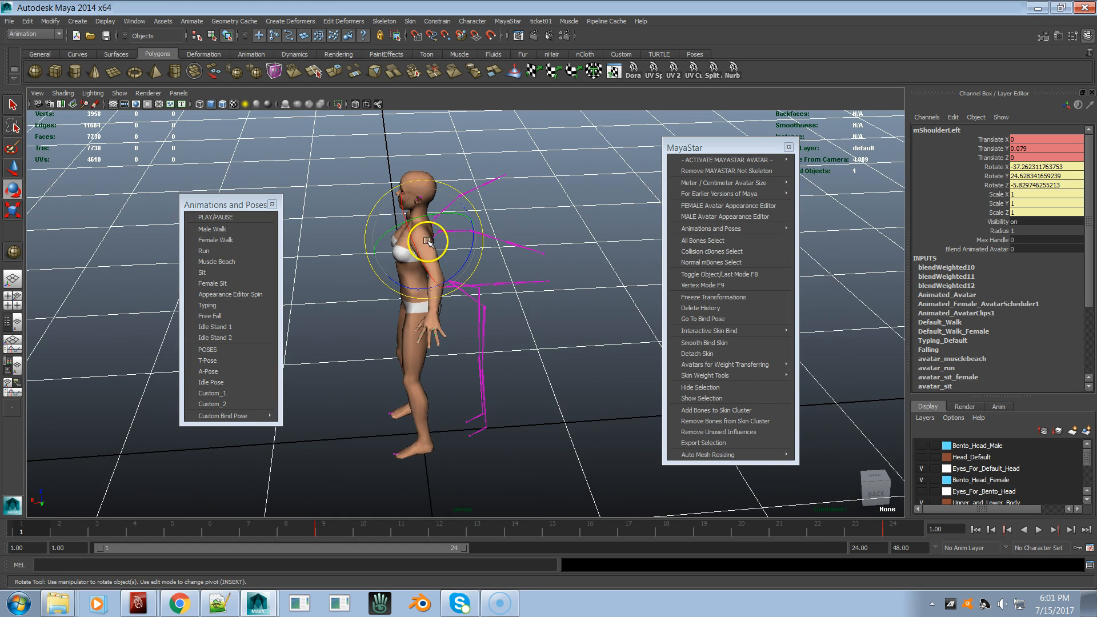
{"action": "left_click_drag", "start_coordinate": [409, 385], "coordinate": [487, 385], "text": "alt"}
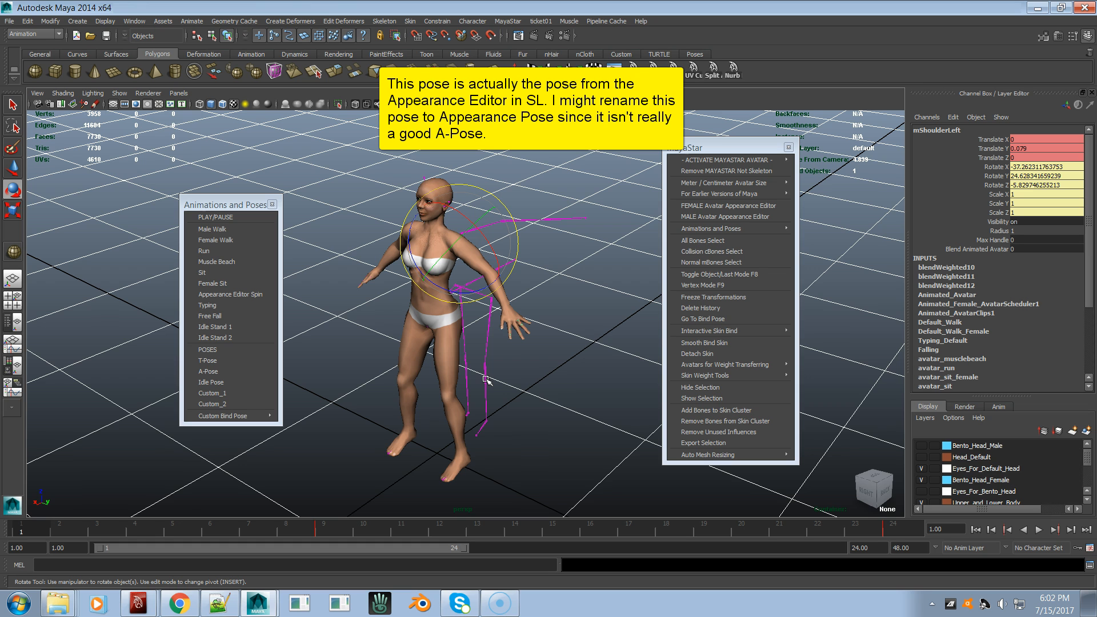
{"action": "left_click_drag", "start_coordinate": [487, 380], "coordinate": [550, 406], "text": "alt"}
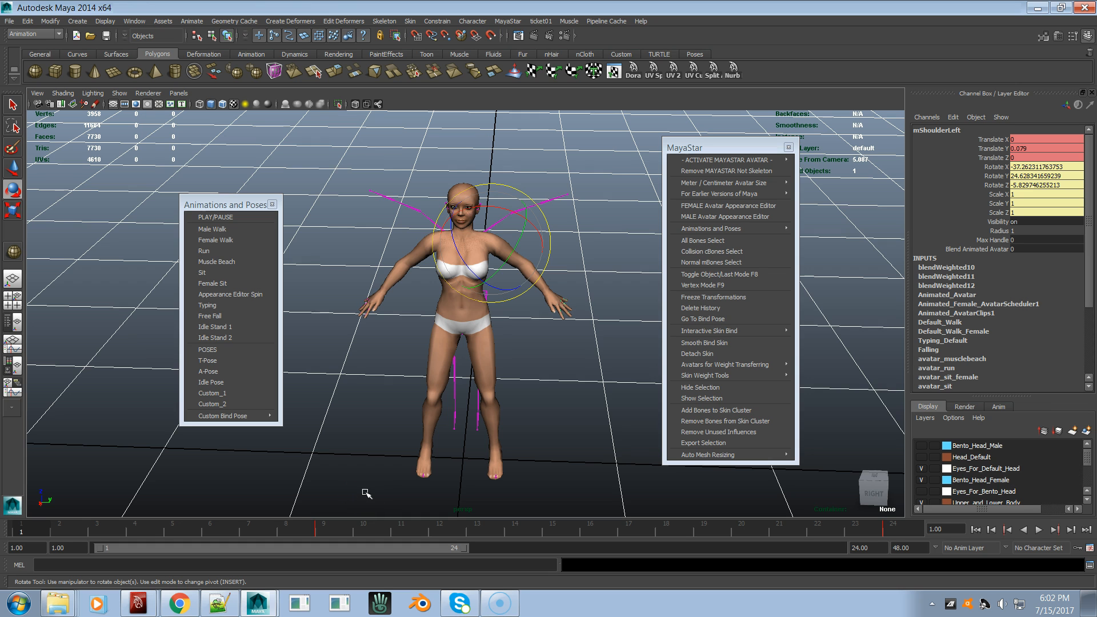
{"action": "left_click_drag", "start_coordinate": [472, 341], "coordinate": [544, 332], "text": "alt"}
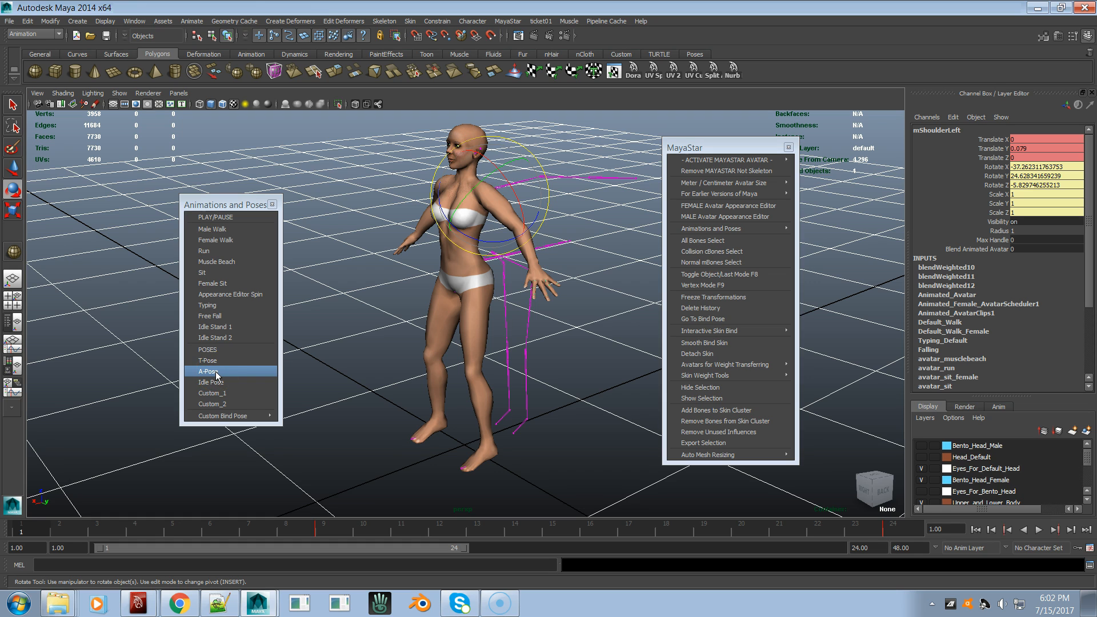
Step: Try to apply the Custom_1 pose to the female avatar
{"action": "left_click", "coordinate": [229, 394]}
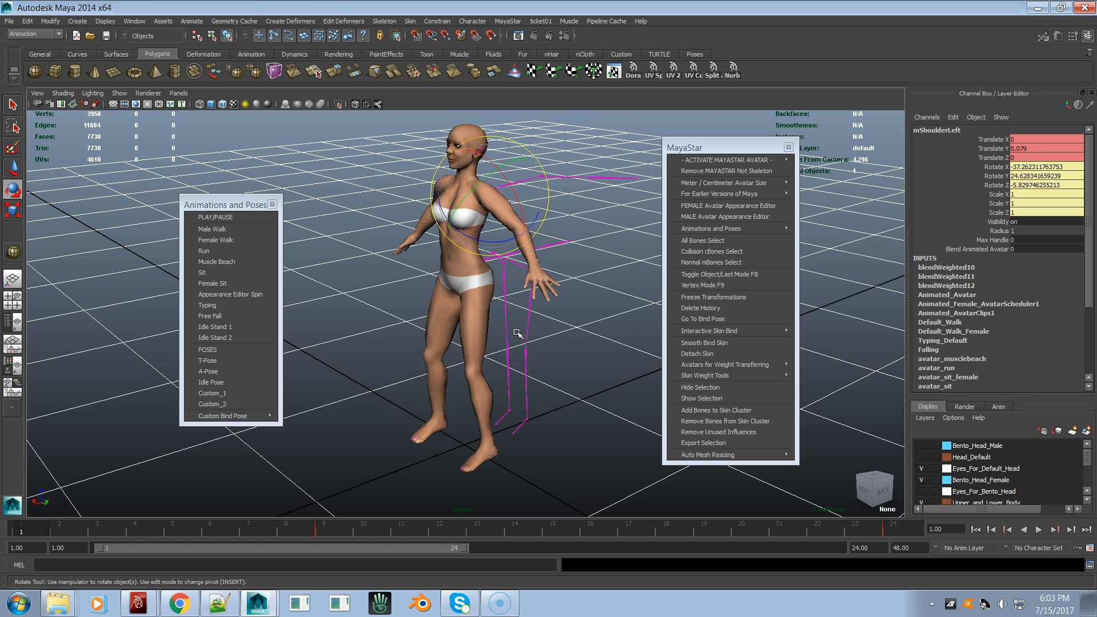
{"action": "right_click_drag", "start_coordinate": [515, 314], "coordinate": [553, 307], "text": "alt"}
{"action": "middle_click_drag", "start_coordinate": [552, 307], "coordinate": [559, 323], "text": "alt"}
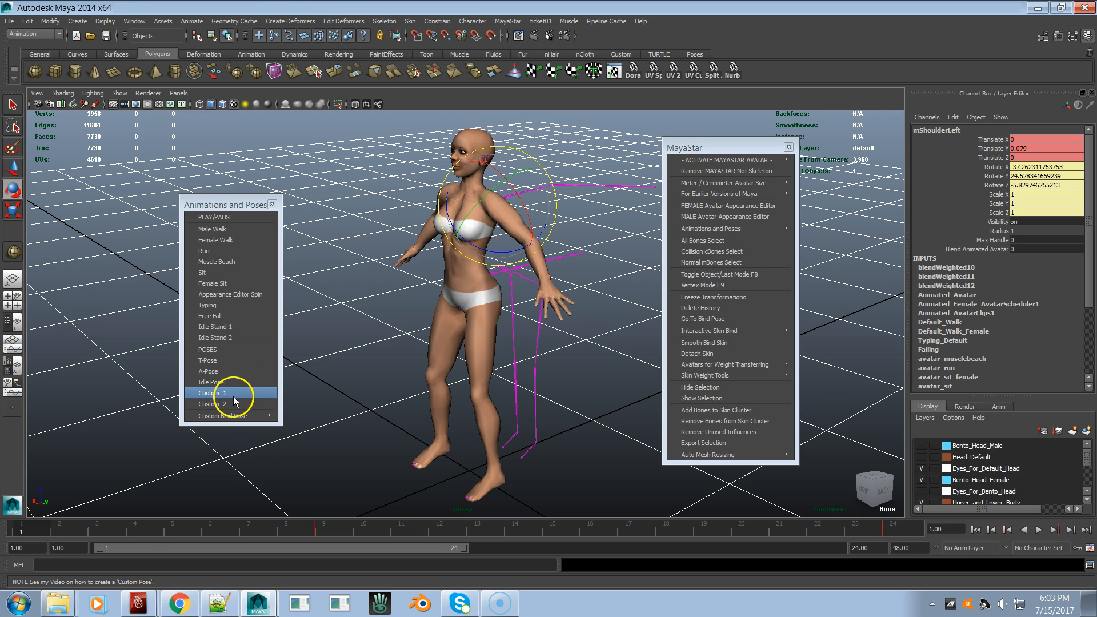
{"action": "left_click_drag", "start_coordinate": [544, 386], "coordinate": [404, 384], "text": "alt"}
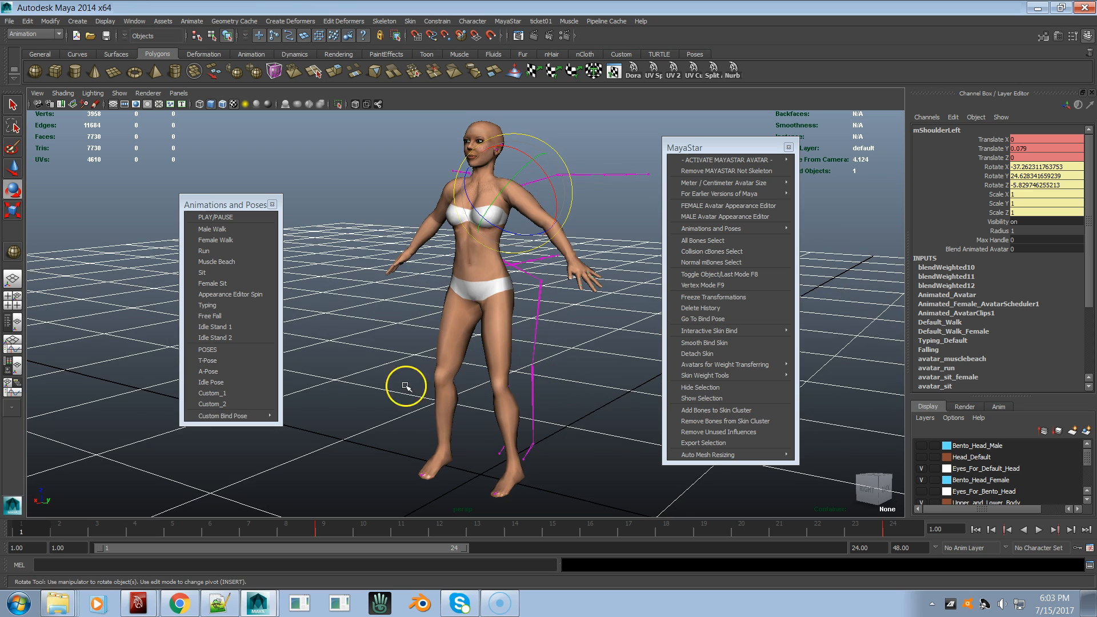
Step: Return the female avatar to the T-Pose and bring its front into view
{"action": "left_click", "coordinate": [228, 372]}
{"action": "right_click_drag", "start_coordinate": [320, 382], "coordinate": [344, 420], "text": "alt"}
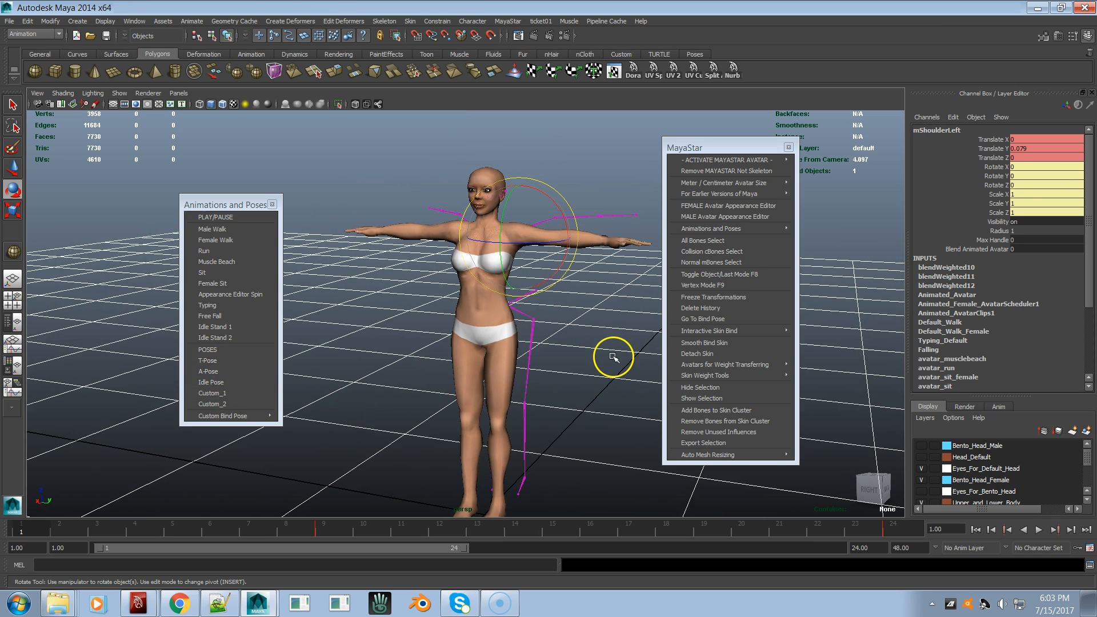
{"action": "left_click_drag", "start_coordinate": [582, 371], "coordinate": [596, 343], "text": "alt"}
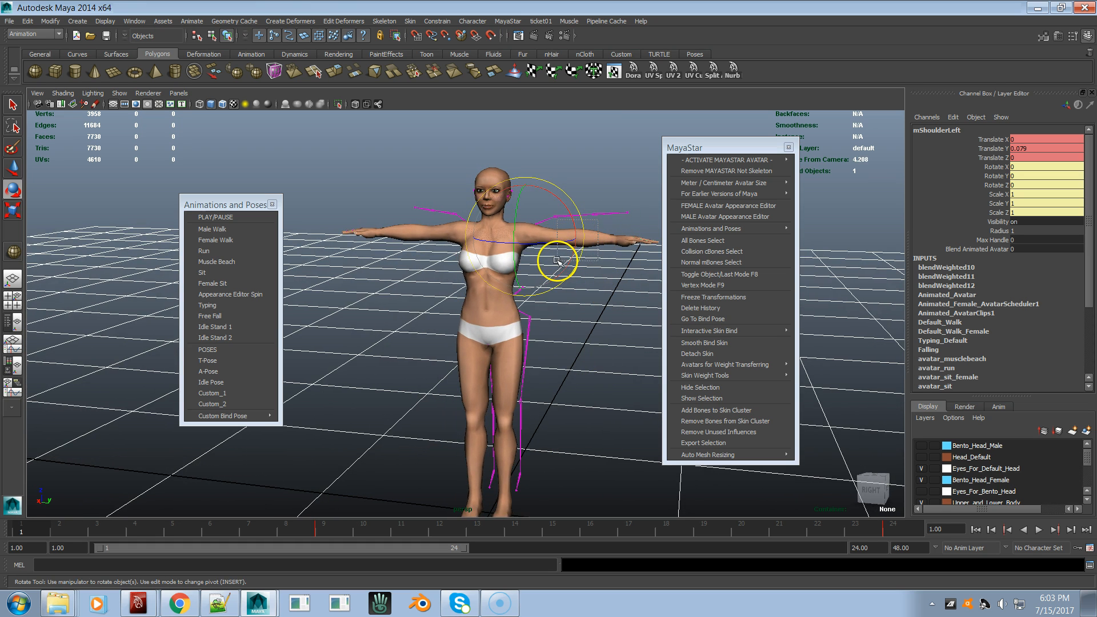
Step: Rotate the left shoulder bone downward and set its Rotate X to -45
{"action": "left_click_drag", "start_coordinate": [556, 188], "coordinate": [570, 233]}
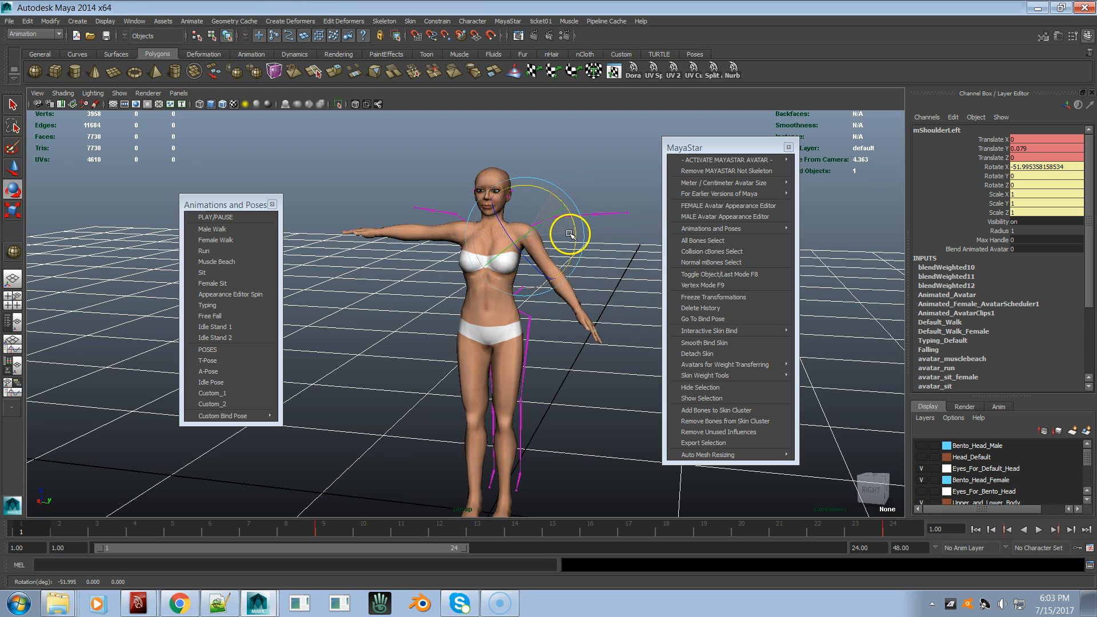
{"action": "double_click", "coordinate": [1050, 167]}
{"action": "type", "text": "-"}
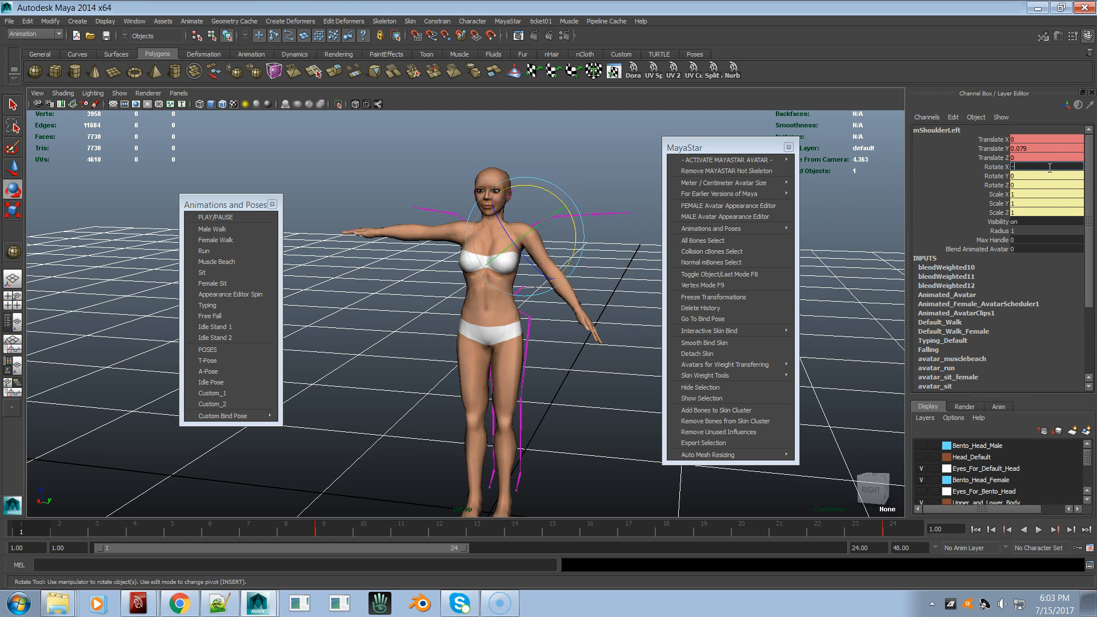
{"action": "type", "text": "45"}
{"action": "key", "text": "Return"}
Step: Select the right shoulder bone and set its Rotate X to 45 to mirror the lowered left arm
{"action": "left_click_drag", "start_coordinate": [493, 342], "coordinate": [472, 274], "text": "alt"}
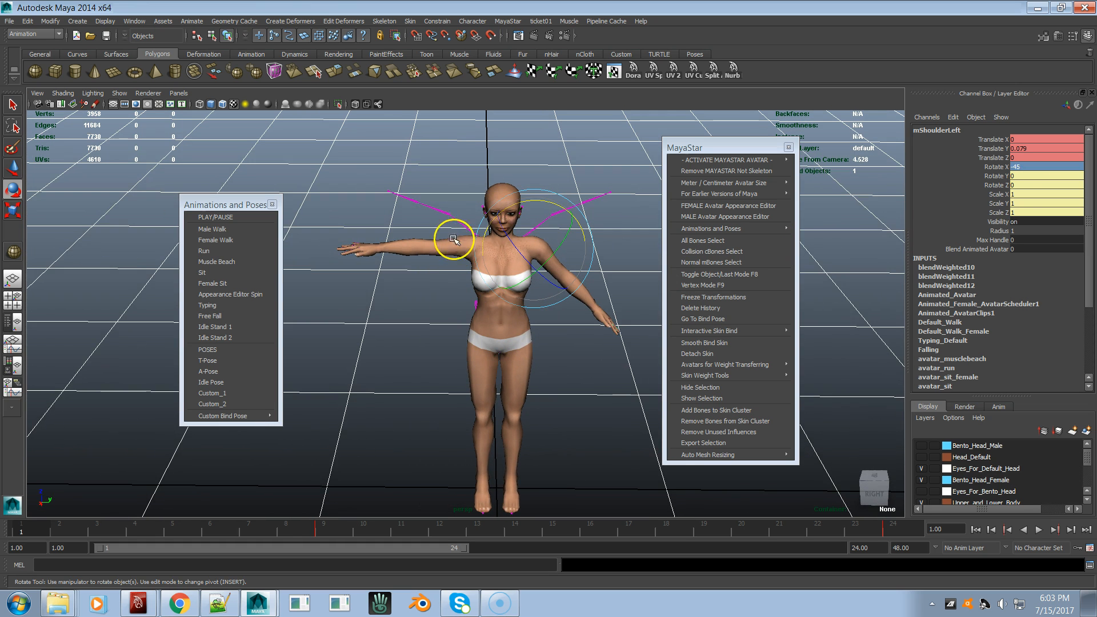
{"action": "left_click", "coordinate": [445, 271]}
{"action": "left_click", "coordinate": [954, 155]}
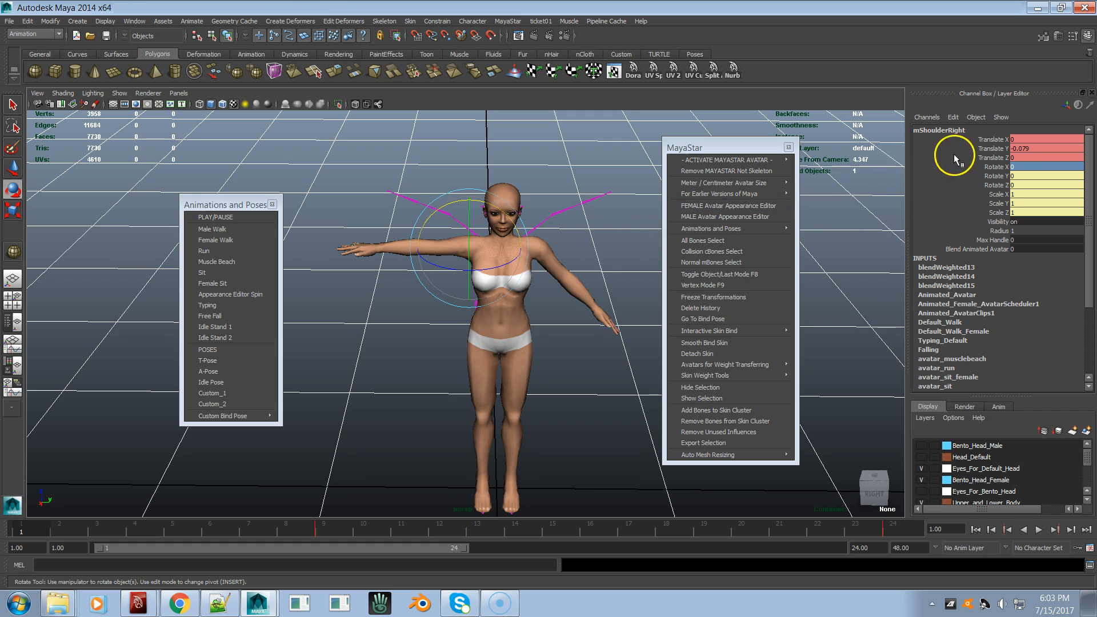
{"action": "left_click", "coordinate": [1031, 167]}
{"action": "key", "text": "Return"}
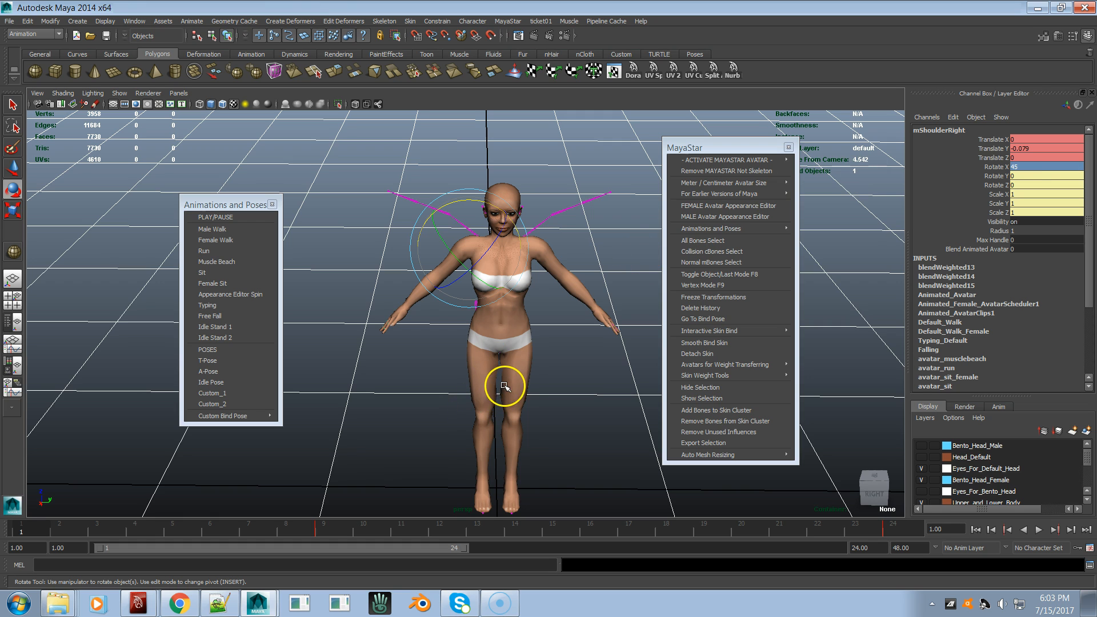
Step: Select the left hip bone, swing the leg outward, and set its Rotate X to 5
{"action": "left_click", "coordinate": [524, 383]}
{"action": "left_click_drag", "start_coordinate": [529, 392], "coordinate": [631, 398], "text": "alt"}
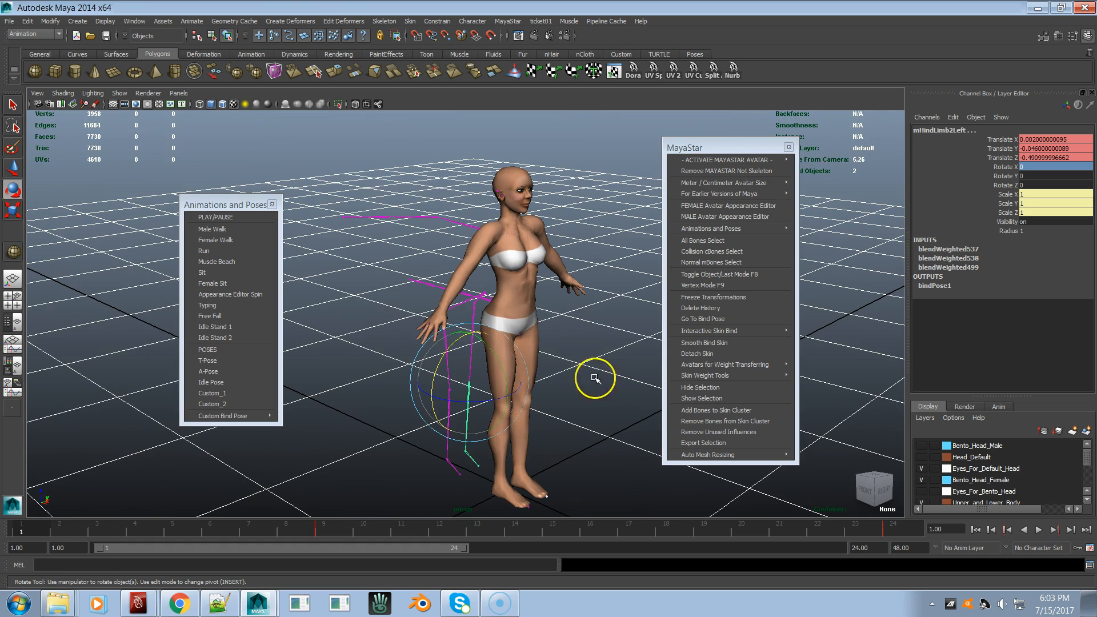
{"action": "left_click", "coordinate": [558, 345]}
{"action": "left_click_drag", "start_coordinate": [549, 343], "coordinate": [524, 361]}
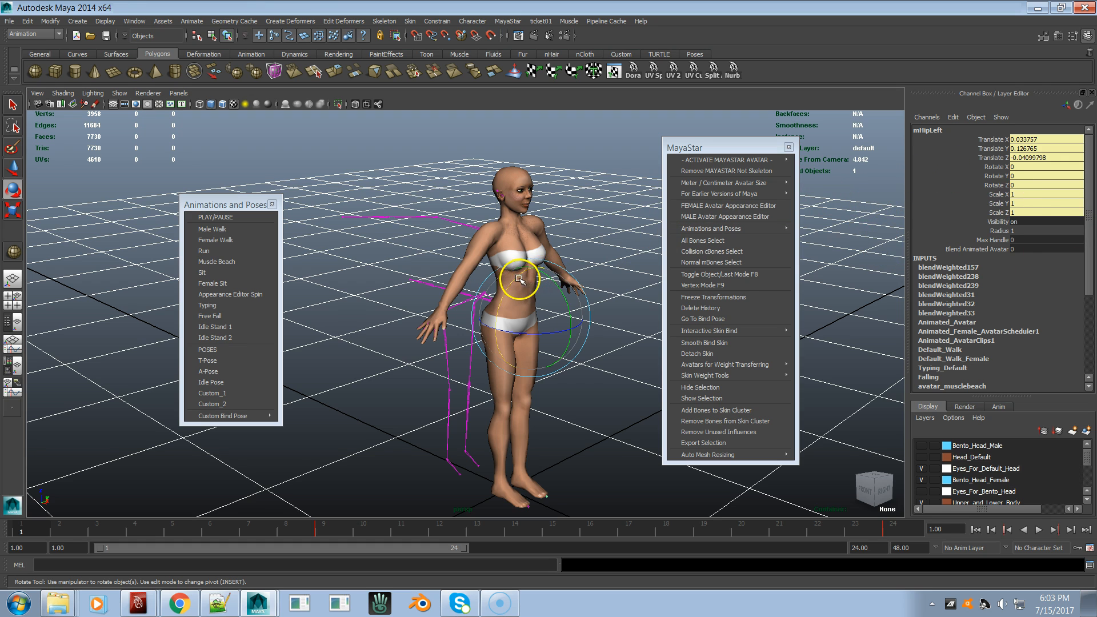
{"action": "left_click_drag", "start_coordinate": [514, 270], "coordinate": [664, 231]}
{"action": "left_click", "coordinate": [1023, 167]}
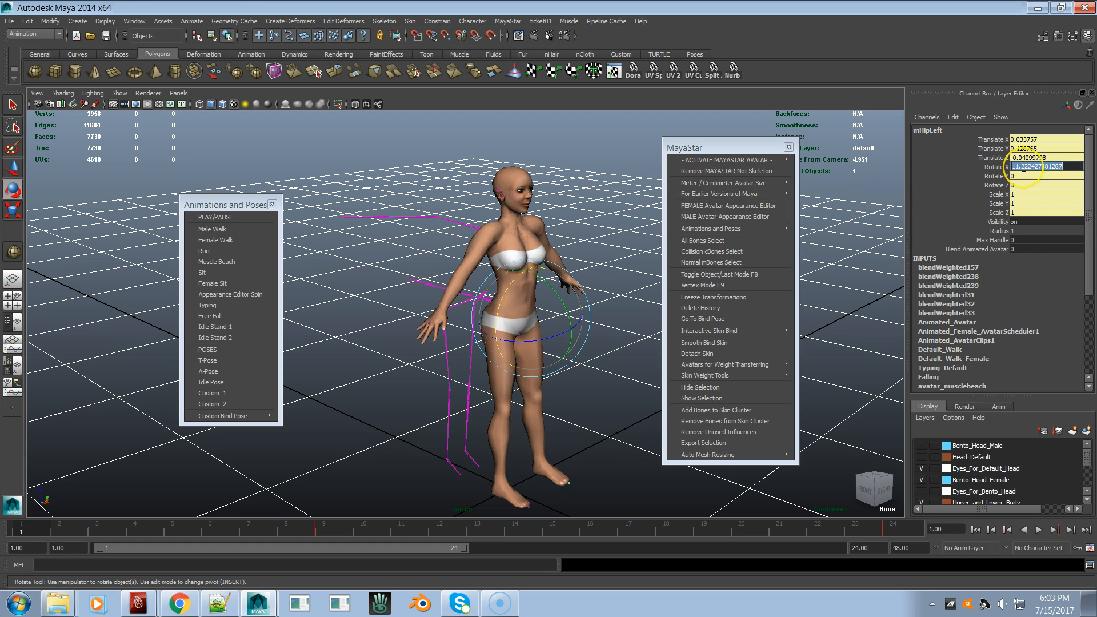
{"action": "type", "text": "5"}
{"action": "key", "text": "Return"}
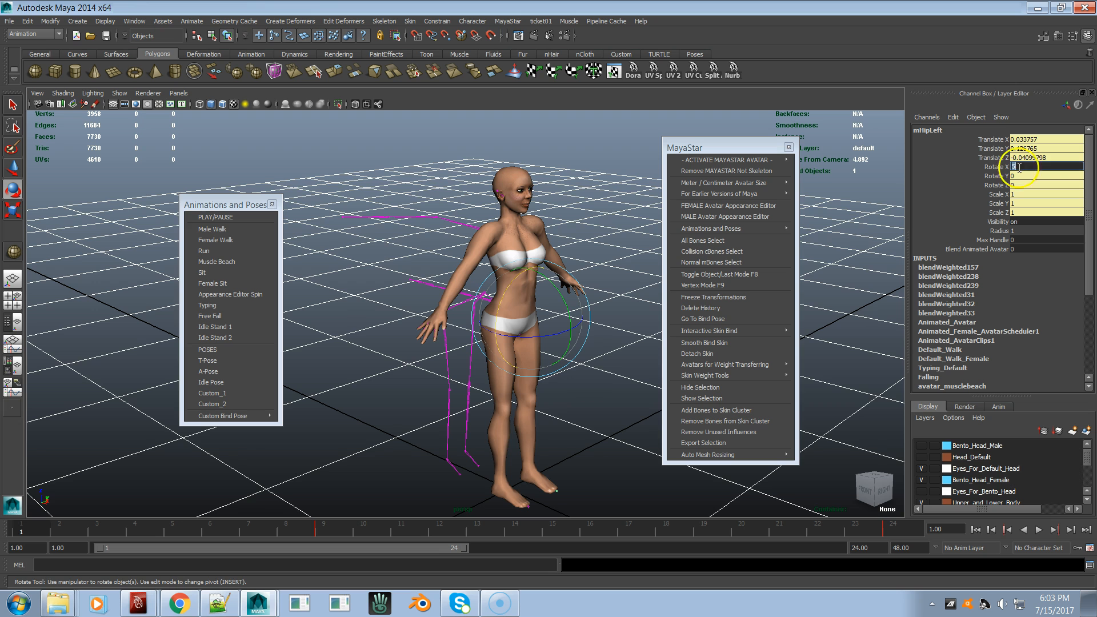
Step: Select the right hip bone, set its Rotate X to -5, and clear the selection
{"action": "left_click_drag", "start_coordinate": [455, 440], "coordinate": [345, 436], "text": "alt"}
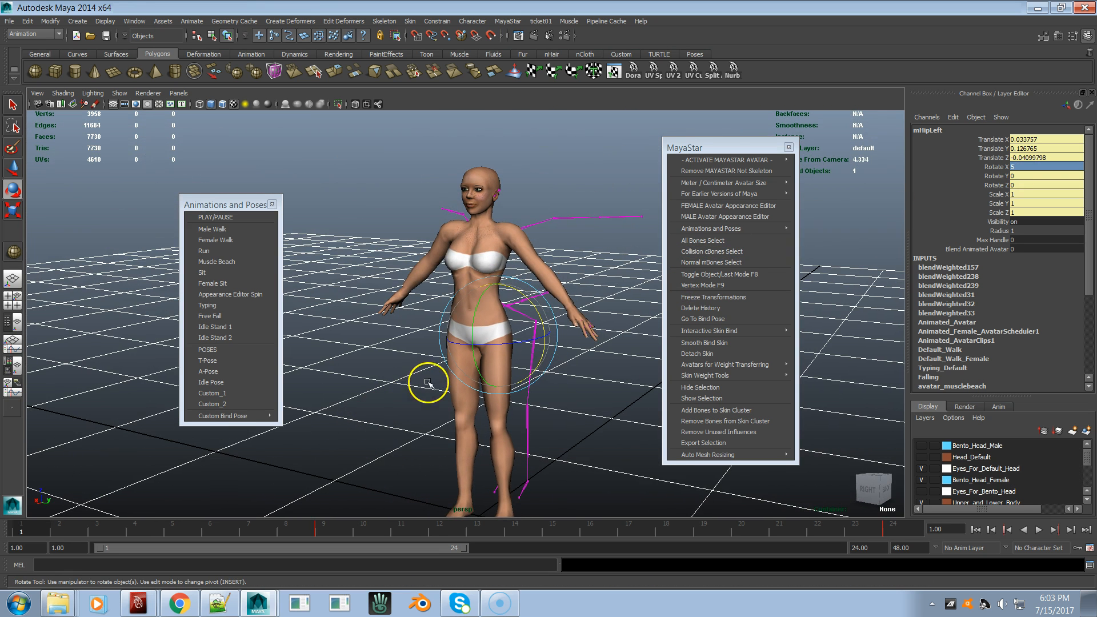
{"action": "left_click", "coordinate": [474, 364]}
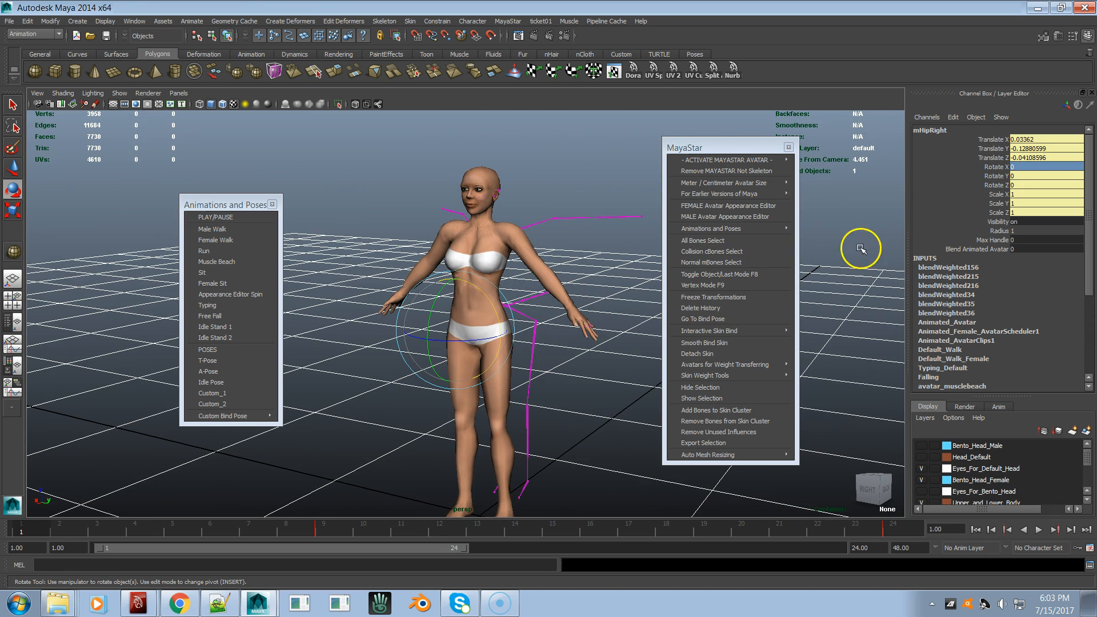
{"action": "left_click", "coordinate": [1023, 167]}
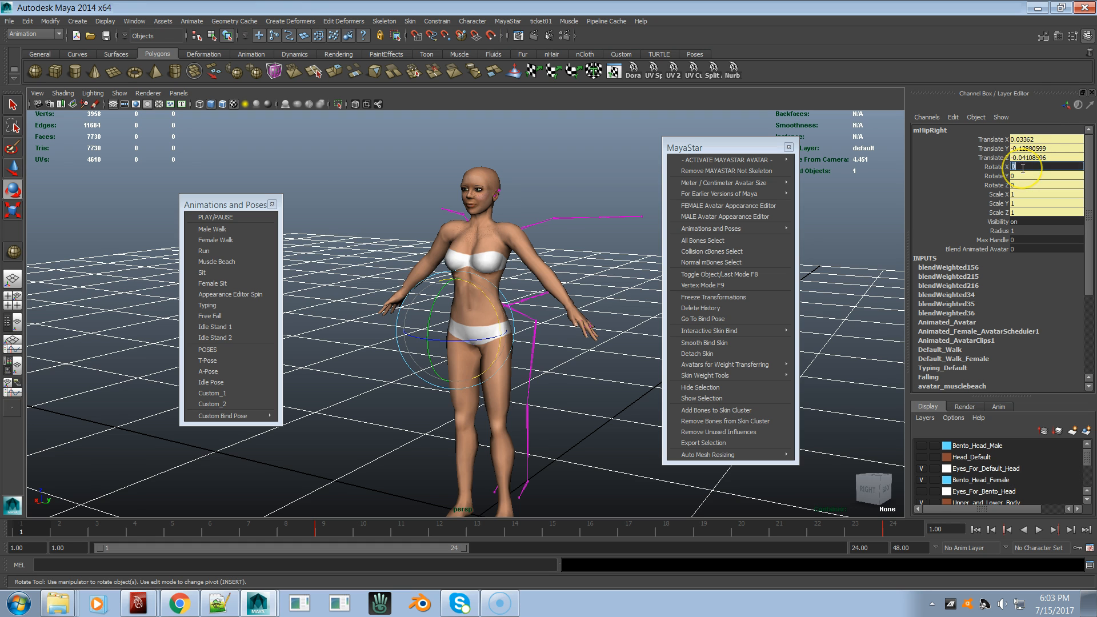
{"action": "type", "text": "-5"}
{"action": "key", "text": "Return"}
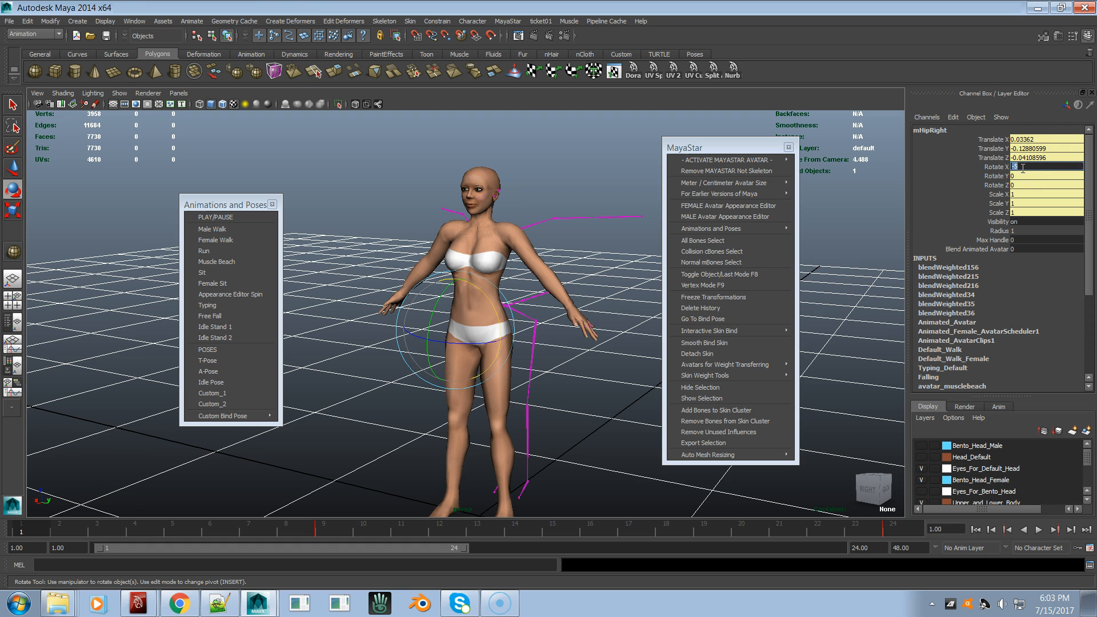
{"action": "left_click_drag", "start_coordinate": [526, 337], "coordinate": [441, 342], "text": "alt"}
{"action": "left_click_drag", "start_coordinate": [539, 367], "coordinate": [529, 379], "text": "alt"}
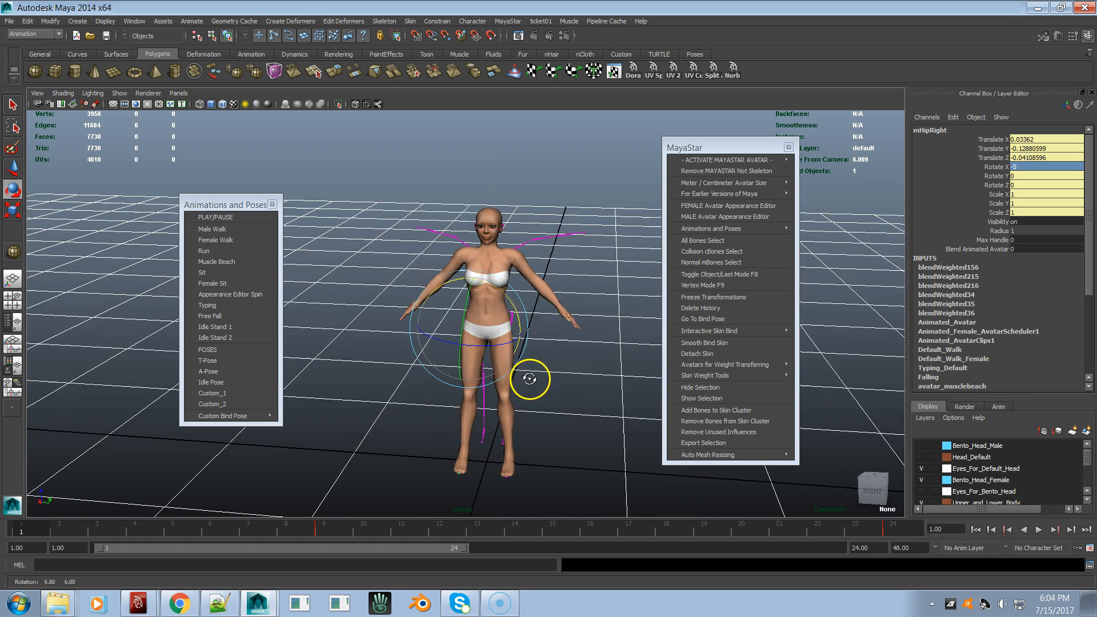
{"action": "left_click", "coordinate": [600, 371]}
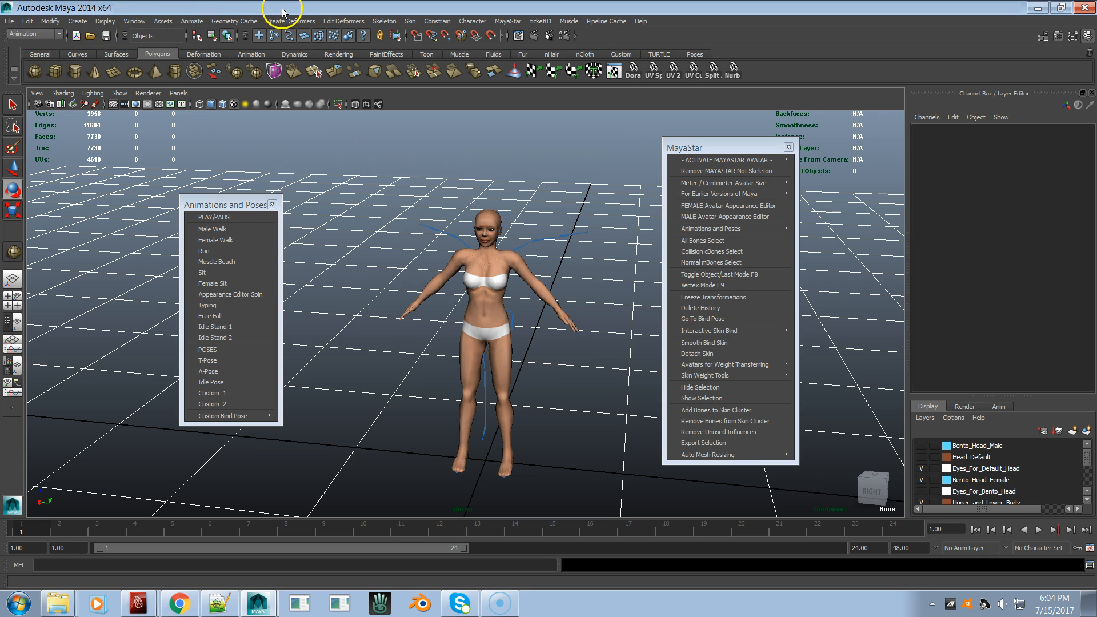
Step: Open the Create Pose options and try to create a pose named Custom_1 from the avatar's current stance
{"action": "left_click", "coordinate": [193, 22]}
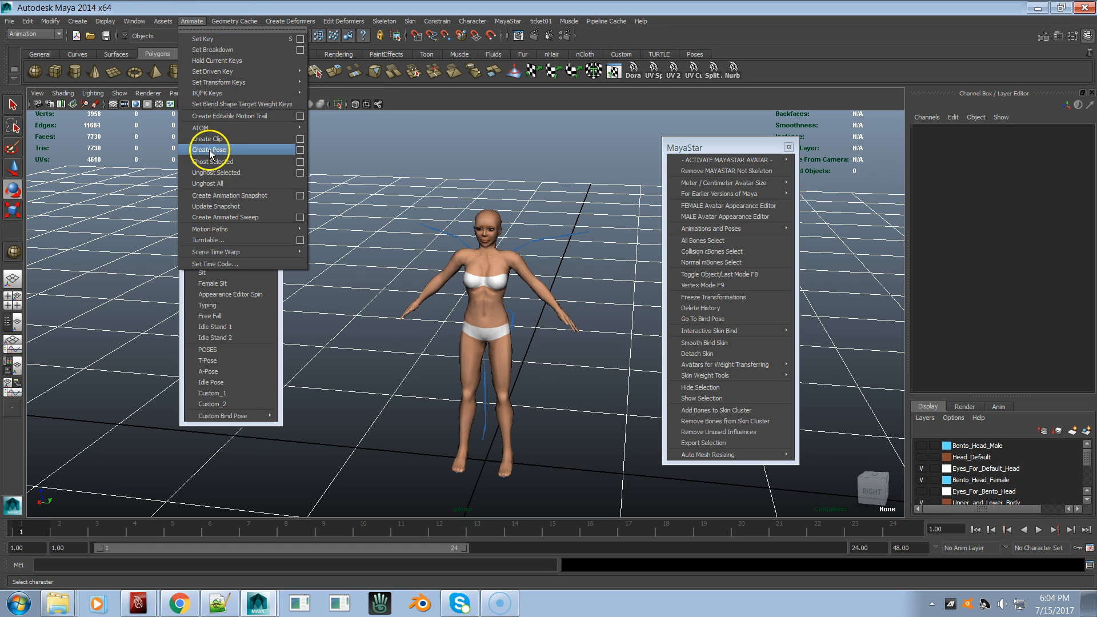
{"action": "left_click", "coordinate": [299, 150]}
{"action": "left_click_drag", "start_coordinate": [887, 93], "coordinate": [258, 94]}
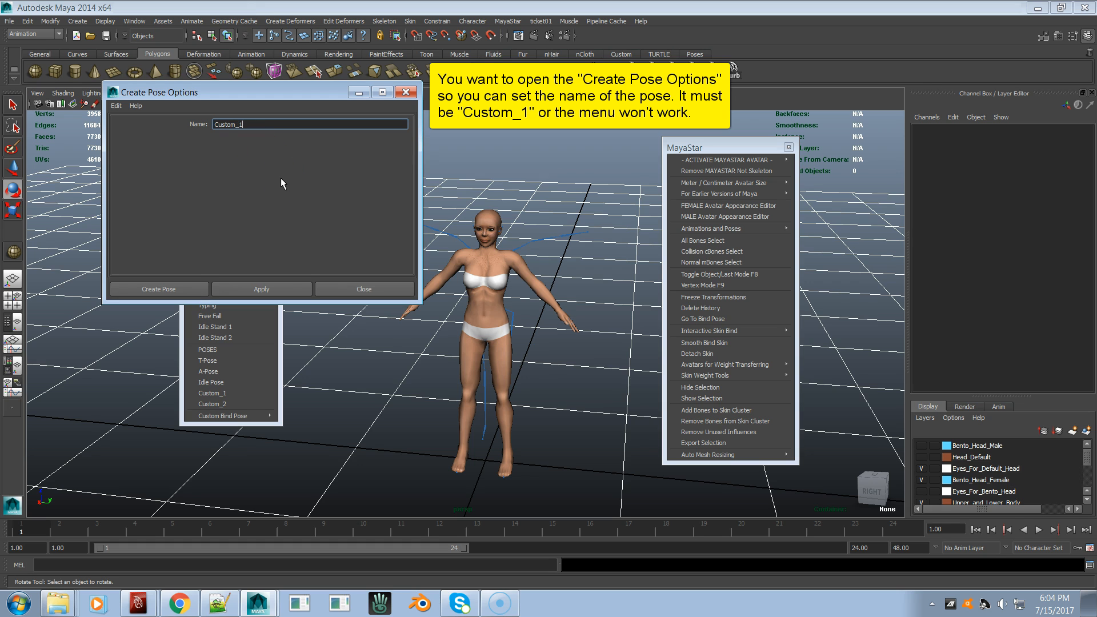
{"action": "left_click", "coordinate": [197, 289]}
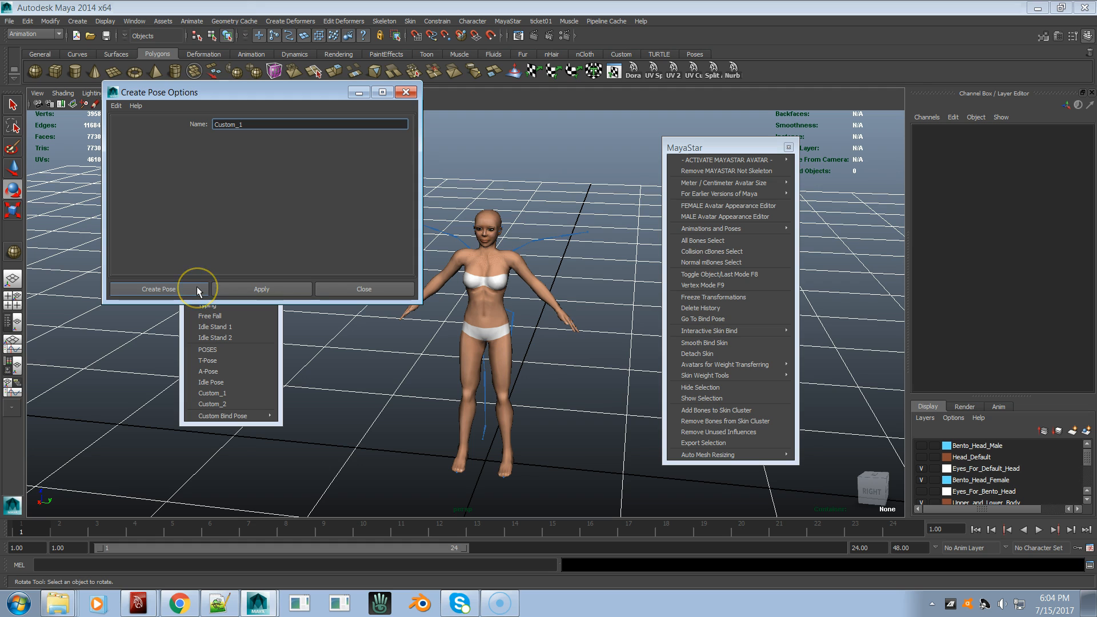
{"action": "left_click", "coordinate": [231, 289]}
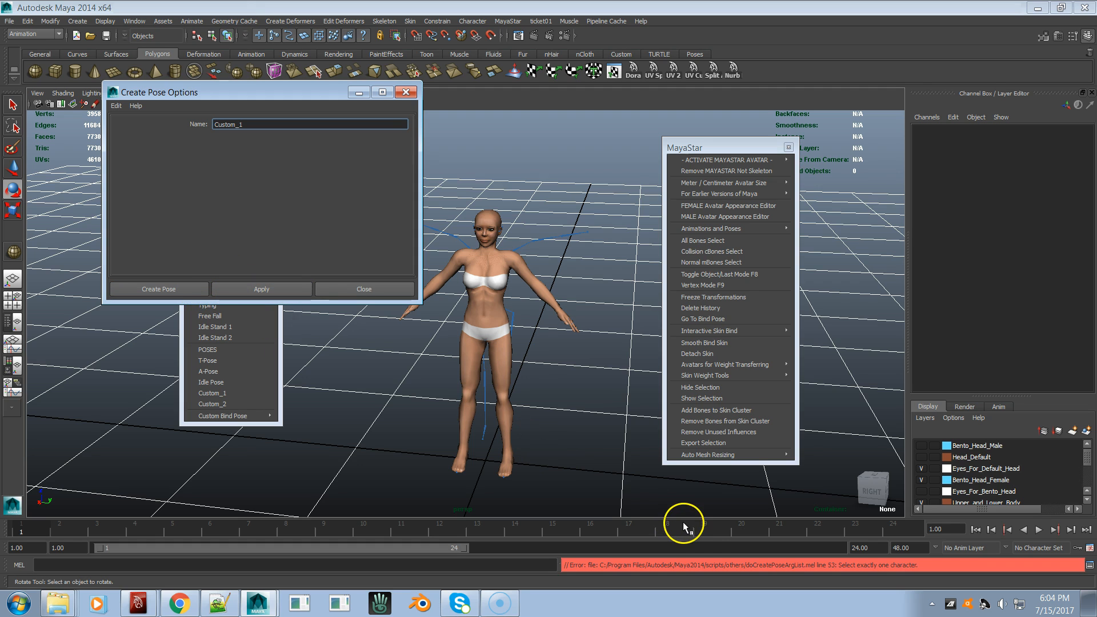
Step: Check which character sets are available for the pose and close the list without choosing one
{"action": "left_click", "coordinate": [1033, 548]}
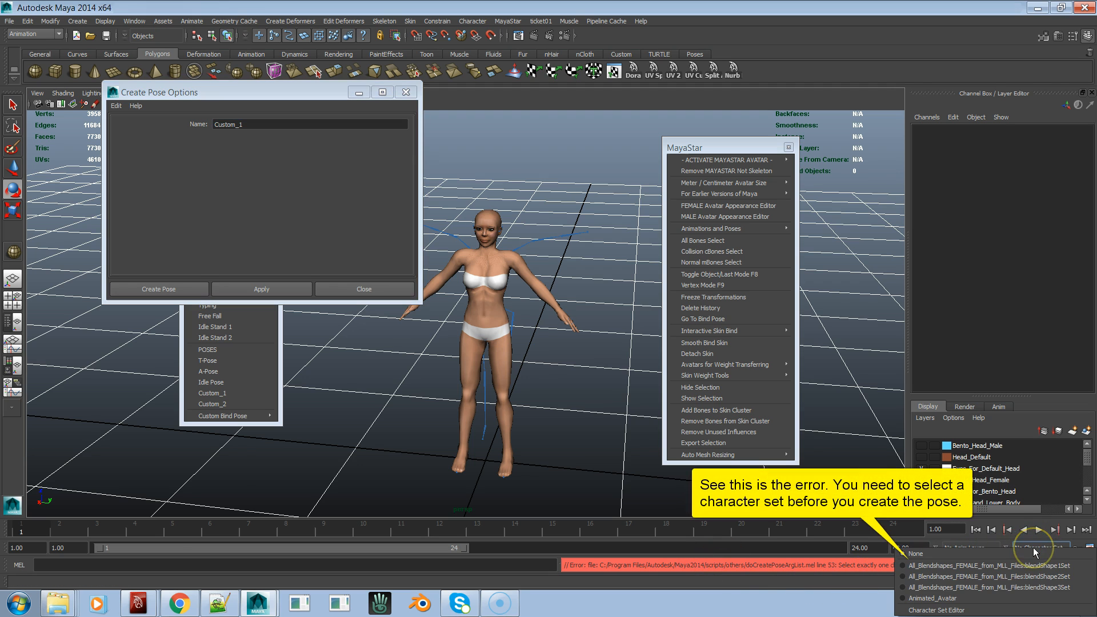
{"action": "left_click", "coordinate": [1035, 546]}
{"action": "left_click", "coordinate": [1036, 545]}
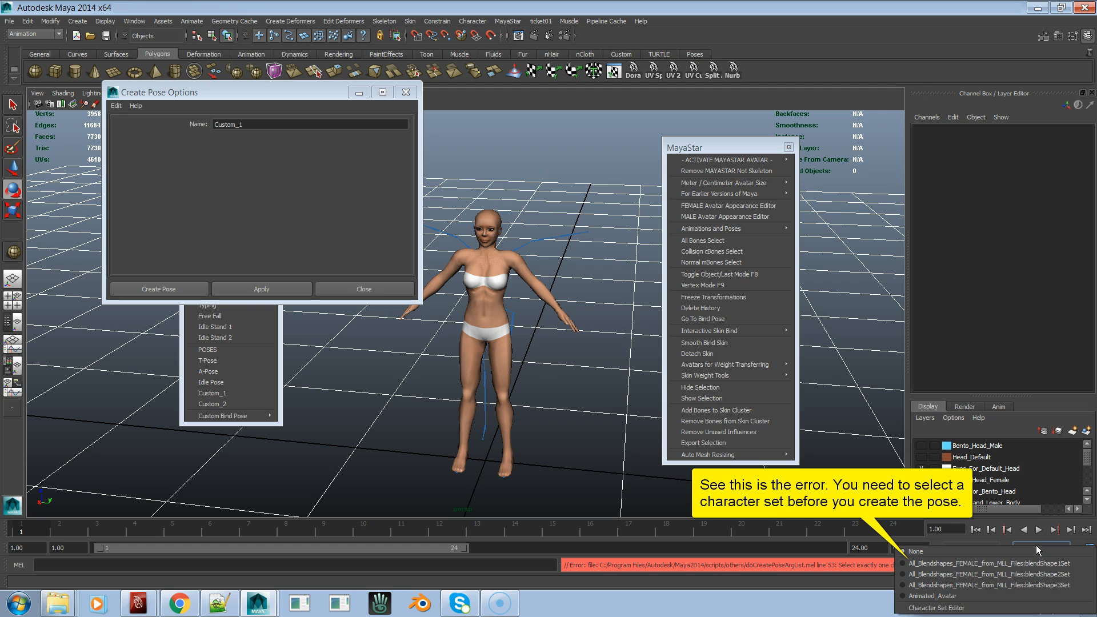
{"action": "left_click", "coordinate": [800, 544]}
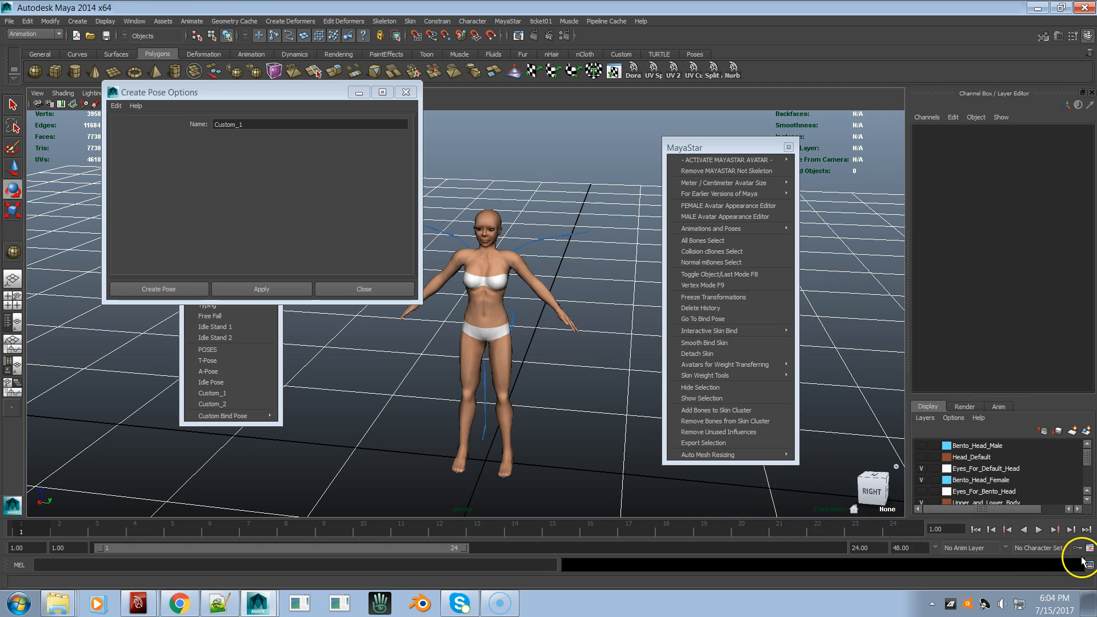
Step: Set the active character set to Animated_Avatar and create the Custom_1 pose from the avatar's current stance
{"action": "left_click", "coordinate": [1041, 547]}
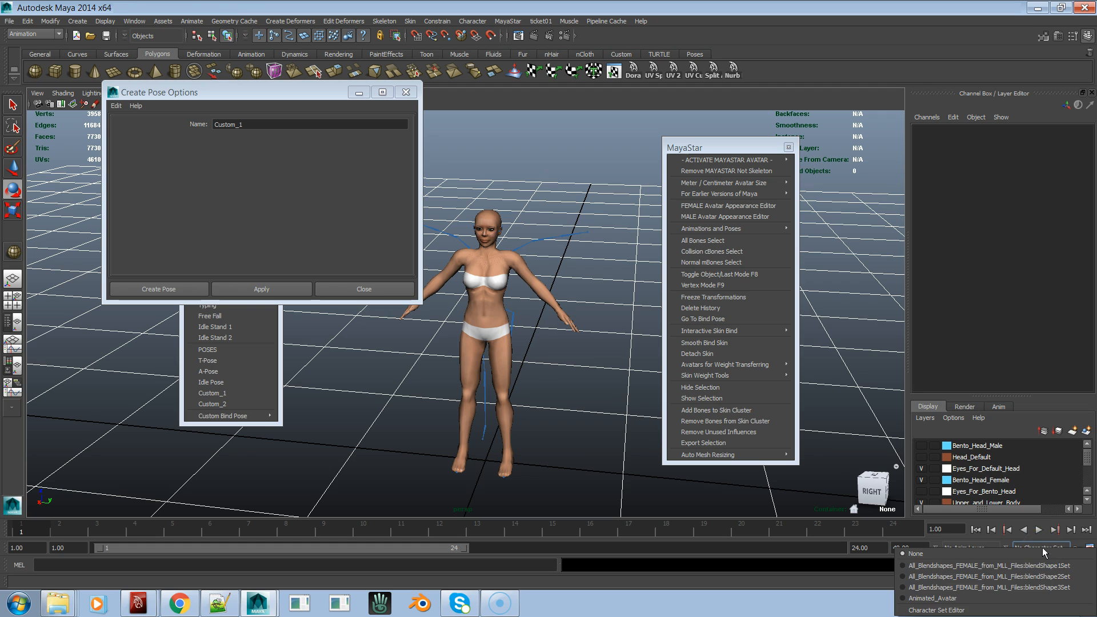
{"action": "left_click", "coordinate": [990, 601]}
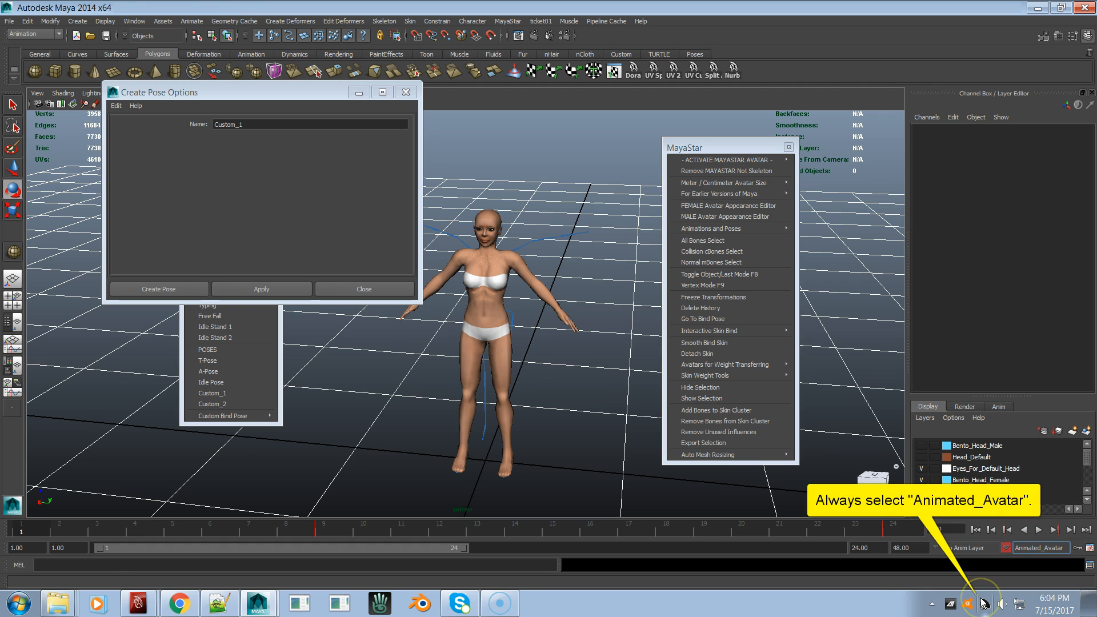
{"action": "left_click", "coordinate": [276, 289]}
{"action": "left_click", "coordinate": [275, 289]}
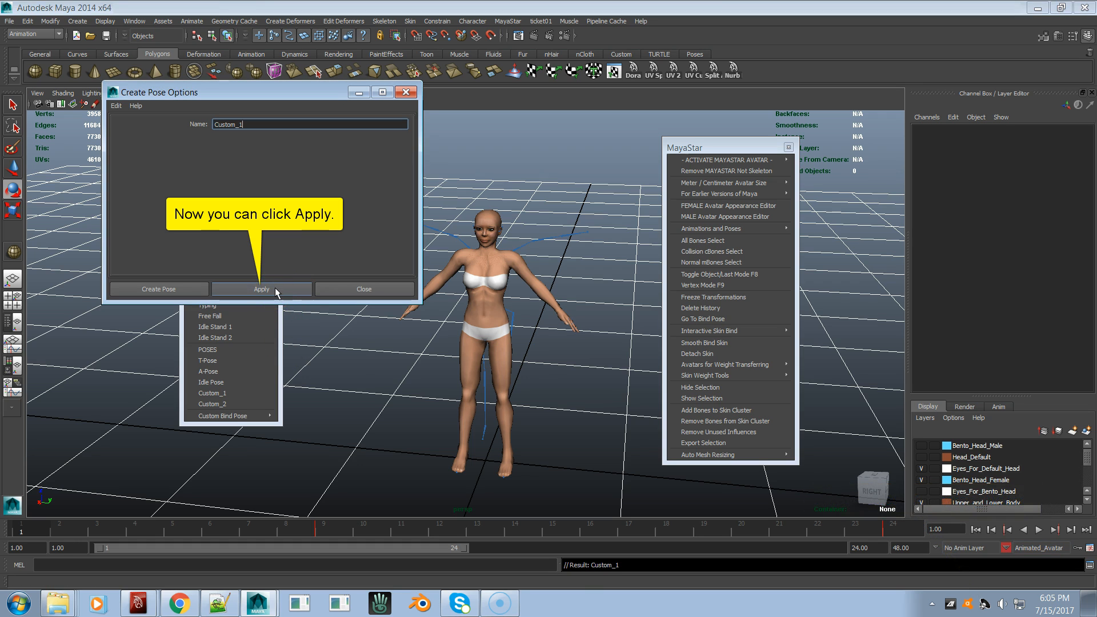
{"action": "mouse_move", "coordinate": [737, 377]}
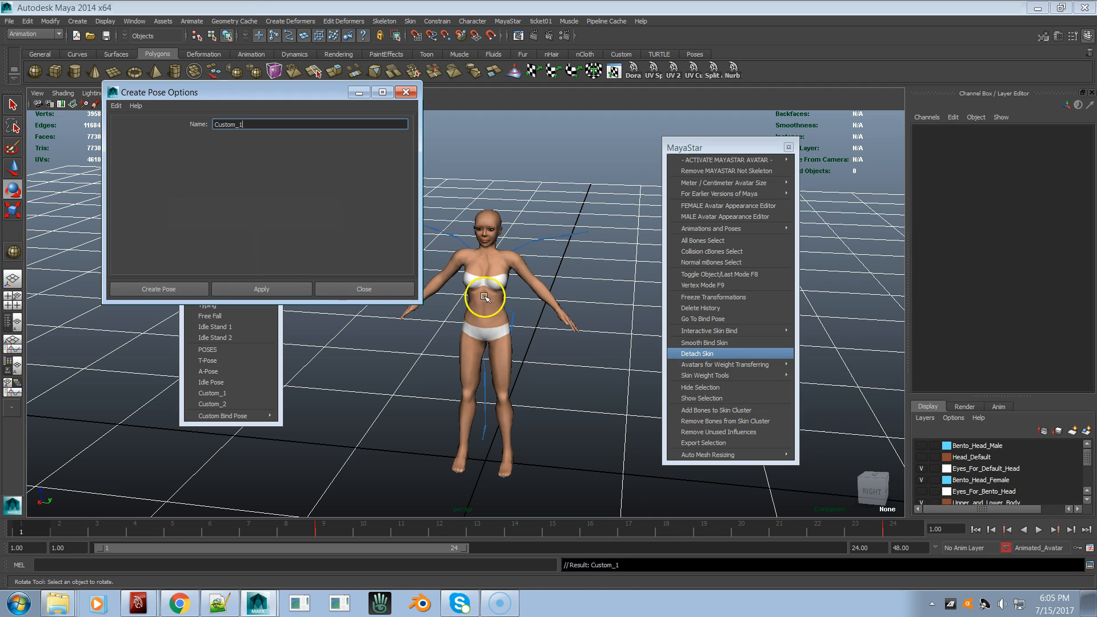
Step: Move the Create Pose options aside and test Custom_1 against T-Pose, A-Pose and Idle Pose, finishing on Custom_1
{"action": "left_click_drag", "start_coordinate": [280, 93], "coordinate": [1096, 178]}
{"action": "left_click", "coordinate": [197, 360]}
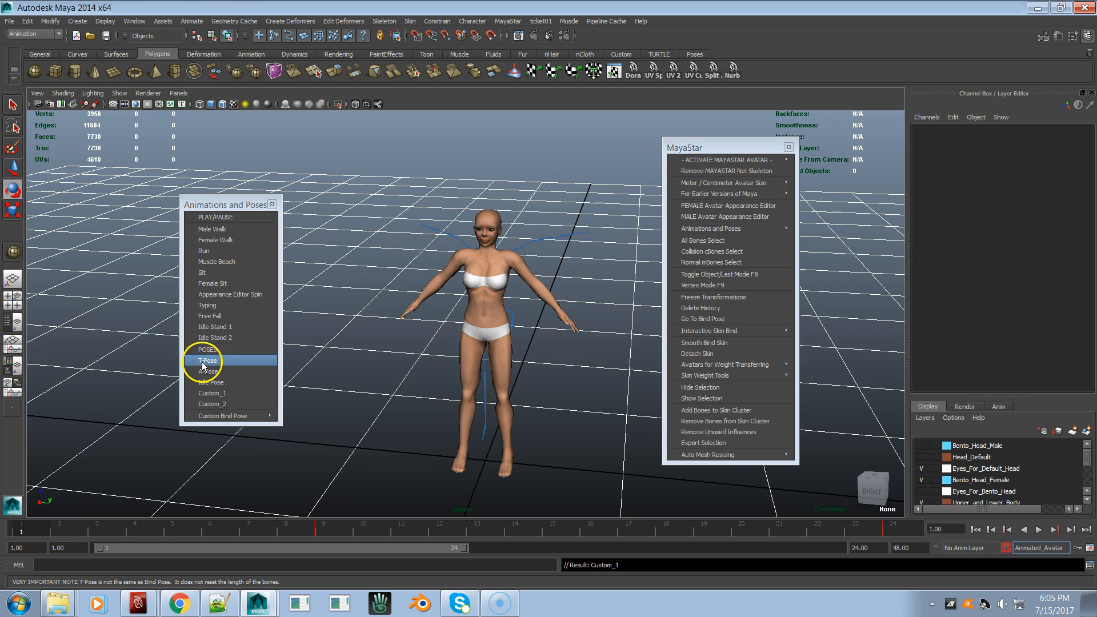
{"action": "left_click", "coordinate": [217, 394]}
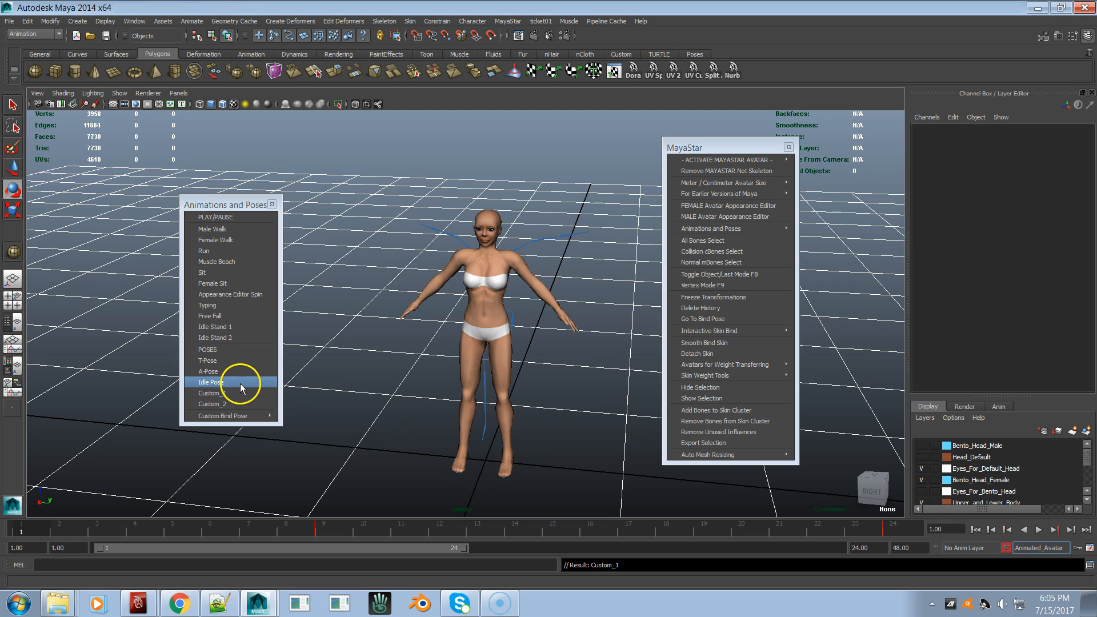
{"action": "left_click", "coordinate": [238, 382]}
{"action": "left_click", "coordinate": [239, 372]}
{"action": "left_click", "coordinate": [239, 362]}
{"action": "left_click", "coordinate": [236, 392]}
{"action": "left_click_drag", "start_coordinate": [419, 388], "coordinate": [454, 359], "text": "alt"}
{"action": "left_click_drag", "start_coordinate": [469, 359], "coordinate": [458, 367], "text": "alt"}
Step: Create a custom bind pose from the avatar's current Custom_1 stance
{"action": "mouse_move", "coordinate": [260, 418]}
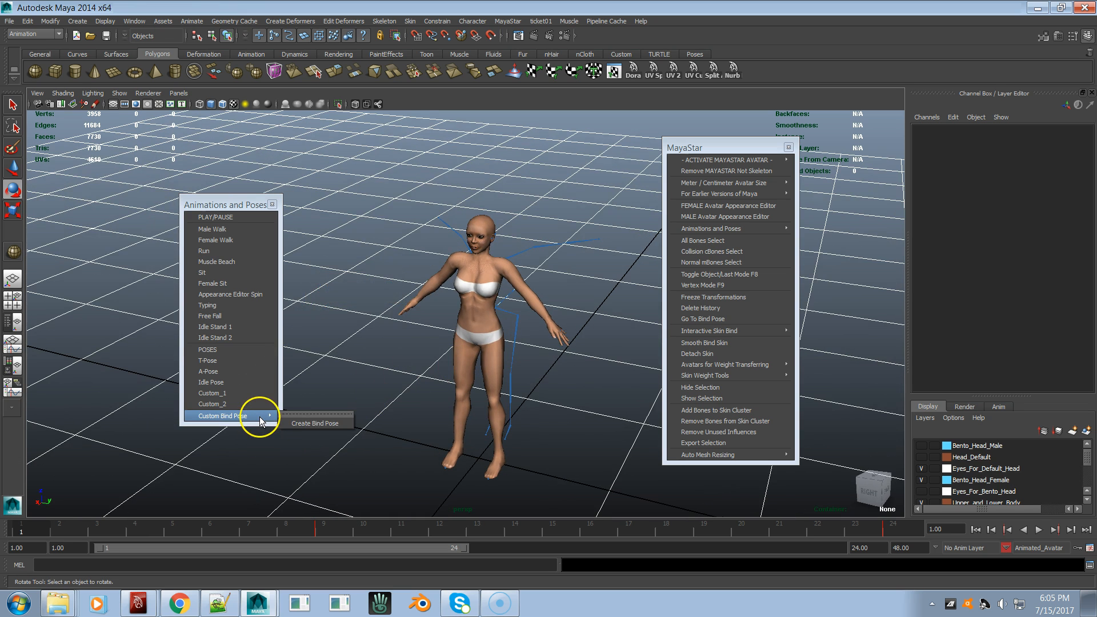
{"action": "left_click", "coordinate": [296, 423]}
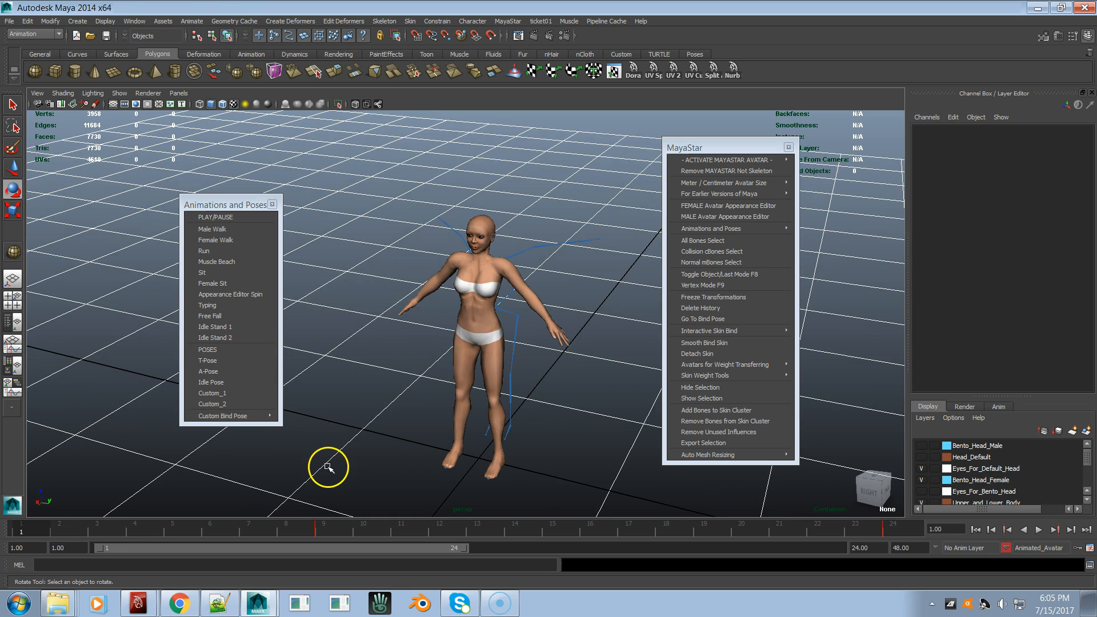
Step: Check Custom_1 once more by putting the avatar in T-Pose and then back in Custom_1
{"action": "mouse_move", "coordinate": [375, 434]}
{"action": "left_mouse_down", "text": "alt"}
{"action": "mouse_move", "coordinate": [326, 448]}
{"action": "mouse_move", "coordinate": [366, 427]}
{"action": "left_mouse_up", "text": "alt"}
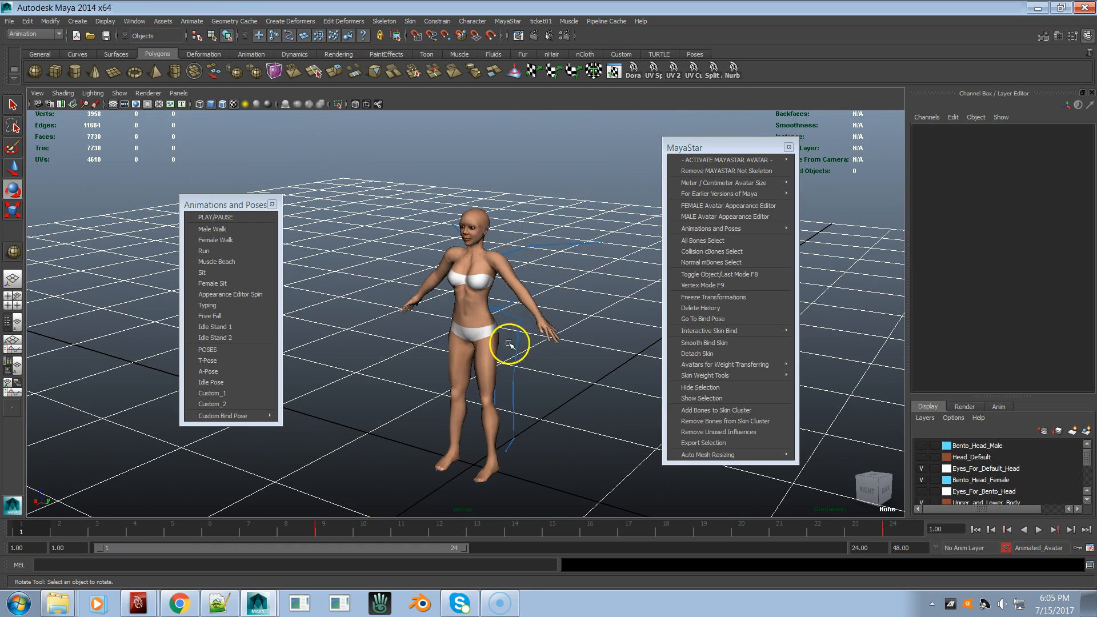
{"action": "mouse_move", "coordinate": [473, 382]}
{"action": "left_mouse_down", "text": "alt"}
{"action": "mouse_move", "coordinate": [389, 333]}
{"action": "mouse_move", "coordinate": [430, 392]}
{"action": "mouse_move", "coordinate": [481, 384]}
{"action": "left_mouse_up", "text": "alt"}
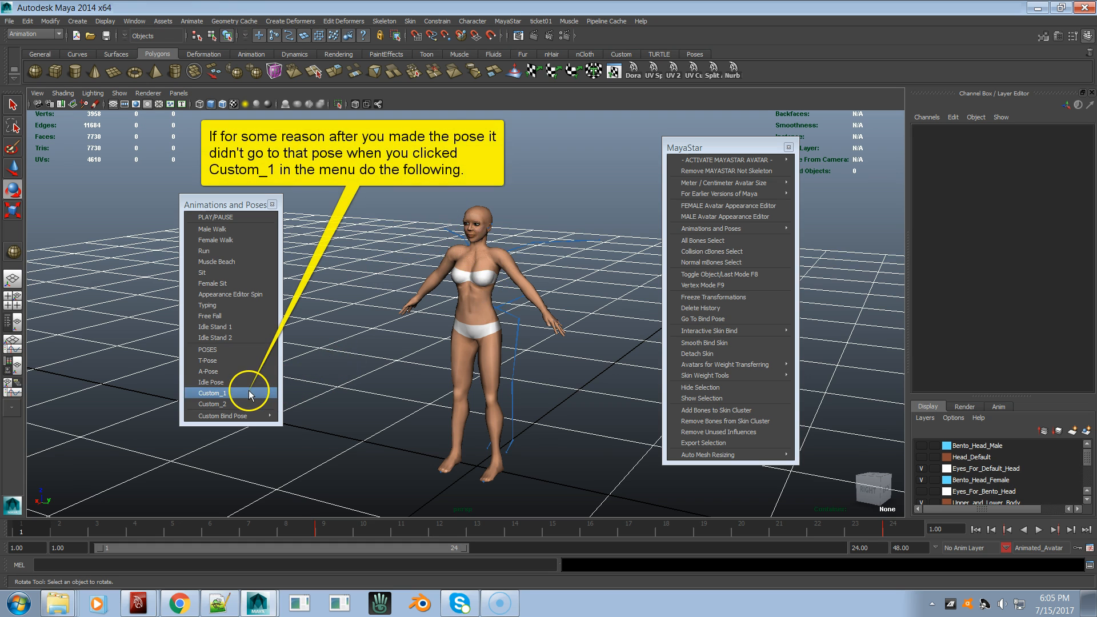
{"action": "left_click", "coordinate": [247, 362]}
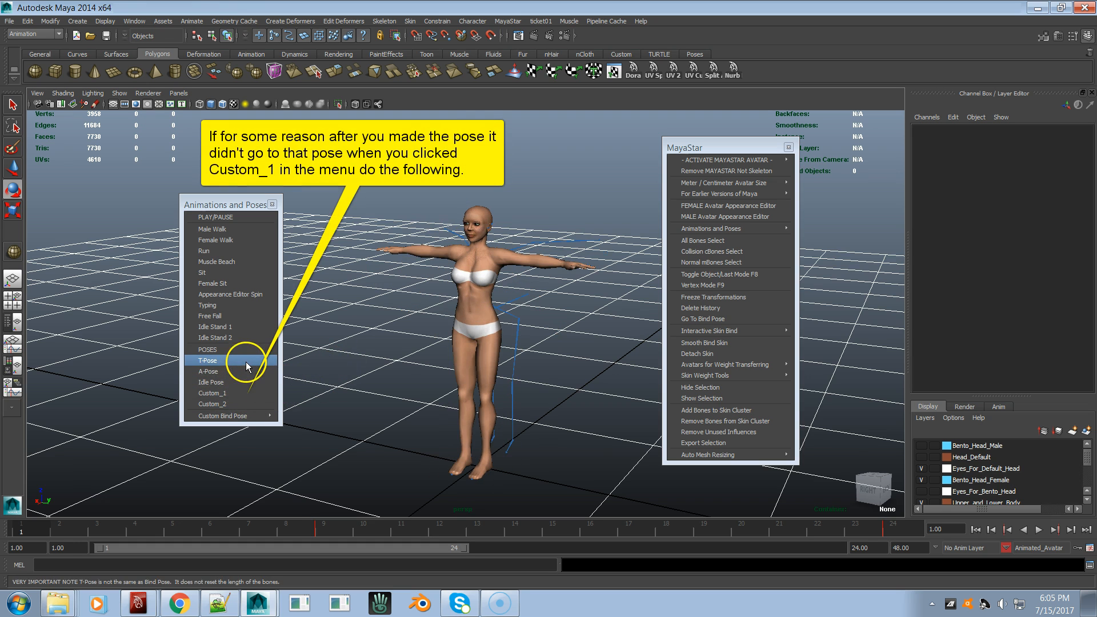
{"action": "left_click", "coordinate": [239, 393]}
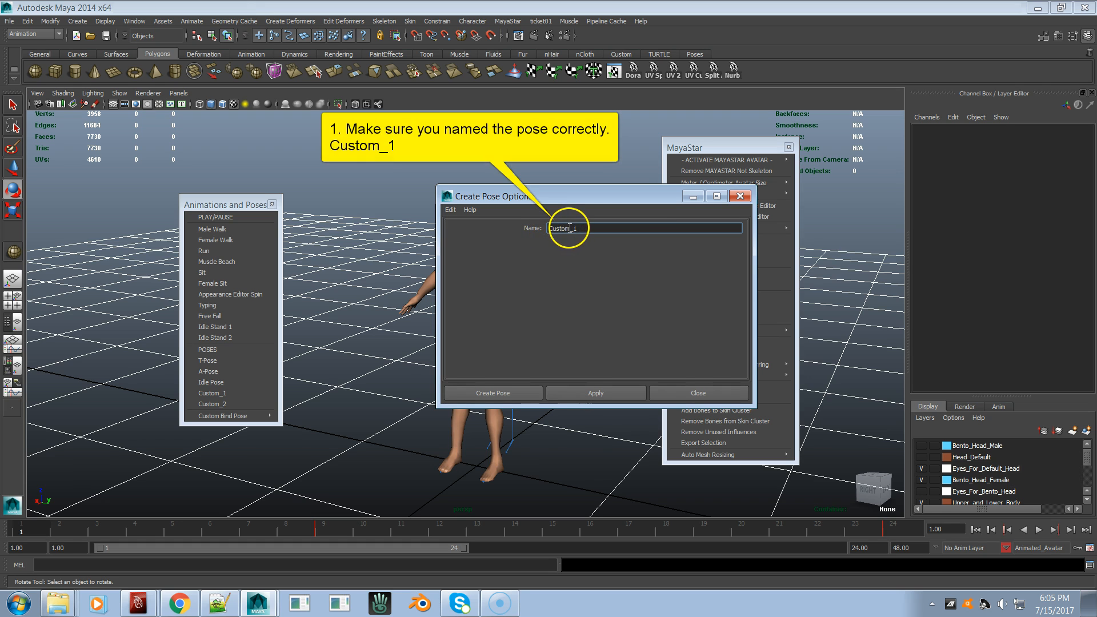
Step: Create two more poses from the same stance, leaving the pose name as Custom_1
{"action": "left_click_drag", "start_coordinate": [552, 201], "coordinate": [675, 160]}
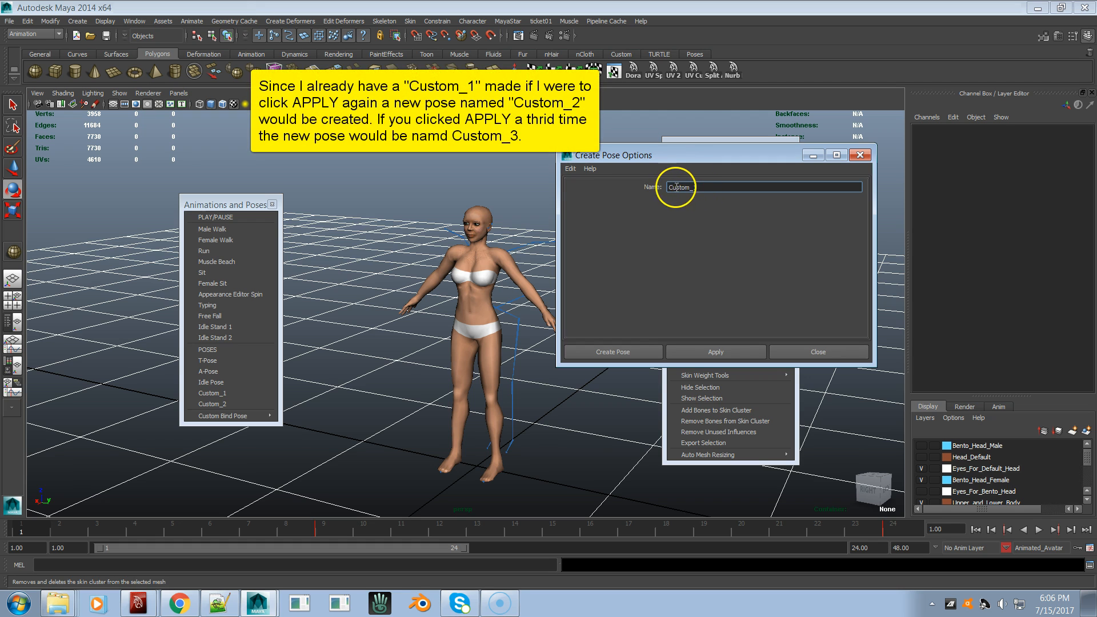
{"action": "left_click", "coordinate": [713, 350]}
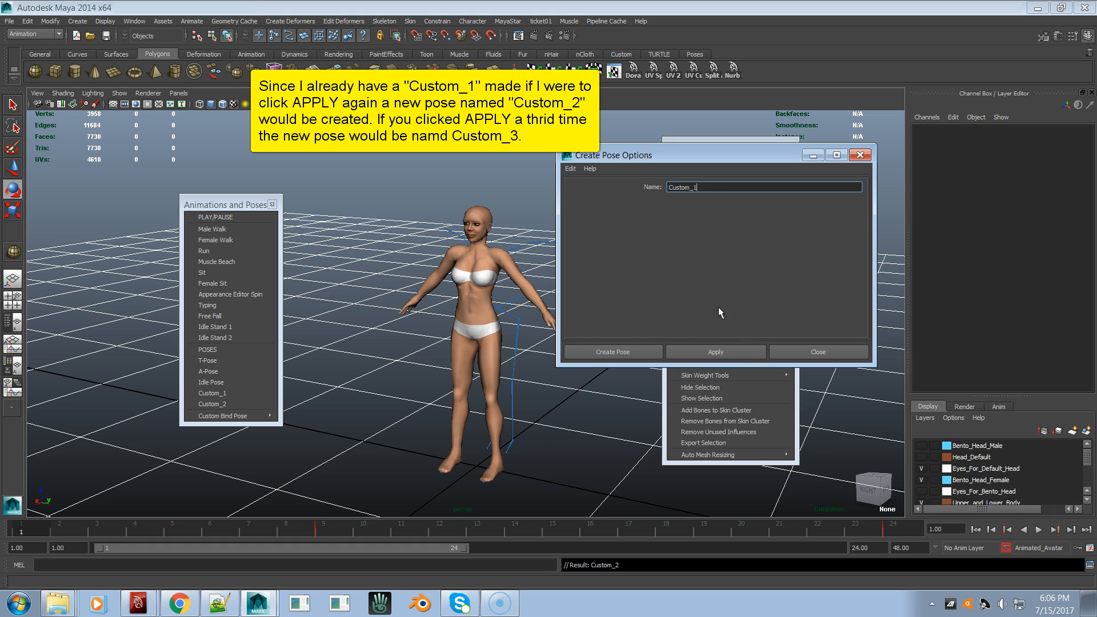
{"action": "left_click", "coordinate": [714, 351]}
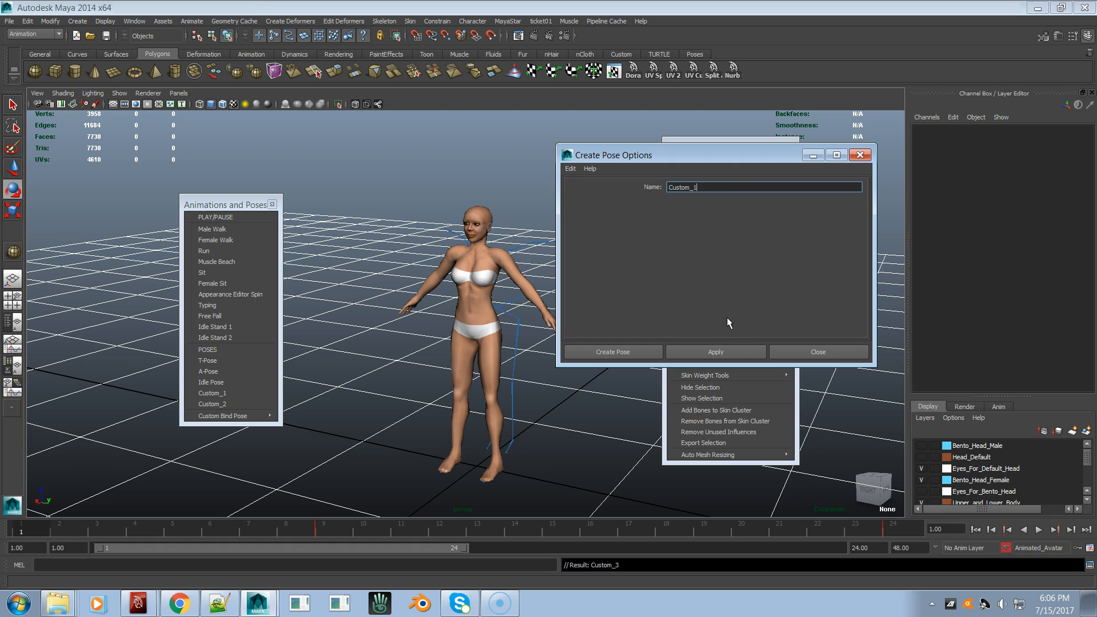
Step: Undo the extra pose creations and the last application of Custom_1 to the avatar
{"action": "left_click", "coordinate": [549, 198]}
{"action": "left_click", "coordinate": [443, 136]}
{"action": "key", "text": "ctrl+z"}
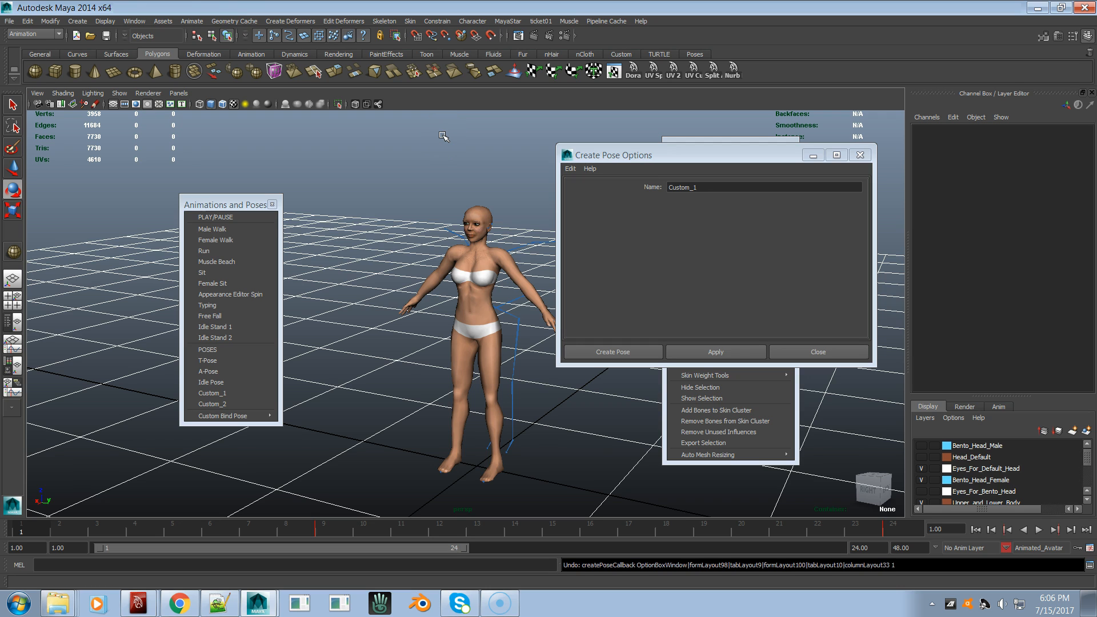
{"action": "key", "text": "ctrl+z"}
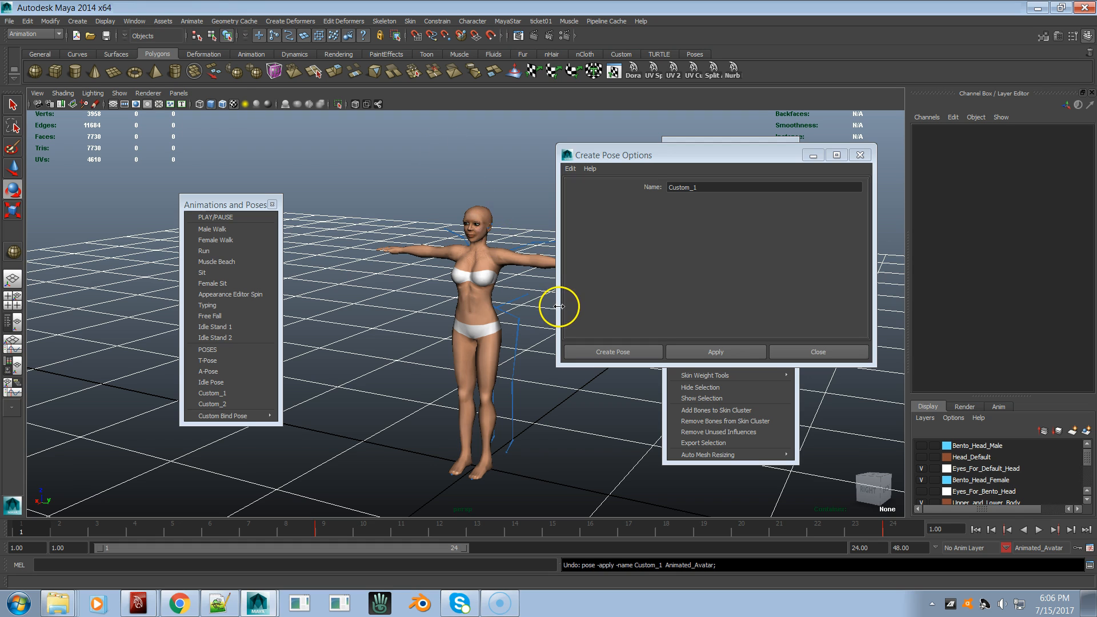
Step: Open the Visor, check which character poses exist in the scene, and move the Visor clear of the avatar
{"action": "left_click", "coordinate": [137, 22]}
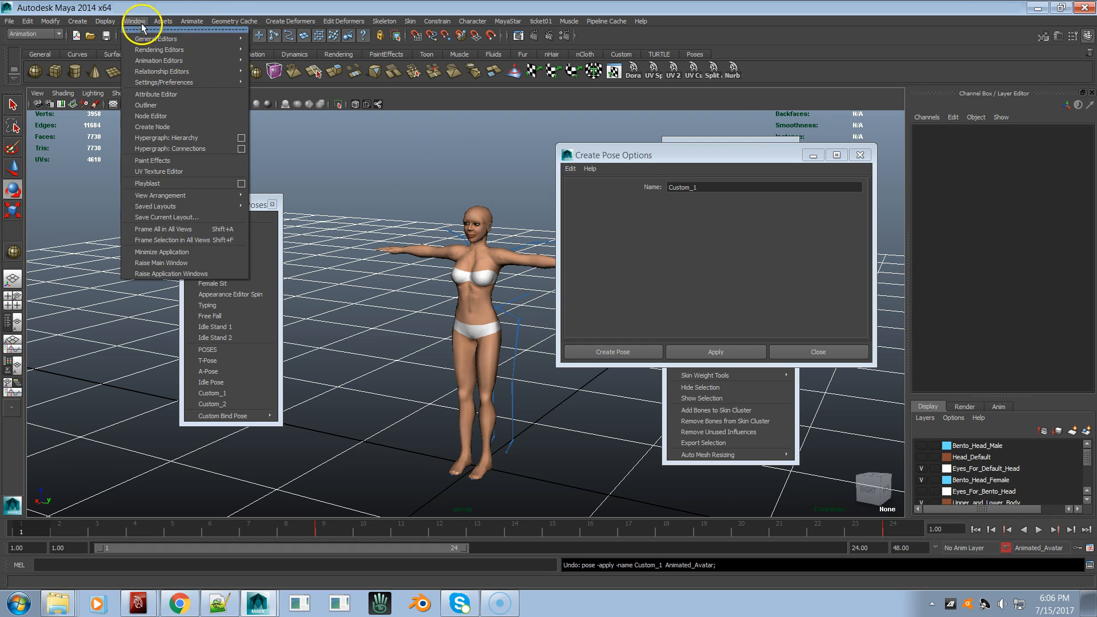
{"action": "mouse_move", "coordinate": [160, 63]}
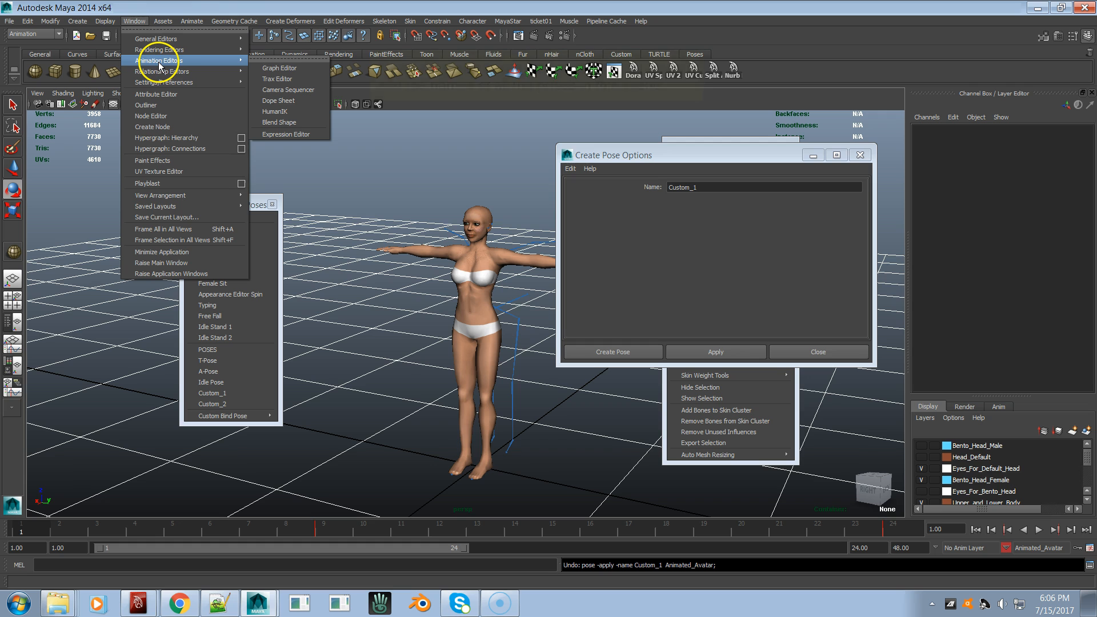
{"action": "mouse_move", "coordinate": [159, 40]}
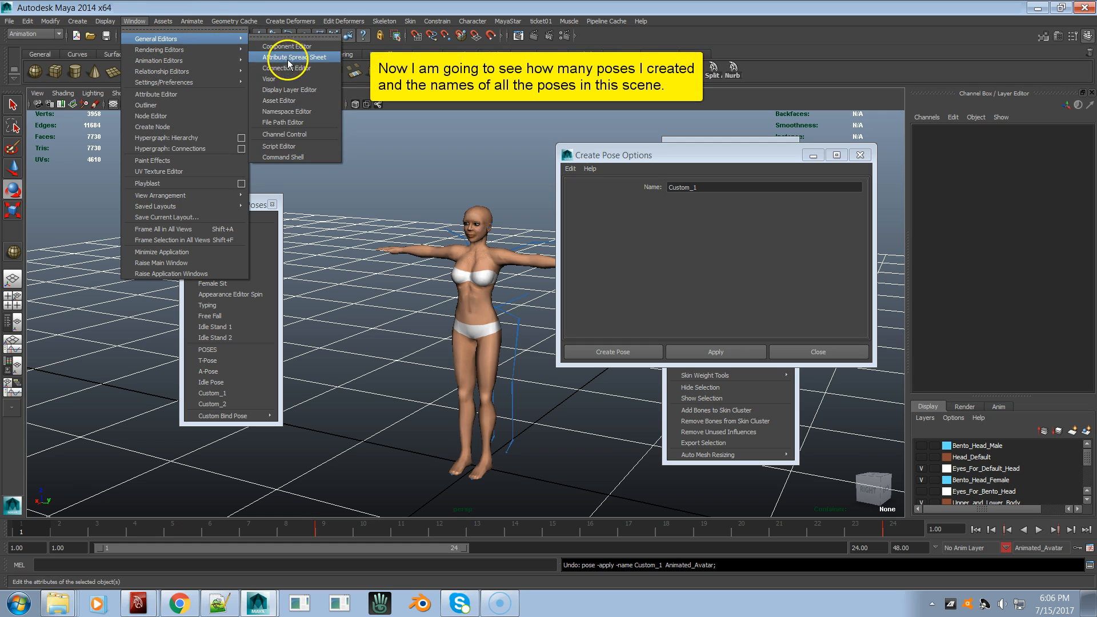
{"action": "left_click", "coordinate": [280, 78]}
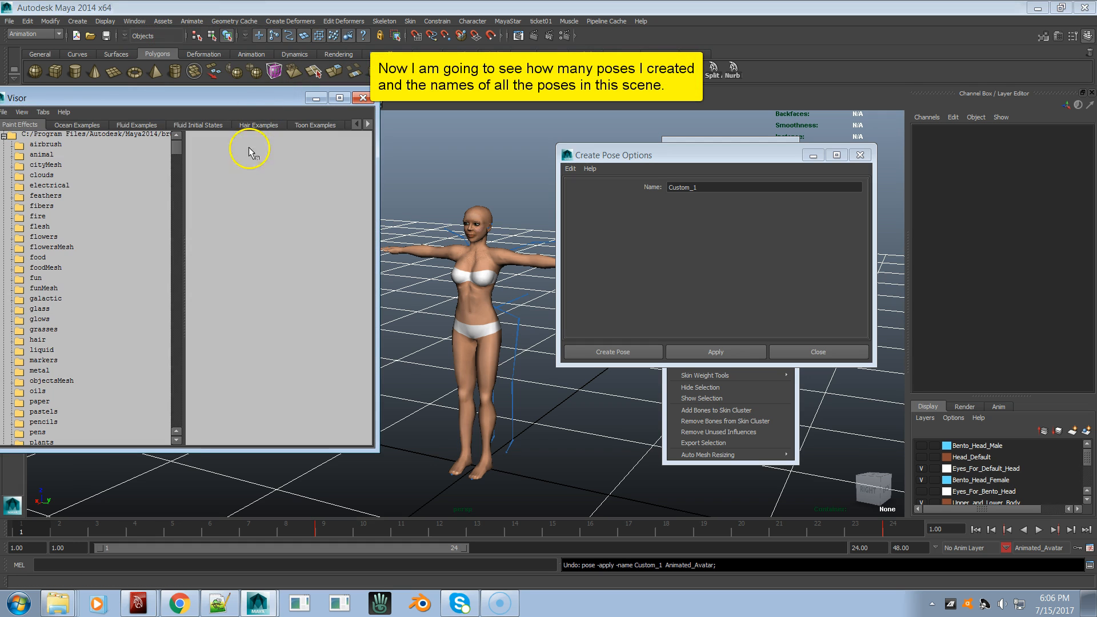
{"action": "left_click", "coordinate": [367, 126]}
{"action": "left_click", "coordinate": [368, 125]}
{"action": "left_click", "coordinate": [367, 125]}
{"action": "left_click", "coordinate": [367, 126]}
{"action": "left_click", "coordinate": [367, 126]}
{"action": "left_click", "coordinate": [368, 125]}
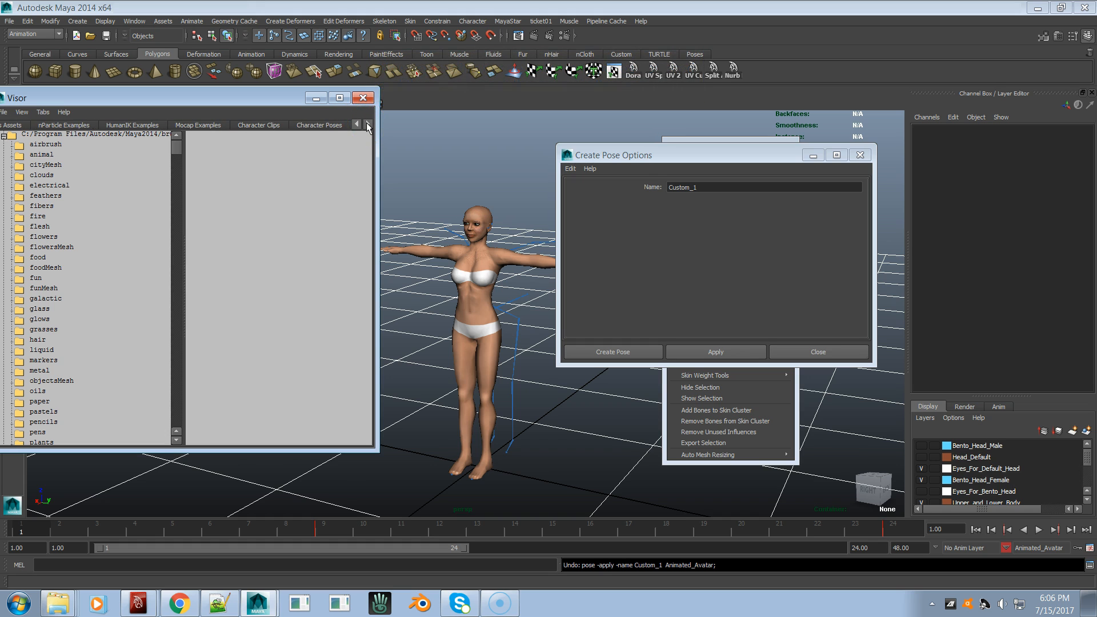
{"action": "left_click", "coordinate": [319, 125]}
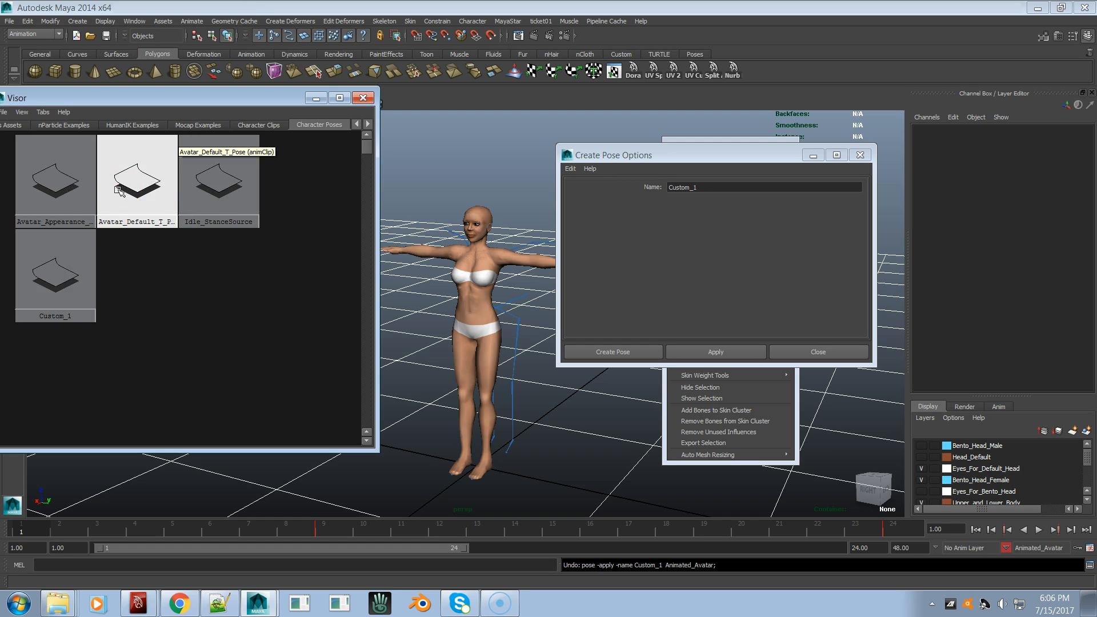
{"action": "left_click", "coordinate": [69, 194]}
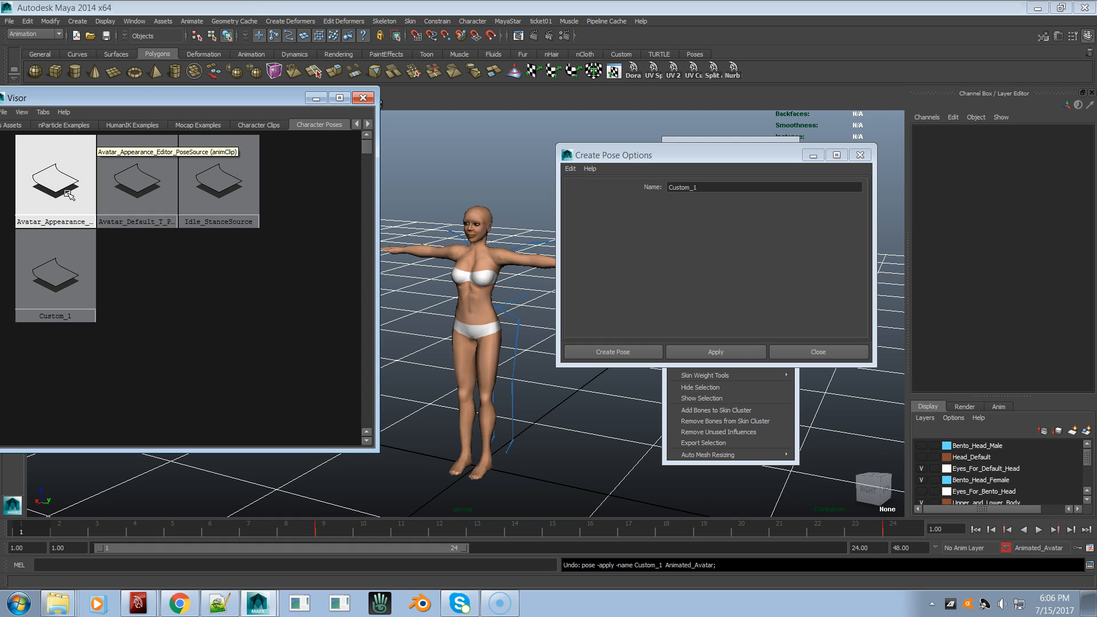
{"action": "left_click_drag", "start_coordinate": [130, 97], "coordinate": [959, 127]}
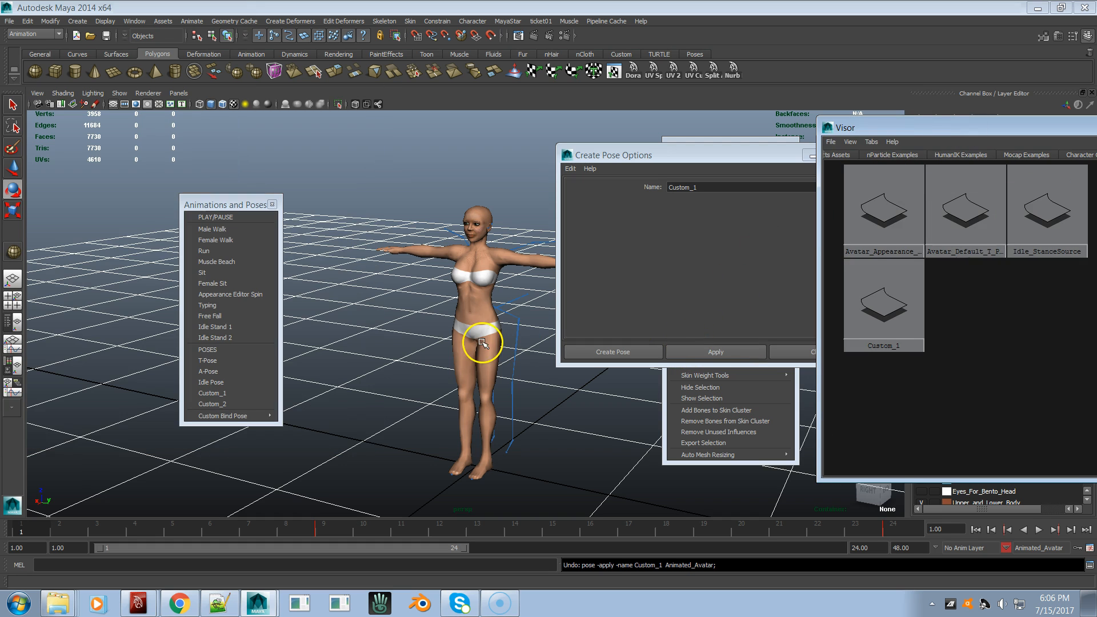
Step: Rotate both of the avatar's arms upward above the head and create an additional pose with the name entry left at Custom_1
{"action": "left_click_drag", "start_coordinate": [529, 247], "coordinate": [544, 270], "text": "alt"}
{"action": "left_click", "coordinate": [539, 251]}
{"action": "left_click_drag", "start_coordinate": [535, 204], "coordinate": [480, 212]}
{"action": "left_click_drag", "start_coordinate": [429, 249], "coordinate": [371, 323], "text": "alt"}
{"action": "left_click", "coordinate": [440, 256]}
{"action": "left_click_drag", "start_coordinate": [445, 215], "coordinate": [483, 216]}
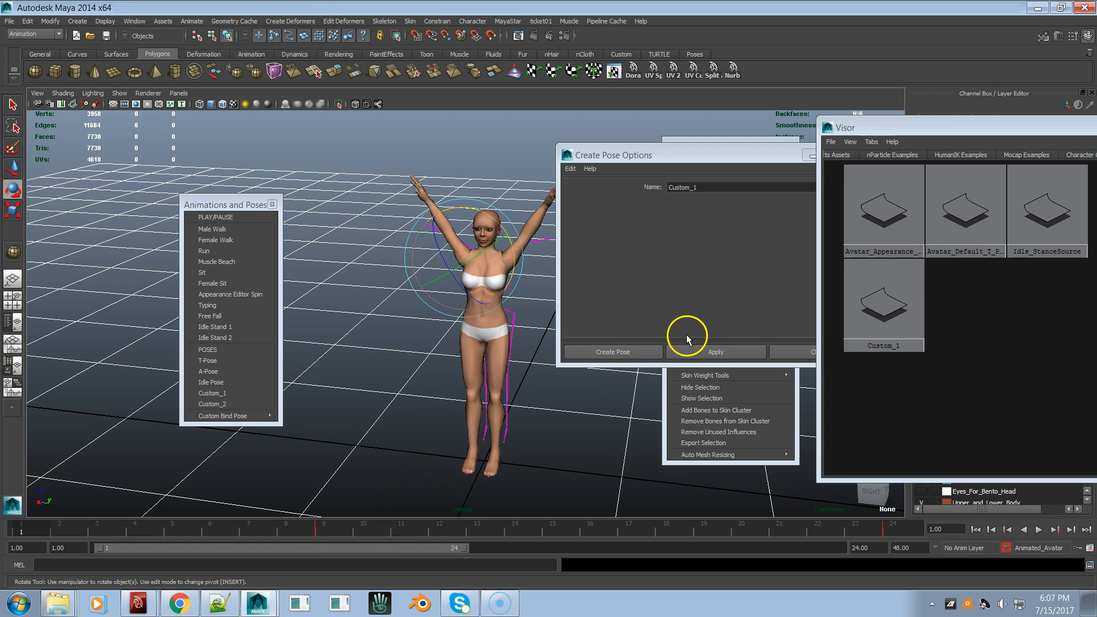
{"action": "left_click", "coordinate": [697, 352]}
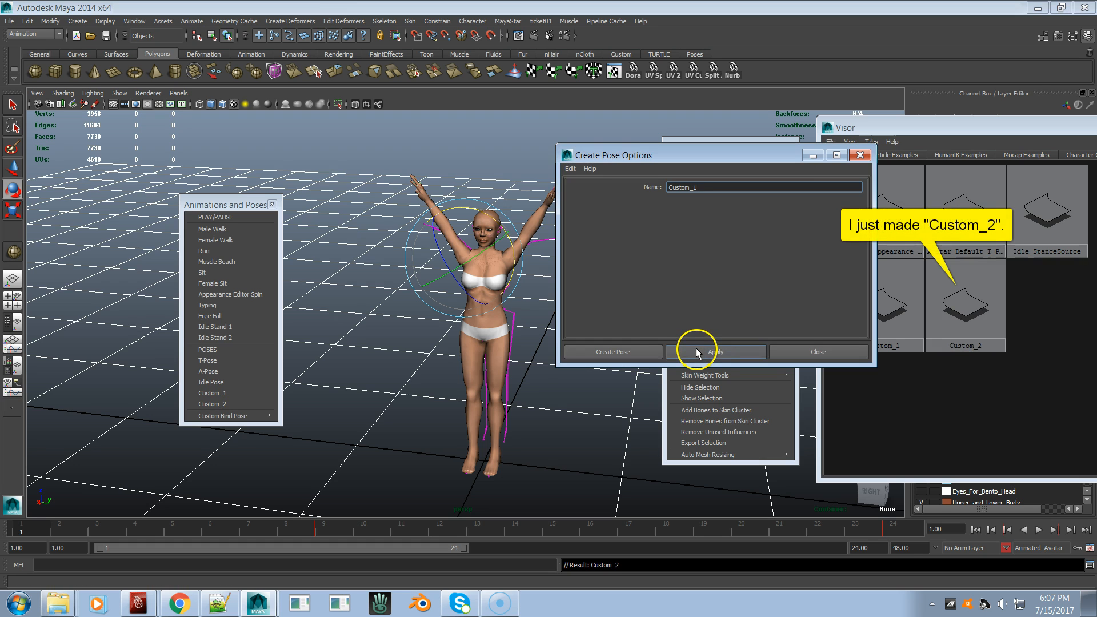
{"action": "mouse_move", "coordinate": [765, 375]}
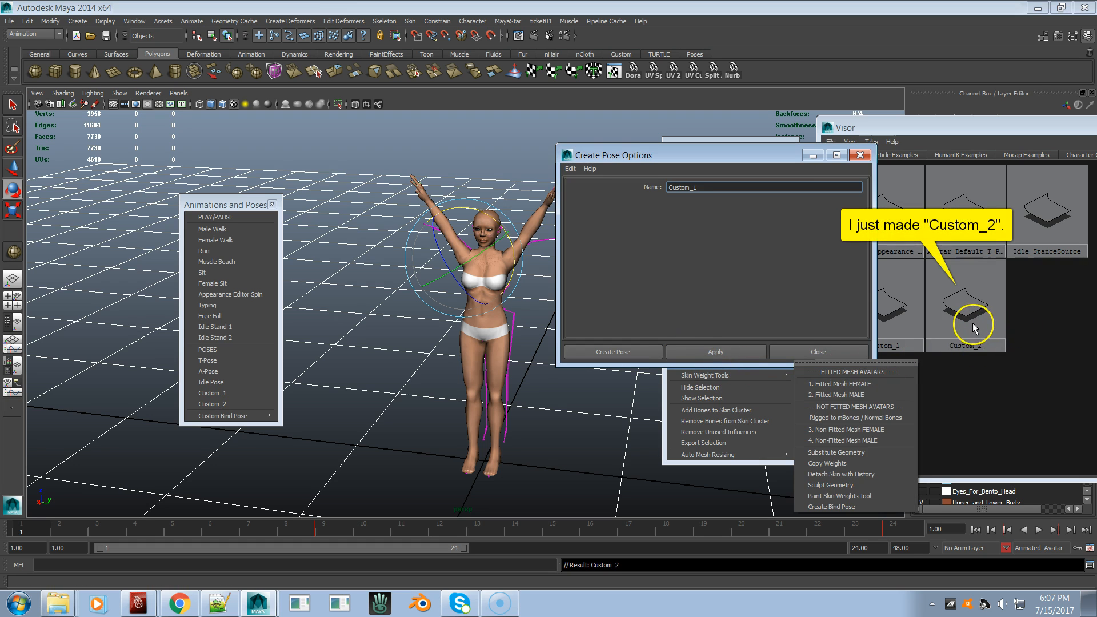
Step: Test both custom poses by switching the avatar through T-Pose, Custom_2, Custom_1, Idle Pose and A-Pose, ending on T-Pose
{"action": "left_click", "coordinate": [229, 361]}
{"action": "left_click", "coordinate": [222, 404]}
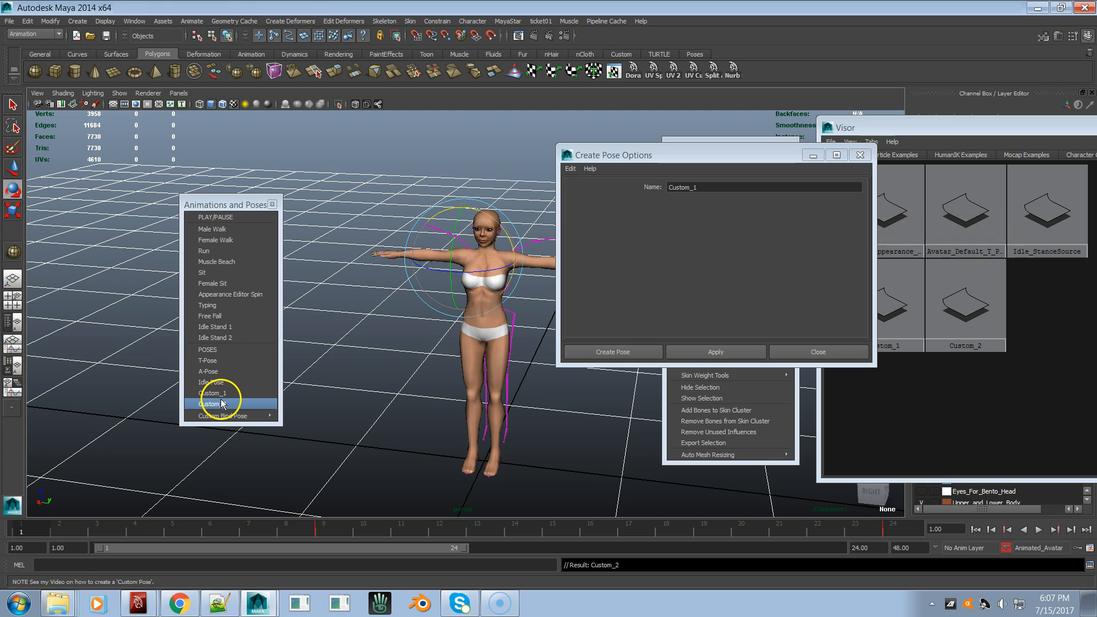
{"action": "left_click", "coordinate": [225, 394]}
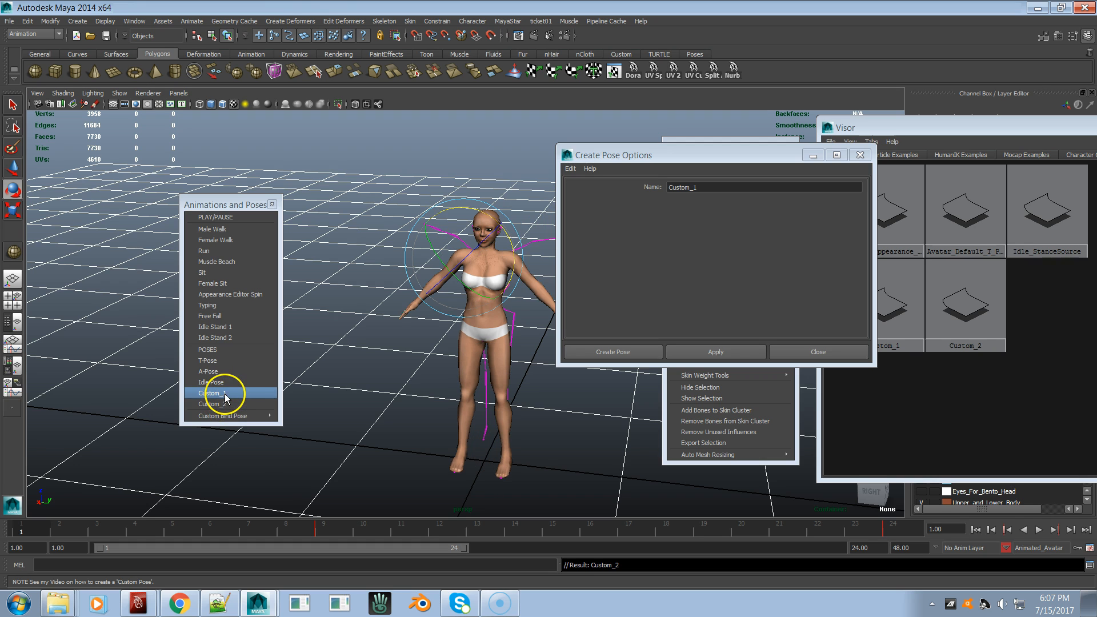
{"action": "left_click", "coordinate": [228, 386]}
{"action": "left_click", "coordinate": [228, 373]}
{"action": "left_click", "coordinate": [223, 360]}
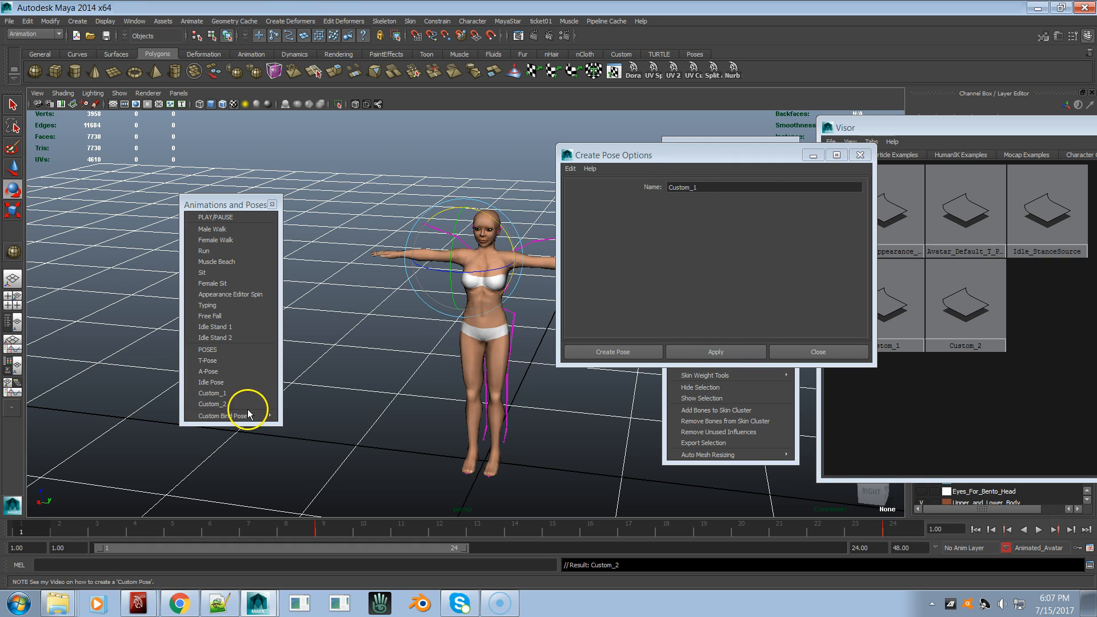
Step: Bring the Visor forward, alternate the avatar between Custom_1 and Custom_2, finish on Custom_1, and reposition the Create Pose options
{"action": "left_click", "coordinate": [1035, 419]}
{"action": "left_click", "coordinate": [968, 319]}
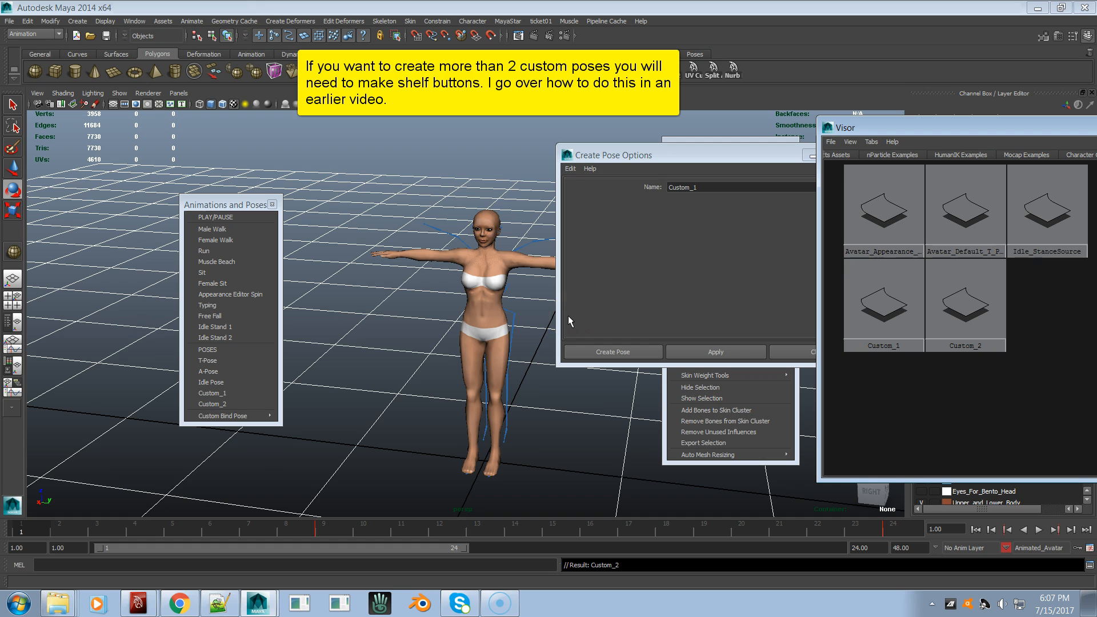
{"action": "left_click", "coordinate": [238, 394]}
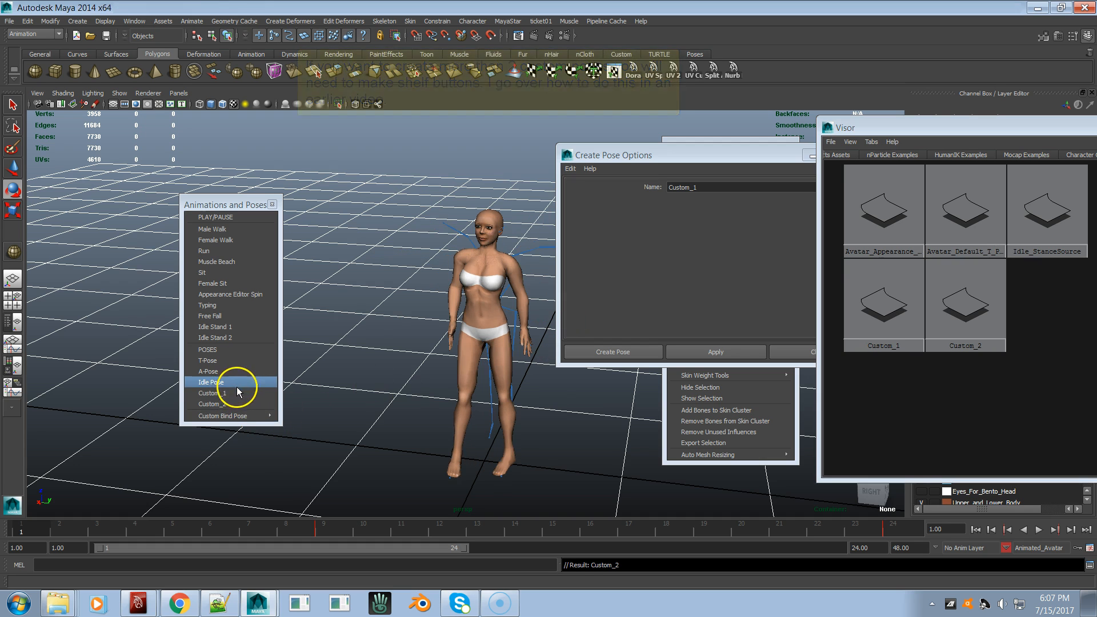
{"action": "left_click", "coordinate": [236, 402]}
{"action": "left_click", "coordinate": [234, 394]}
{"action": "left_click", "coordinate": [235, 401]}
{"action": "left_click", "coordinate": [233, 394]}
{"action": "left_click", "coordinate": [234, 394]}
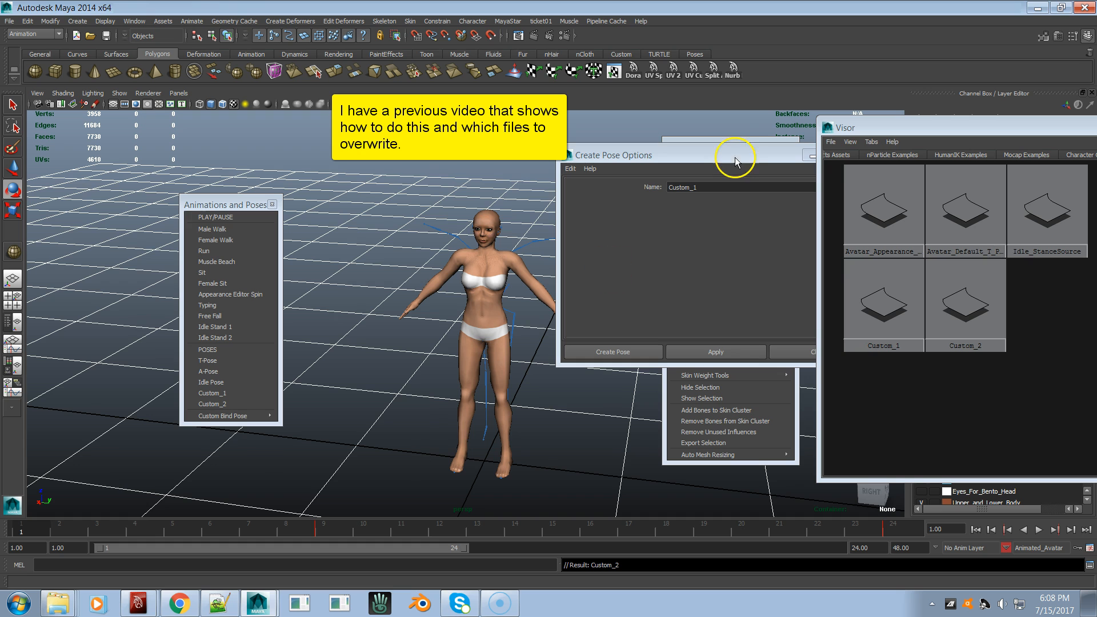
{"action": "left_click_drag", "start_coordinate": [735, 161], "coordinate": [650, 175]}
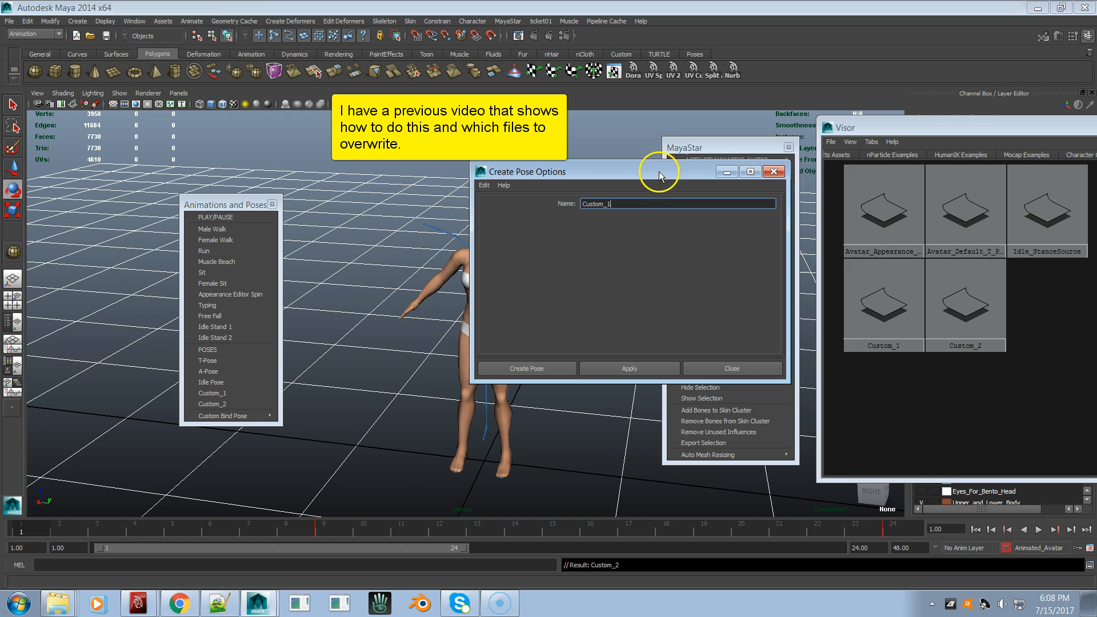
Step: Close the Create Pose options, start Save Scene As and browse to the maya\2014-x64\scripts folder in Documents
{"action": "left_click", "coordinate": [774, 172]}
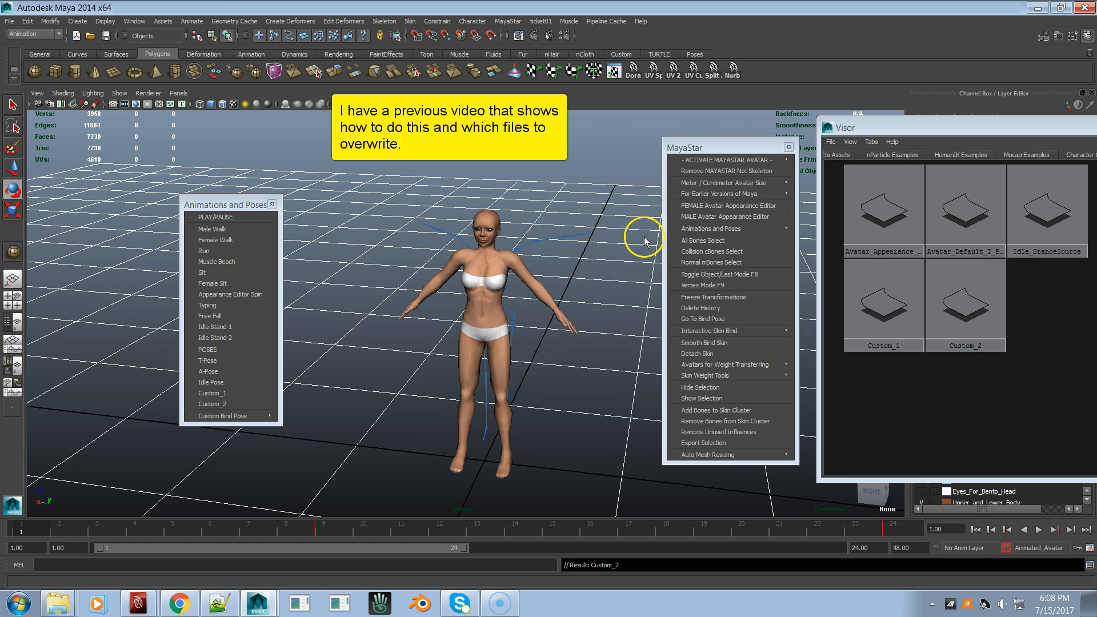
{"action": "left_click", "coordinate": [10, 22]}
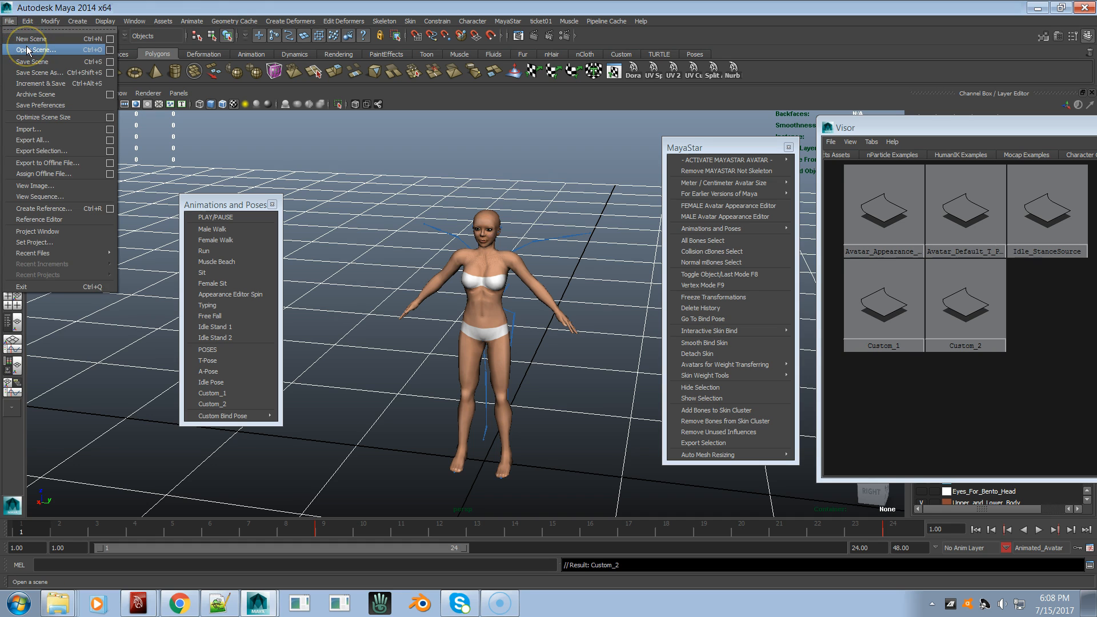
{"action": "left_click", "coordinate": [39, 73]}
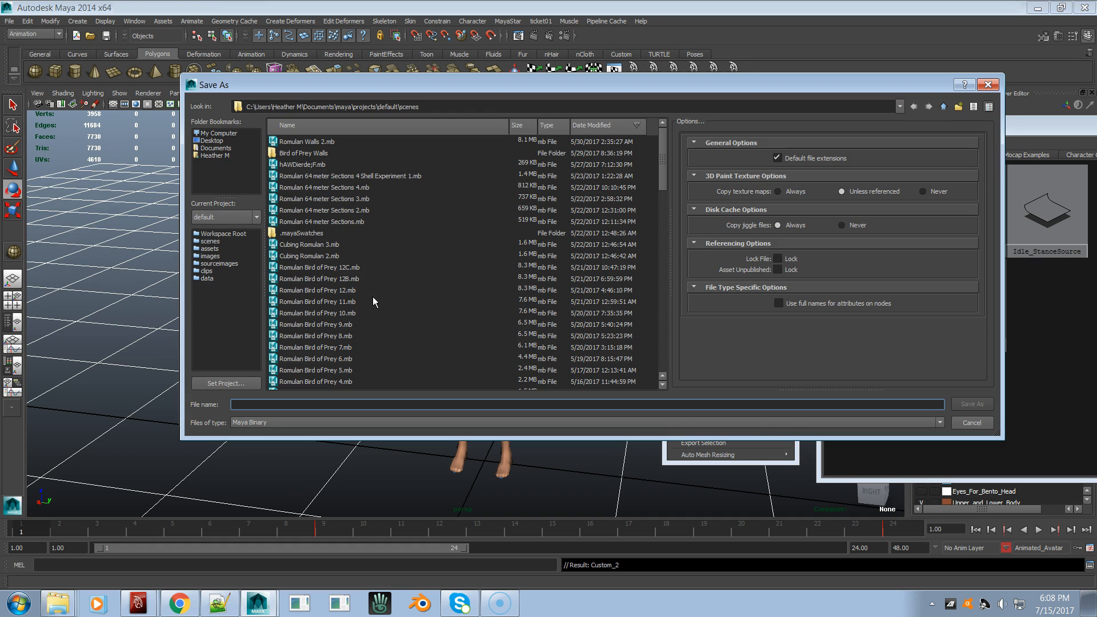
{"action": "left_click", "coordinate": [219, 149]}
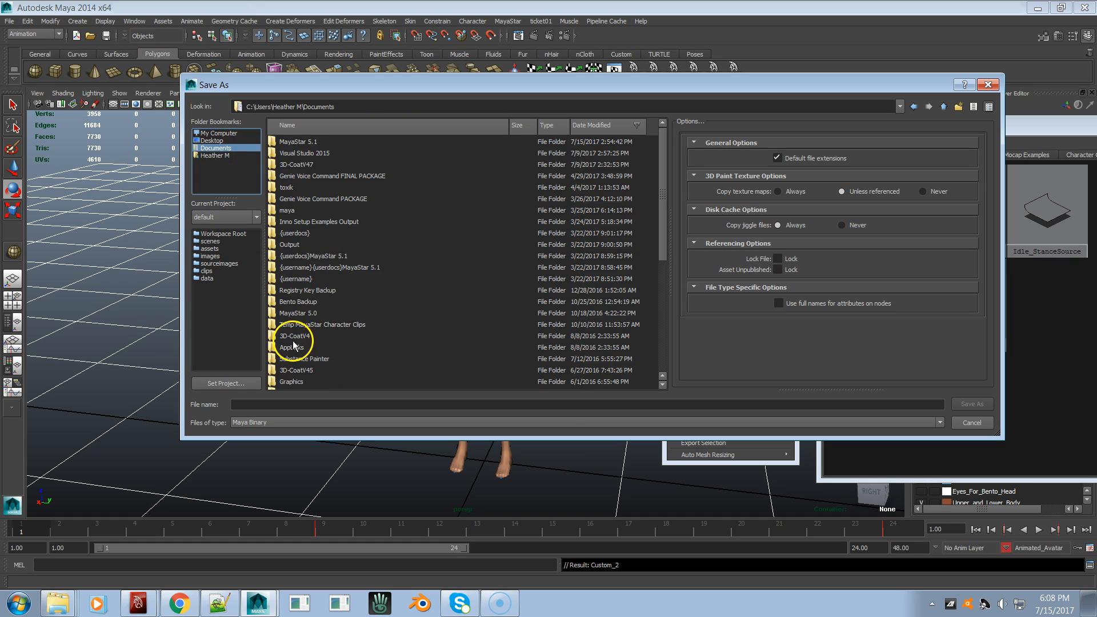
{"action": "left_click", "coordinate": [295, 210]}
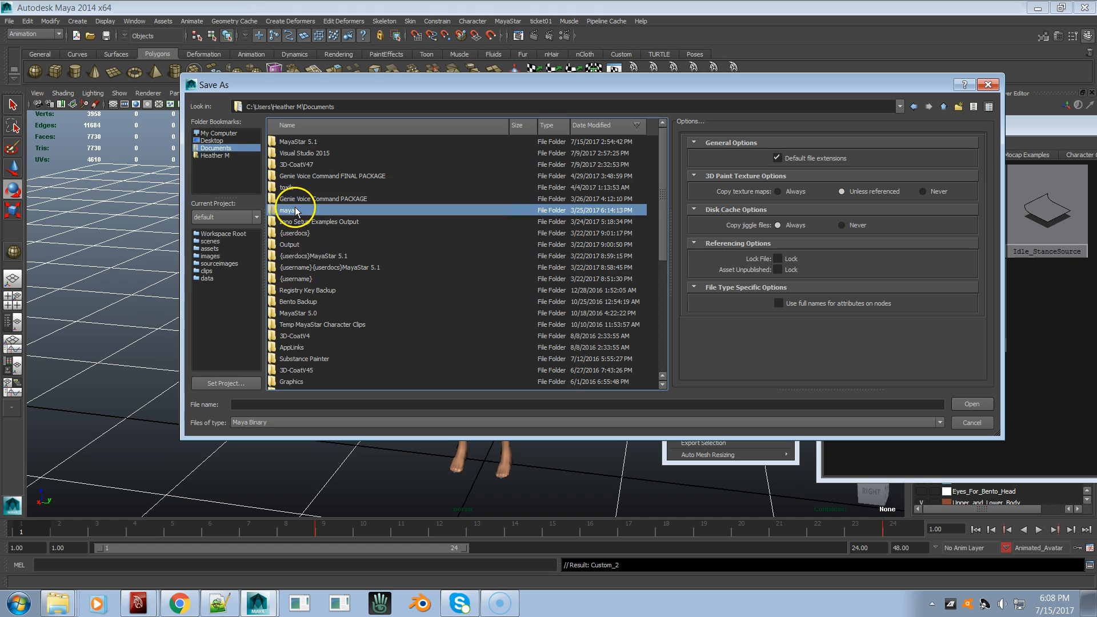
{"action": "double_click", "coordinate": [296, 211]}
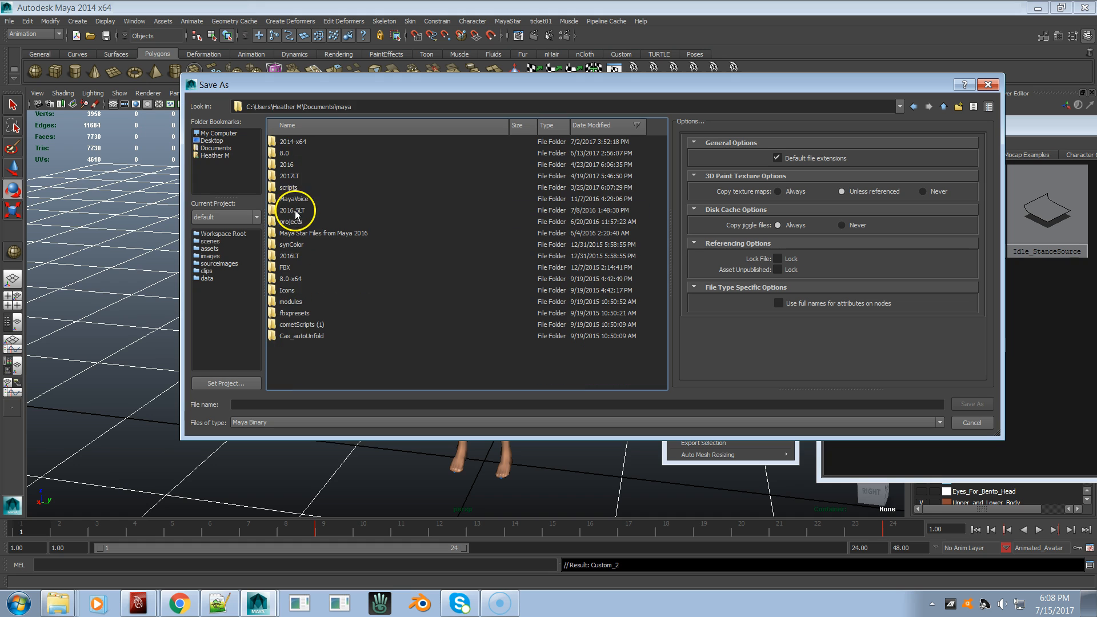
{"action": "double_click", "coordinate": [295, 142]}
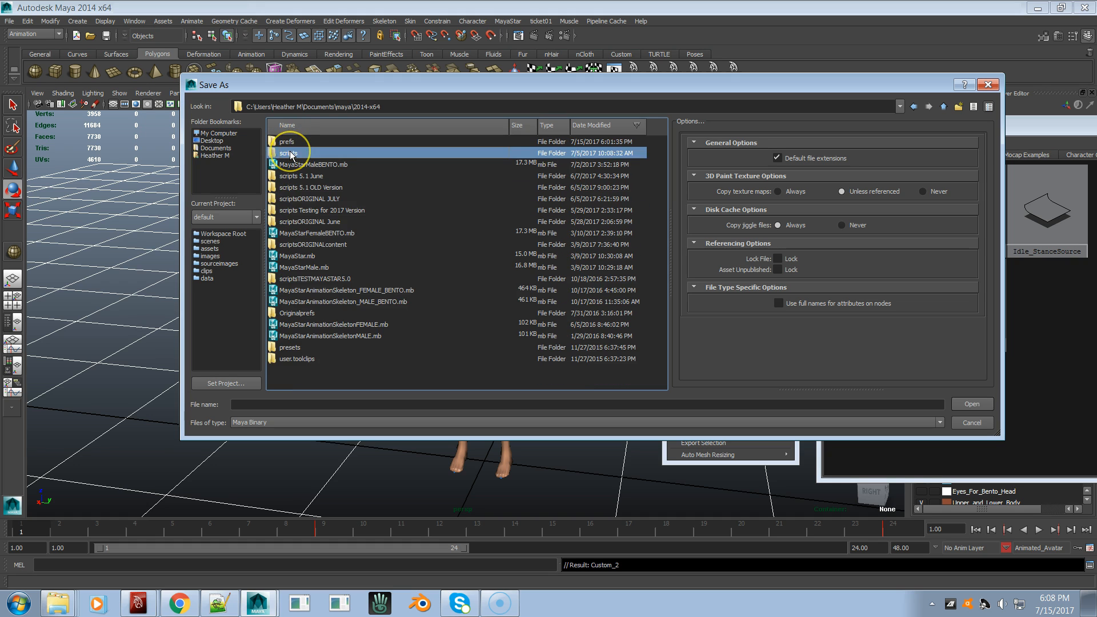
{"action": "double_click", "coordinate": [291, 153]}
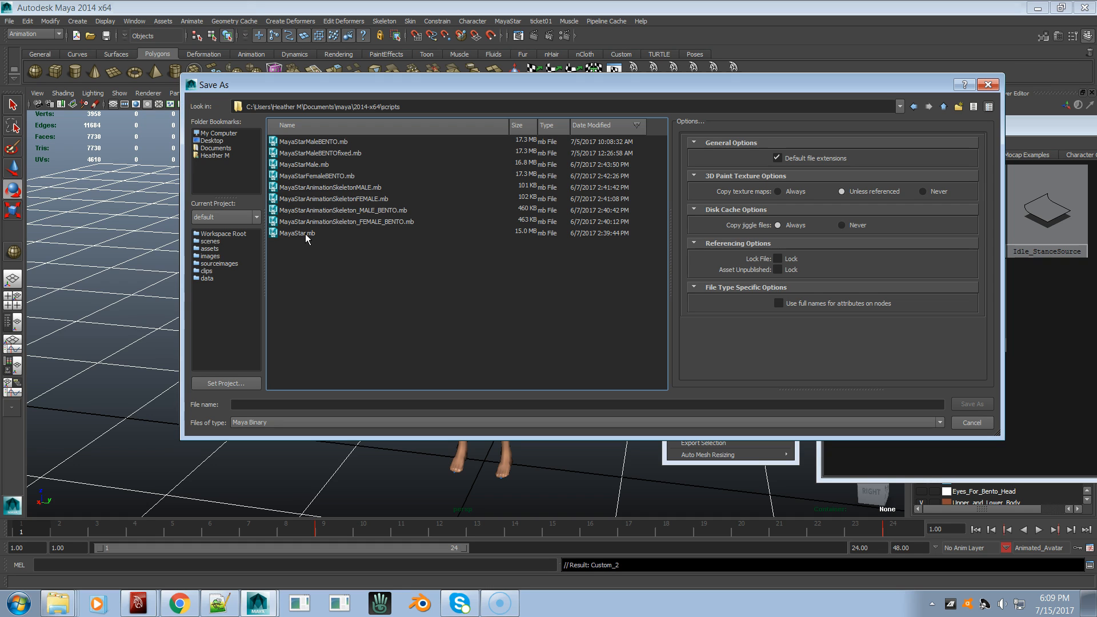
Step: Choose MayaStarFemaleBENTO.mb as the file to overwrite, keeping the avatar in view, and cancel the save
{"action": "left_click_drag", "start_coordinate": [397, 88], "coordinate": [773, 108]}
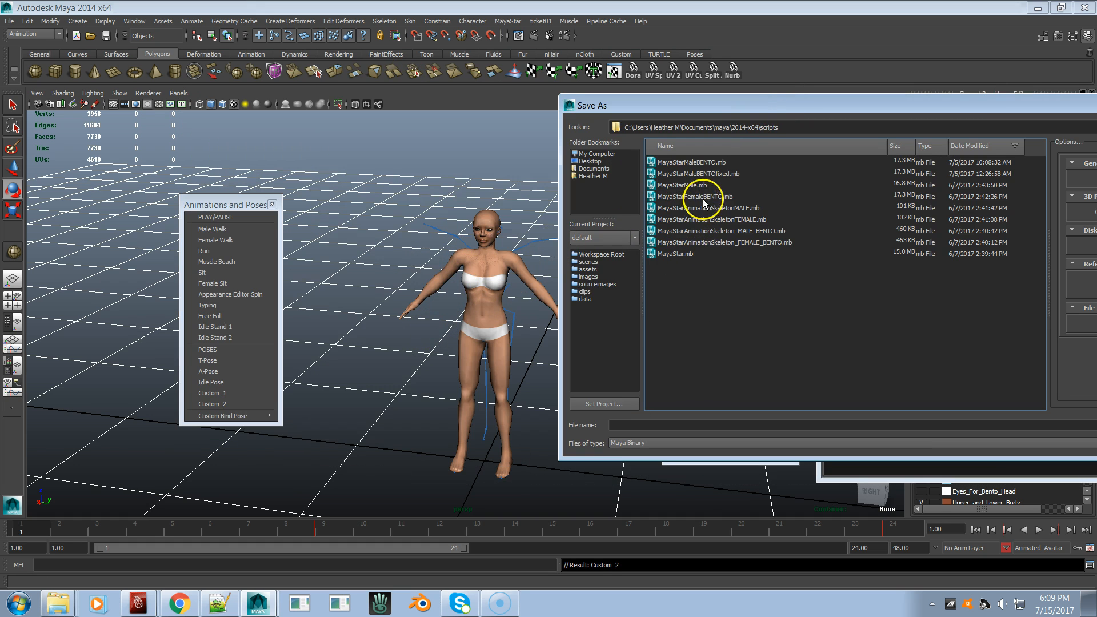
{"action": "left_click", "coordinate": [678, 198]}
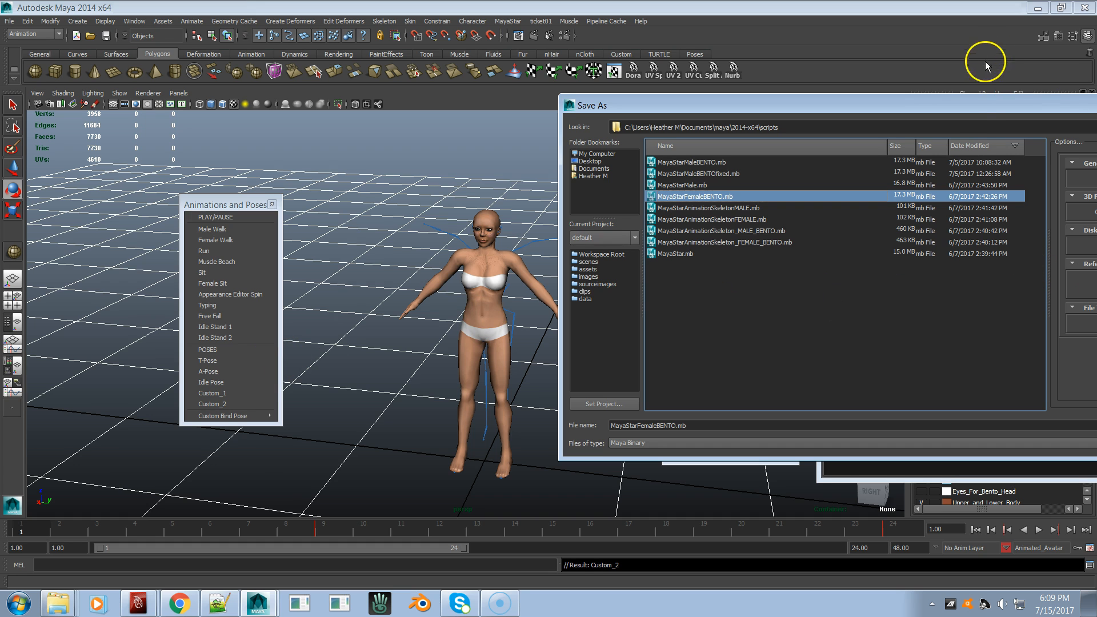
{"action": "left_click_drag", "start_coordinate": [971, 108], "coordinate": [593, 86]}
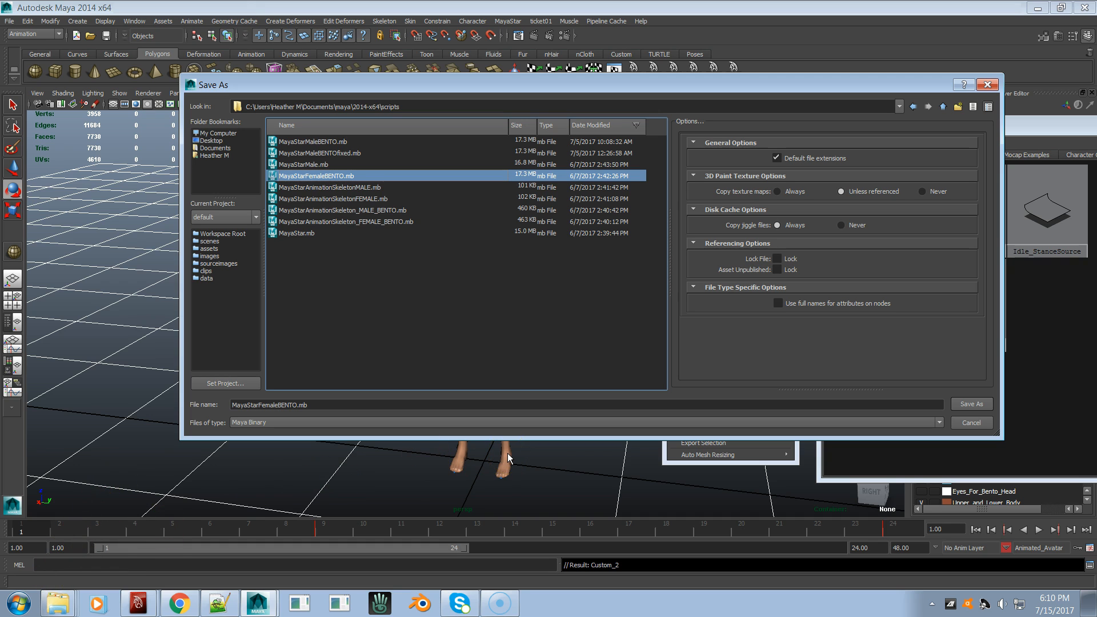
{"action": "left_click", "coordinate": [963, 424]}
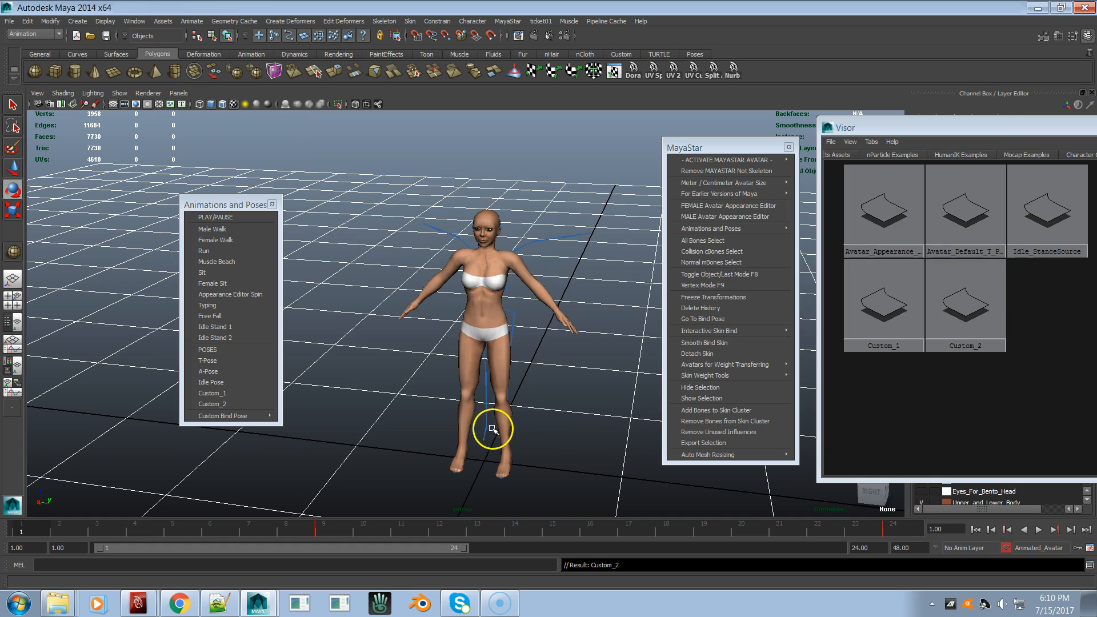
{"action": "left_click", "coordinate": [725, 160]}
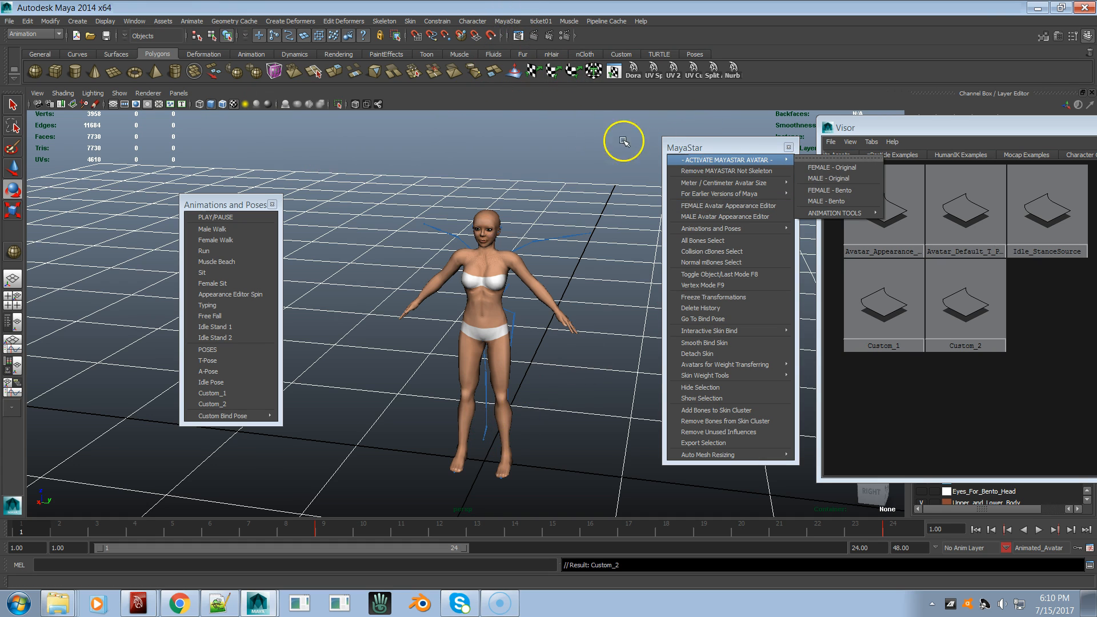
{"action": "left_click", "coordinate": [711, 228]}
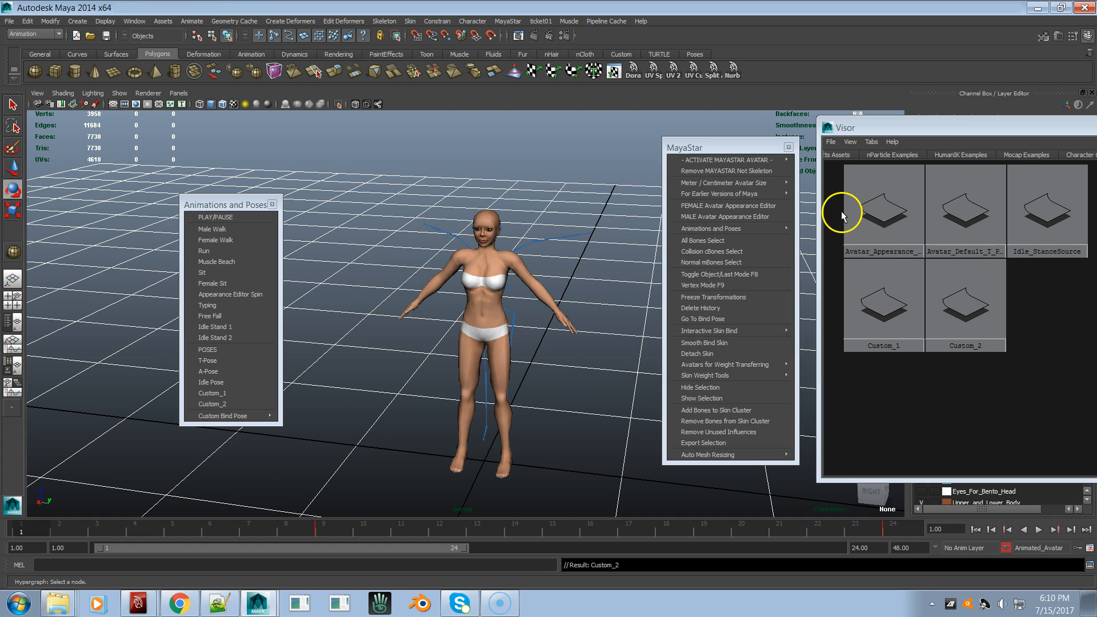
Step: Bring the Visor into full view and delete the Custom_1 and Custom_2 poses from the character poses
{"action": "left_click_drag", "start_coordinate": [895, 130], "coordinate": [558, 139]}
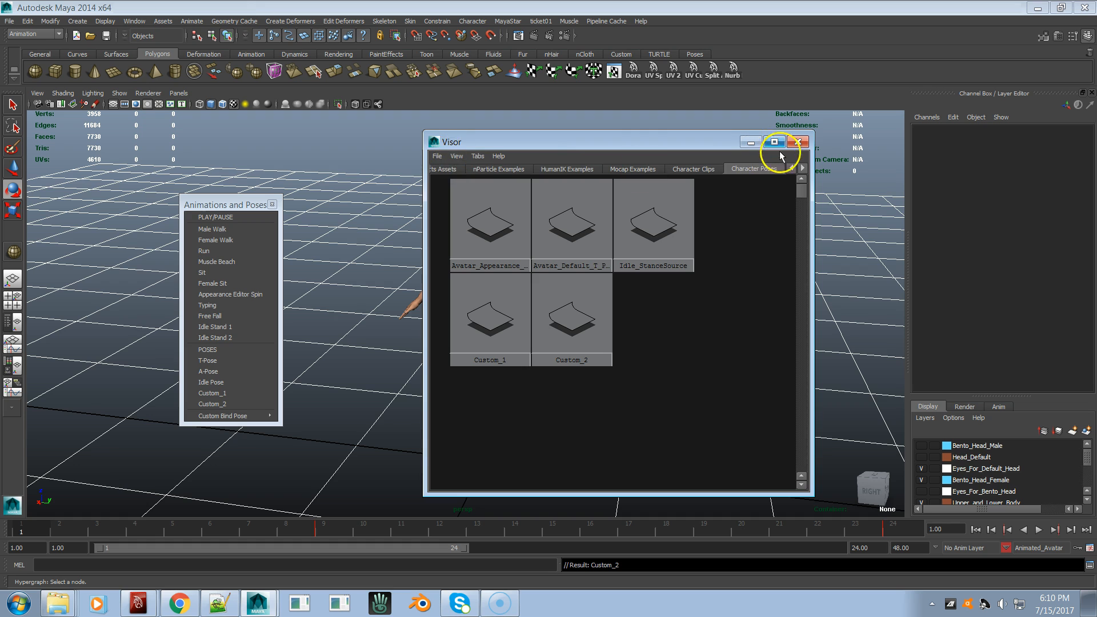
{"action": "left_click", "coordinate": [504, 335]}
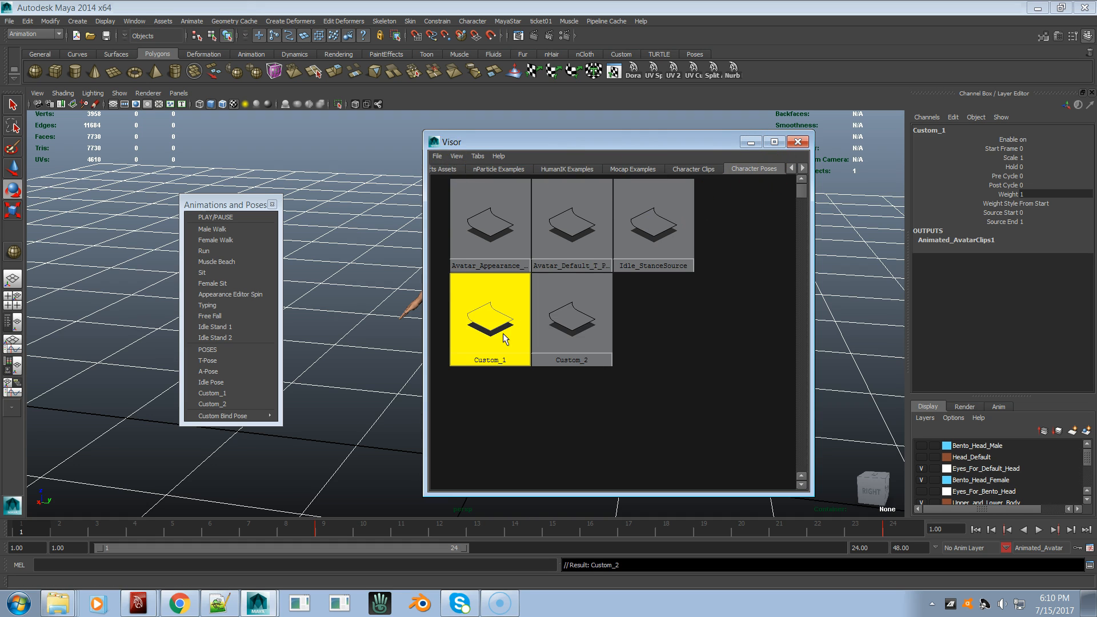
{"action": "key", "text": "Delete"}
{"action": "left_click", "coordinate": [503, 333]}
{"action": "key", "text": "Delete"}
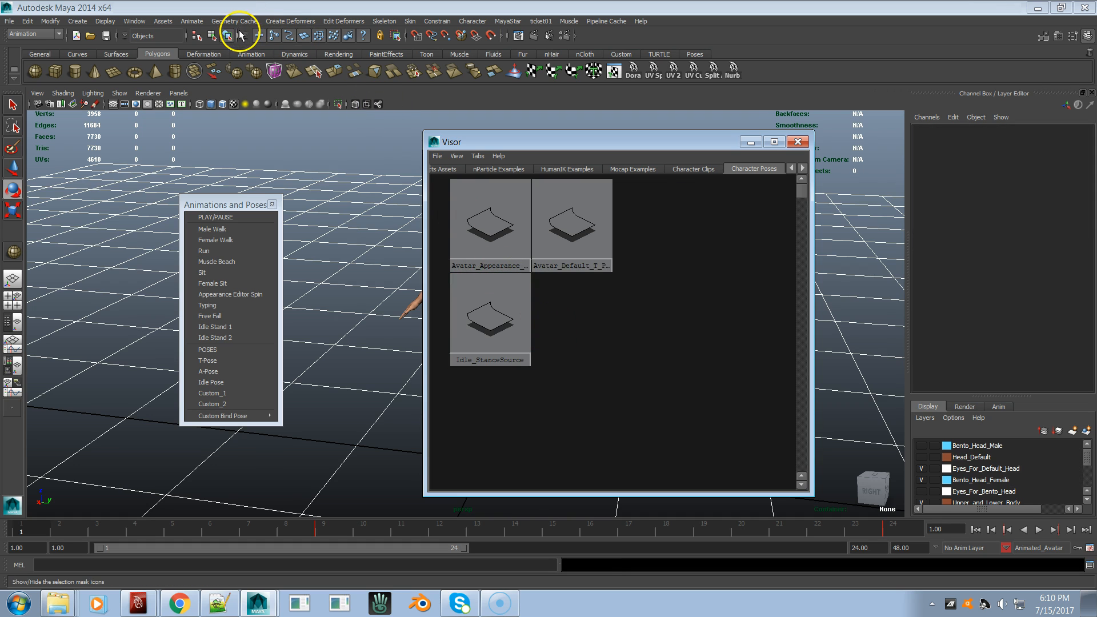
{"action": "left_click", "coordinate": [192, 22]}
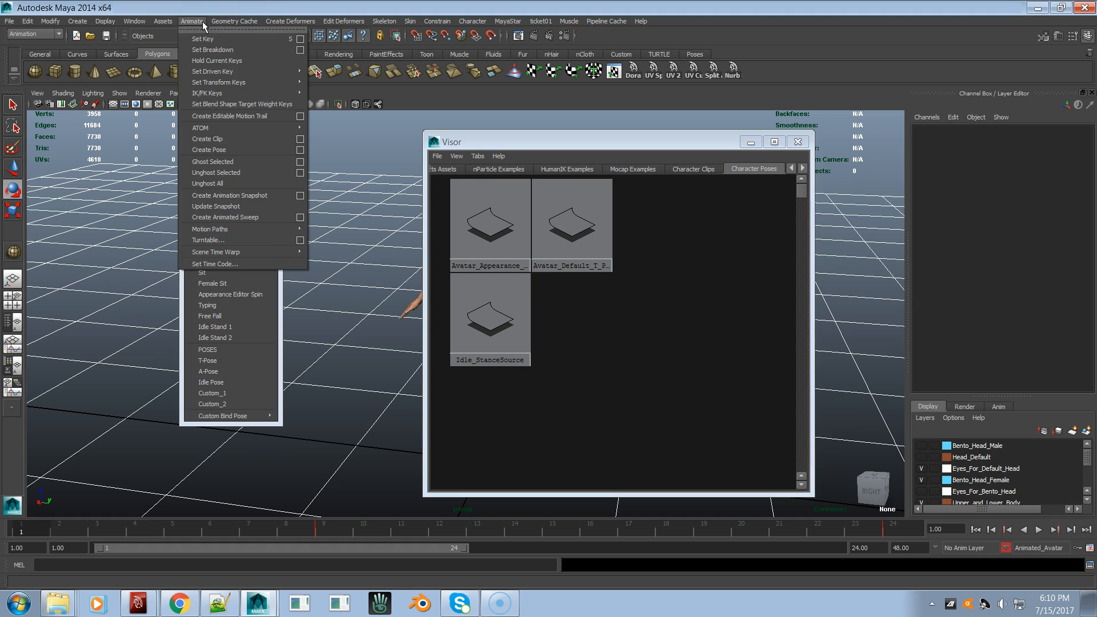
{"action": "left_click", "coordinate": [301, 151]}
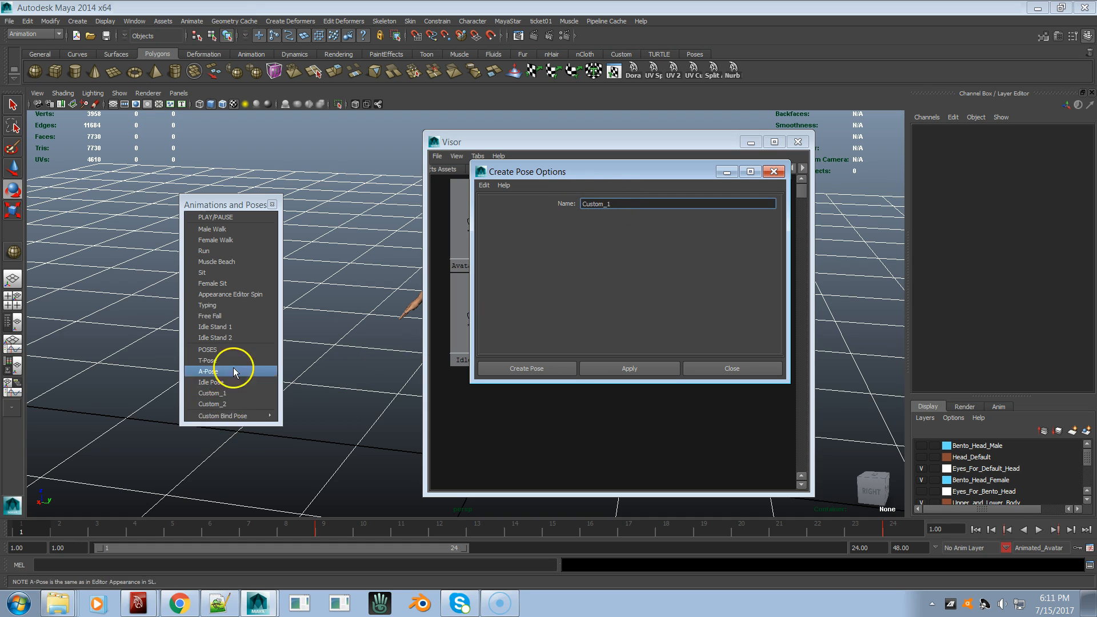
{"action": "left_click", "coordinate": [732, 368]}
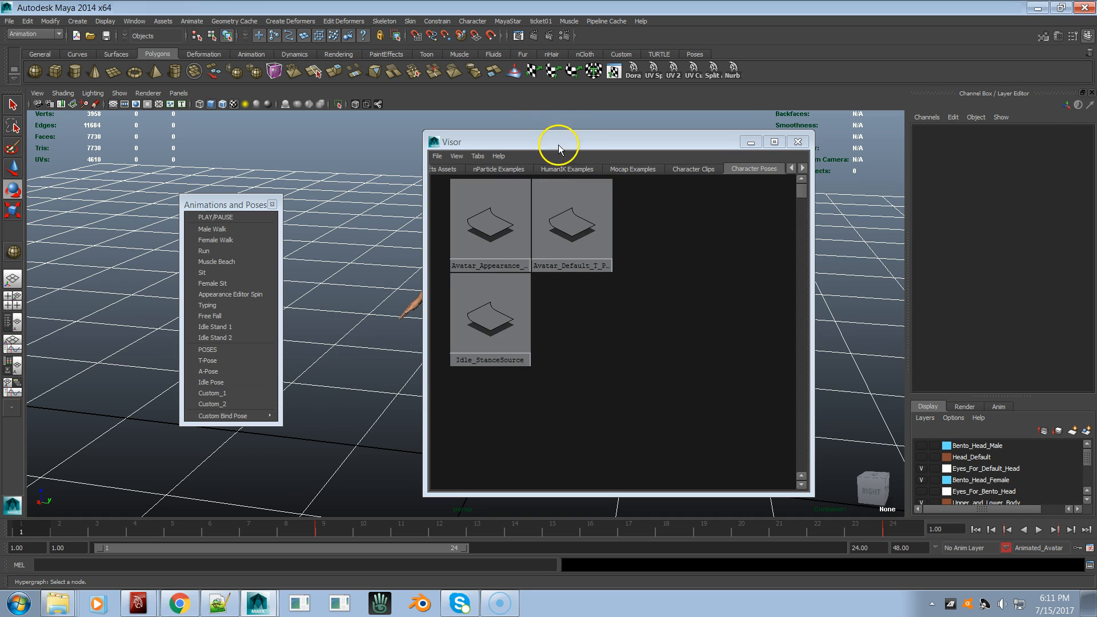
Step: Move the Visor clear of the avatar and create a pose named Custom_1 from the avatar's current stance
{"action": "left_click_drag", "start_coordinate": [558, 142], "coordinate": [804, 96]}
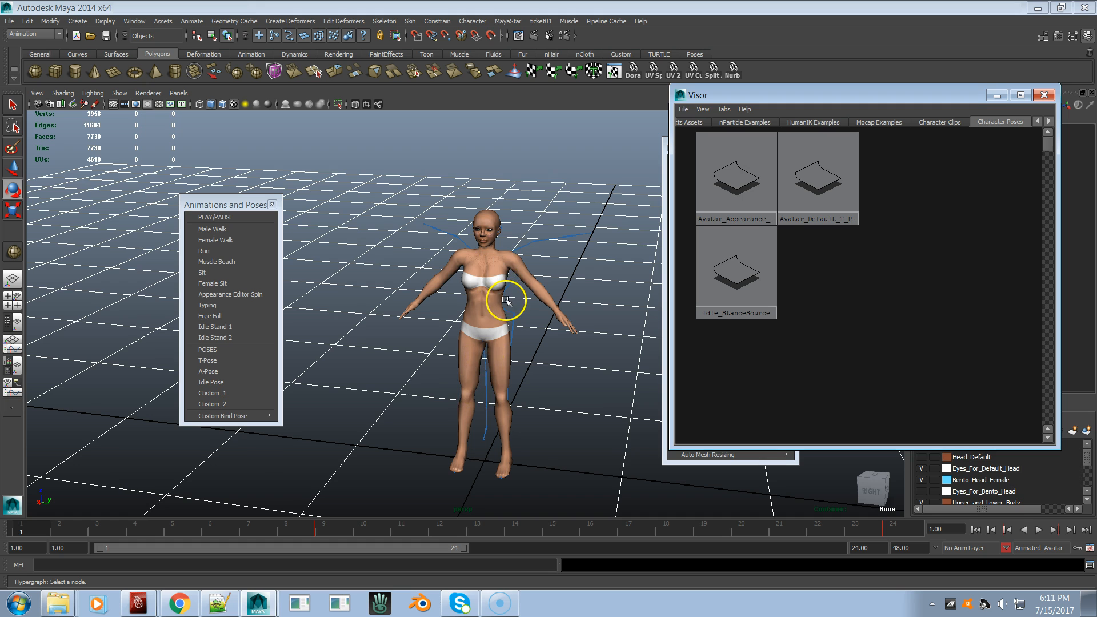
{"action": "left_click", "coordinate": [191, 22]}
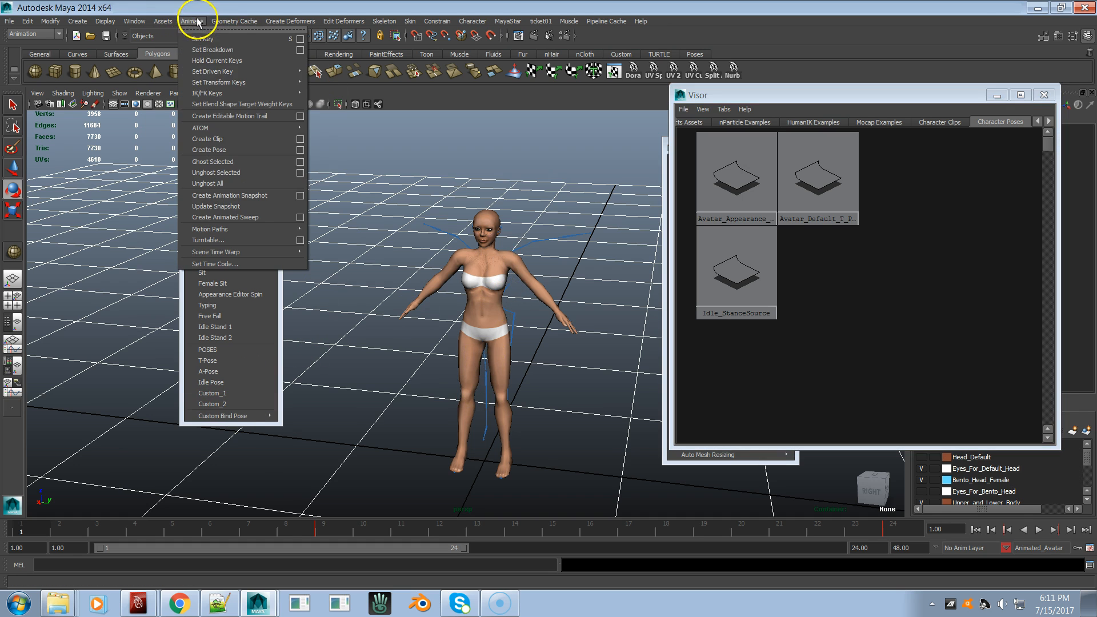
{"action": "left_click", "coordinate": [300, 150]}
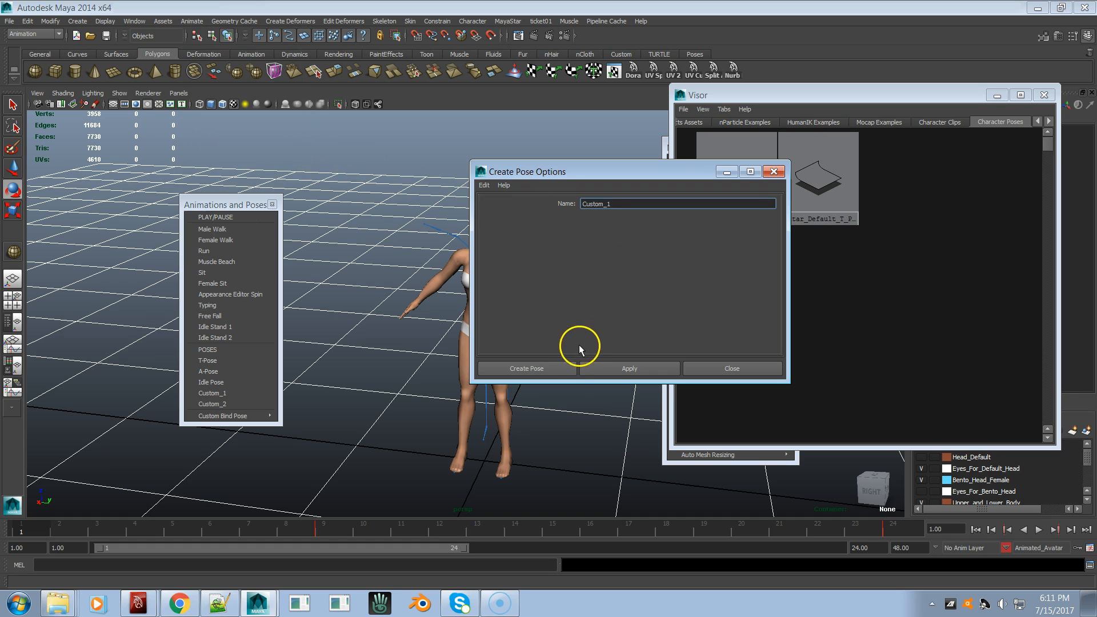
{"action": "left_click", "coordinate": [605, 369]}
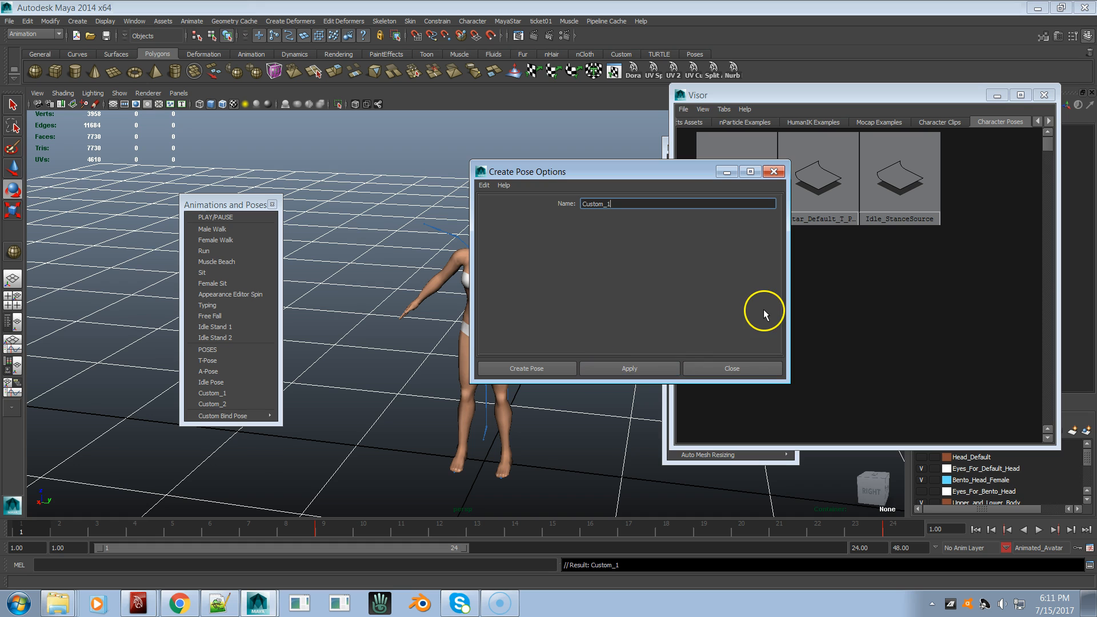
{"action": "left_click_drag", "start_coordinate": [663, 172], "coordinate": [679, 386]}
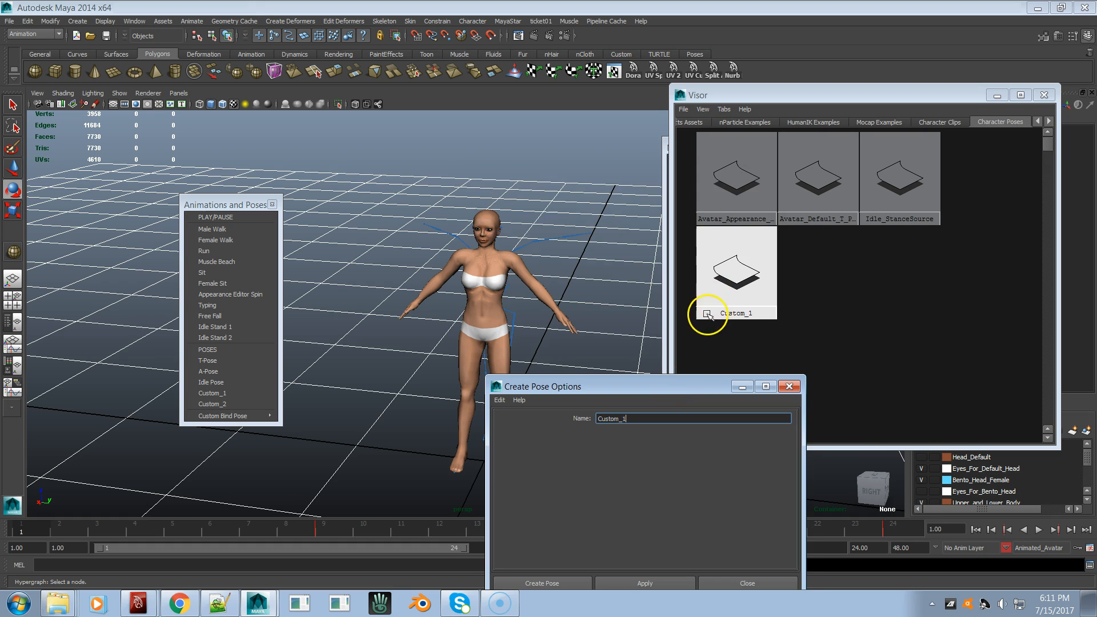
Step: Test the poses by switching the avatar through Idle Pose, Custom_2, A-Pose and T-Pose, ending on T-Pose
{"action": "left_click", "coordinate": [237, 388]}
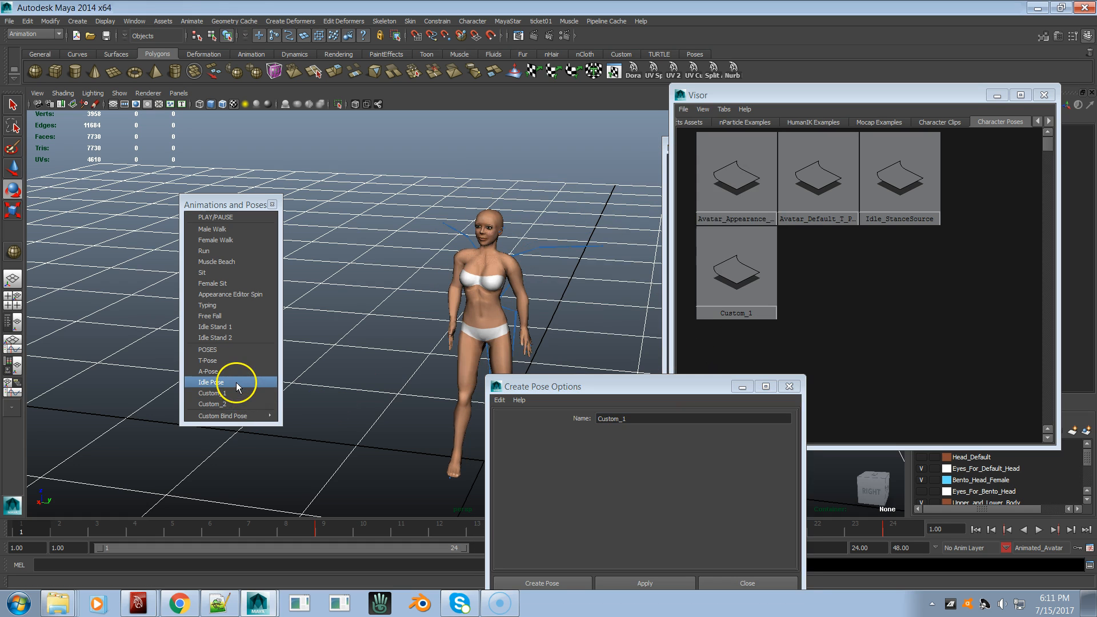
{"action": "left_click", "coordinate": [235, 406]}
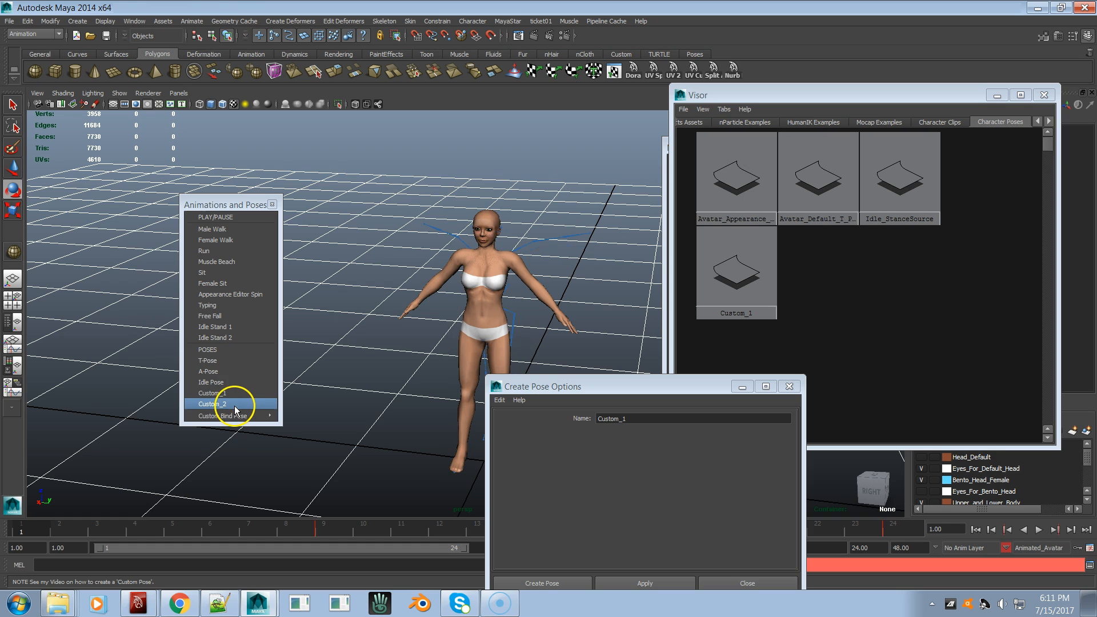
{"action": "left_click_drag", "start_coordinate": [516, 388], "coordinate": [646, 78]}
{"action": "left_click", "coordinate": [233, 375]}
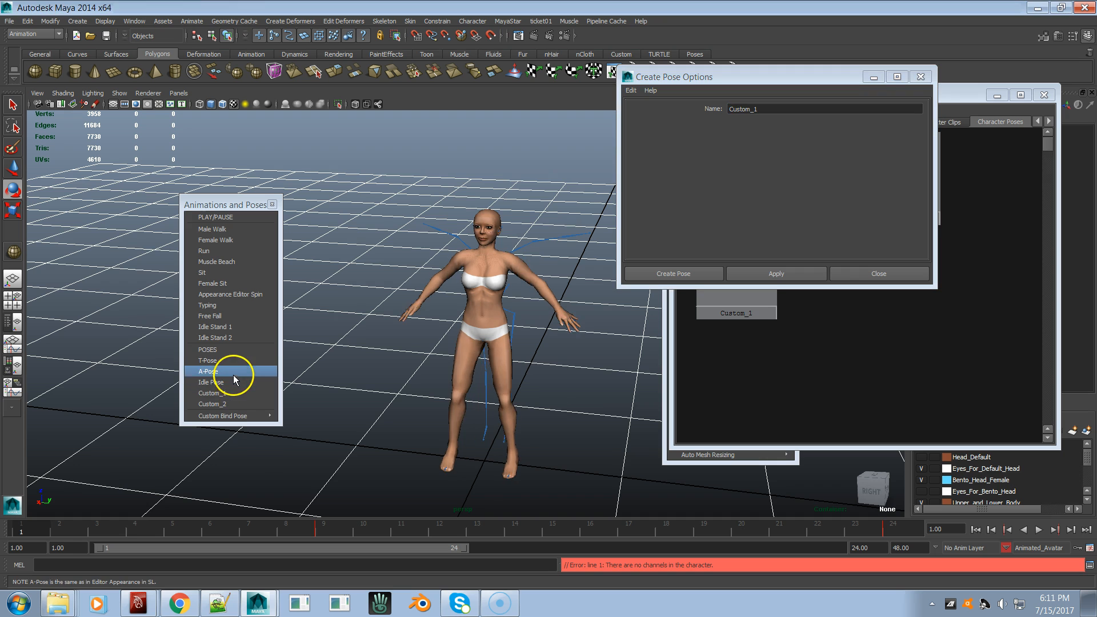
{"action": "left_click", "coordinate": [231, 362]}
{"action": "left_click", "coordinate": [225, 369]}
{"action": "left_click", "coordinate": [223, 384]}
{"action": "left_click", "coordinate": [234, 361]}
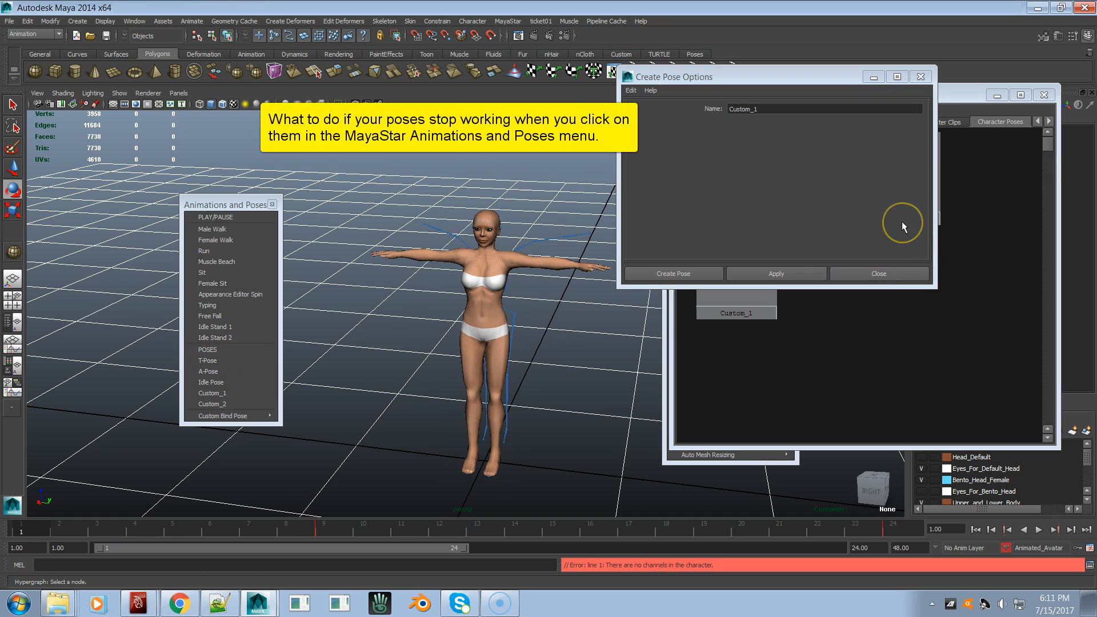
Step: Close the Create Pose options and alternate the avatar between A-Pose and T-Pose, finishing on T-Pose
{"action": "left_click", "coordinate": [885, 272]}
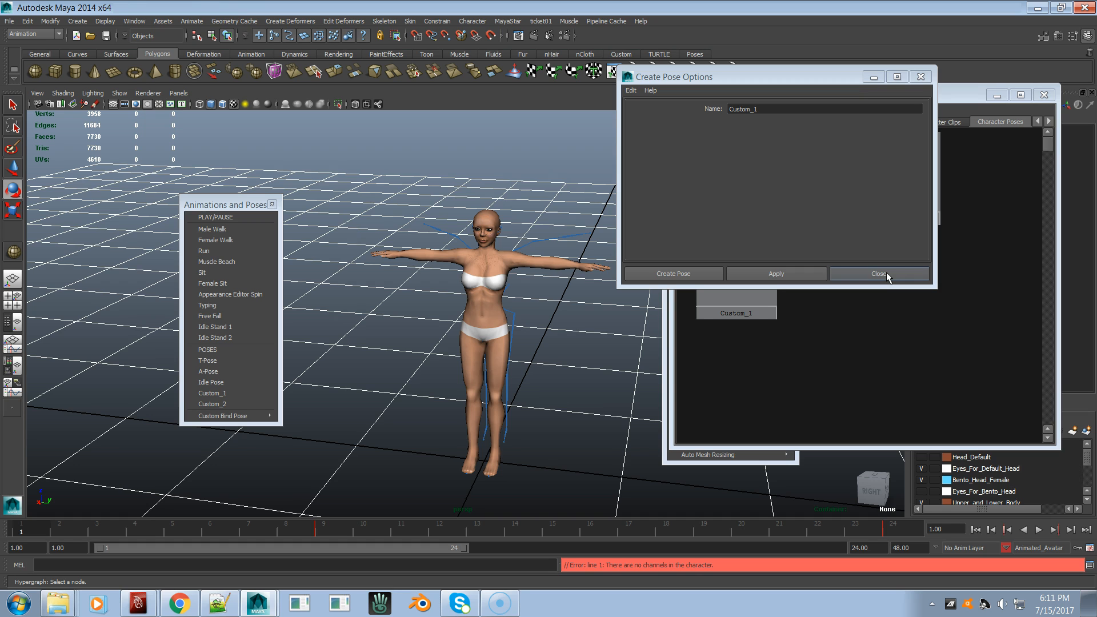
{"action": "left_click_drag", "start_coordinate": [742, 75], "coordinate": [693, 37]}
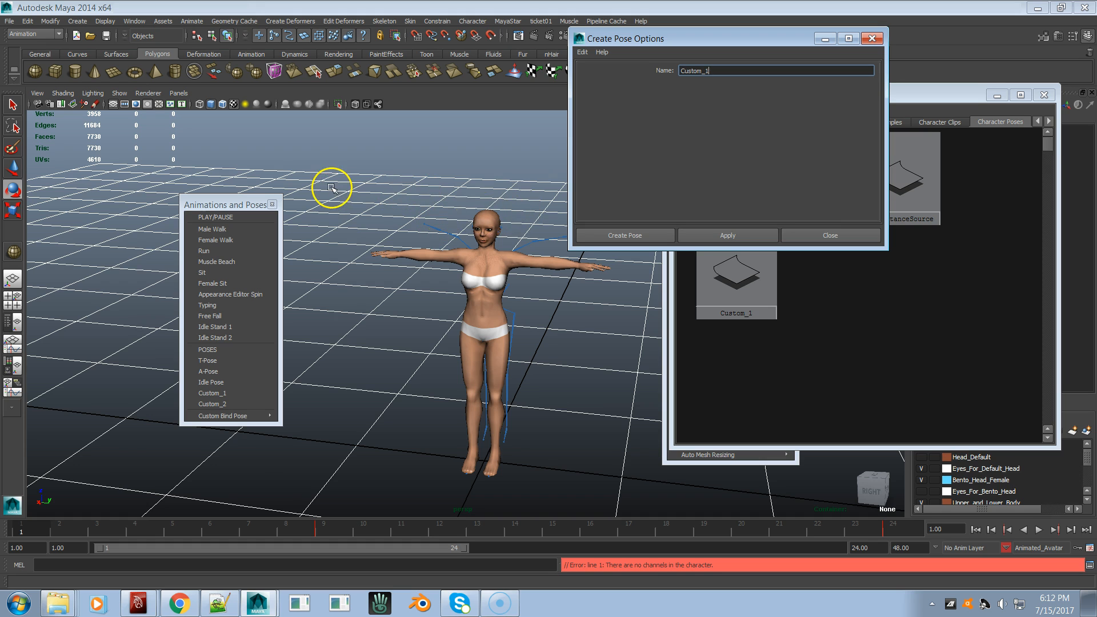
{"action": "left_click", "coordinate": [829, 235]}
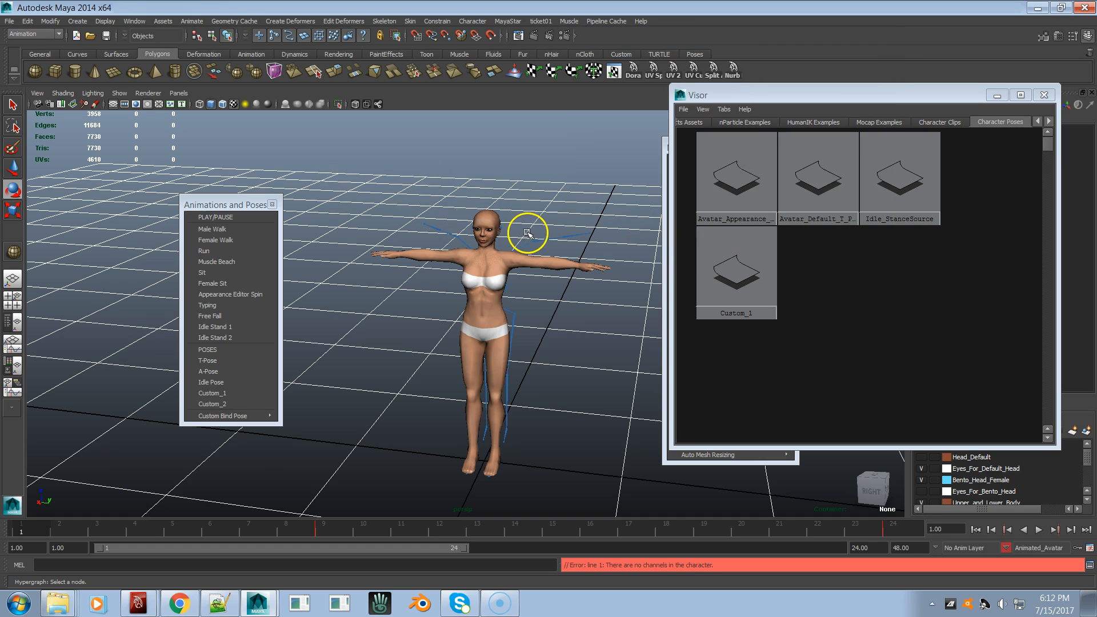
{"action": "left_click", "coordinate": [225, 372]}
{"action": "left_click", "coordinate": [227, 370]}
{"action": "left_click", "coordinate": [228, 360]}
{"action": "left_click", "coordinate": [227, 371]}
{"action": "left_click", "coordinate": [228, 360]}
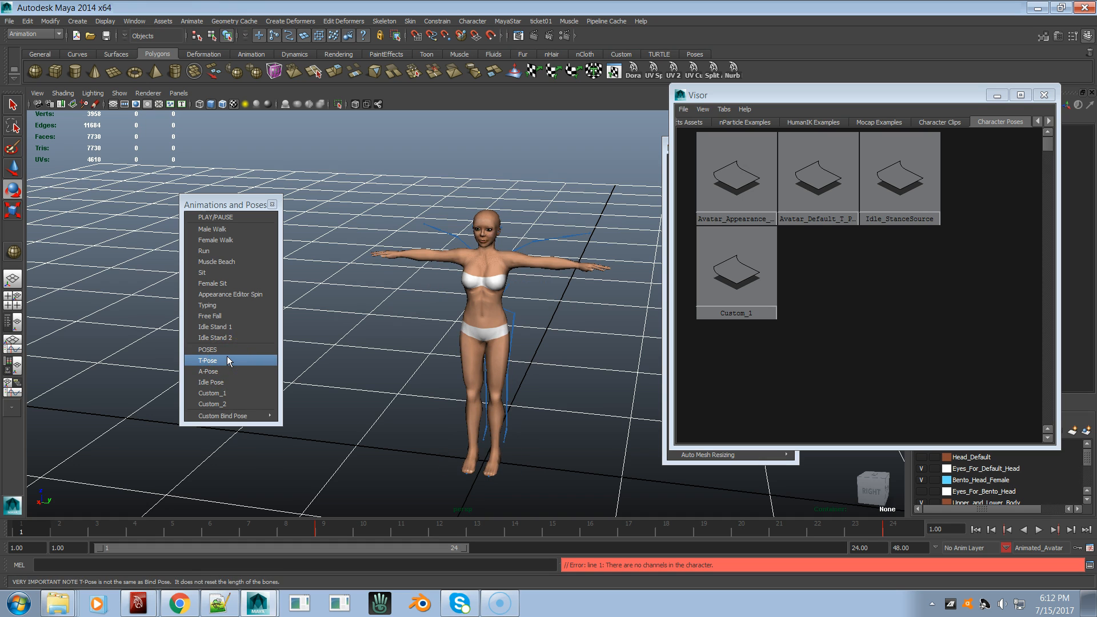
Step: Close the Visor and open the Trax Editor
{"action": "left_click", "coordinate": [1043, 95]}
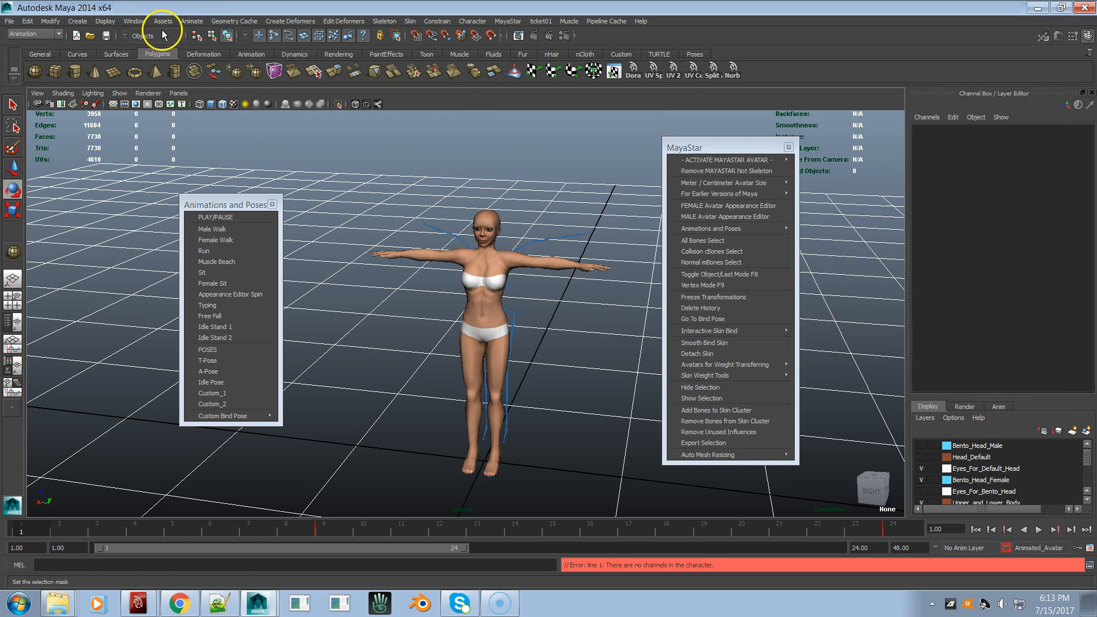
{"action": "left_click", "coordinate": [134, 22]}
{"action": "mouse_move", "coordinate": [139, 40]}
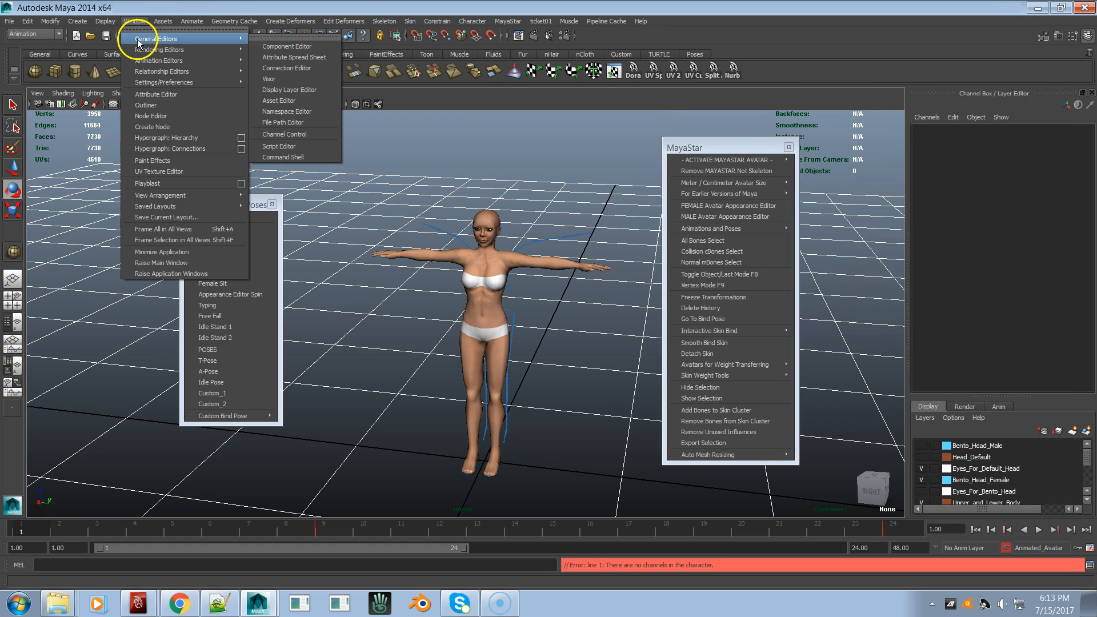
{"action": "mouse_move", "coordinate": [148, 62]}
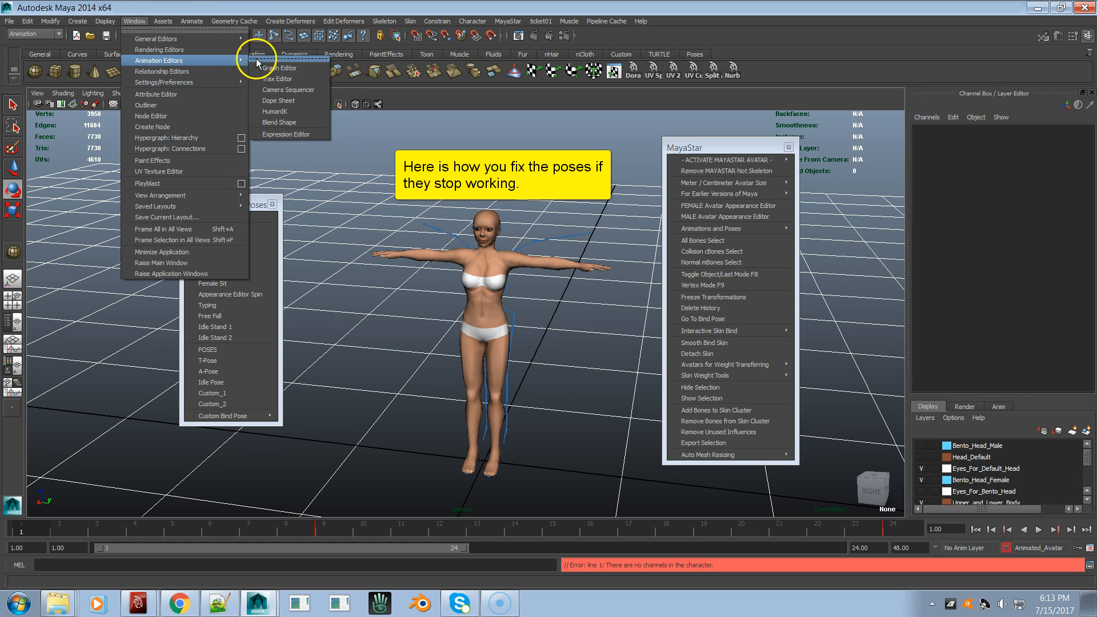
{"action": "left_click", "coordinate": [270, 85]}
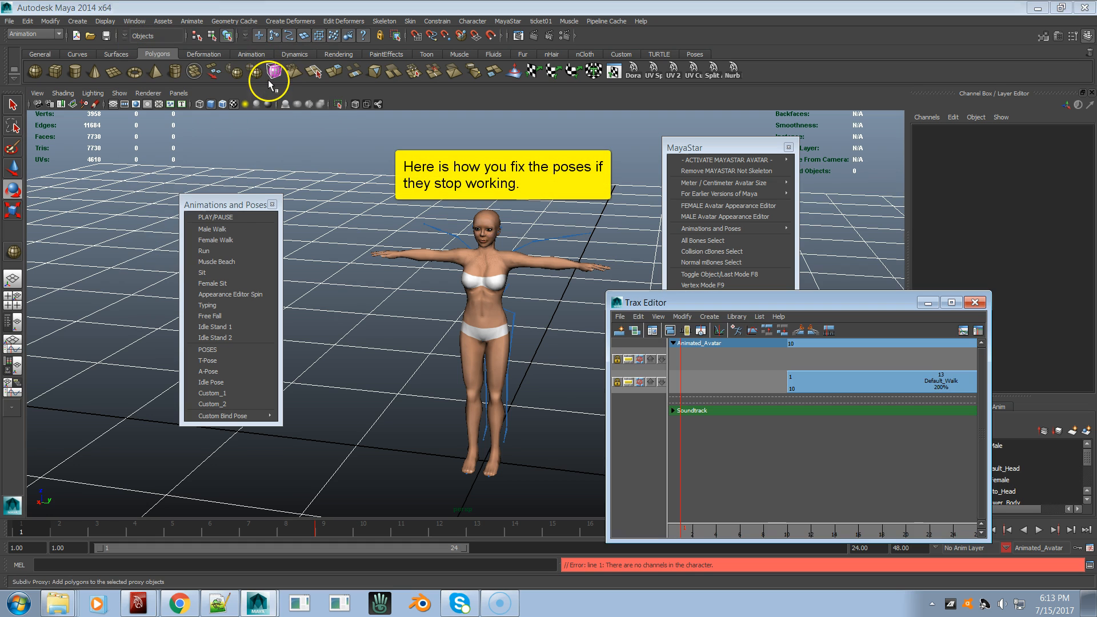
Step: Insert the Custom_1 pose from the Trax Editor's library onto the avatar
{"action": "left_click", "coordinate": [737, 317]}
{"action": "mouse_move", "coordinate": [748, 344]}
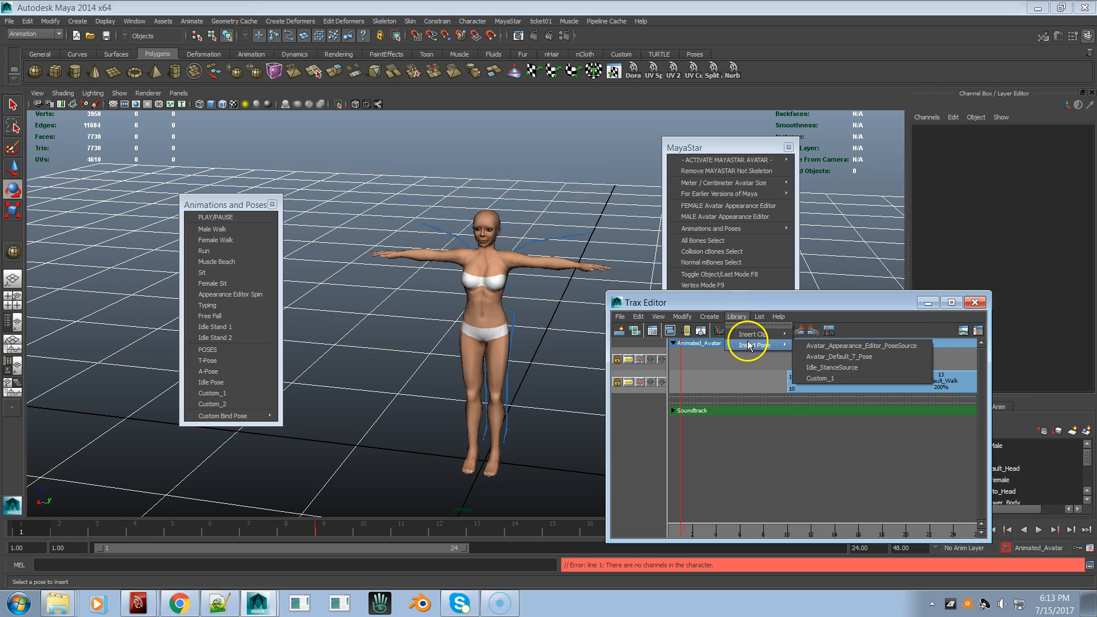
{"action": "left_click", "coordinate": [838, 350]}
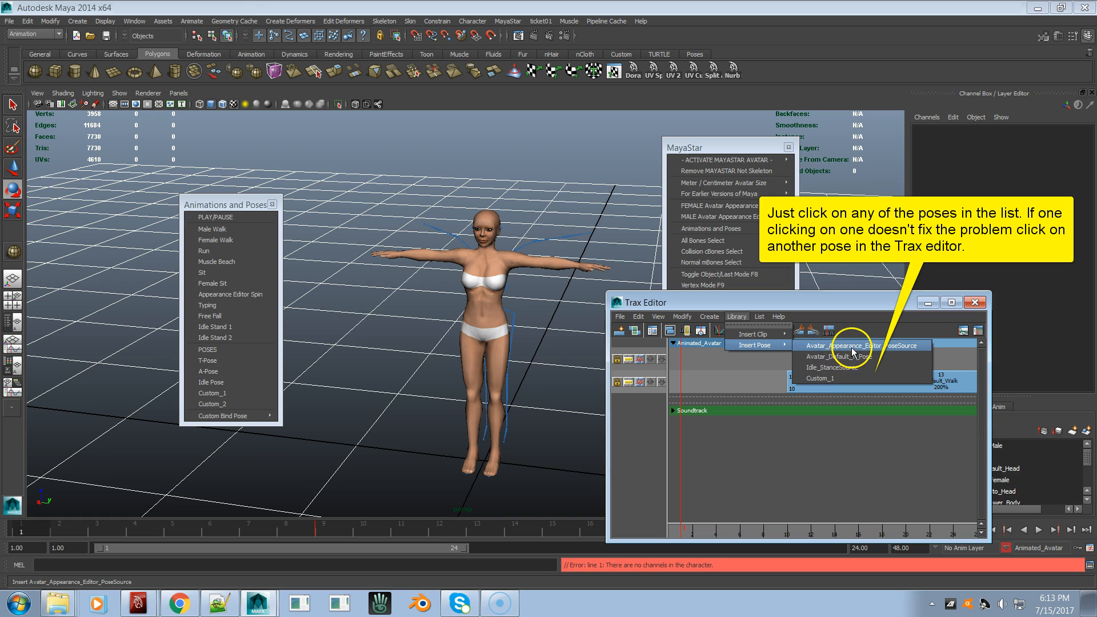
{"action": "left_click", "coordinate": [823, 378]}
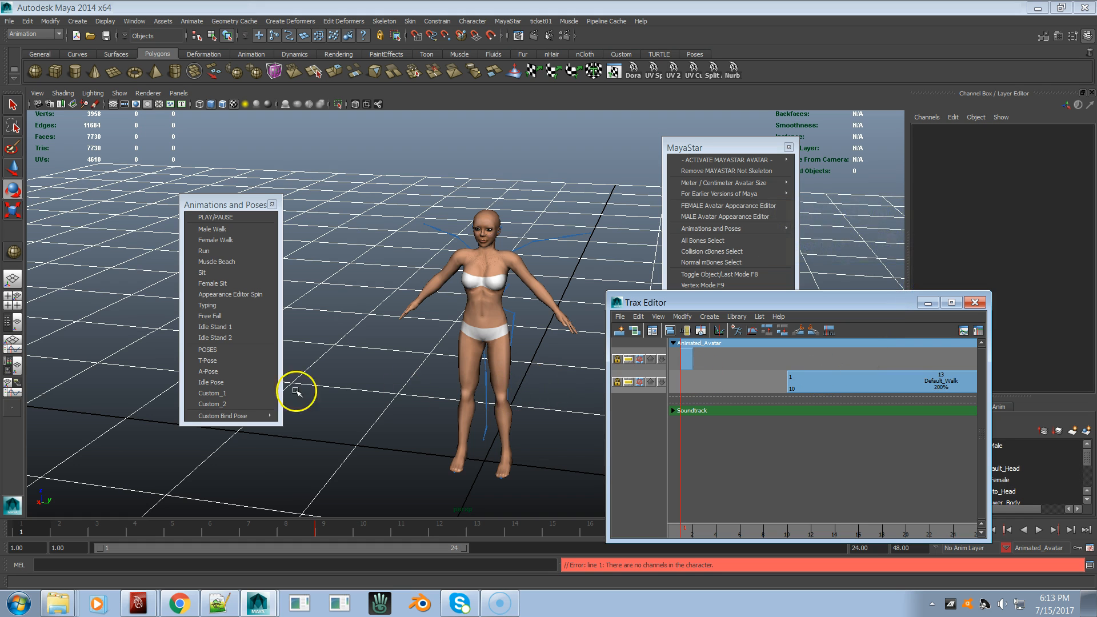
Step: Test the poses by switching the avatar through T-Pose, A-Pose, Idle Pose, Custom_1 and Custom_2, ending on Custom_2
{"action": "left_click", "coordinate": [218, 361]}
{"action": "left_click", "coordinate": [220, 371]}
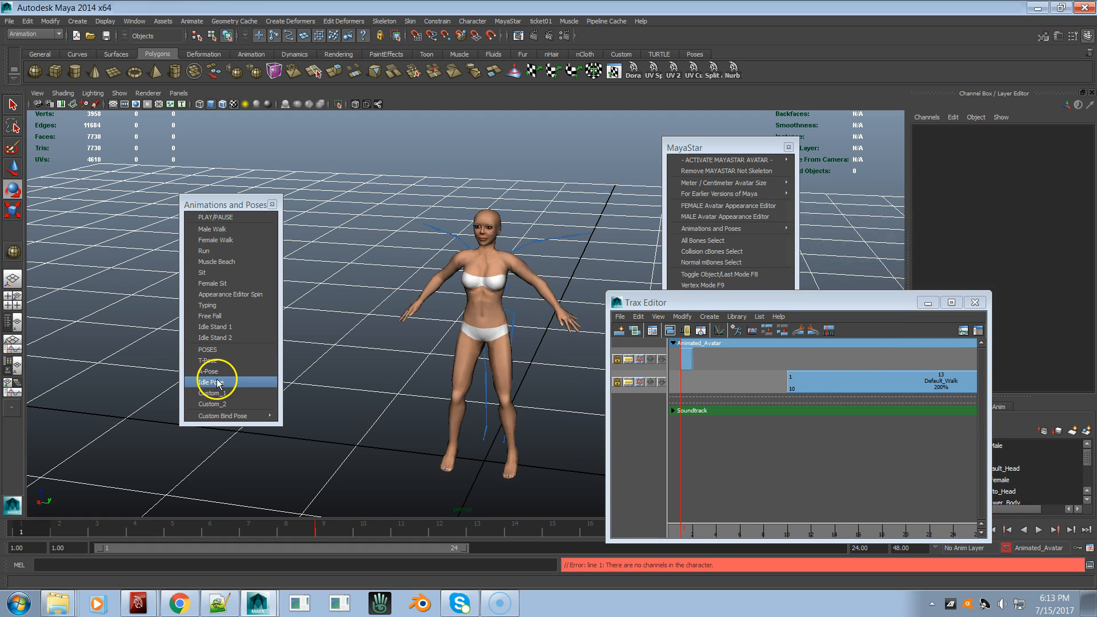
{"action": "left_click", "coordinate": [219, 382]}
{"action": "left_click", "coordinate": [219, 393]}
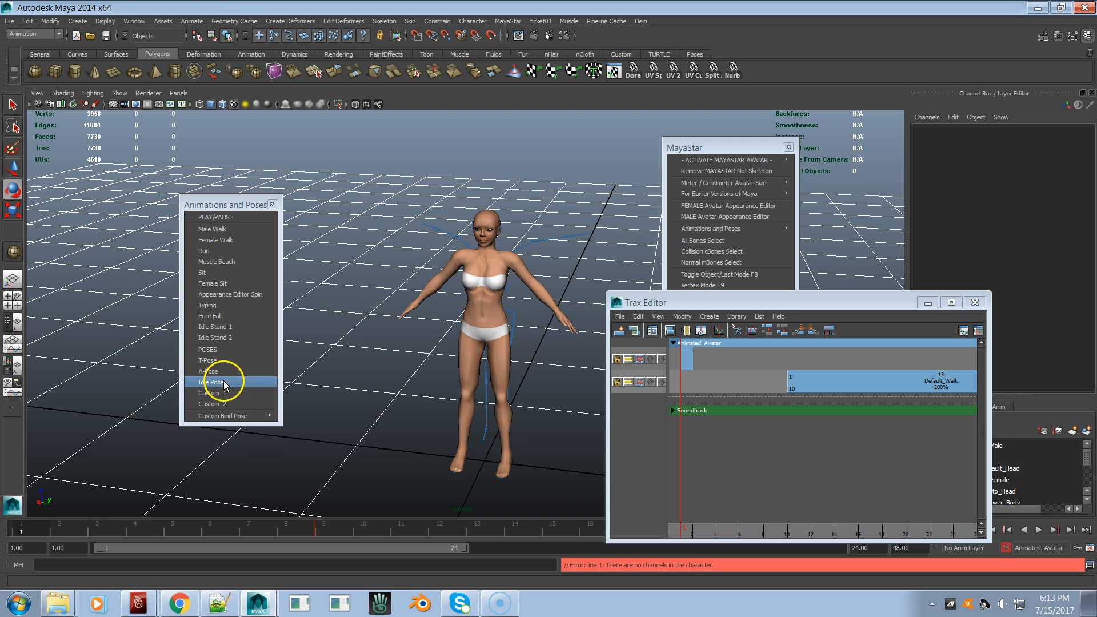
{"action": "left_click", "coordinate": [223, 382]}
{"action": "left_click", "coordinate": [226, 372]}
{"action": "left_click", "coordinate": [235, 405]}
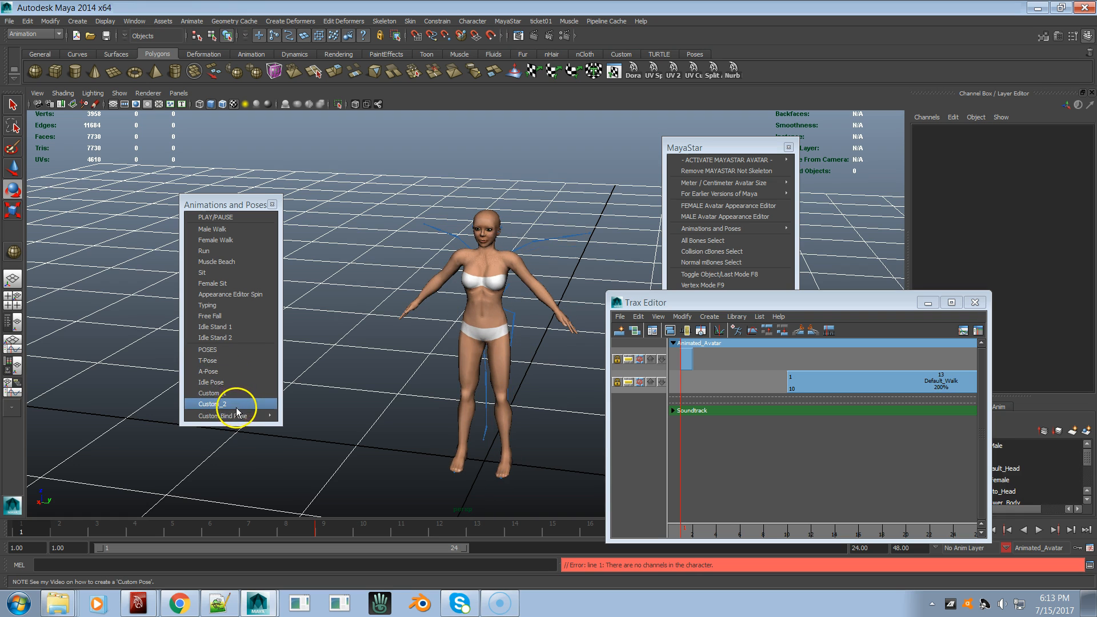
{"action": "left_click", "coordinate": [231, 393]}
{"action": "left_click", "coordinate": [232, 382]}
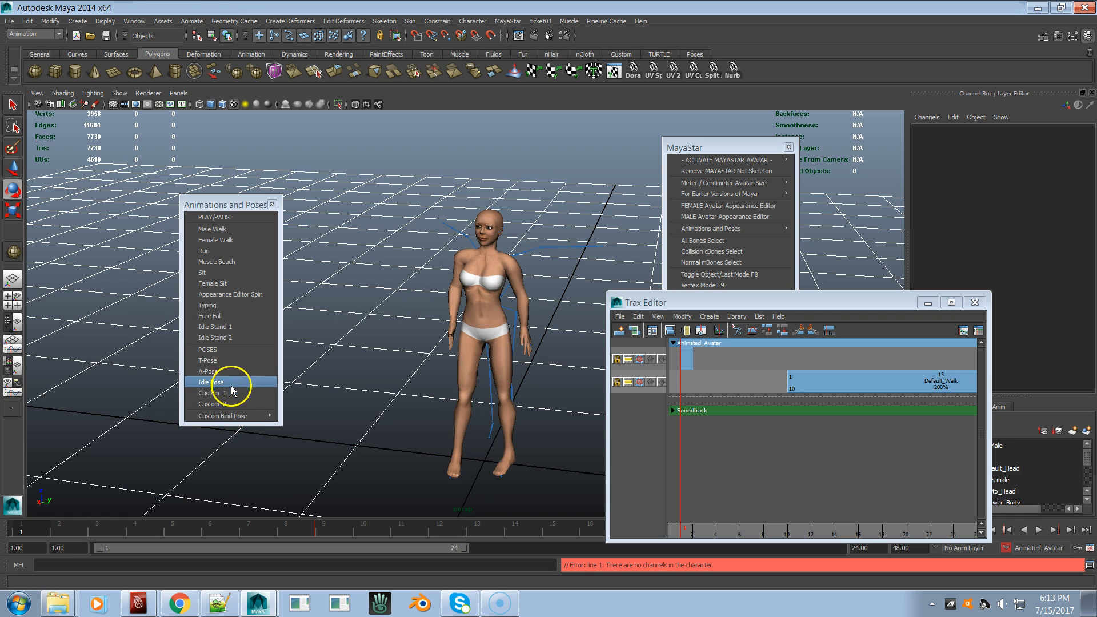
{"action": "left_click", "coordinate": [233, 404]}
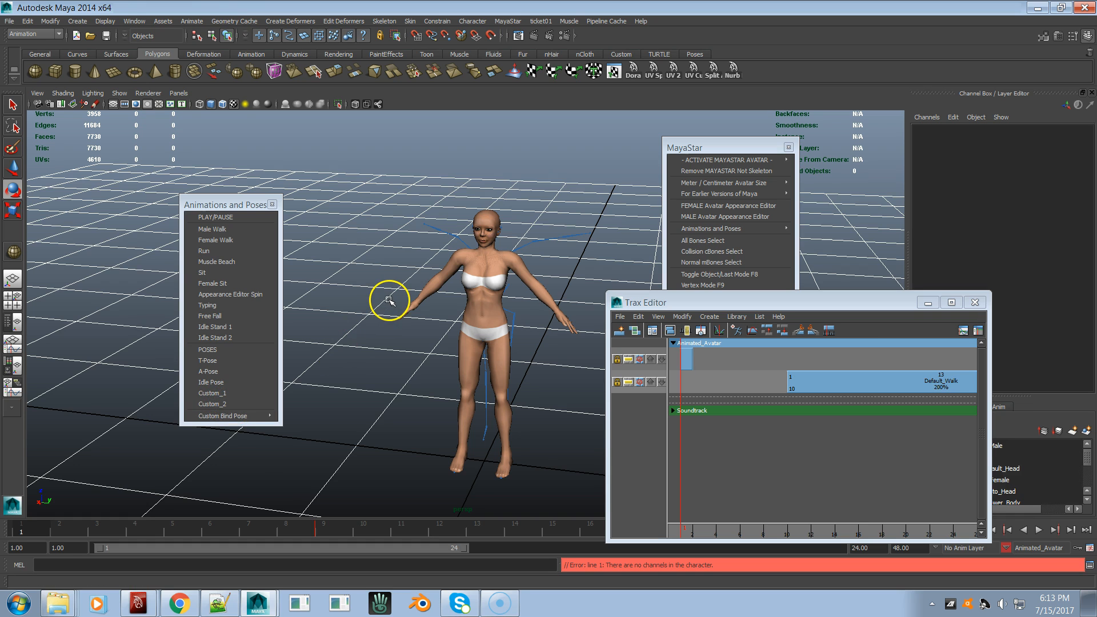
Step: Reopen the Visor and display its character poses to check which custom poses exist
{"action": "left_click", "coordinate": [137, 22]}
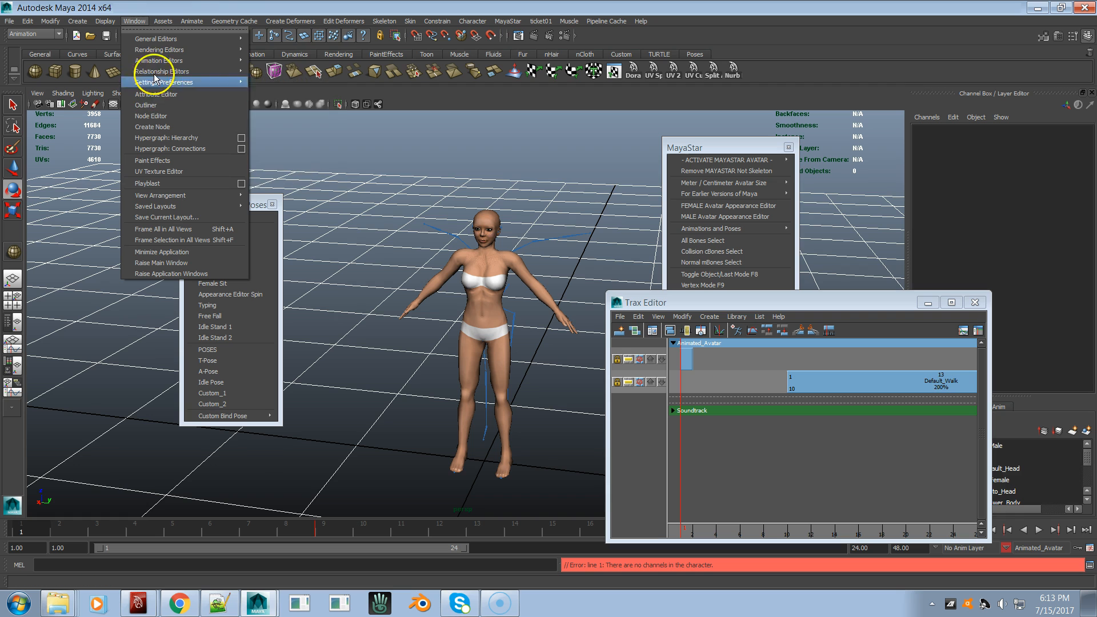
{"action": "mouse_move", "coordinate": [140, 36]}
{"action": "left_click", "coordinate": [276, 79]}
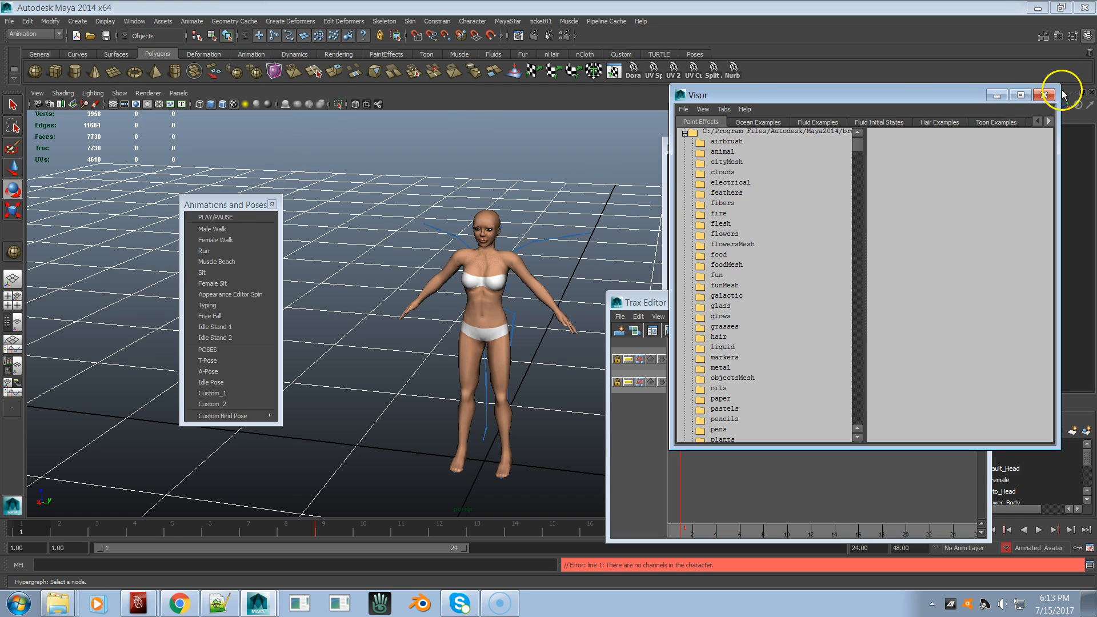
{"action": "left_click", "coordinate": [1050, 122]}
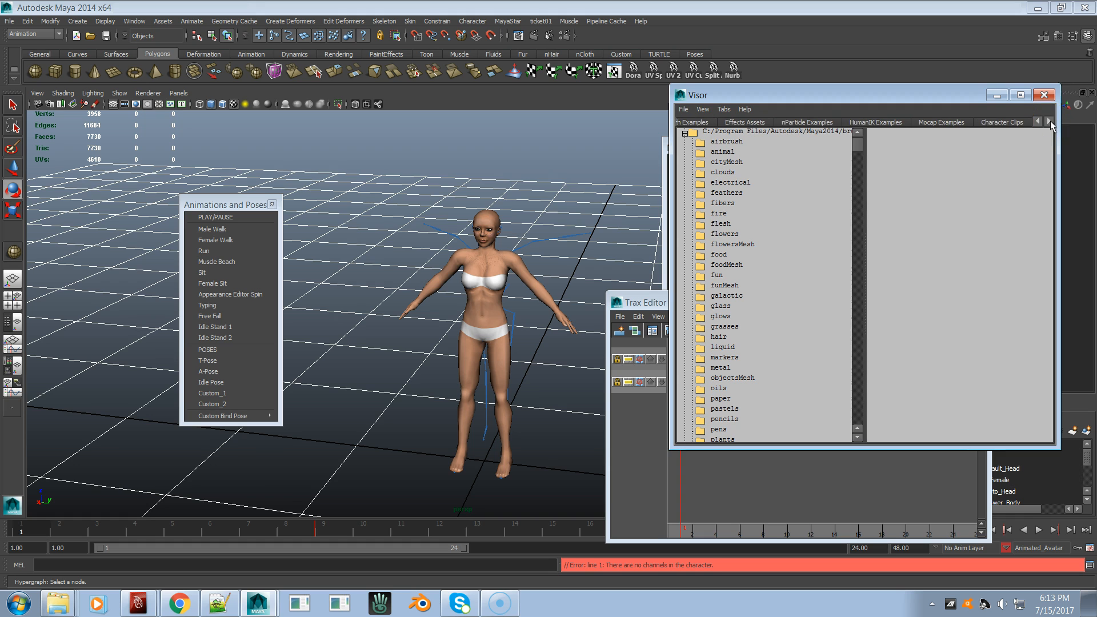
{"action": "left_click", "coordinate": [1022, 124]}
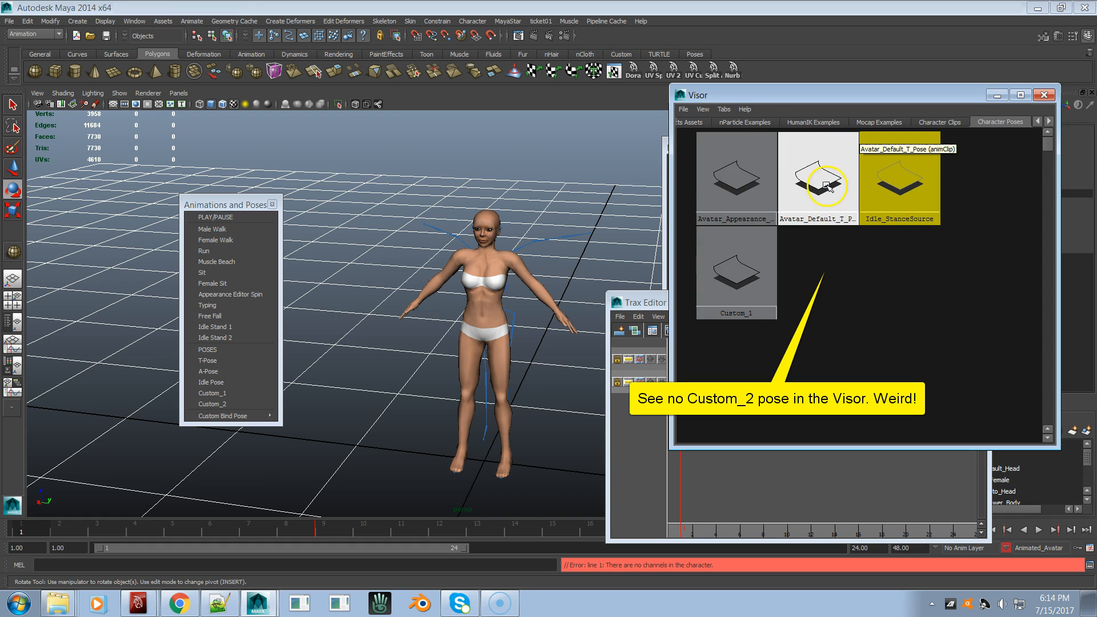
Step: With the Visor open, test Custom_2 against Idle Pose and A-Pose, finishing on T-Pose
{"action": "left_click", "coordinate": [225, 403]}
{"action": "left_click", "coordinate": [223, 392]}
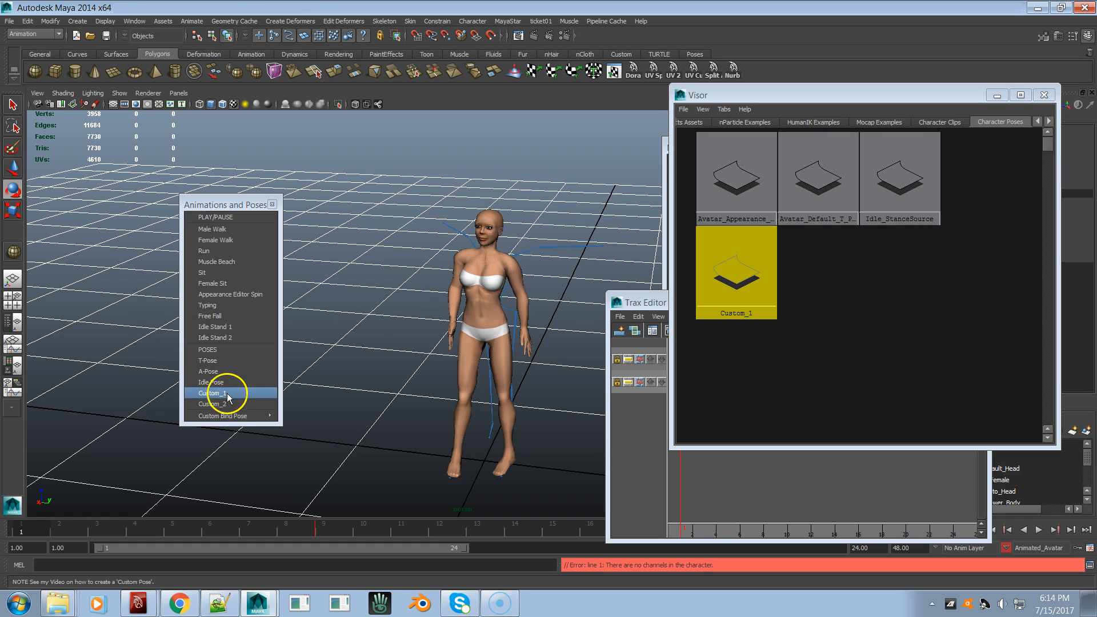
{"action": "left_click", "coordinate": [236, 404]}
{"action": "left_click", "coordinate": [236, 381]}
{"action": "left_click", "coordinate": [238, 371]}
{"action": "left_click", "coordinate": [239, 365]}
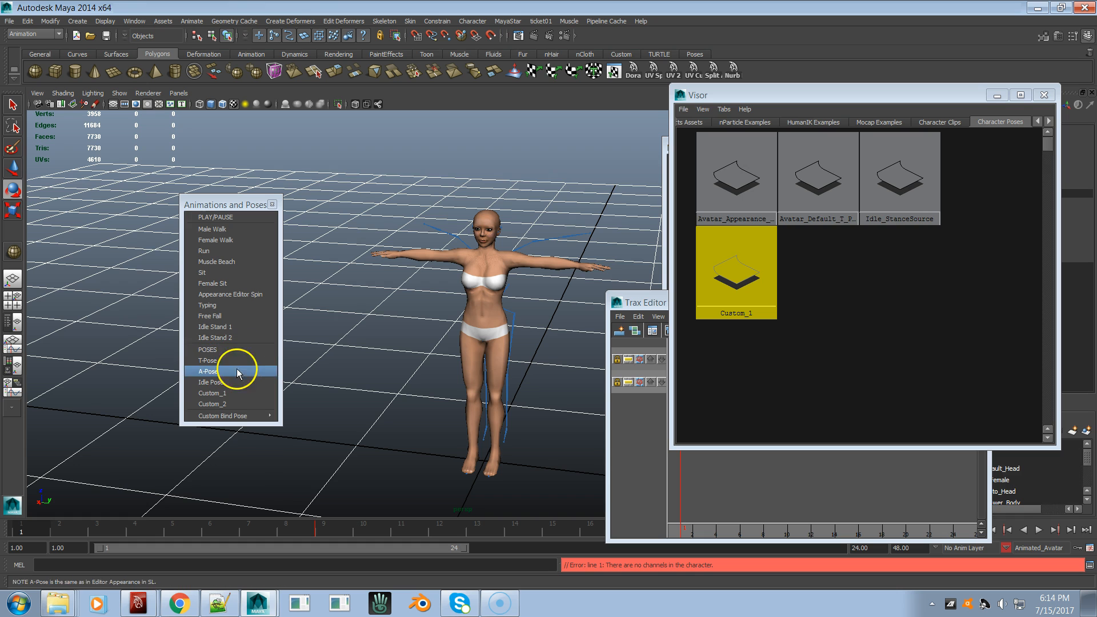
Step: Alternate the avatar between Custom_2, Idle Pose and A-Pose to recheck Custom_2, and return it to T-Pose
{"action": "left_click", "coordinate": [235, 404]}
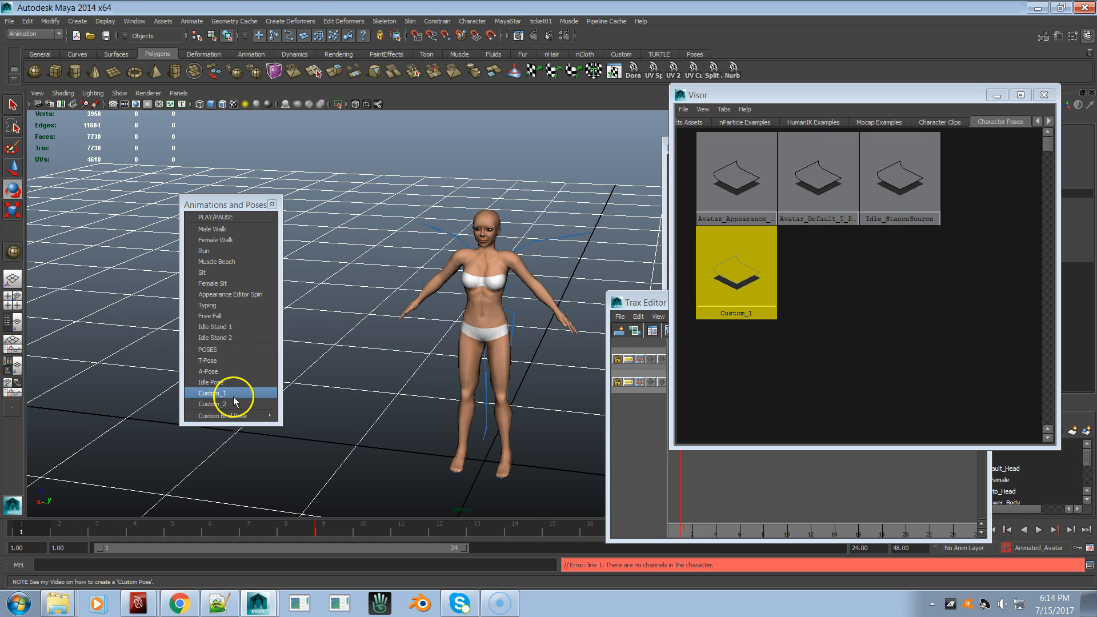
{"action": "left_click", "coordinate": [234, 382]}
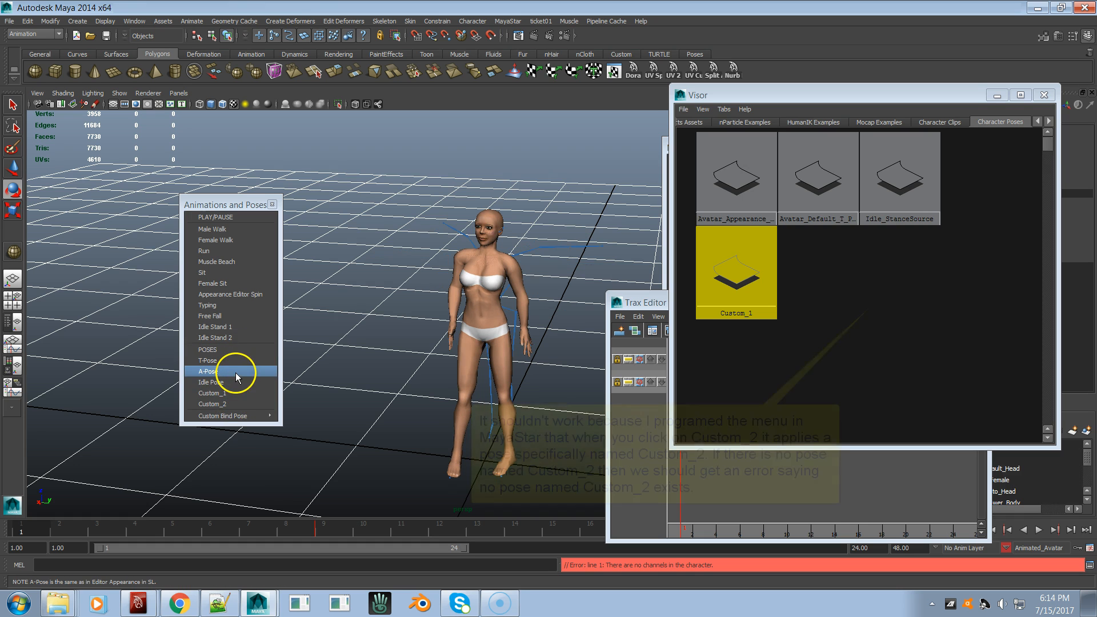
{"action": "left_click", "coordinate": [236, 372]}
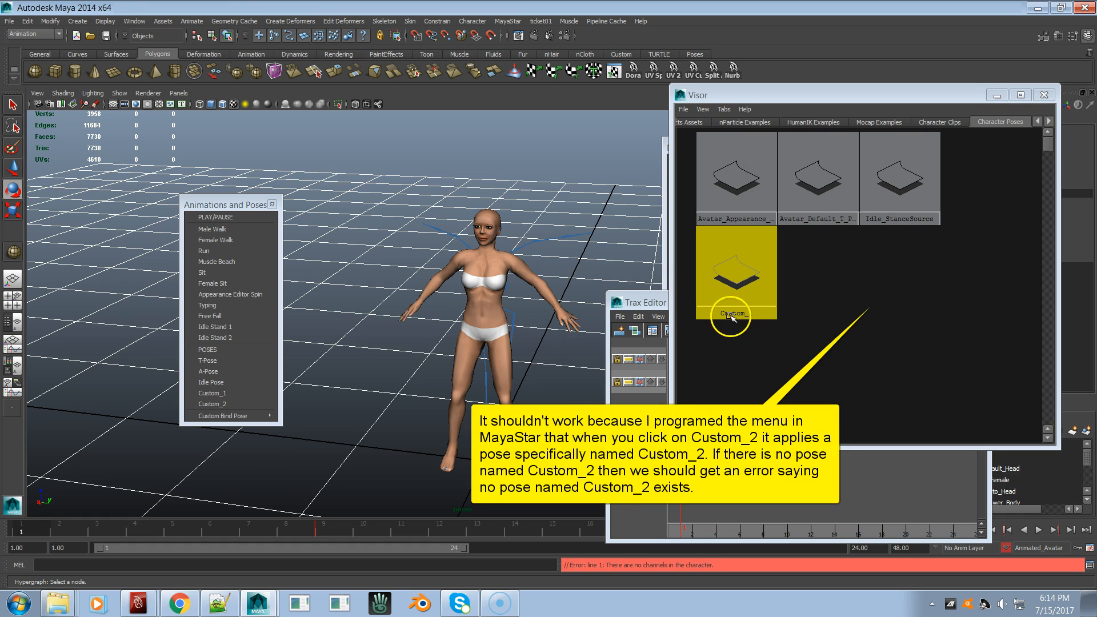
{"action": "left_click", "coordinate": [211, 404]}
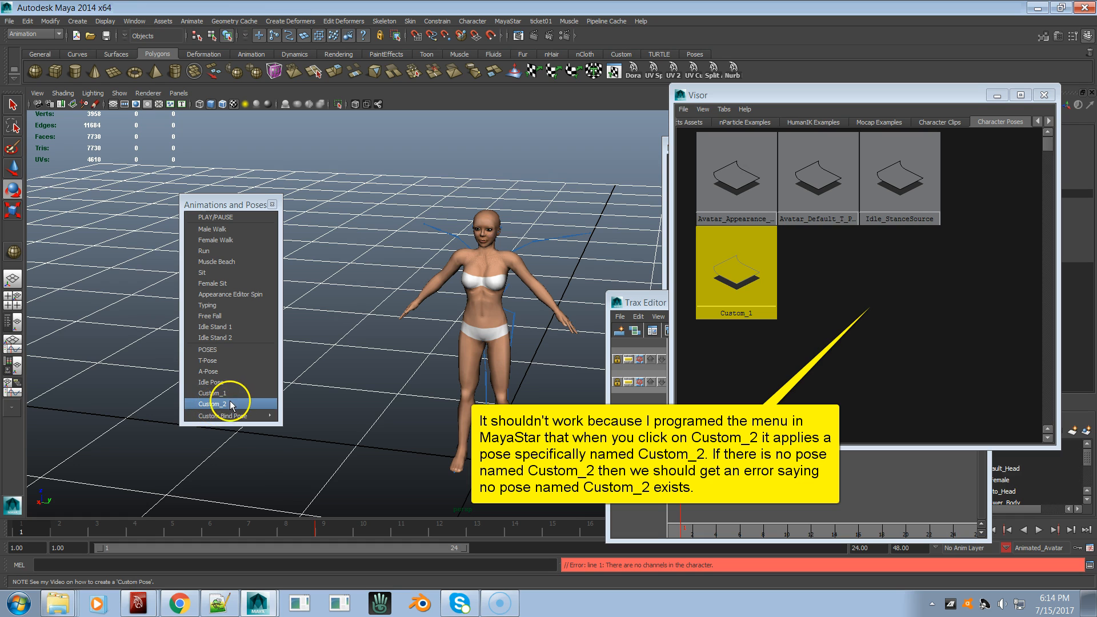
{"action": "left_click", "coordinate": [237, 373]}
{"action": "left_click", "coordinate": [237, 374]}
{"action": "left_click", "coordinate": [239, 363]}
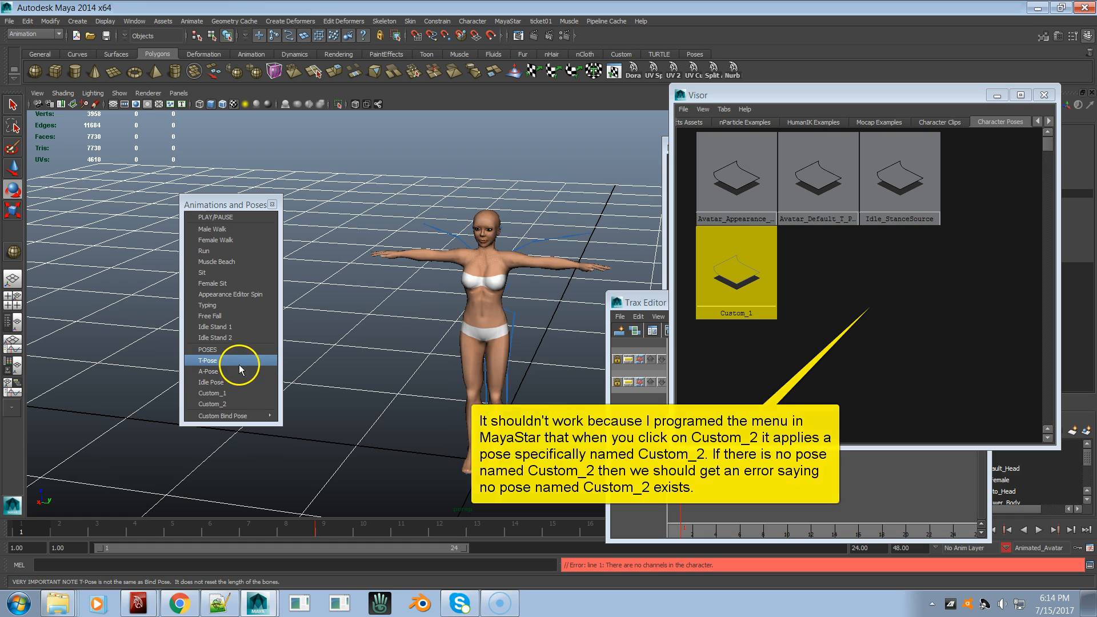
Step: Apply Custom_2 once more, compare it with the other poses and leave the avatar in T-Pose
{"action": "left_click", "coordinate": [240, 404]}
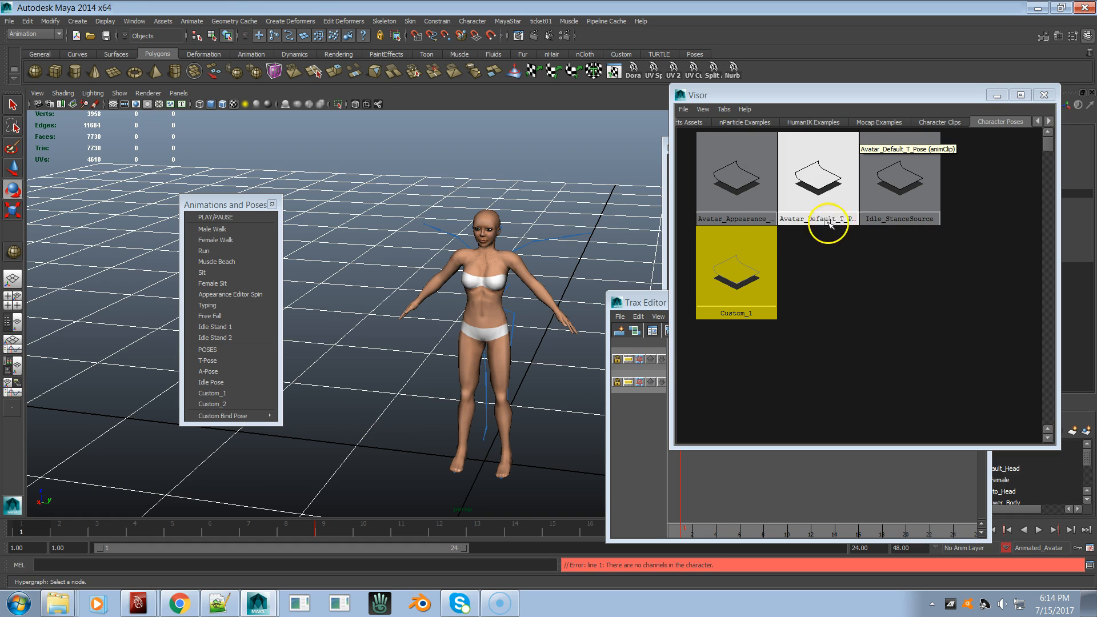
{"action": "left_click", "coordinate": [236, 394]}
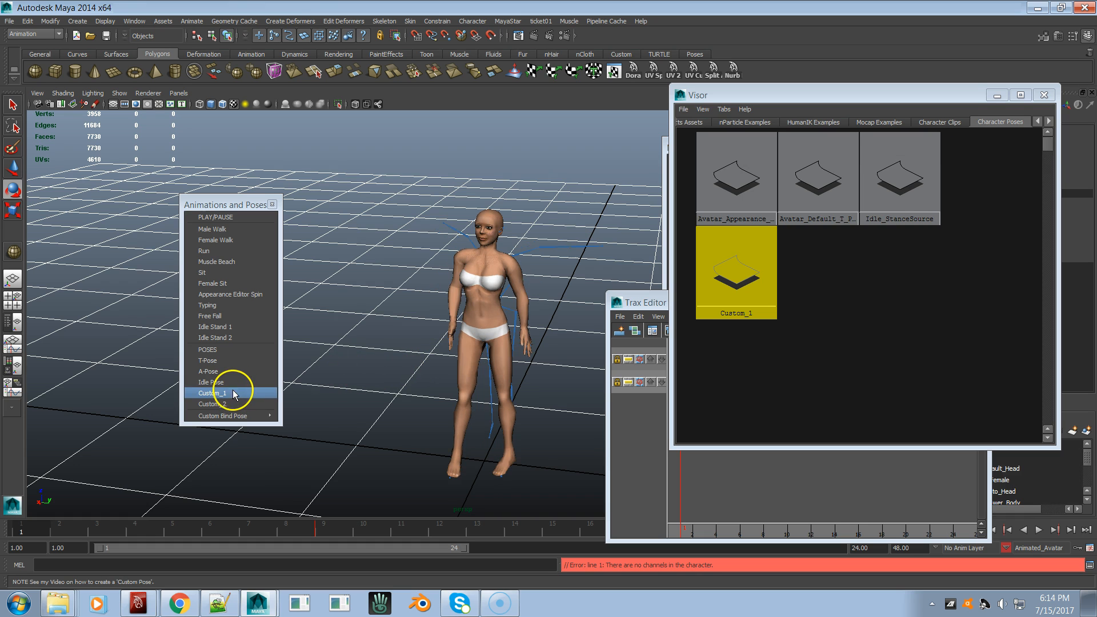
{"action": "left_click", "coordinate": [238, 371]}
{"action": "left_click", "coordinate": [239, 362]}
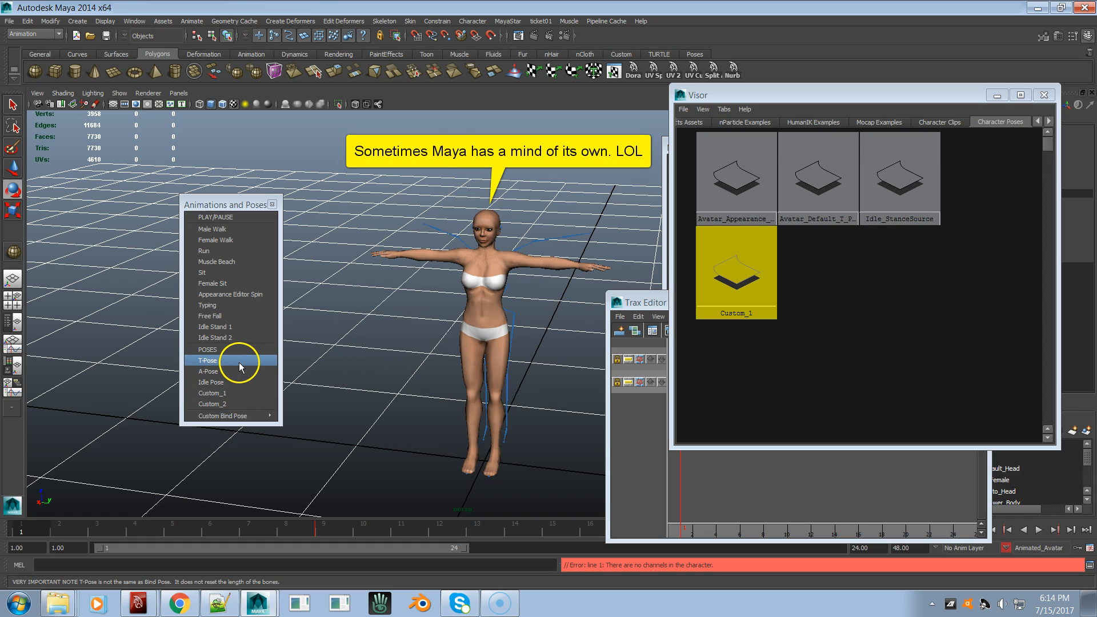
Step: Close the Visor and the Trax Editor
{"action": "left_click", "coordinate": [1043, 95]}
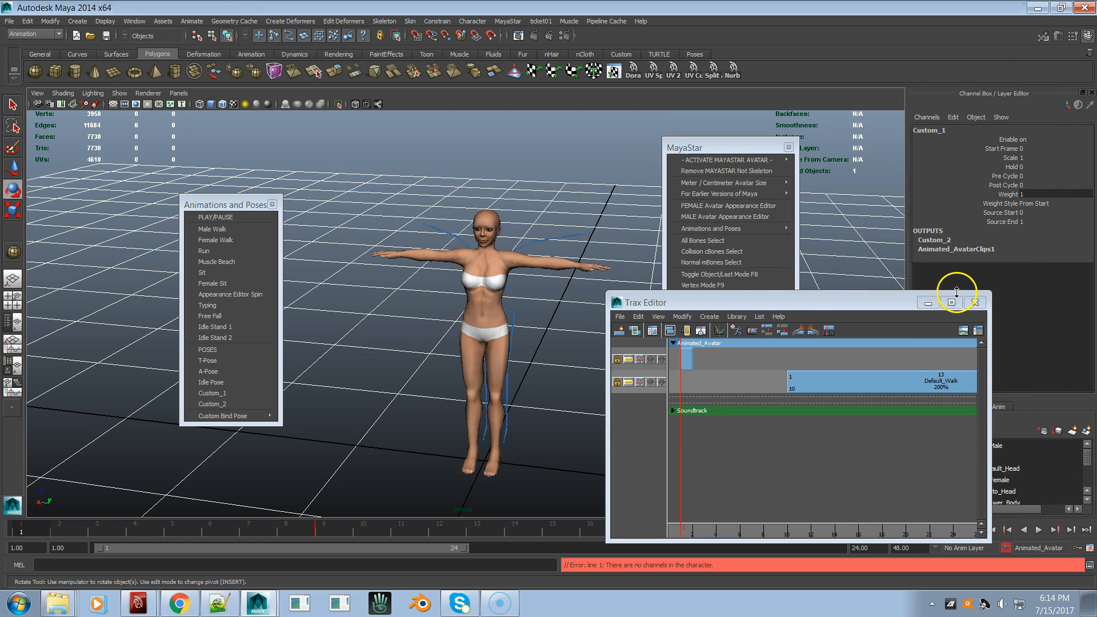
{"action": "left_click", "coordinate": [975, 302]}
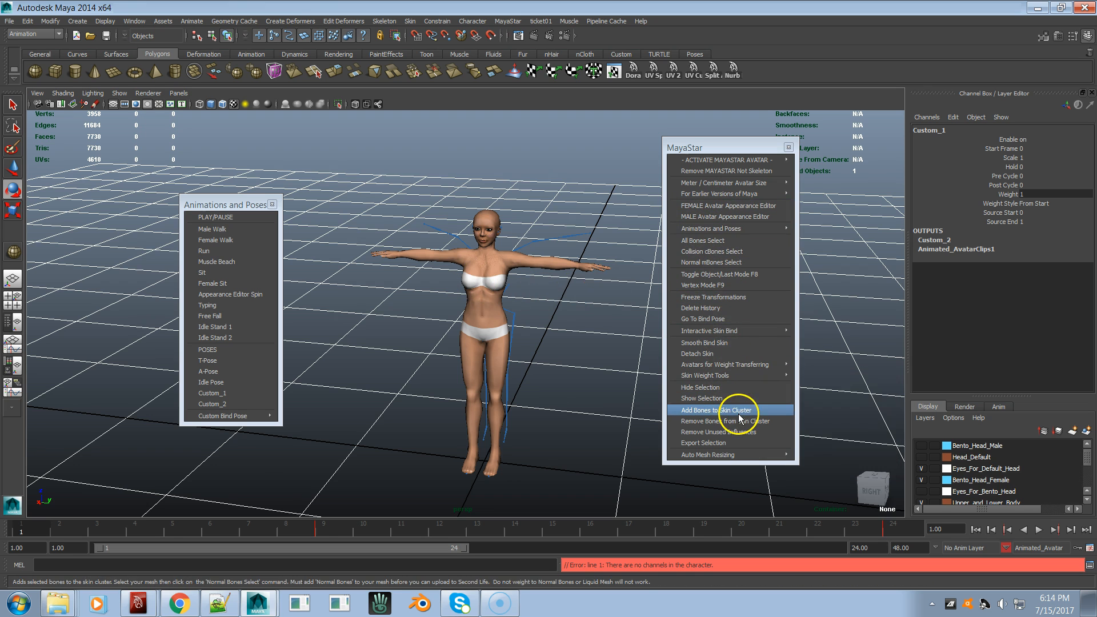
Step: Look over the MayaStar commands, including those for earlier versions of Maya, and clear the current selection
{"action": "mouse_move", "coordinate": [738, 455]}
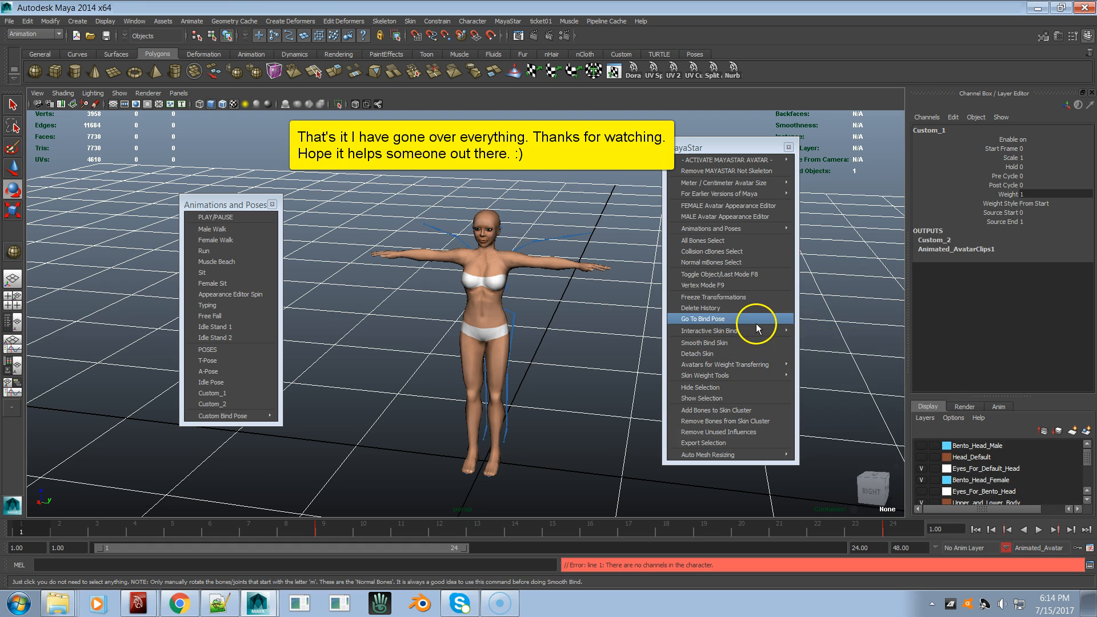
{"action": "mouse_move", "coordinate": [756, 373]}
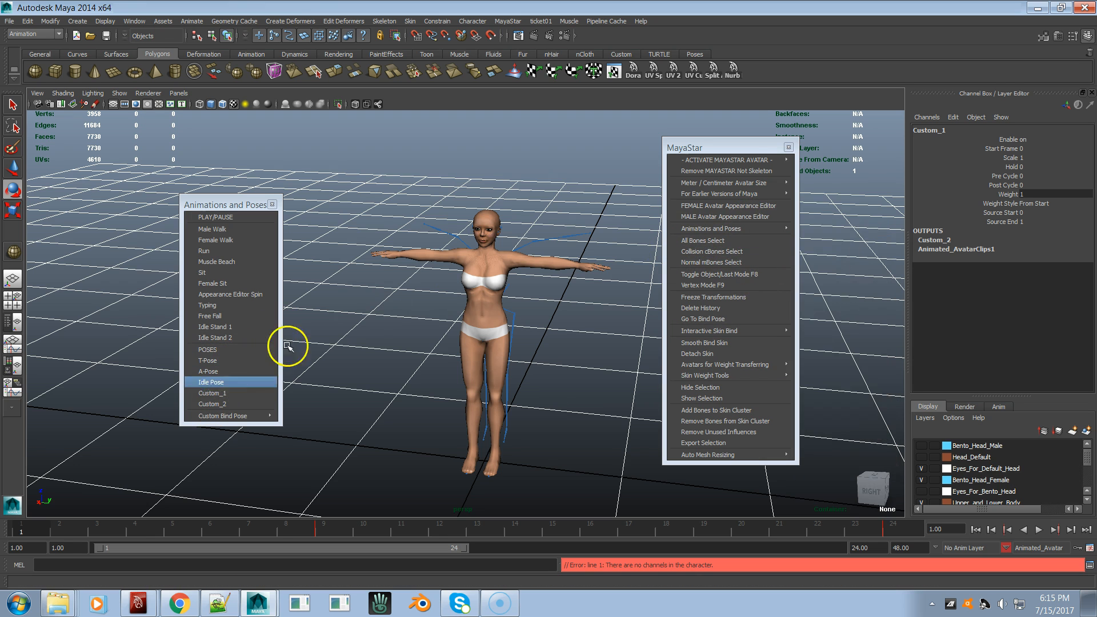
{"action": "mouse_move", "coordinate": [760, 159]}
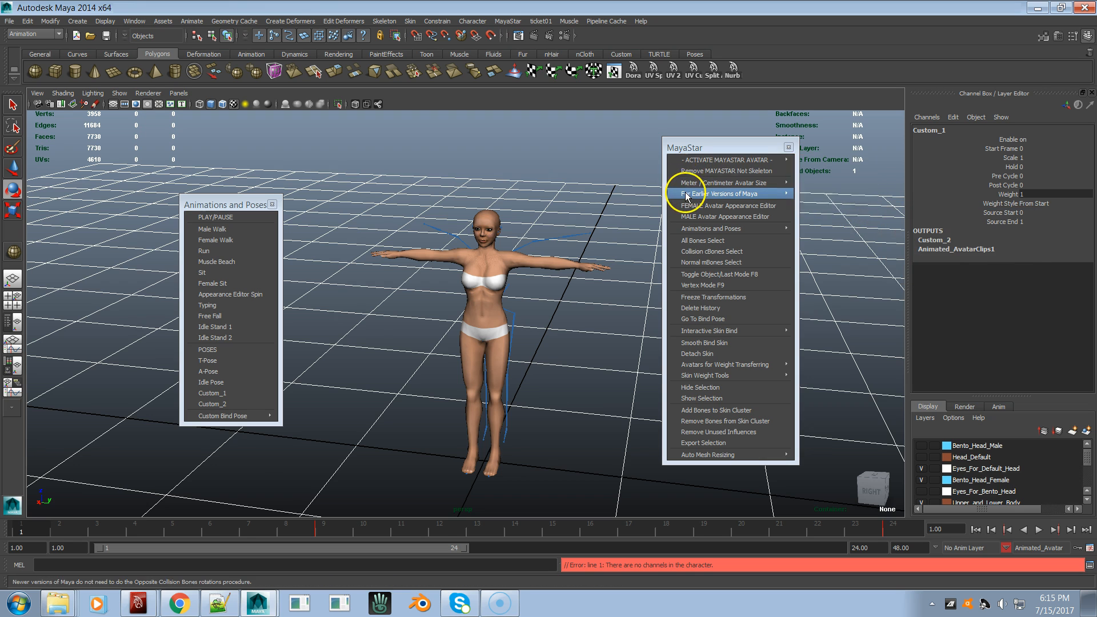
{"action": "mouse_move", "coordinate": [686, 195]}
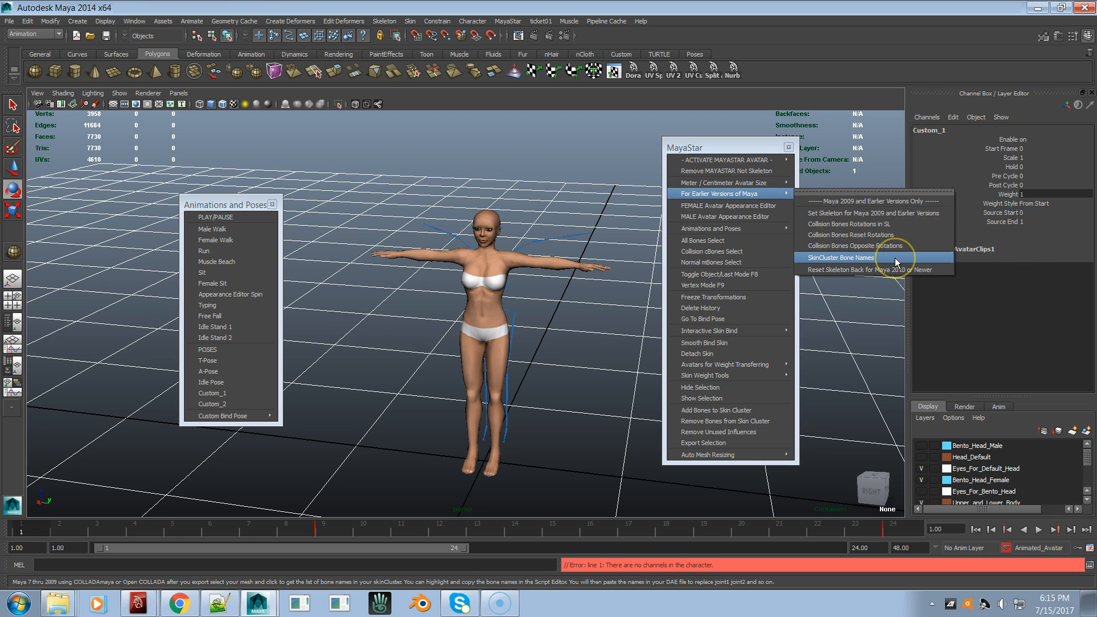
{"action": "left_click", "coordinate": [871, 258]}
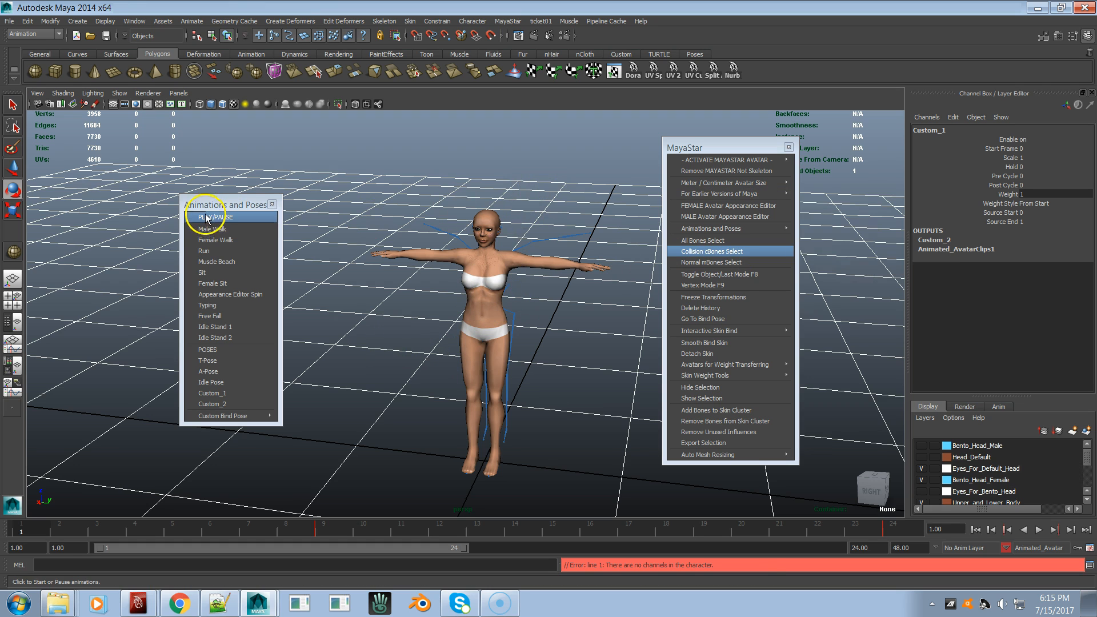
{"action": "left_click", "coordinate": [428, 195]}
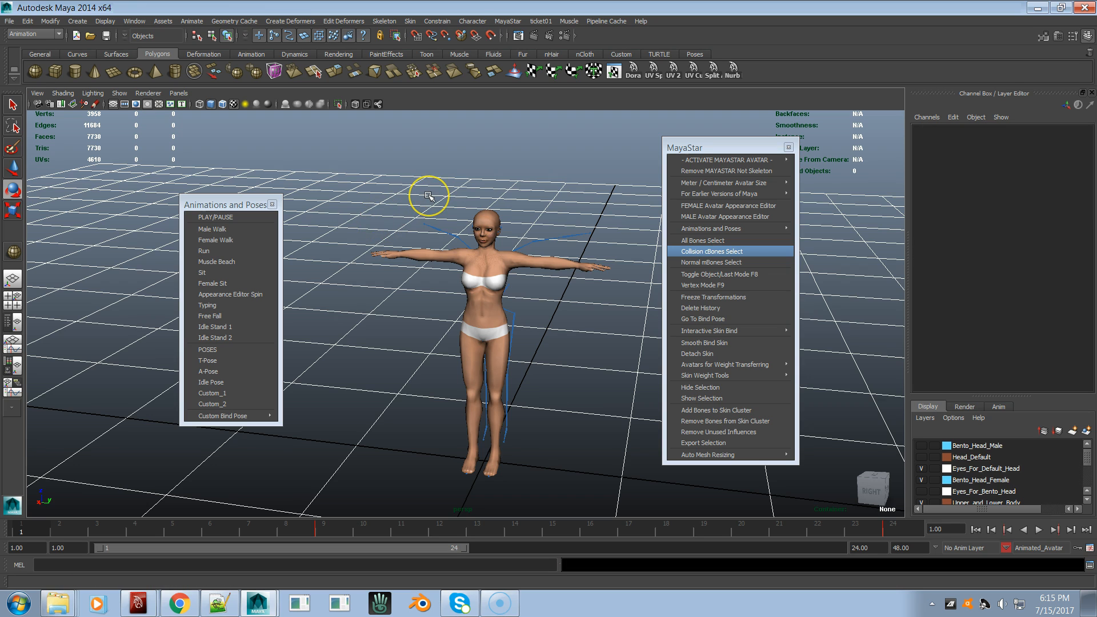